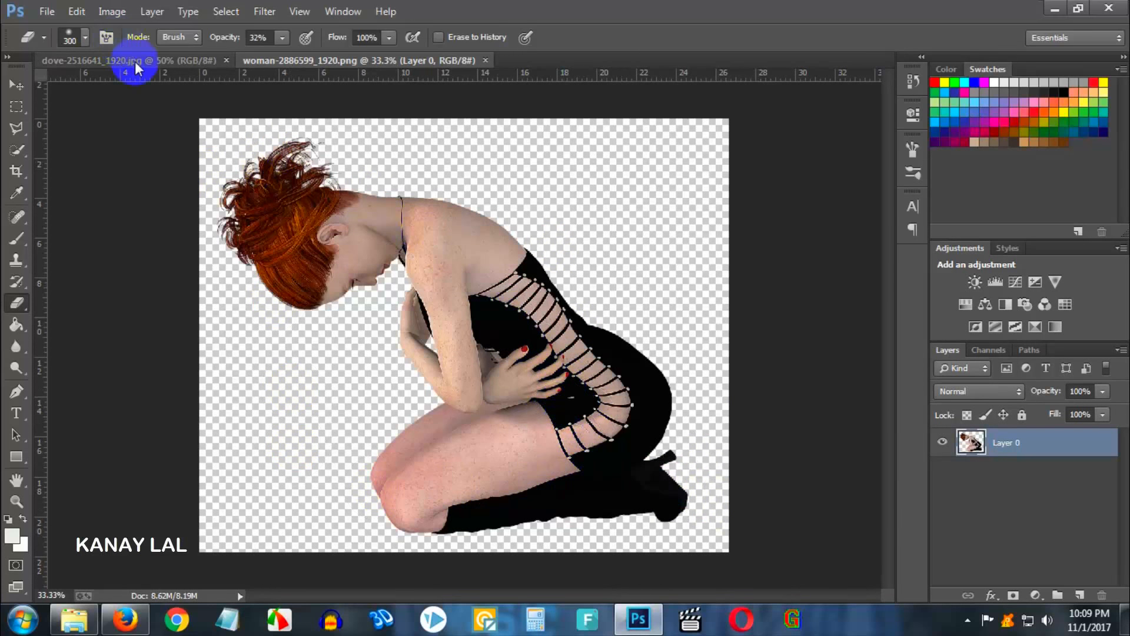
- In the dove image, select the dove's raised wing with the Quick Selection tool, subtracting the head from the selection
{"action": "left_click", "coordinate": [190, 62]}
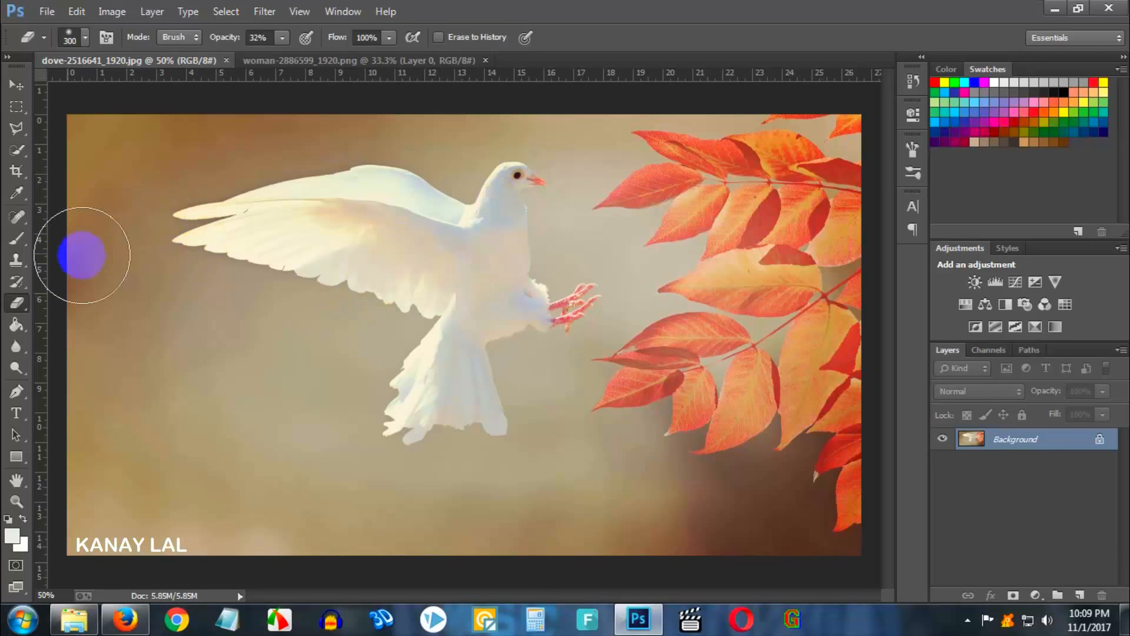
{"action": "left_click", "coordinate": [17, 149]}
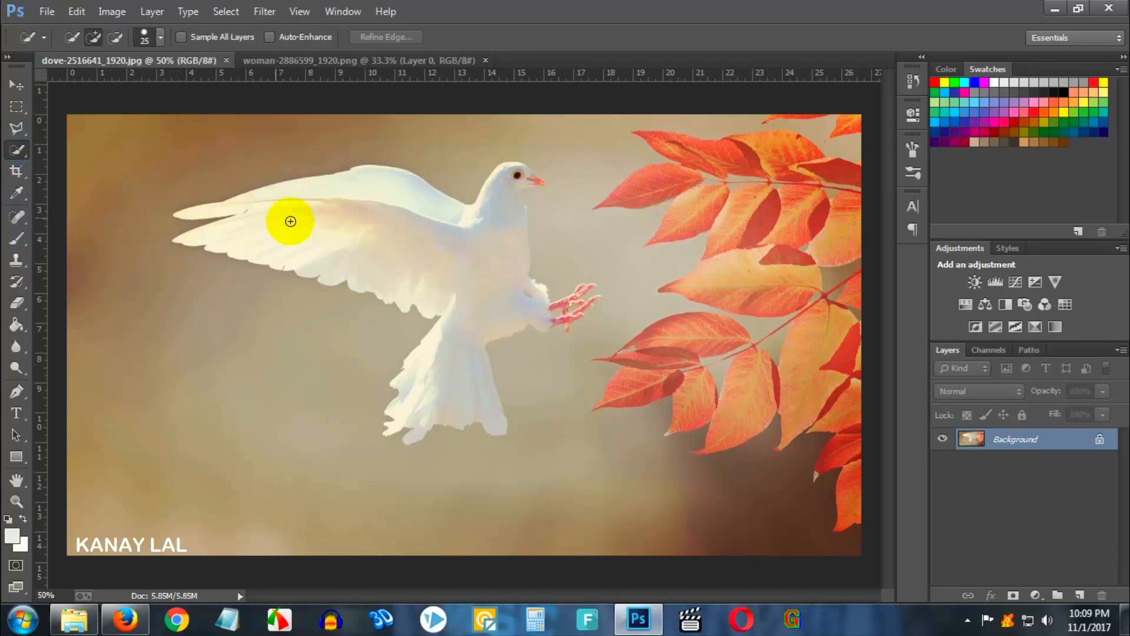
{"action": "mouse_move", "coordinate": [290, 221]}
{"action": "left_mouse_down"}
{"action": "mouse_move", "coordinate": [353, 230]}
{"action": "mouse_move", "coordinate": [454, 291]}
{"action": "left_mouse_up"}
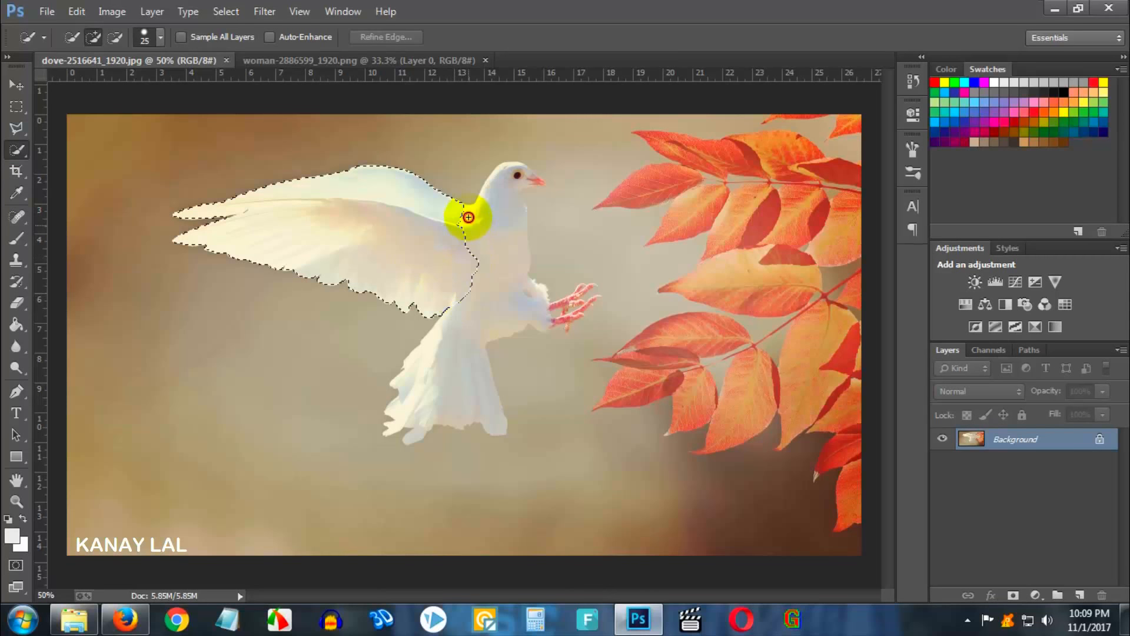
{"action": "left_click_drag", "start_coordinate": [468, 217], "coordinate": [467, 266]}
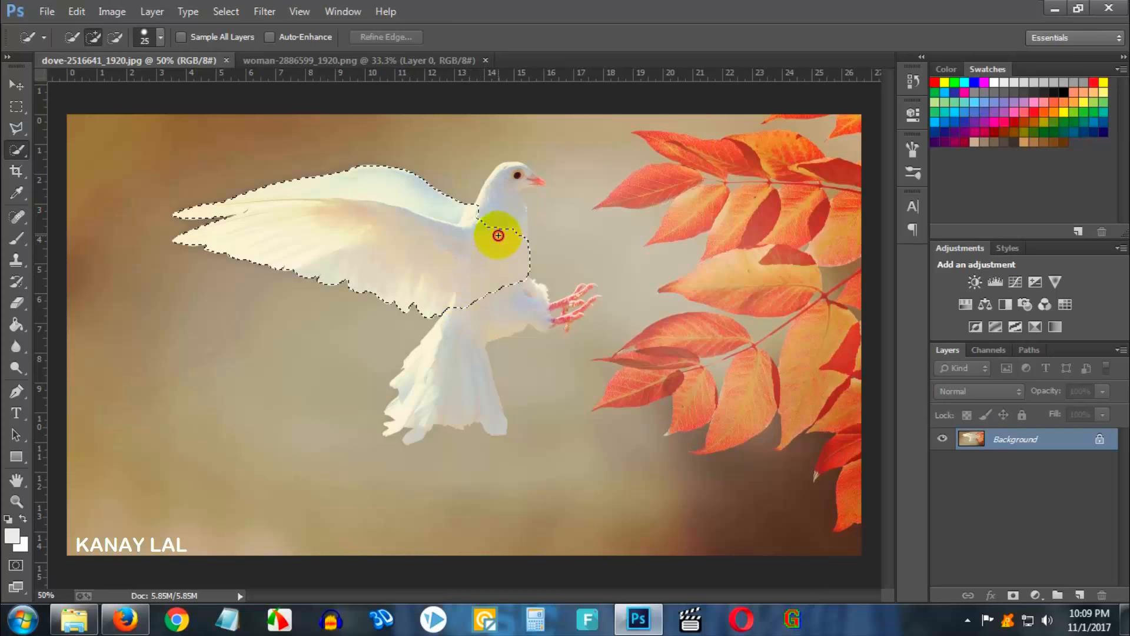
{"action": "left_click_drag", "start_coordinate": [498, 236], "coordinate": [469, 212]}
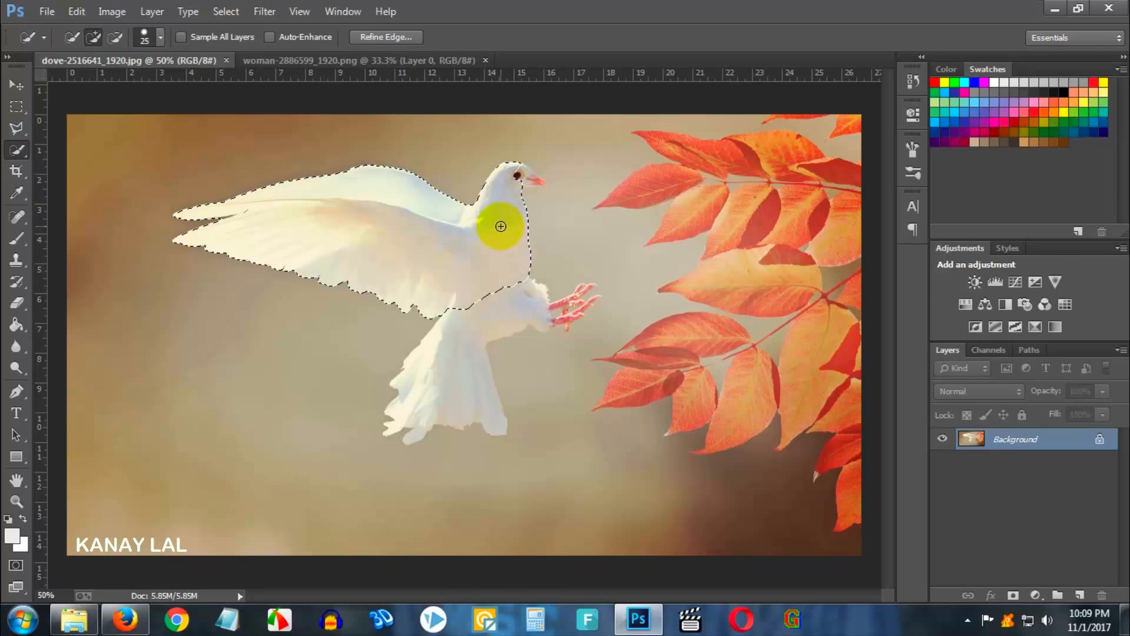
{"action": "key", "text": "alt"}
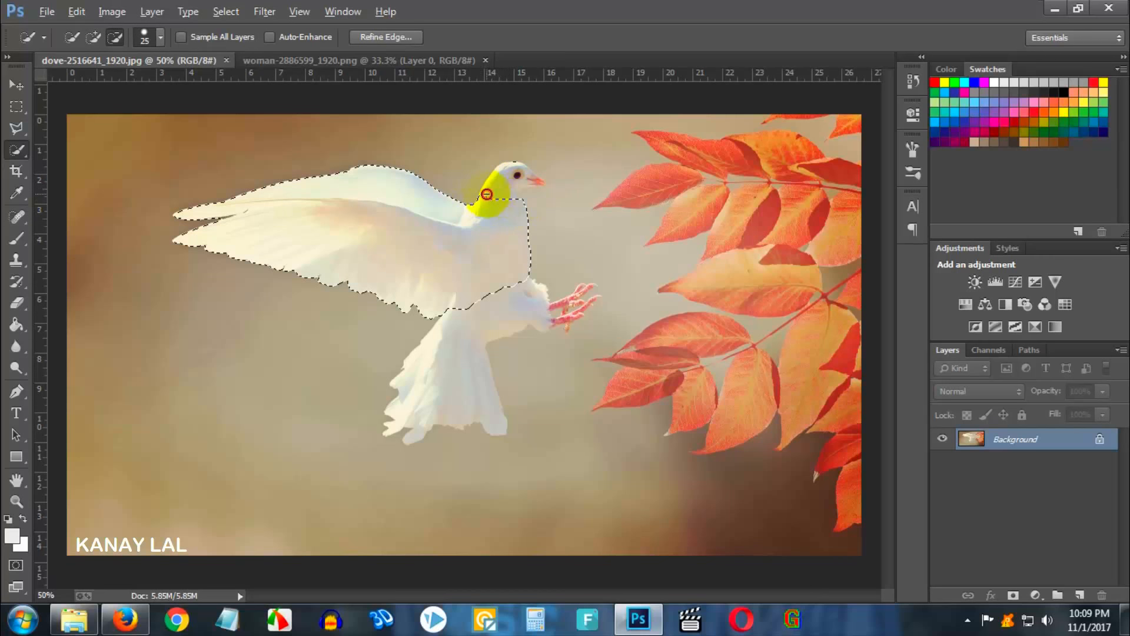
{"action": "left_click_drag", "start_coordinate": [480, 193], "coordinate": [571, 207]}
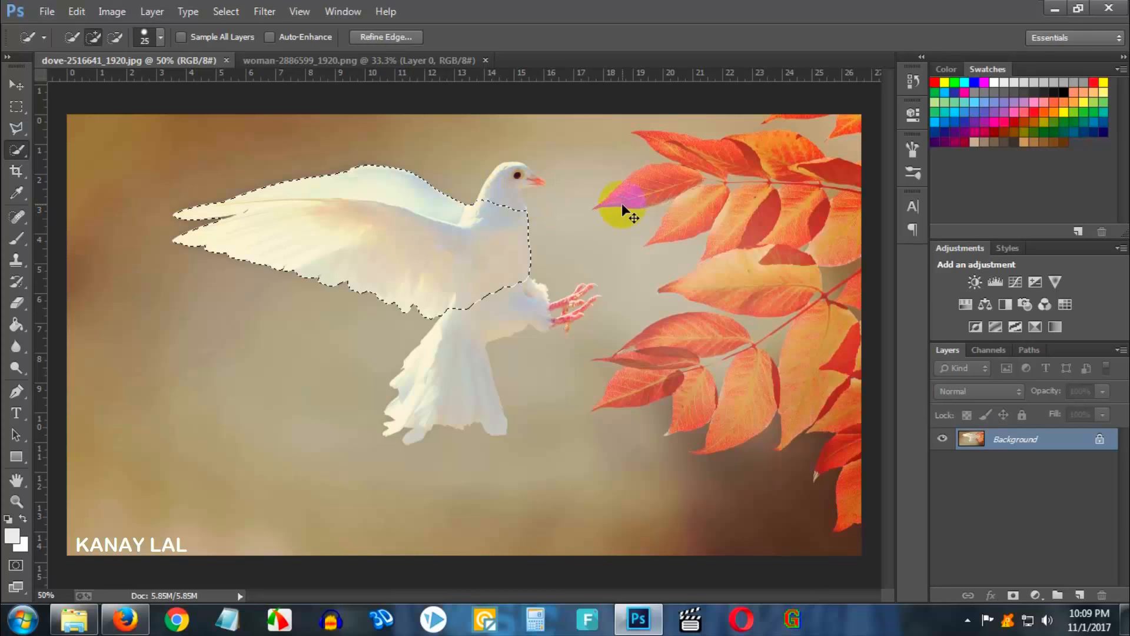
- Copy the selected wing to a new layer, hide the background, and move the wing layer into the woman document
{"action": "key", "text": "ctrl+j"}
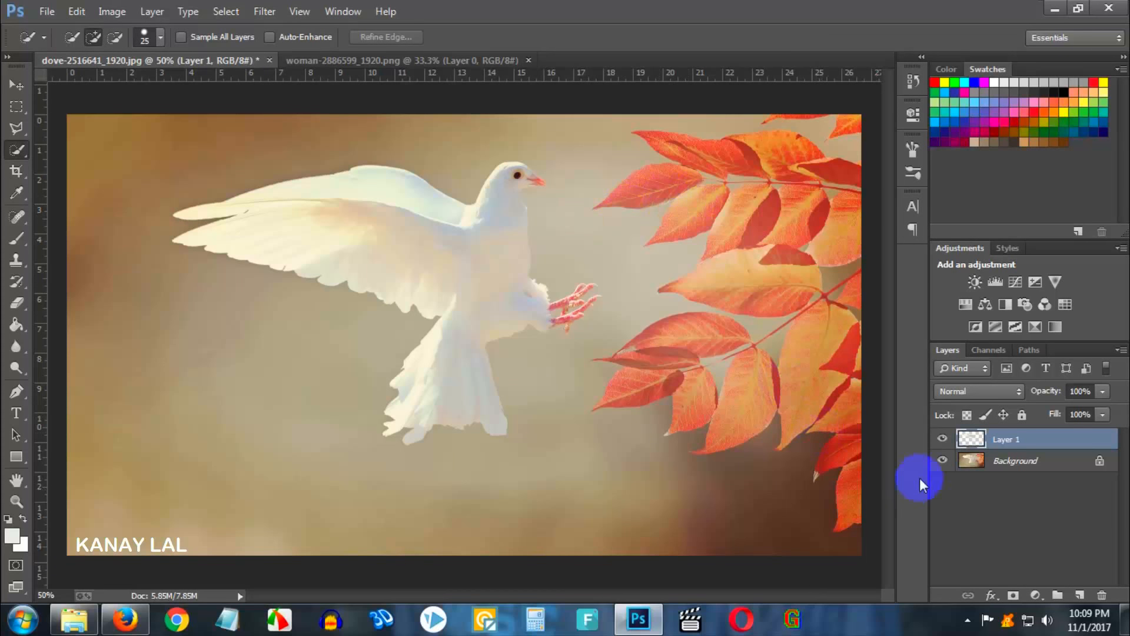
{"action": "left_click", "coordinate": [943, 462]}
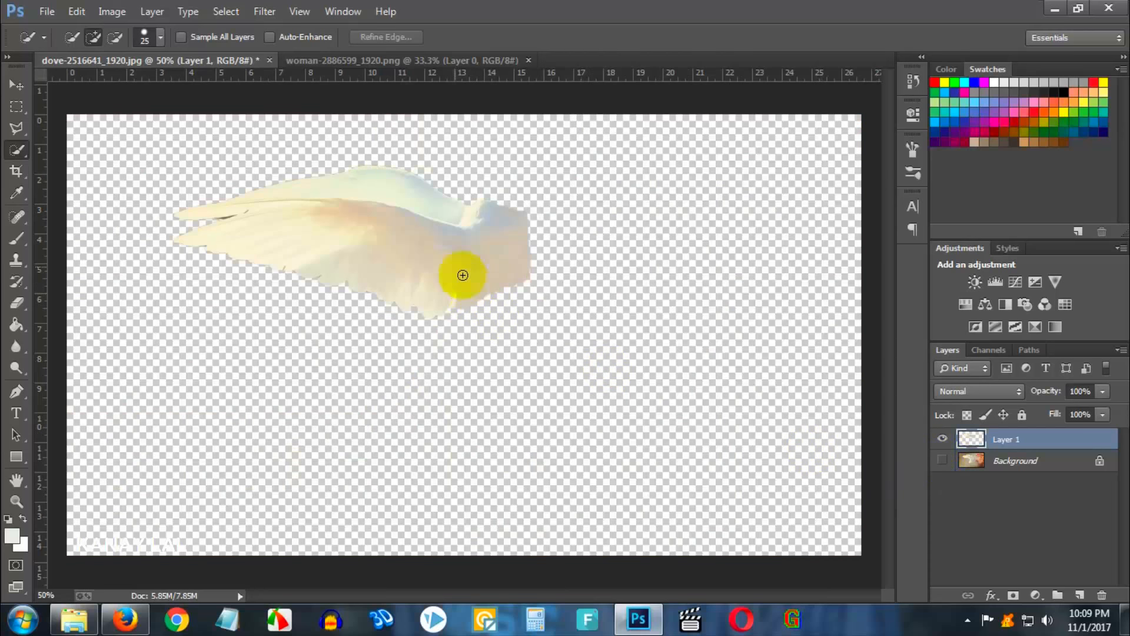
{"action": "left_click", "coordinate": [15, 88]}
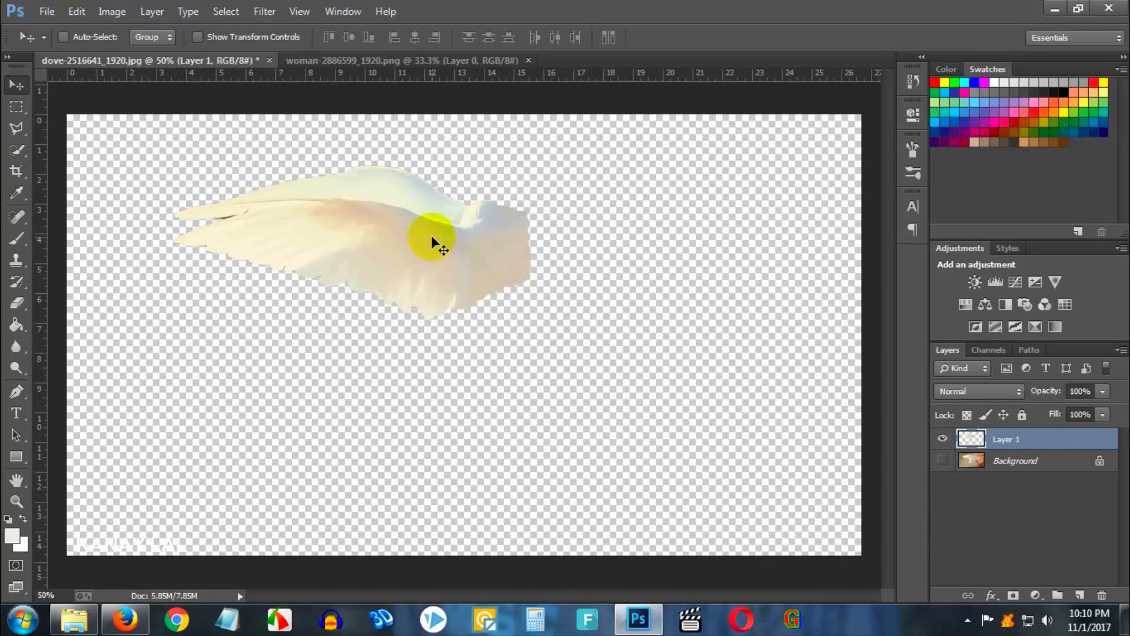
{"action": "left_click_drag", "start_coordinate": [431, 235], "coordinate": [487, 312]}
- Free-transform the wing: flip it horizontally, rotate it about -36° upward and place it on the woman's back
{"action": "key", "text": "ctrl+t"}
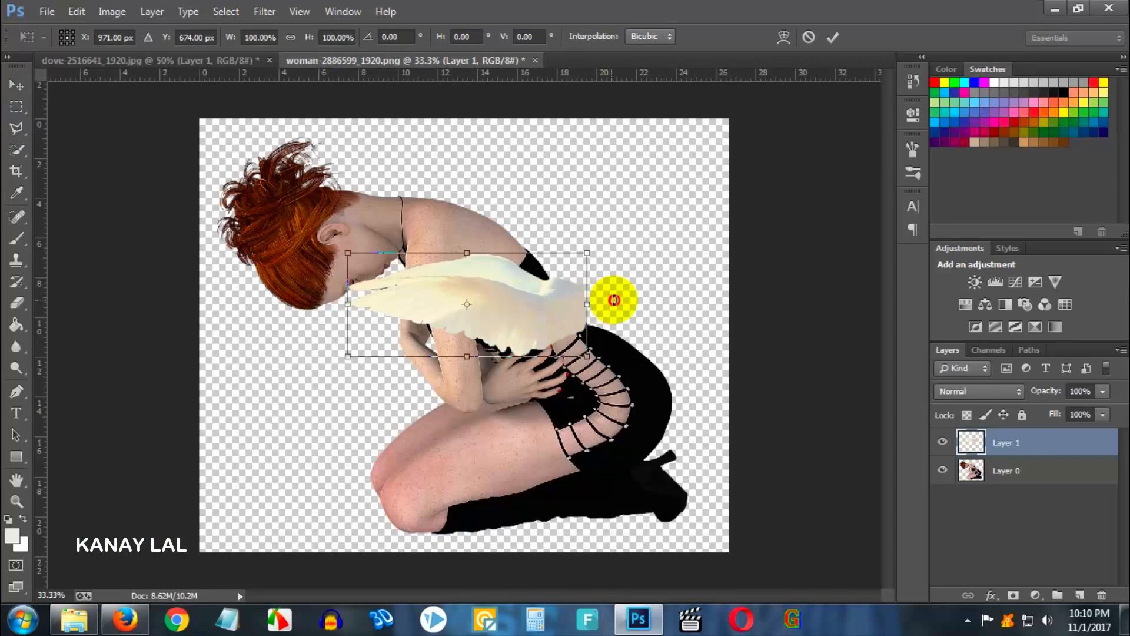
{"action": "mouse_move", "coordinate": [612, 297]}
{"action": "left_mouse_down"}
{"action": "mouse_move", "coordinate": [621, 320]}
{"action": "mouse_move", "coordinate": [621, 280]}
{"action": "mouse_move", "coordinate": [623, 302]}
{"action": "left_mouse_up"}
{"action": "right_click", "coordinate": [498, 306]}
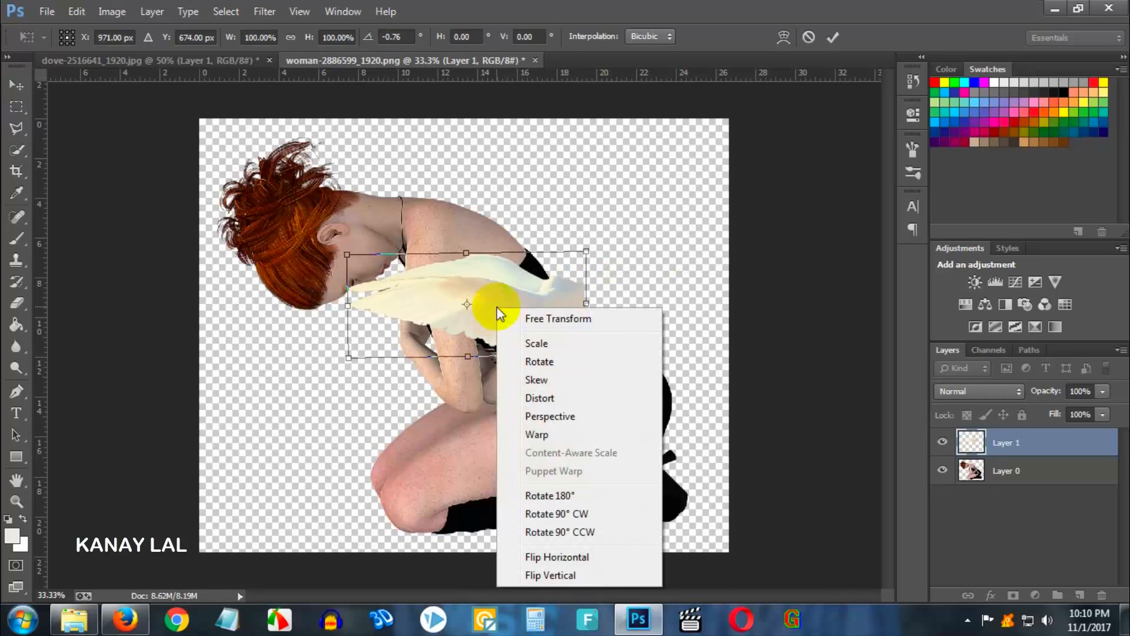
{"action": "left_click", "coordinate": [569, 558]}
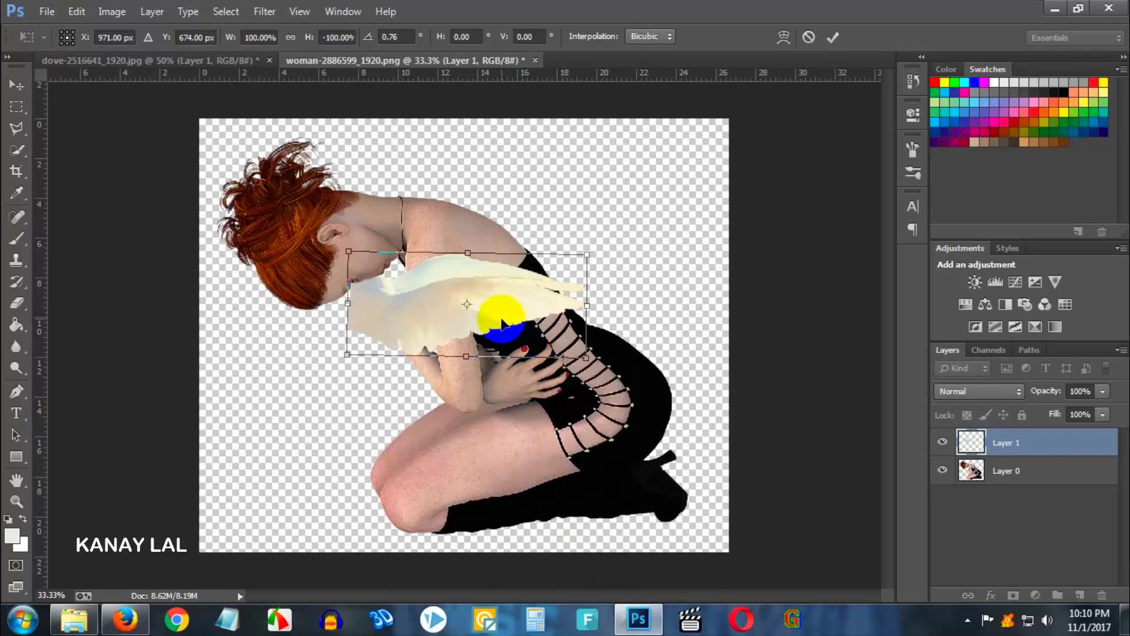
{"action": "left_click_drag", "start_coordinate": [504, 302], "coordinate": [593, 264]}
{"action": "left_click_drag", "start_coordinate": [688, 261], "coordinate": [673, 164]}
{"action": "left_click_drag", "start_coordinate": [590, 266], "coordinate": [587, 237]}
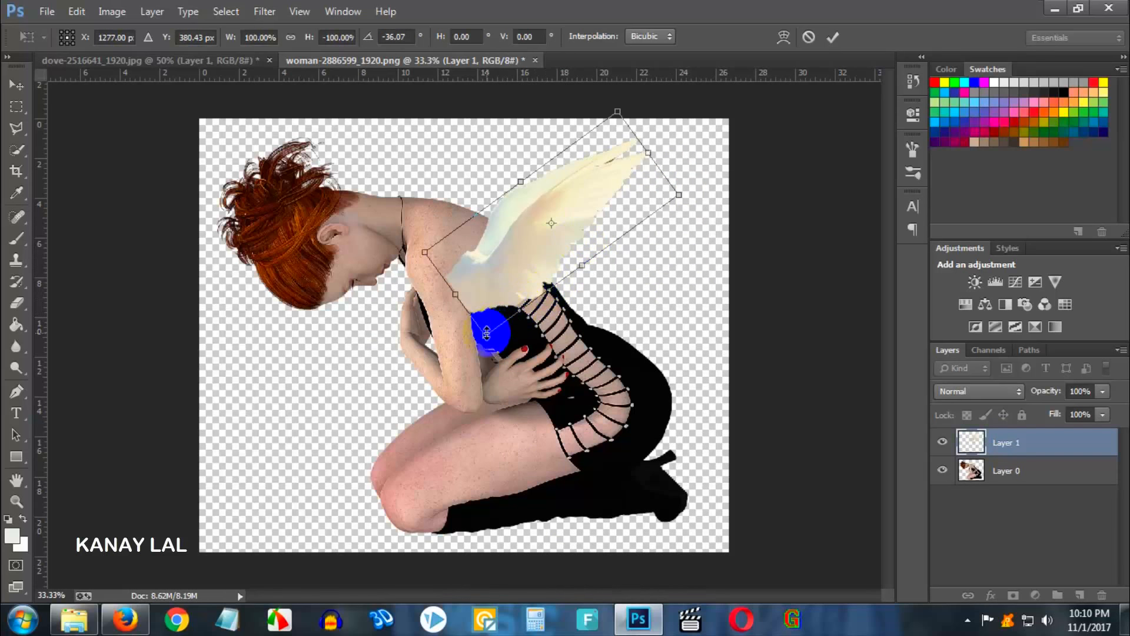
{"action": "left_click_drag", "start_coordinate": [486, 336], "coordinate": [517, 399]}
{"action": "key", "text": "Return"}
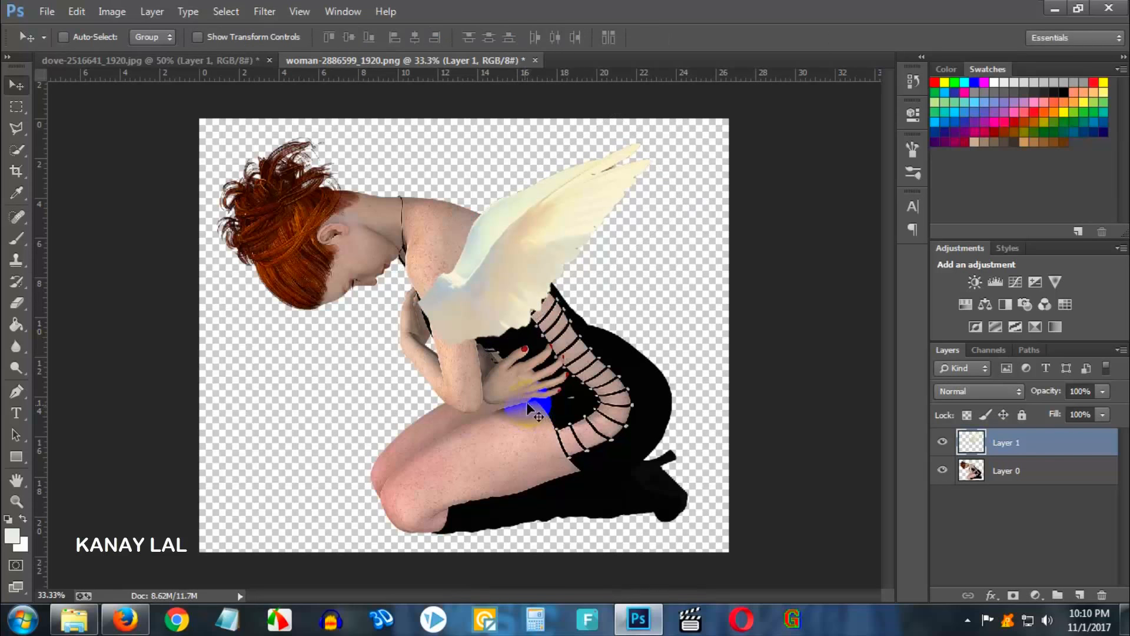
- Scale the woman layer down to about 75% from its upper-left corner
{"action": "left_click", "coordinate": [1000, 473]}
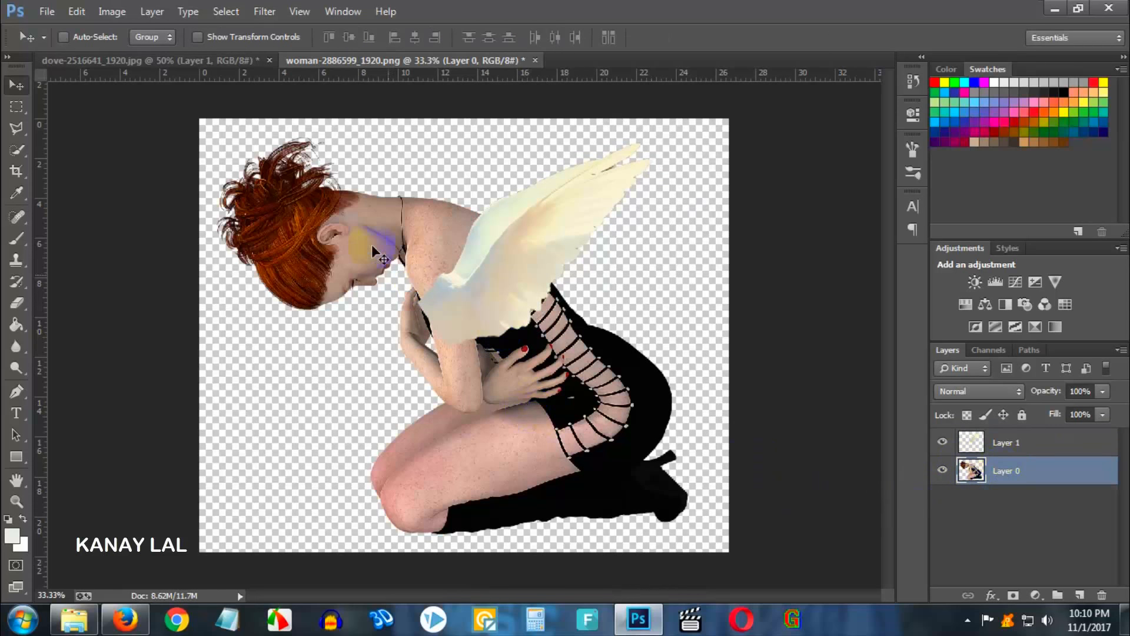
{"action": "key", "text": "ctrl+t"}
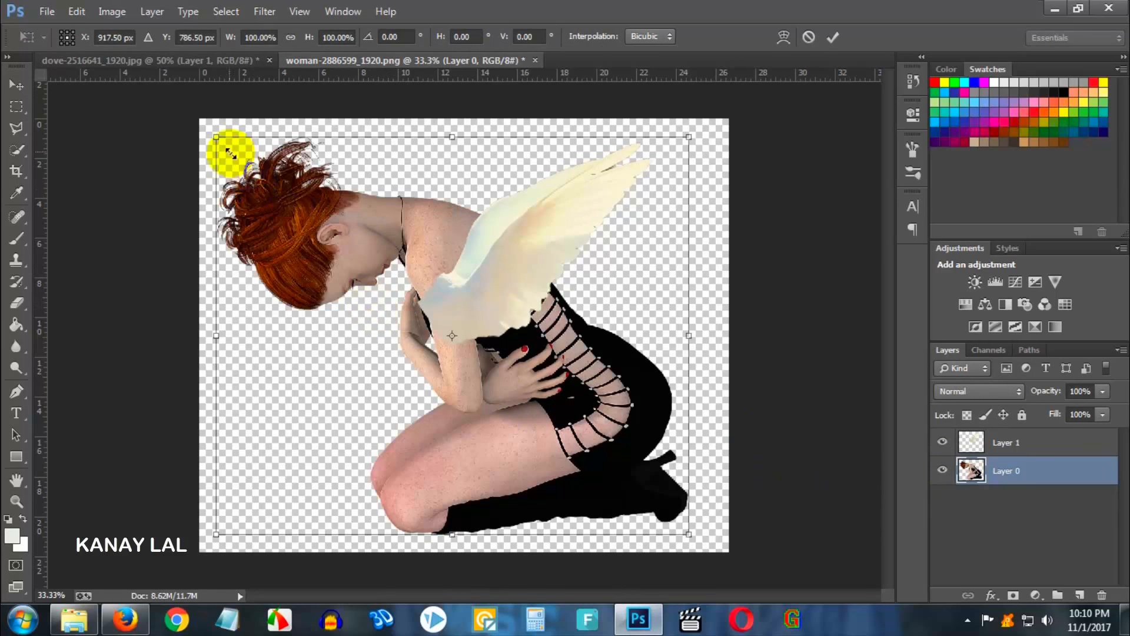
{"action": "left_click_drag", "start_coordinate": [217, 139], "coordinate": [275, 188]}
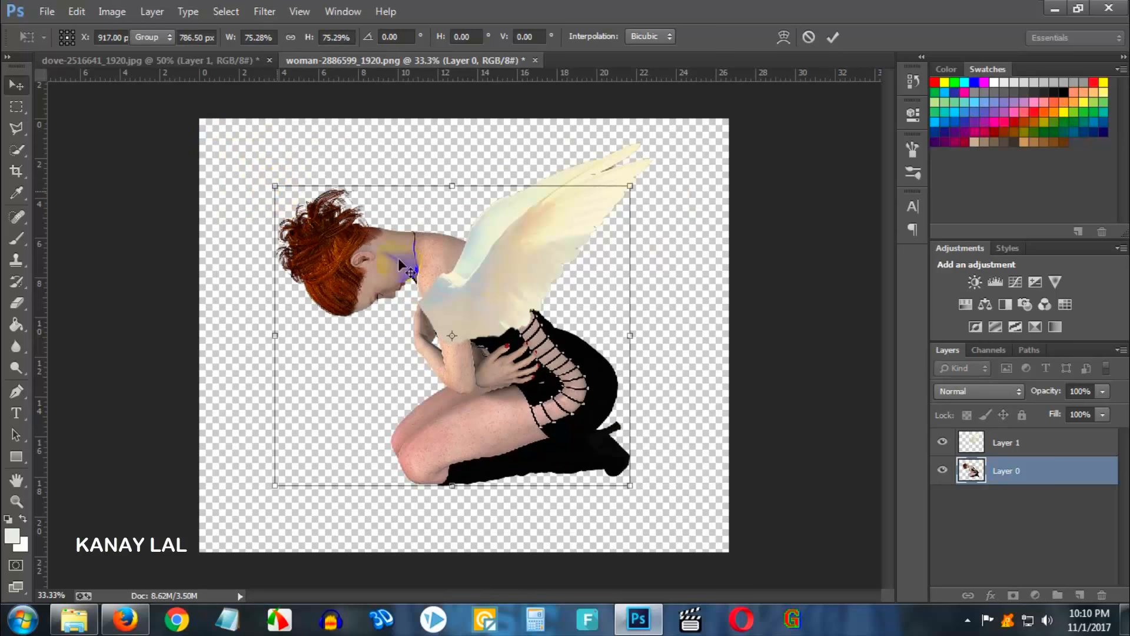
{"action": "key", "text": "Return"}
- Add a new layer beneath the woman layer and fill it with dark green #184e33 using the Paint Bucket
{"action": "left_click", "coordinate": [1081, 596]}
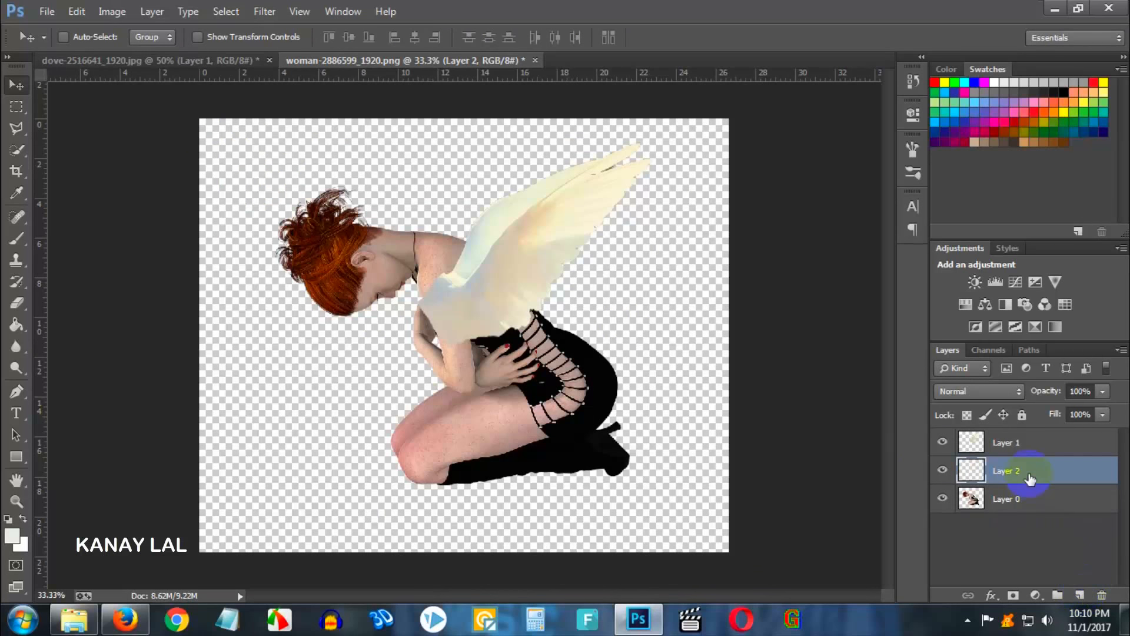
{"action": "left_click_drag", "start_coordinate": [1030, 472], "coordinate": [1063, 537]}
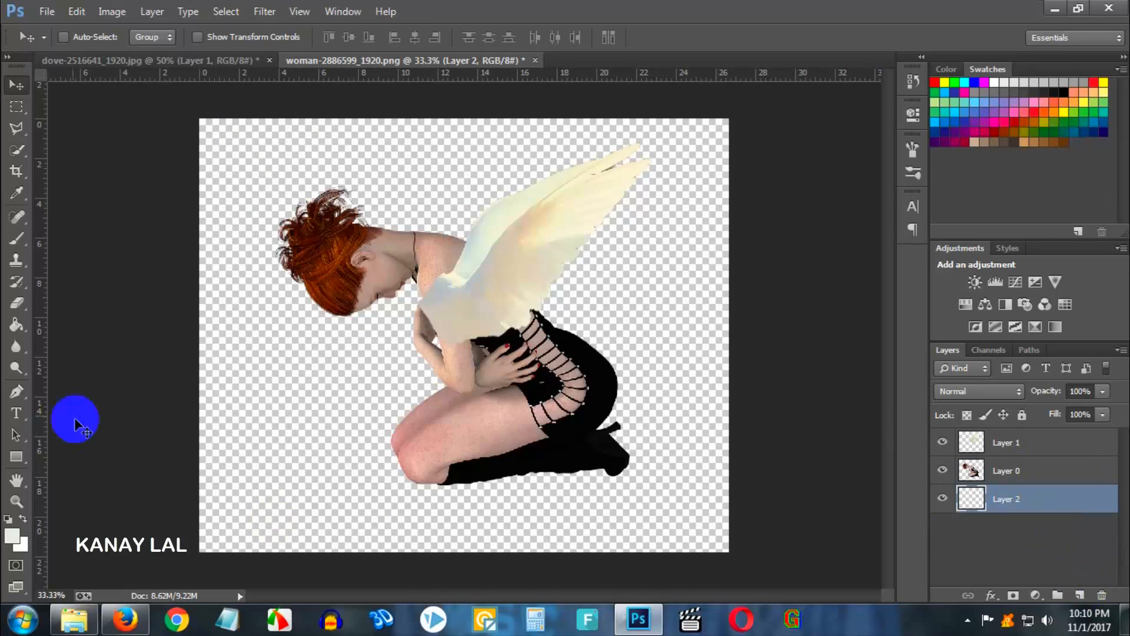
{"action": "left_click", "coordinate": [16, 325]}
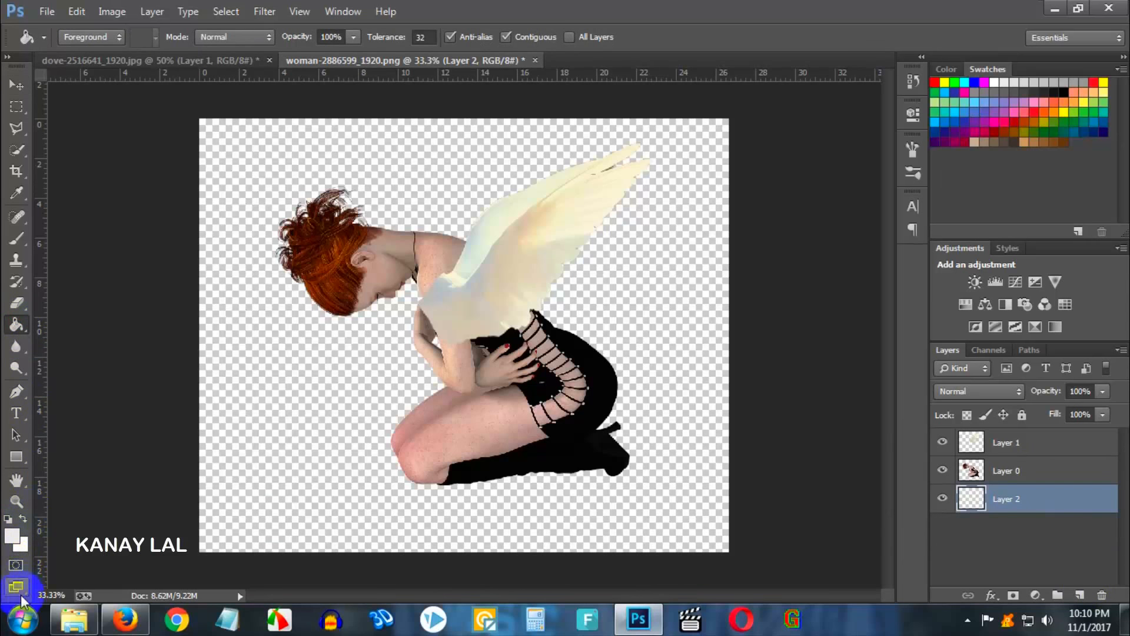
{"action": "left_click", "coordinate": [10, 537]}
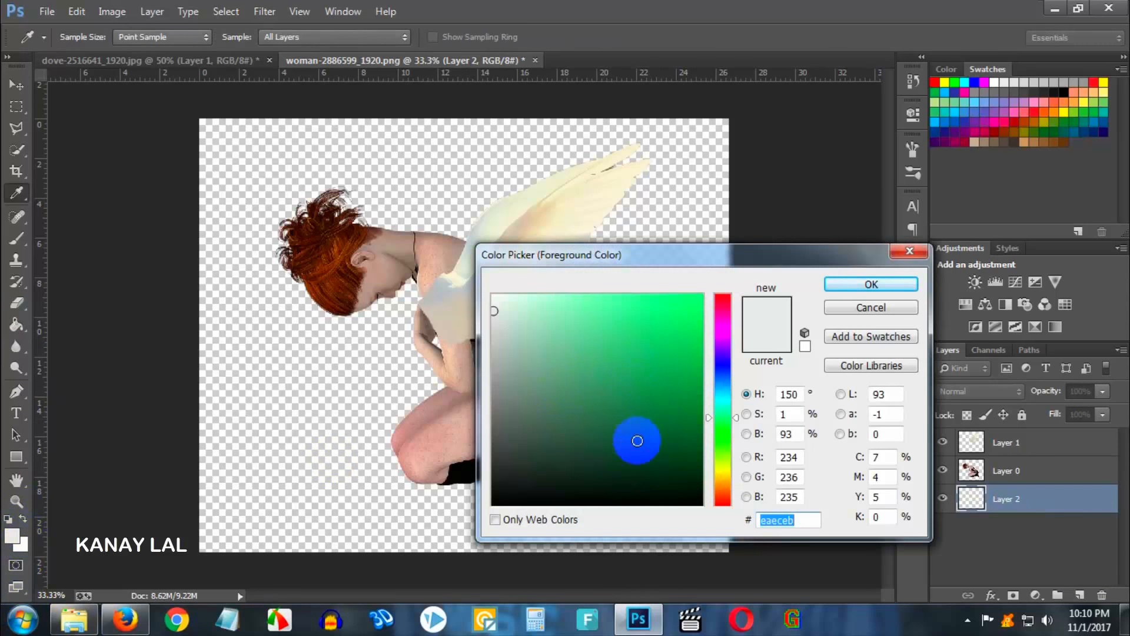
{"action": "left_click", "coordinate": [636, 441]}
{"action": "left_click", "coordinate": [870, 286]}
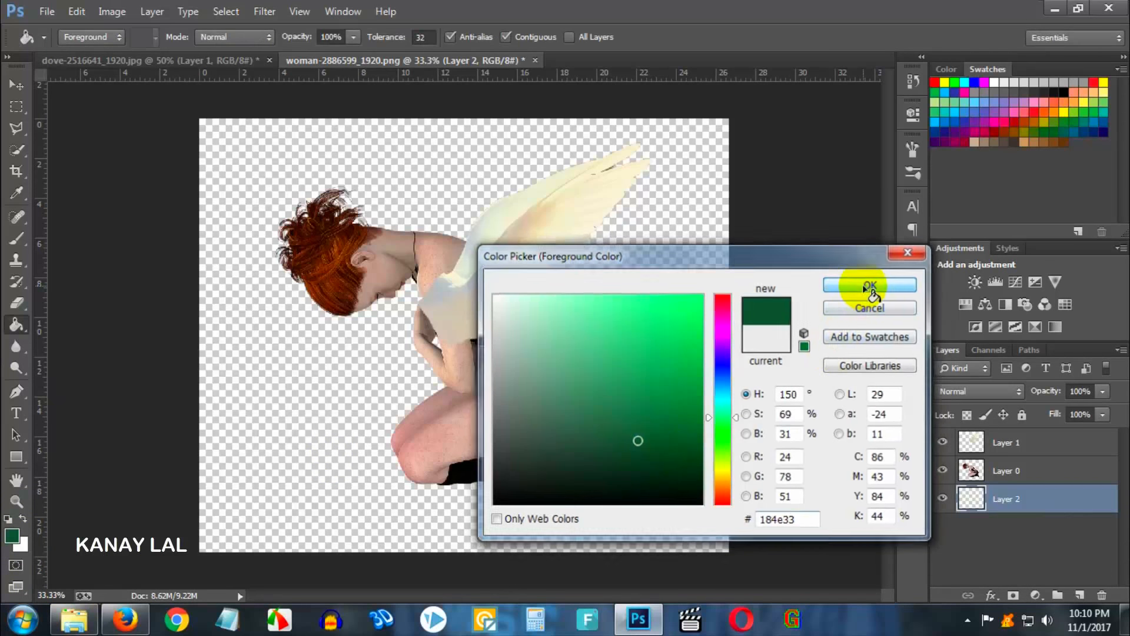
{"action": "left_click", "coordinate": [356, 384]}
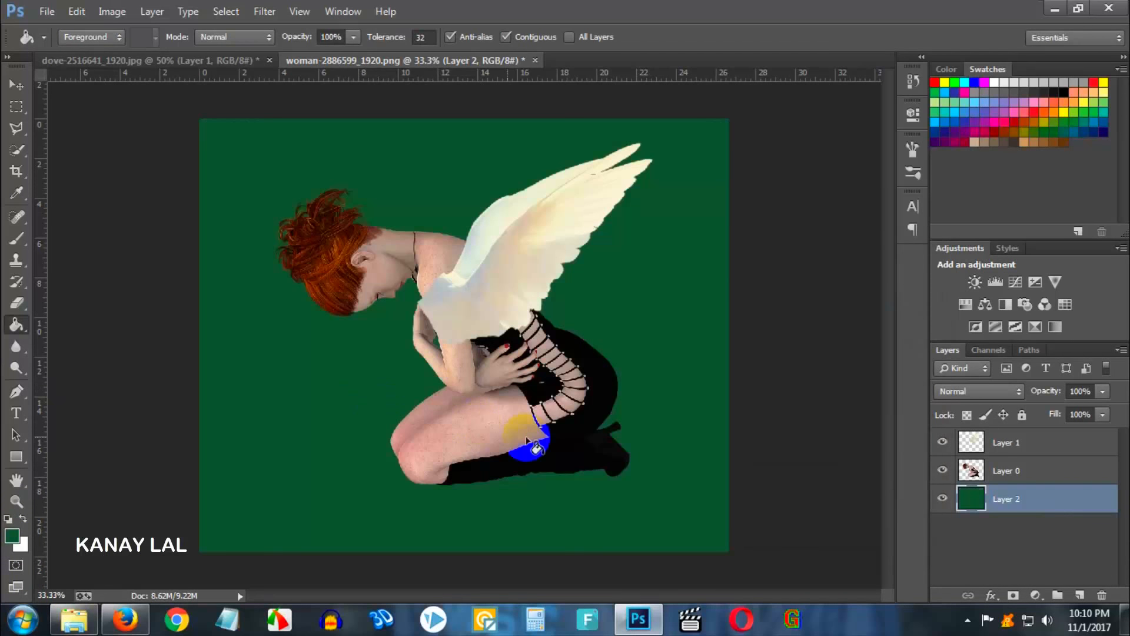
- Move the wing layer and rotate it slightly, about -3°, to refine its position on the back
{"action": "scroll", "coordinate": [379, 253], "scroll_direction": "up", "scroll_amount": 4}
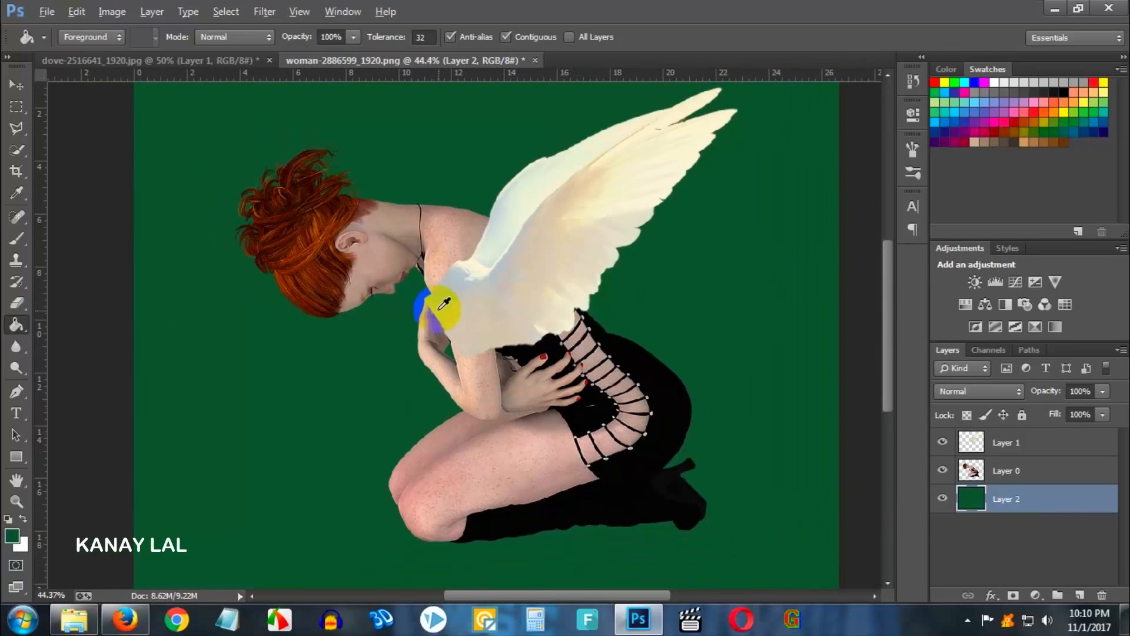
{"action": "scroll", "coordinate": [470, 313], "scroll_direction": "down", "scroll_amount": 4}
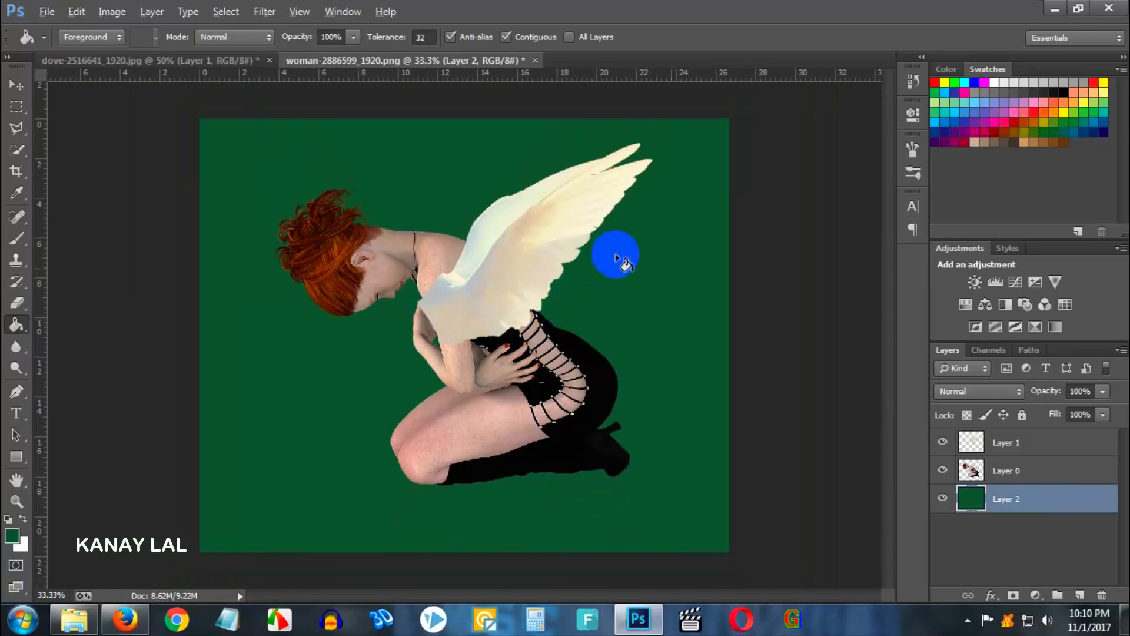
{"action": "left_click", "coordinate": [1039, 460]}
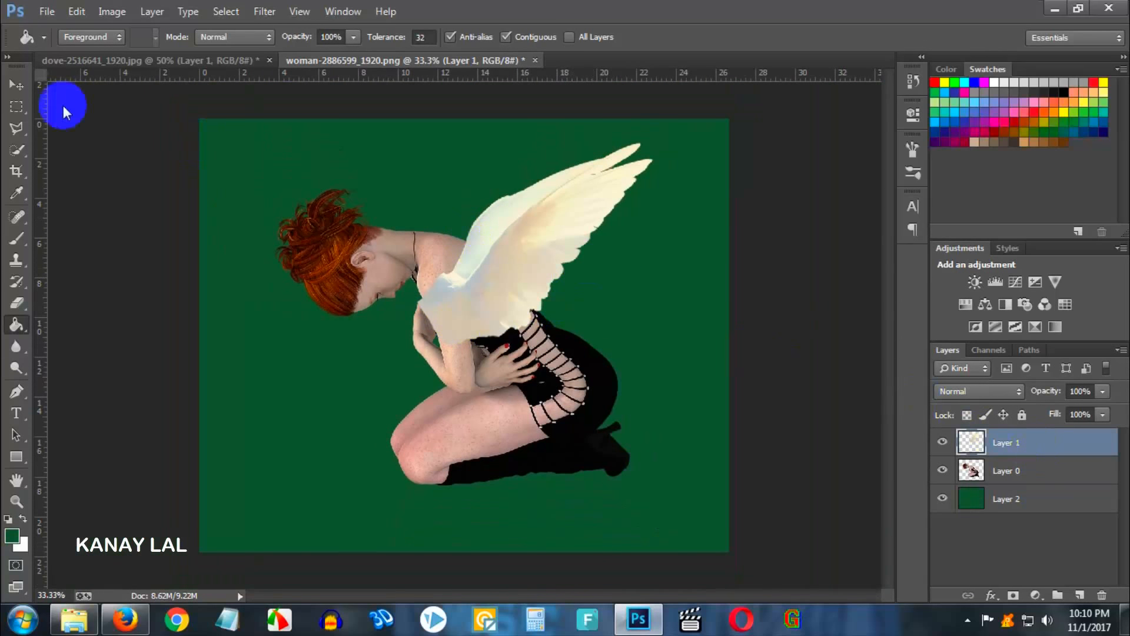
{"action": "left_click", "coordinate": [24, 86]}
{"action": "mouse_move", "coordinate": [535, 254]}
{"action": "left_mouse_down"}
{"action": "mouse_move", "coordinate": [557, 235]}
{"action": "mouse_move", "coordinate": [571, 247]}
{"action": "mouse_move", "coordinate": [530, 245]}
{"action": "left_mouse_up"}
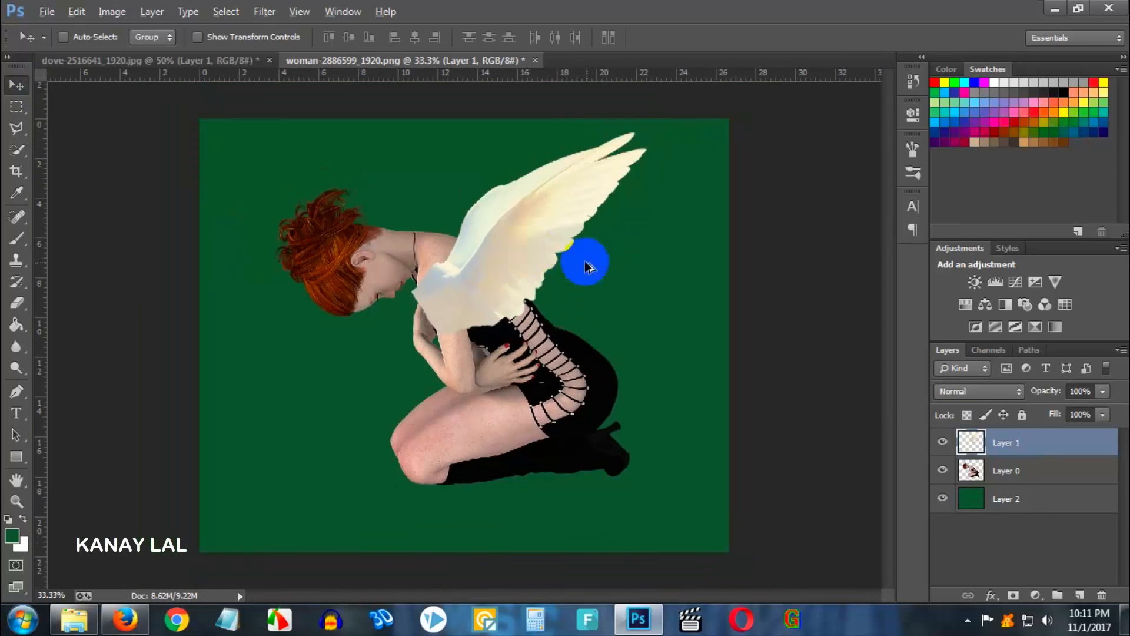
{"action": "key", "text": "ctrl+t"}
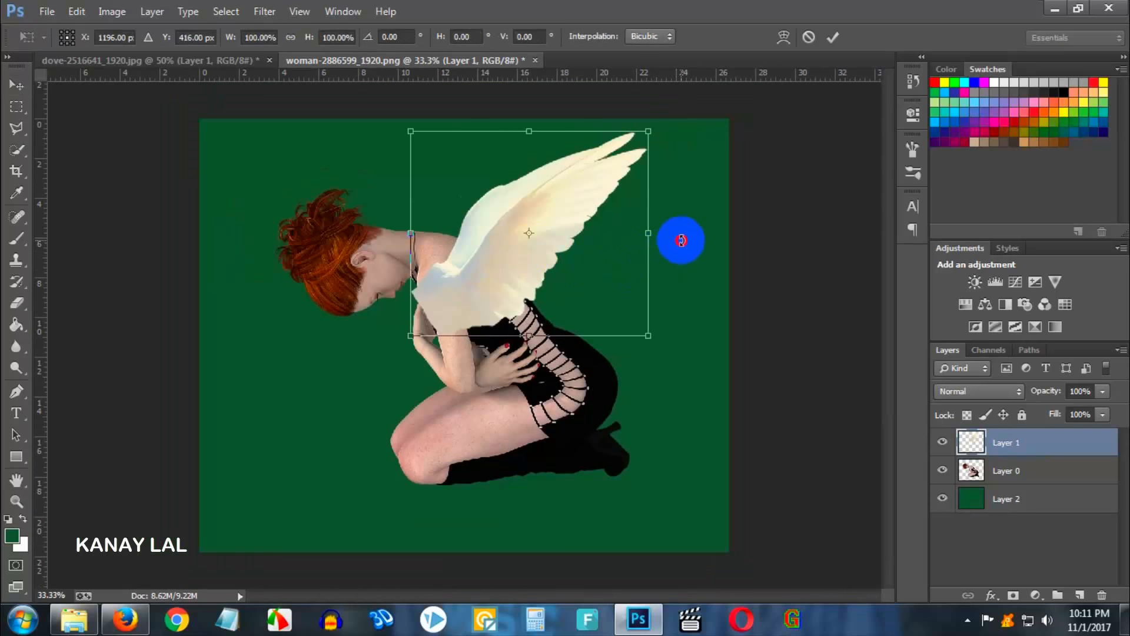
{"action": "left_click_drag", "start_coordinate": [677, 237], "coordinate": [681, 232]}
{"action": "left_click_drag", "start_coordinate": [598, 270], "coordinate": [625, 270]}
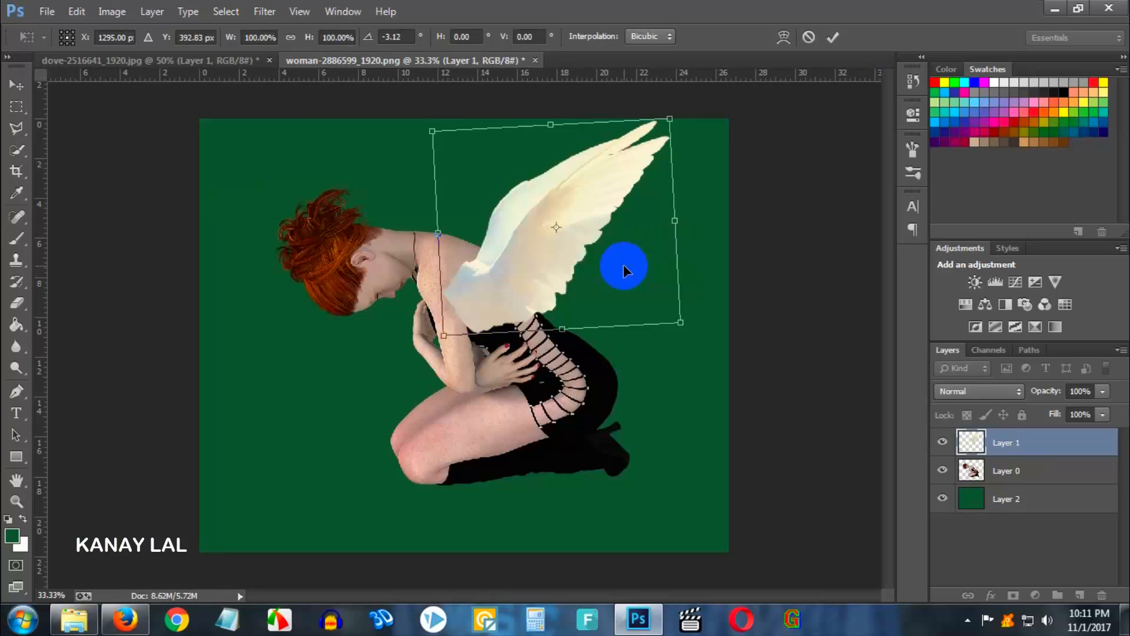
{"action": "key", "text": "Return"}
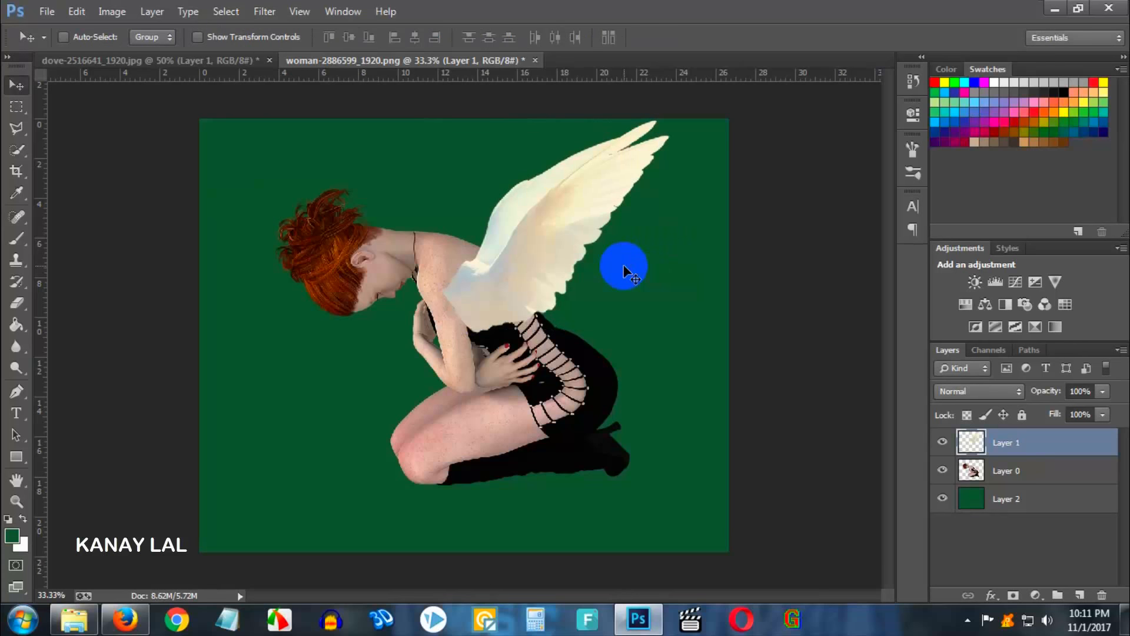
- Duplicate the wing layer, shift and rotate the copy as a second wing, and place it beneath the woman layer
{"action": "key", "text": "ctrl+j"}
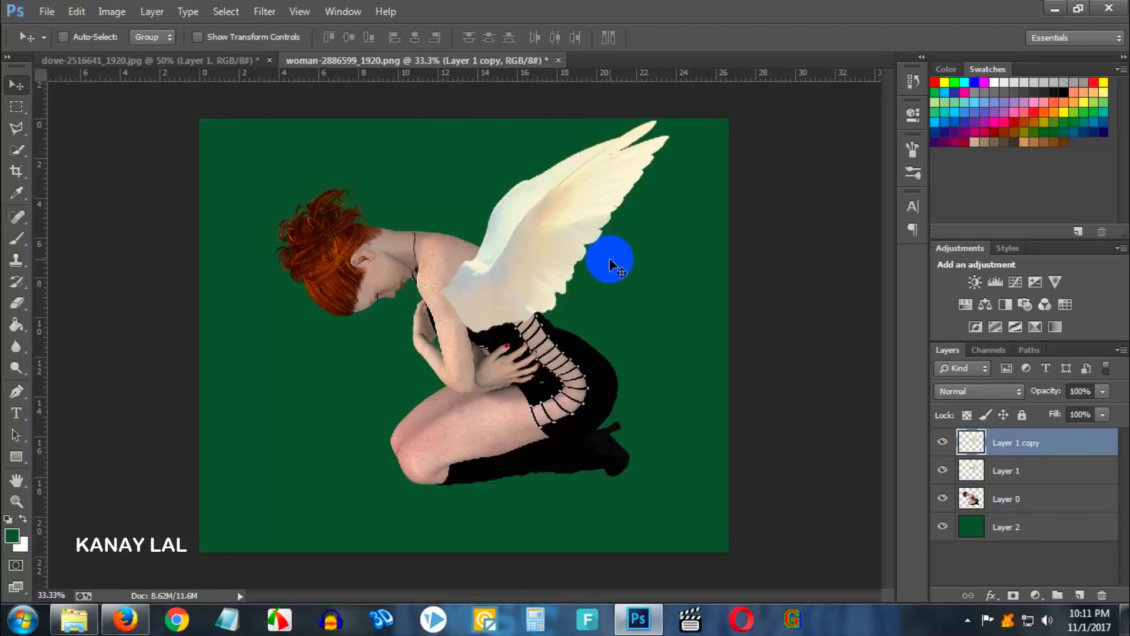
{"action": "left_click_drag", "start_coordinate": [635, 321], "coordinate": [598, 290]}
{"action": "key", "text": "ctrl+t"}
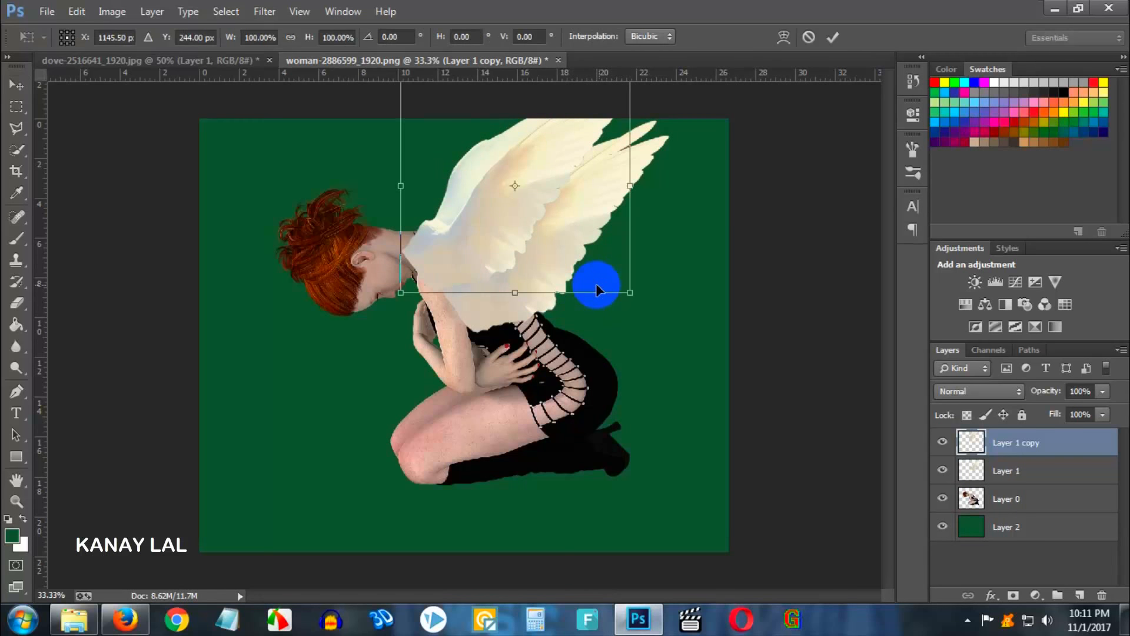
{"action": "left_click_drag", "start_coordinate": [550, 206], "coordinate": [546, 229]}
{"action": "left_click_drag", "start_coordinate": [666, 240], "coordinate": [657, 201]}
{"action": "left_click_drag", "start_coordinate": [593, 222], "coordinate": [565, 231]}
{"action": "key", "text": "Return"}
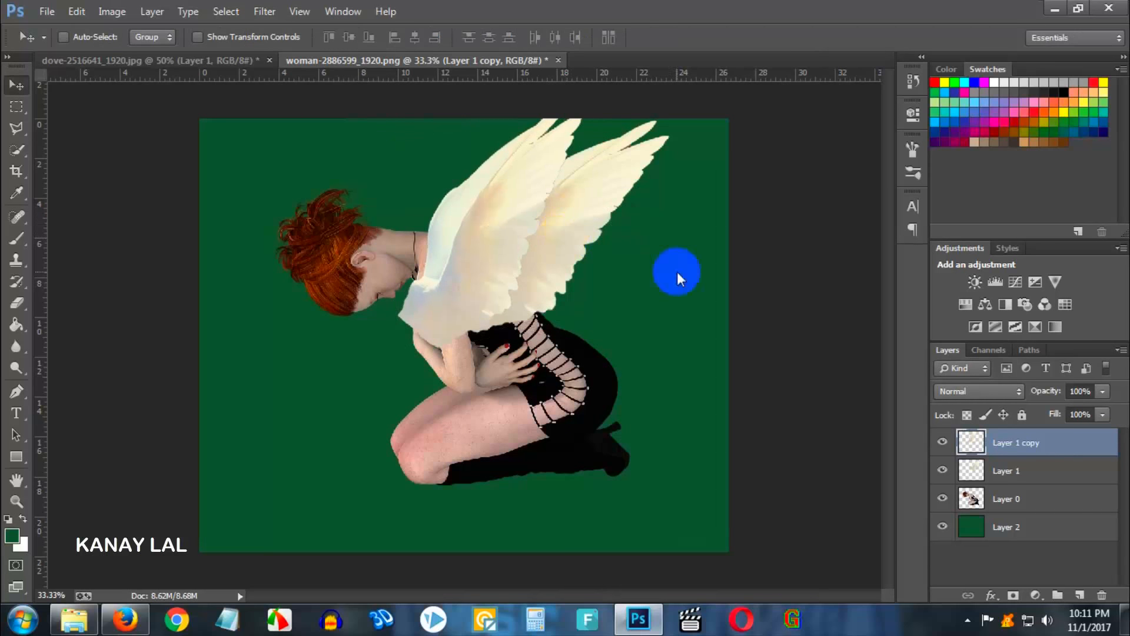
{"action": "left_click_drag", "start_coordinate": [1027, 456], "coordinate": [1033, 527]}
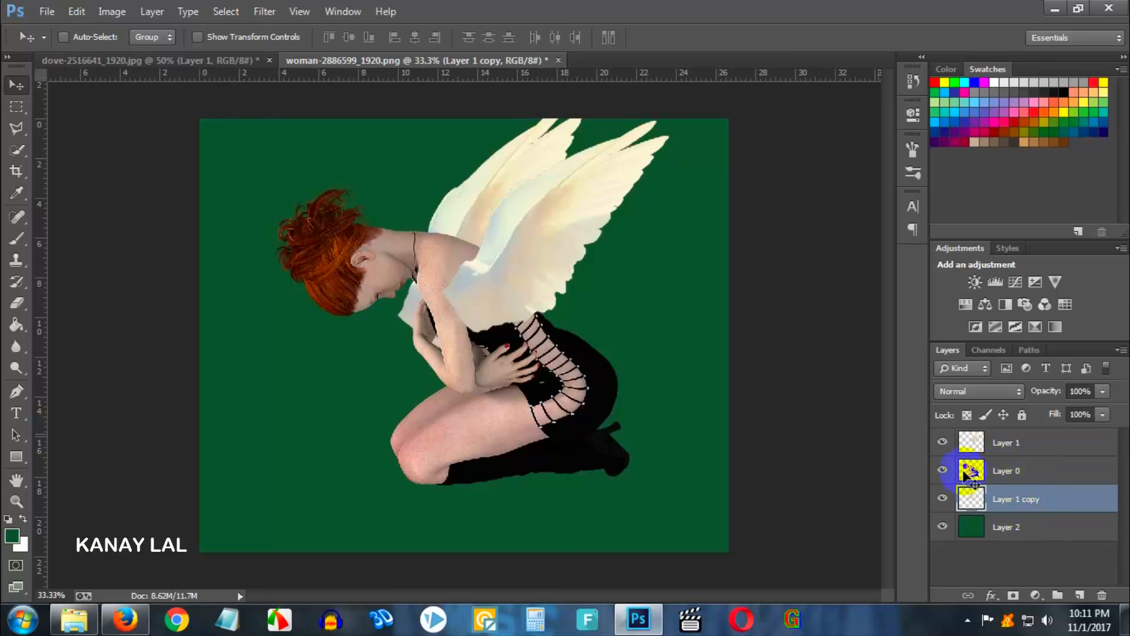
- Shift the second wing slightly upward on the woman's back
{"action": "left_click_drag", "start_coordinate": [479, 265], "coordinate": [485, 241]}
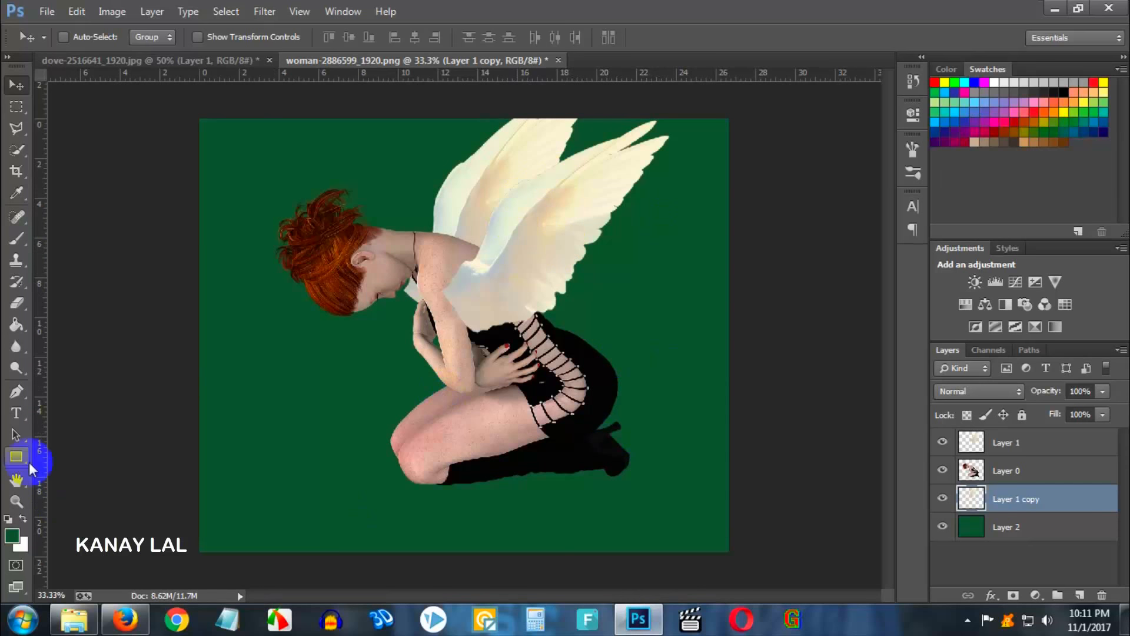
- Extend the canvas beyond the image on all sides with the Crop tool
{"action": "left_click", "coordinate": [16, 172]}
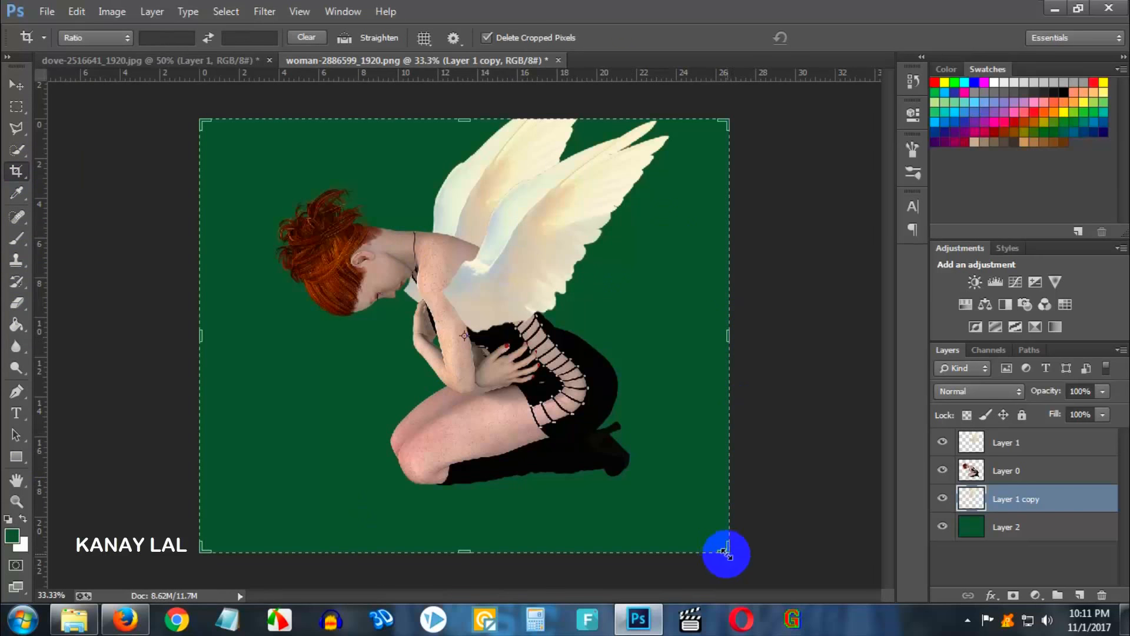
{"action": "left_click_drag", "start_coordinate": [727, 551], "coordinate": [730, 553]}
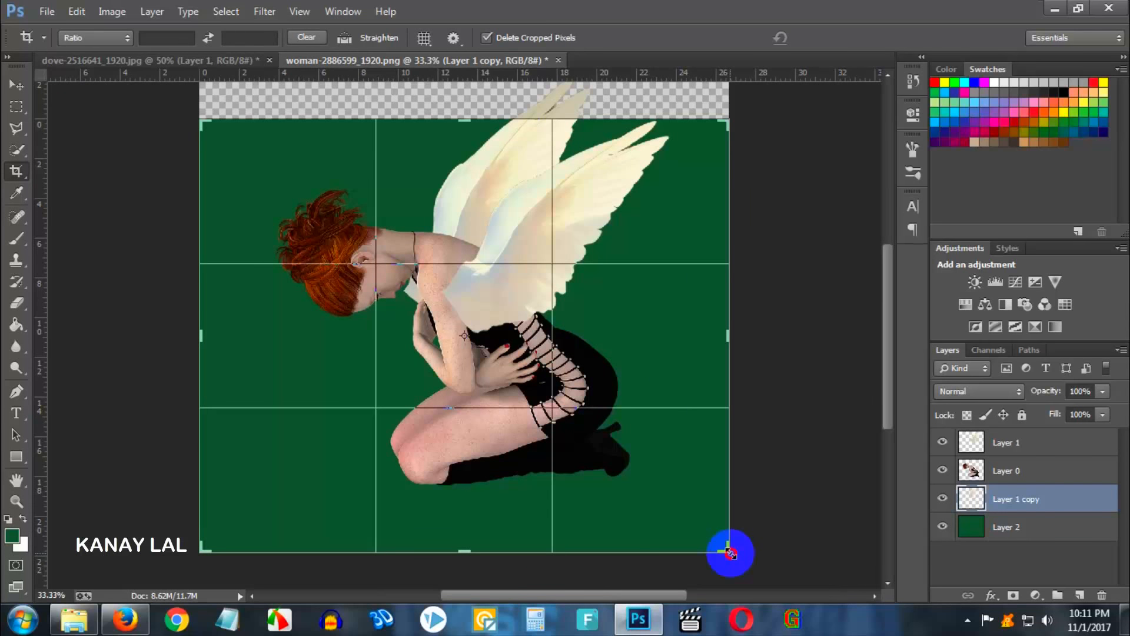
{"action": "left_click_drag", "start_coordinate": [730, 554], "coordinate": [709, 458]}
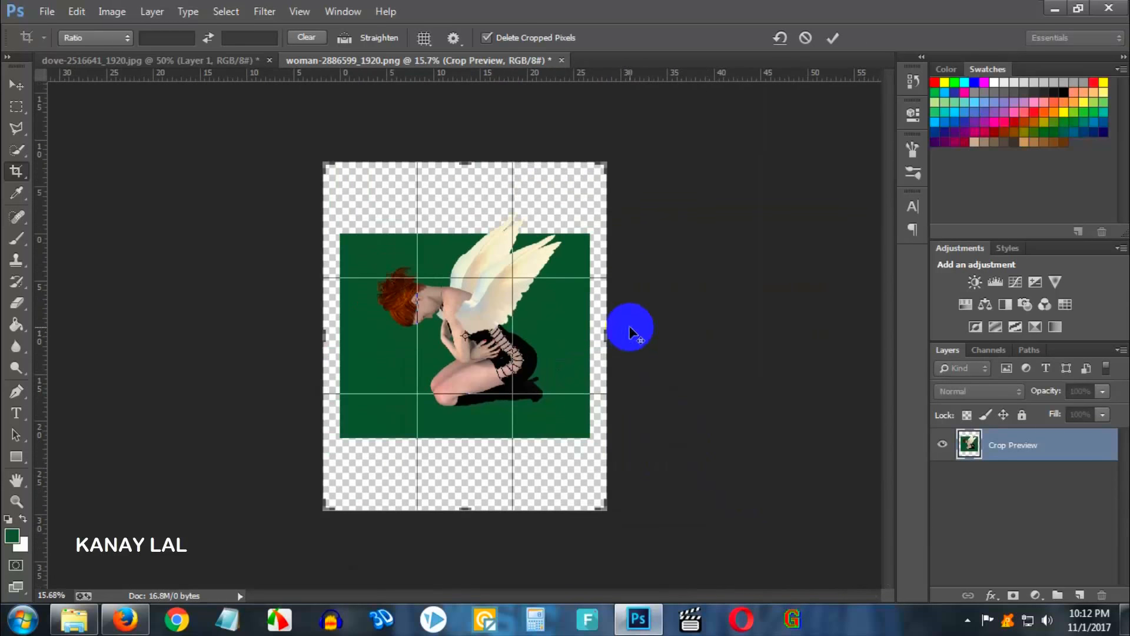
{"action": "key", "text": "Return"}
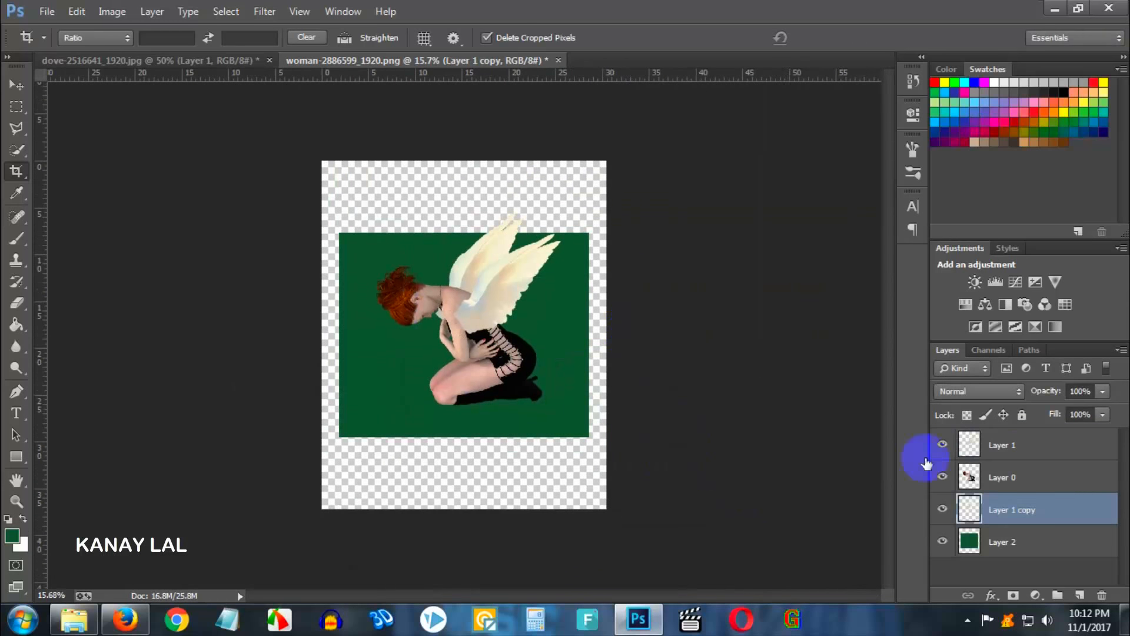
- Stretch the green background layer upward, rightward and downward to fill the enlarged canvas
{"action": "left_click", "coordinate": [1011, 543]}
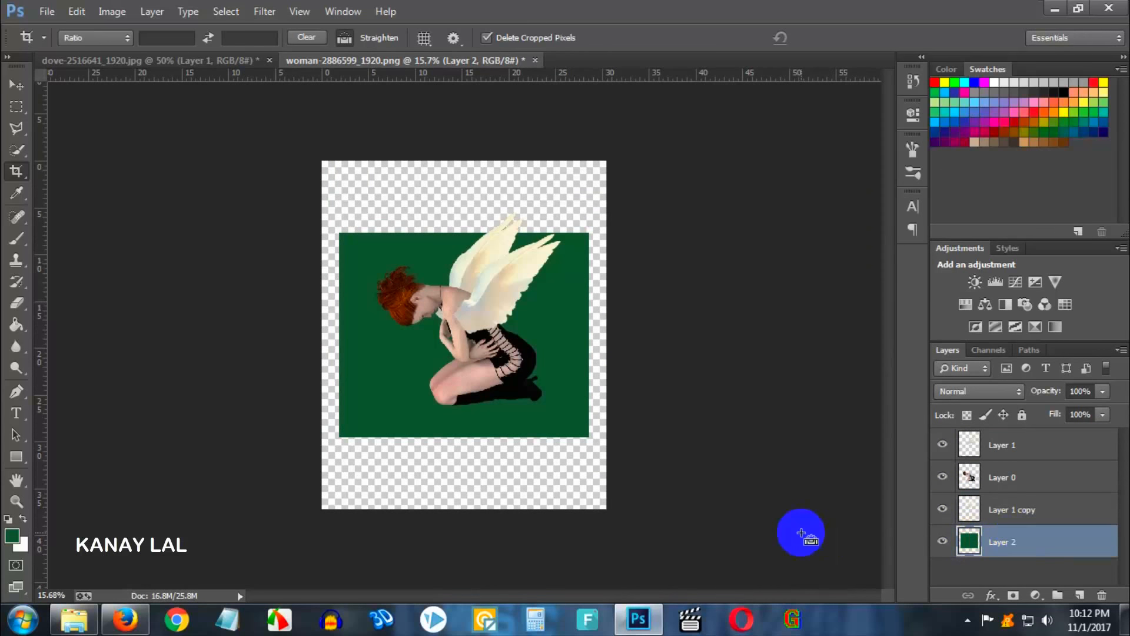
{"action": "key", "text": "ctrl+t"}
{"action": "left_click_drag", "start_coordinate": [468, 233], "coordinate": [469, 140]}
{"action": "left_click_drag", "start_coordinate": [589, 291], "coordinate": [632, 289]}
{"action": "left_click_drag", "start_coordinate": [465, 436], "coordinate": [472, 522]}
{"action": "key", "text": "Return"}
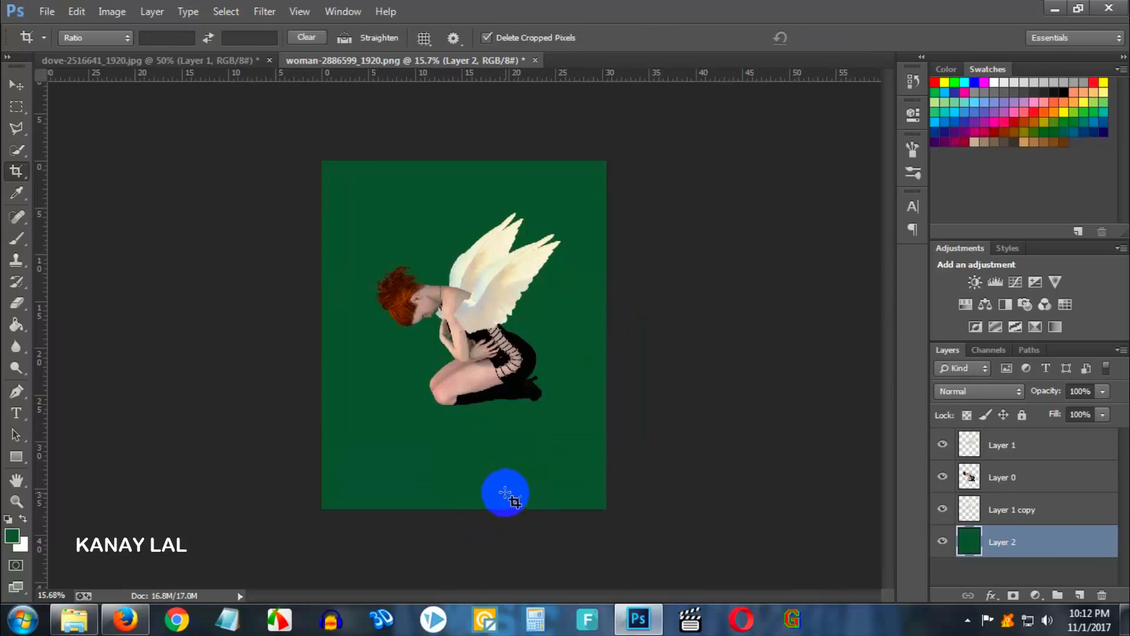
- Rotate the back wing about -4.9° and shift it slightly up behind the front wing
{"action": "scroll", "coordinate": [532, 351], "scroll_direction": "up", "scroll_amount": 6}
{"action": "scroll", "coordinate": [521, 203], "scroll_direction": "up", "scroll_amount": 2}
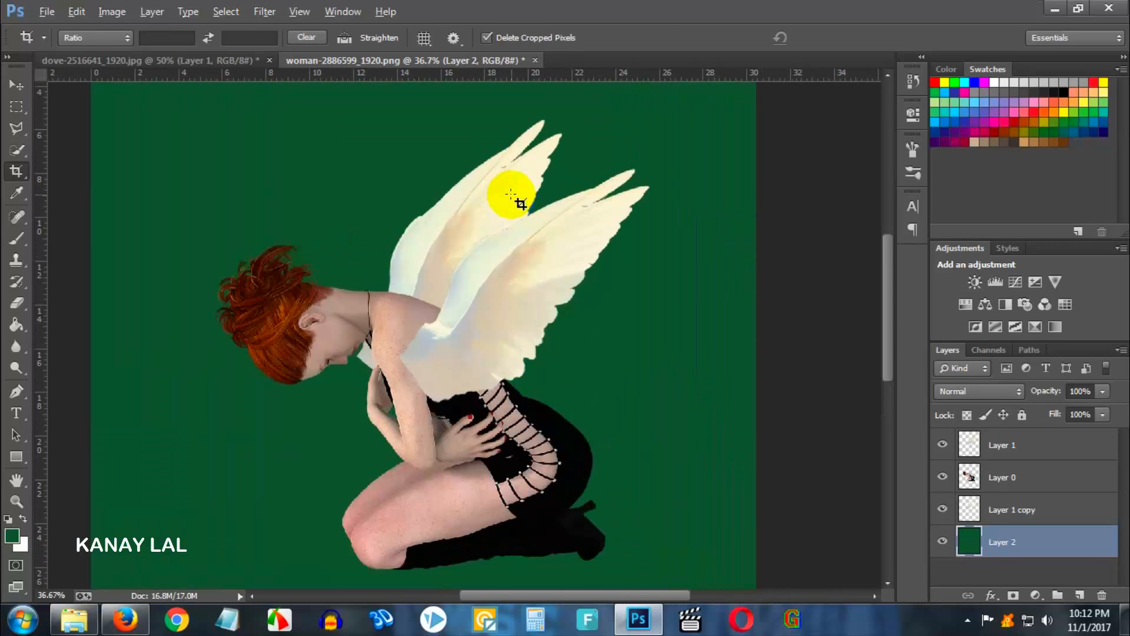
{"action": "left_click", "coordinate": [1017, 448]}
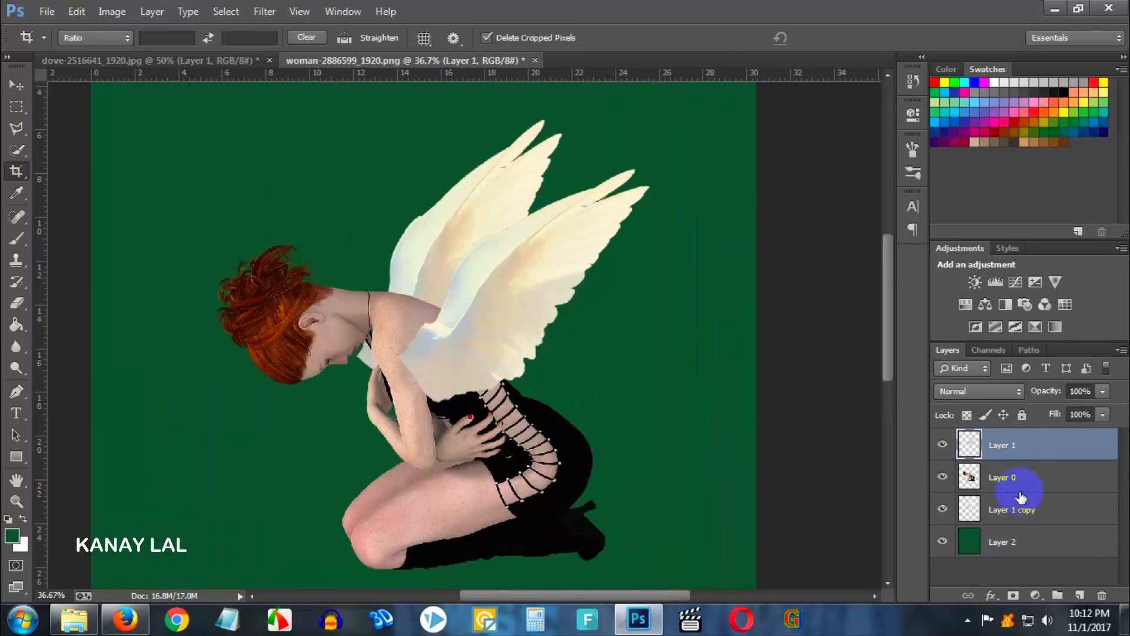
{"action": "left_click", "coordinate": [1020, 507]}
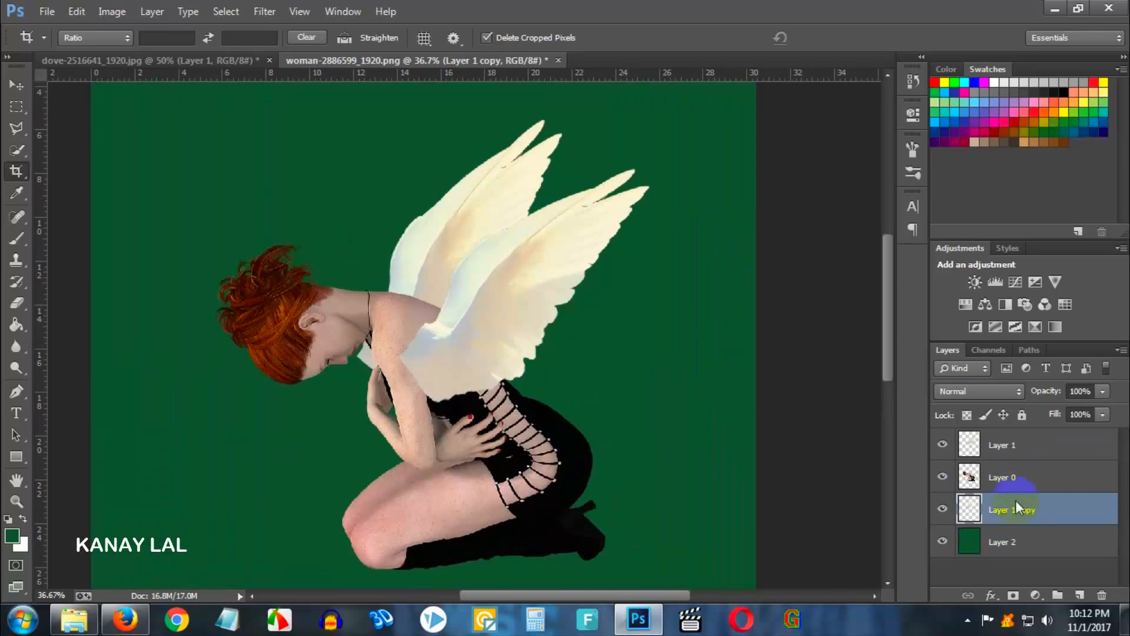
{"action": "left_click", "coordinate": [17, 86]}
{"action": "key", "text": "ctrl+t"}
{"action": "left_click_drag", "start_coordinate": [640, 241], "coordinate": [643, 227]}
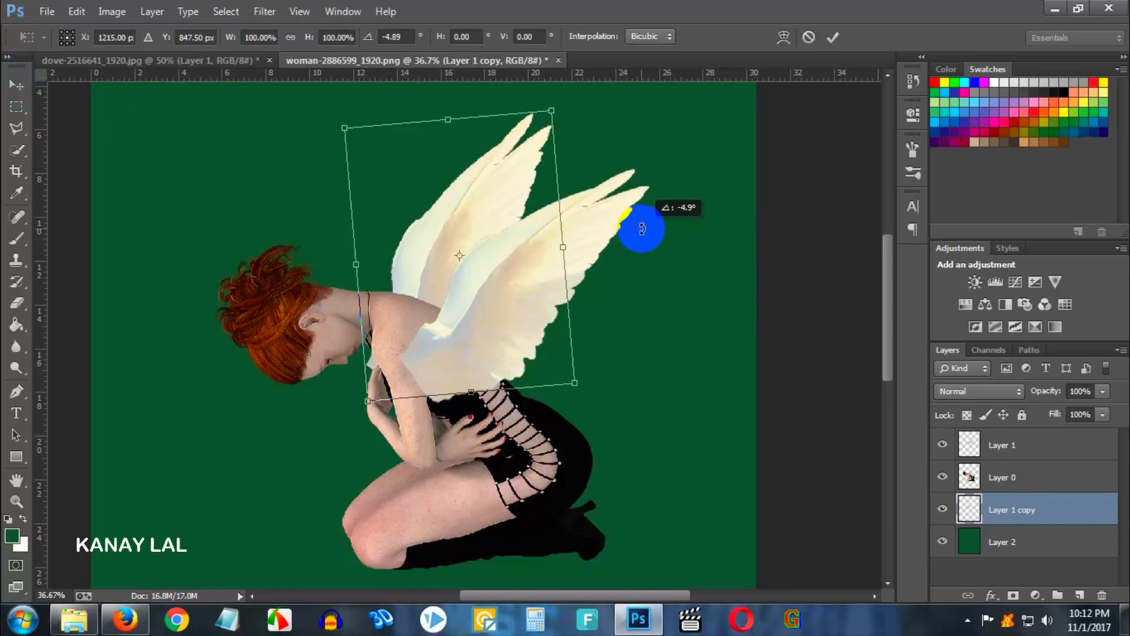
{"action": "left_click_drag", "start_coordinate": [488, 238], "coordinate": [492, 231]}
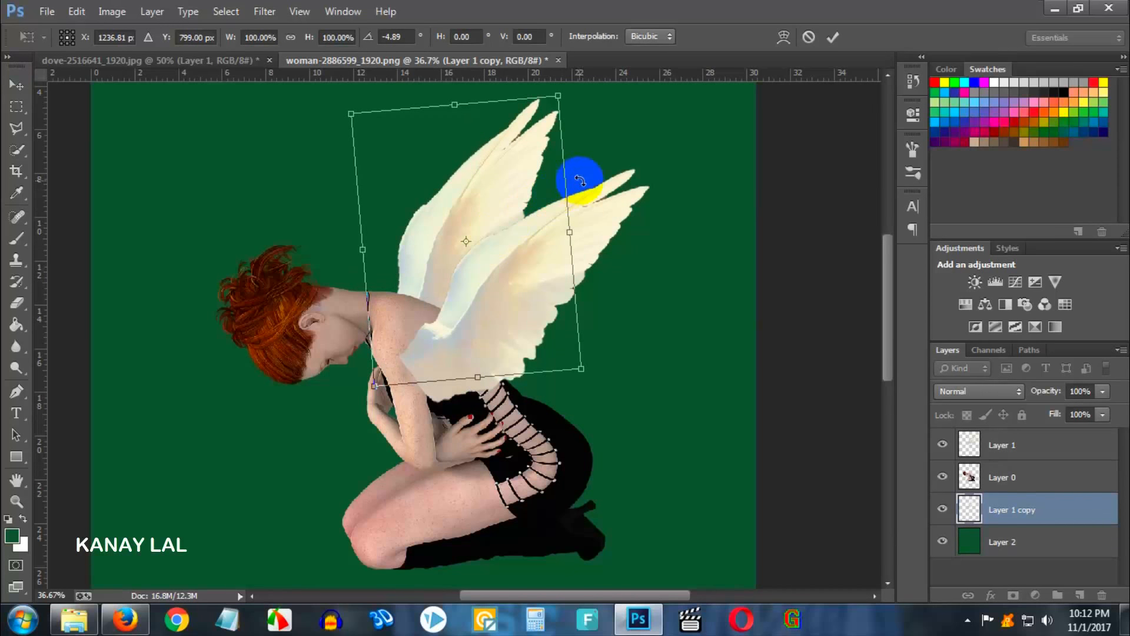
{"action": "left_click_drag", "start_coordinate": [585, 180], "coordinate": [588, 186]}
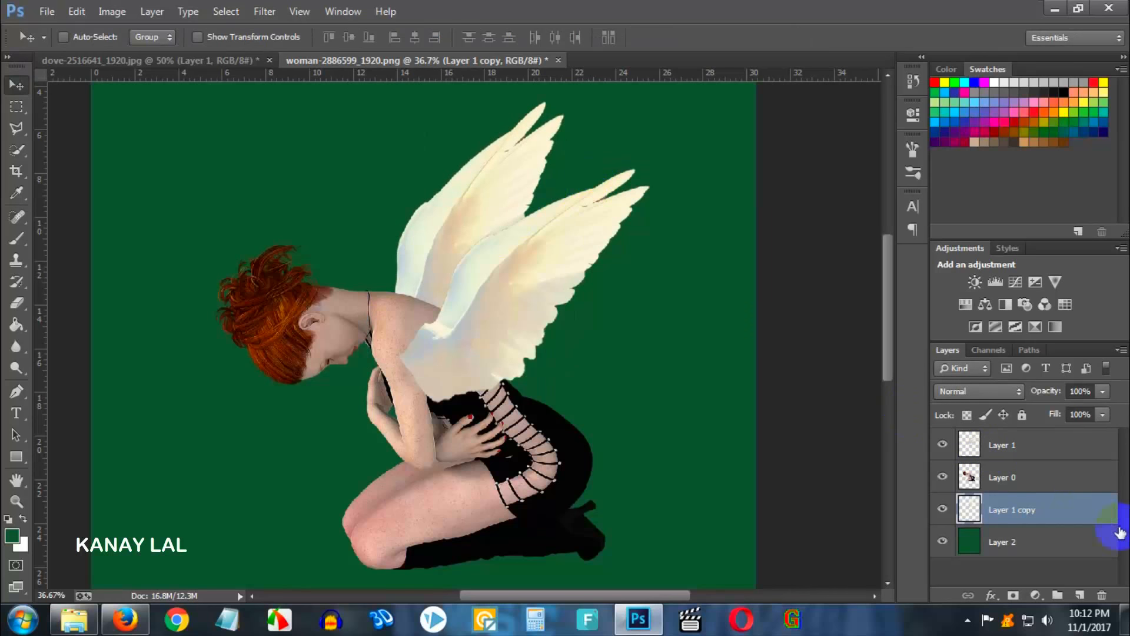
- Rotate the front wing about 2.78° and move it slightly left and up onto the shoulder
{"action": "left_click", "coordinate": [1033, 447]}
{"action": "key", "text": "ctrl+t"}
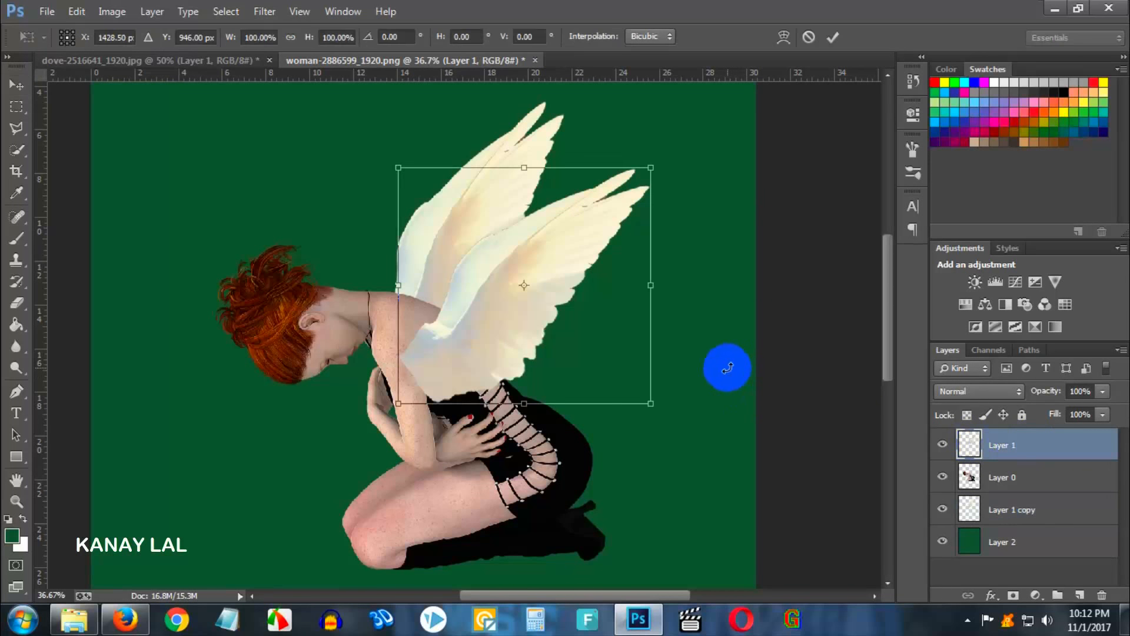
{"action": "left_click_drag", "start_coordinate": [727, 369], "coordinate": [710, 359]}
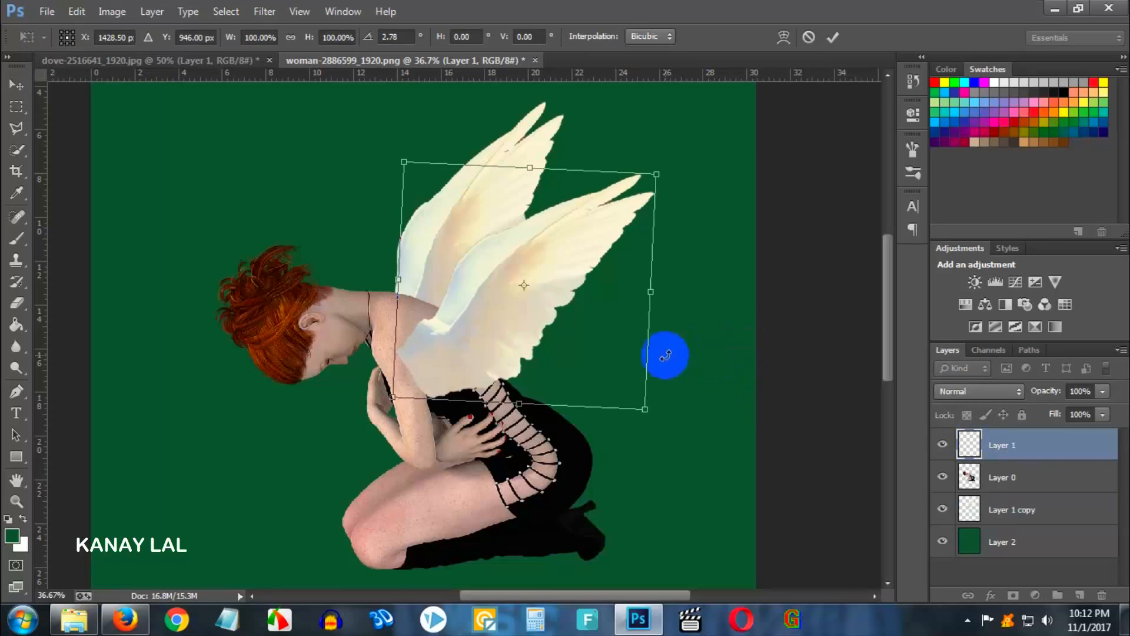
{"action": "left_click_drag", "start_coordinate": [606, 336], "coordinate": [587, 347]}
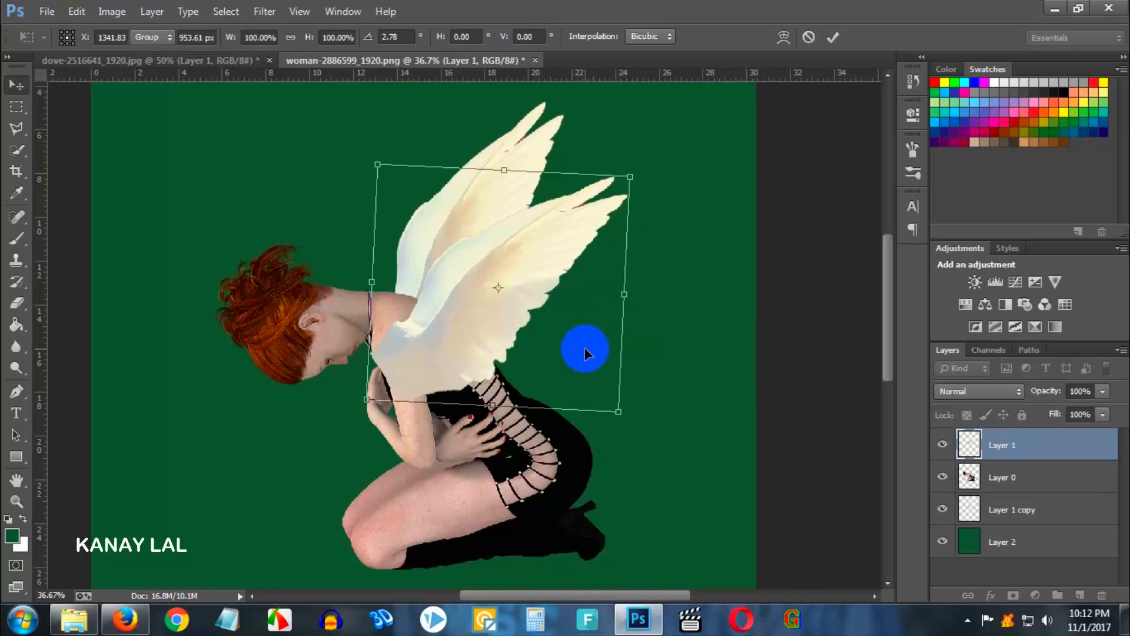
{"action": "key", "text": "Return"}
- Toggle the front wing layer's visibility to compare the figure with and without it
{"action": "scroll", "coordinate": [544, 330], "scroll_direction": "up", "scroll_amount": 2}
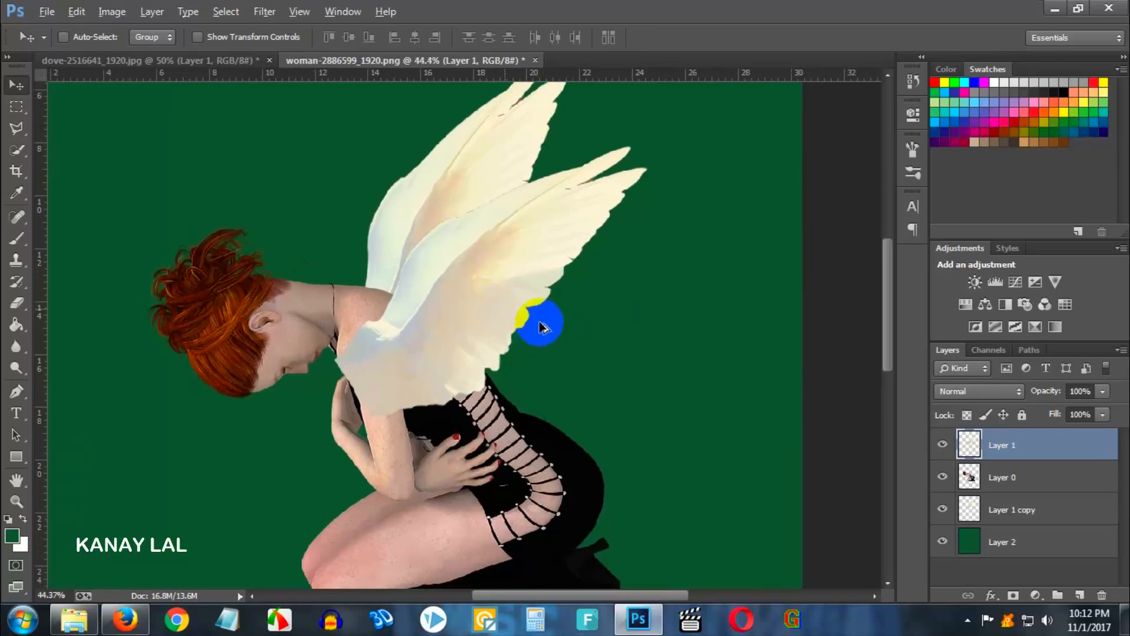
{"action": "scroll", "coordinate": [486, 323], "scroll_direction": "down", "scroll_amount": 3}
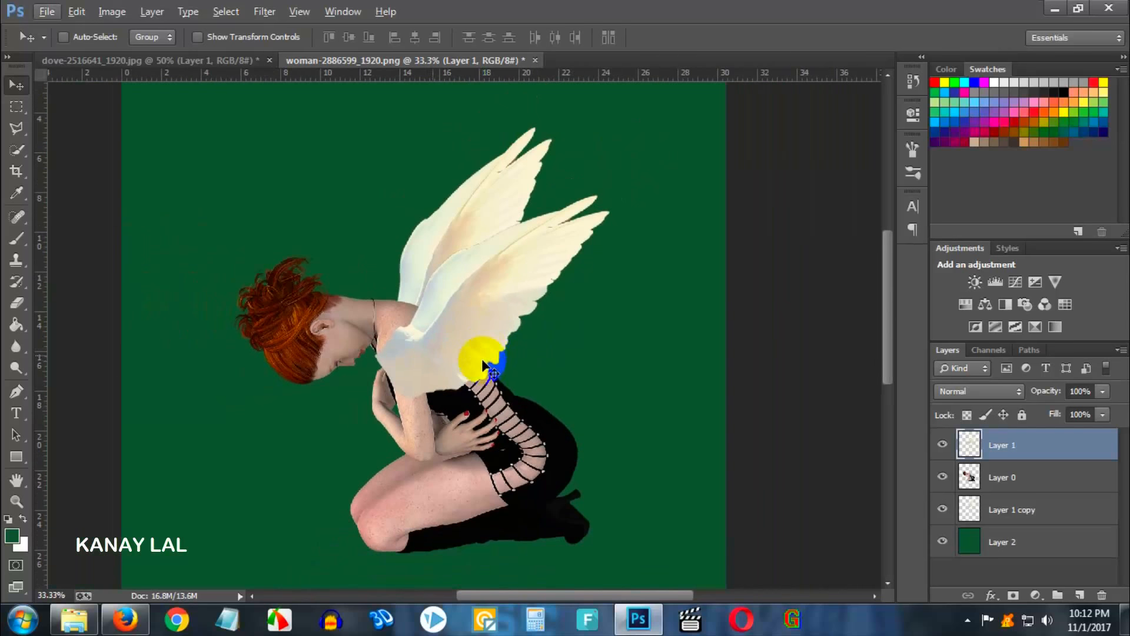
{"action": "left_click", "coordinate": [16, 305]}
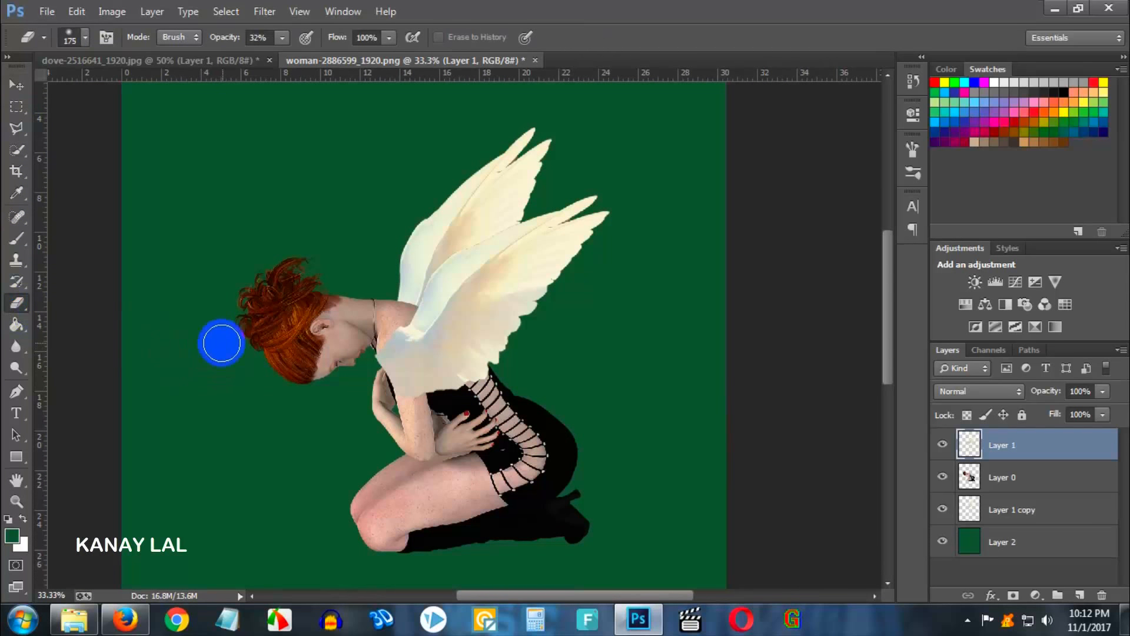
{"action": "key", "text": "["}
{"action": "left_click", "coordinate": [942, 445]}
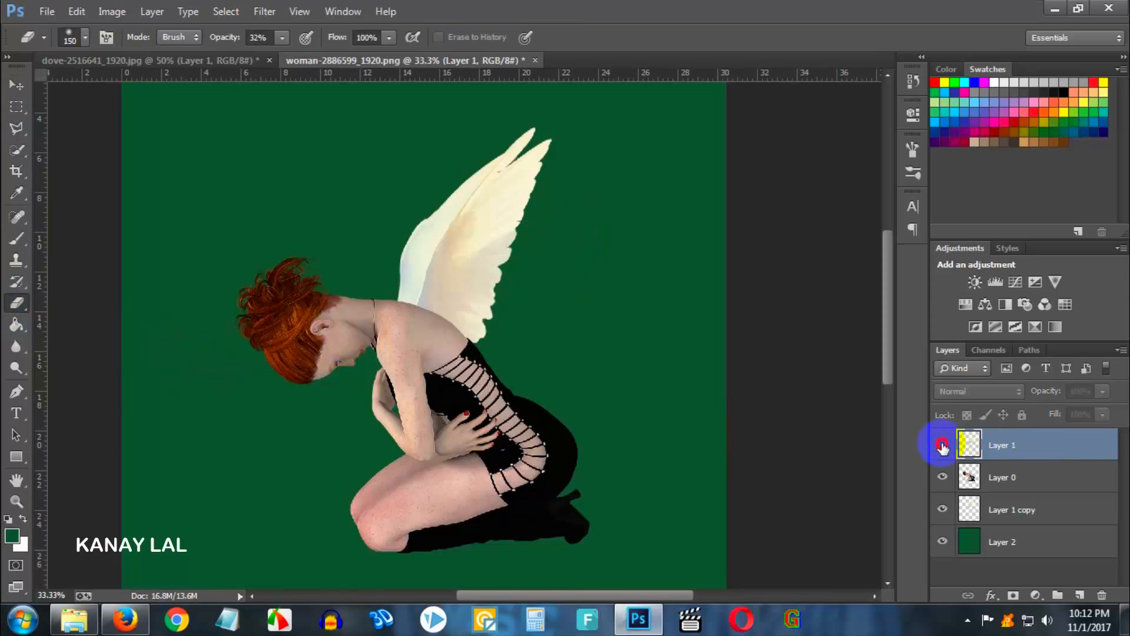
{"action": "left_click", "coordinate": [942, 445]}
- Erase the front wing's base over the shoulder and upper arm with a soft 60 px eraser at 32% opacity
{"action": "scroll", "coordinate": [395, 367], "scroll_direction": "up", "scroll_amount": 3}
{"action": "scroll", "coordinate": [382, 400], "scroll_direction": "up", "scroll_amount": 5}
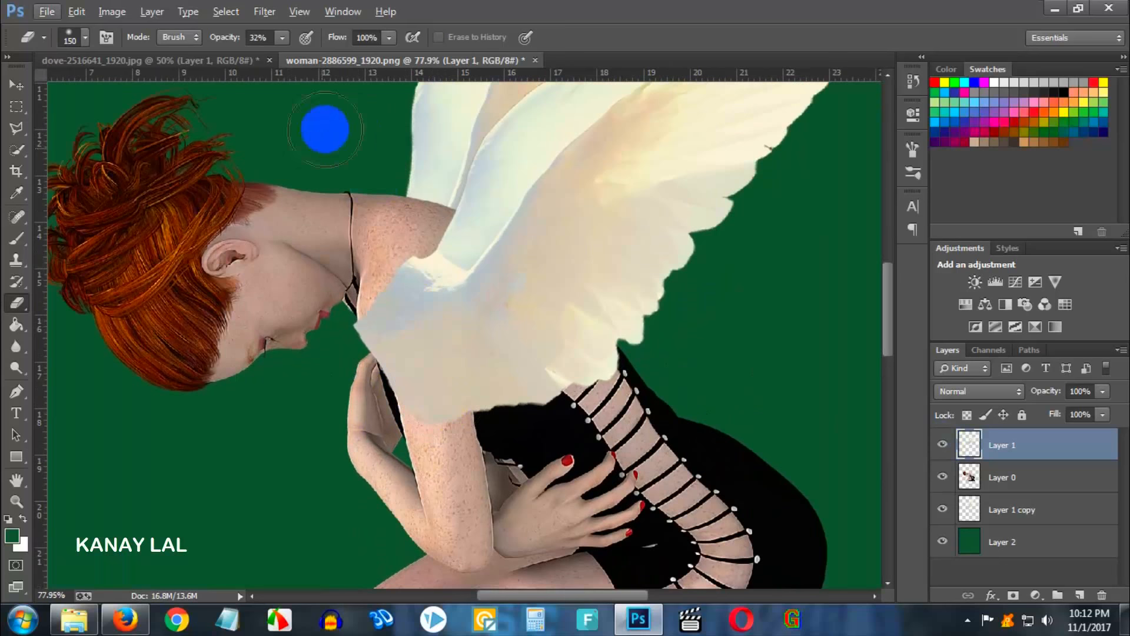
{"action": "right_click", "coordinate": [365, 257]}
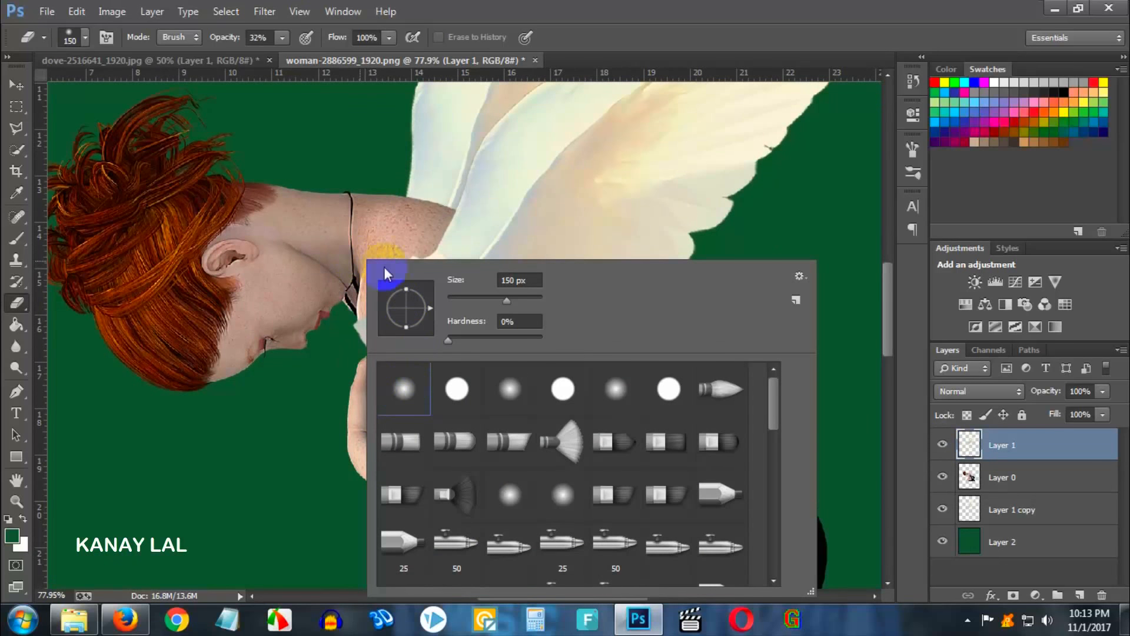
{"action": "left_click", "coordinate": [486, 8]}
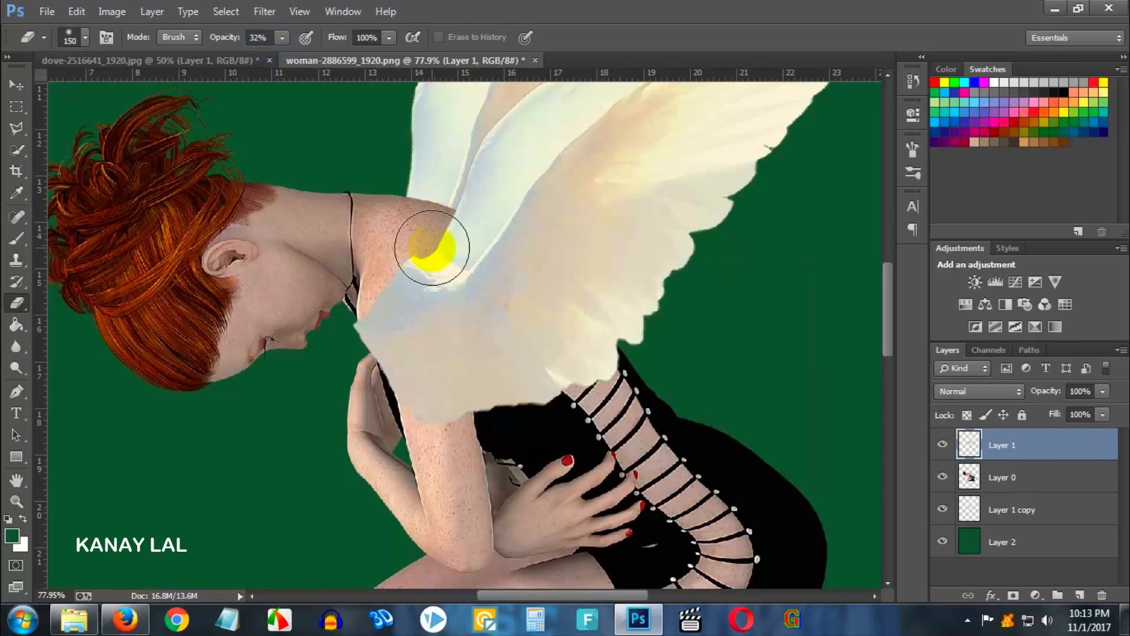
{"action": "key", "text": "bracketleft"}
{"action": "key", "text": "bracketleft"}
{"action": "key", "text": "bracketleft"}
{"action": "key", "text": "bracketleft"}
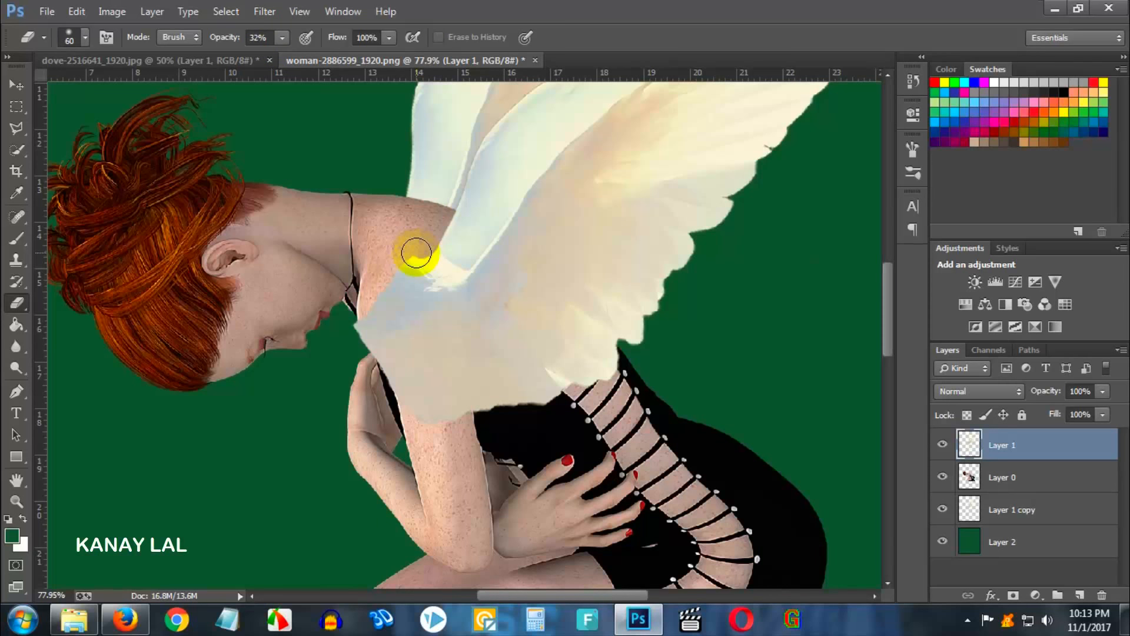
{"action": "left_click_drag", "start_coordinate": [416, 253], "coordinate": [383, 281]}
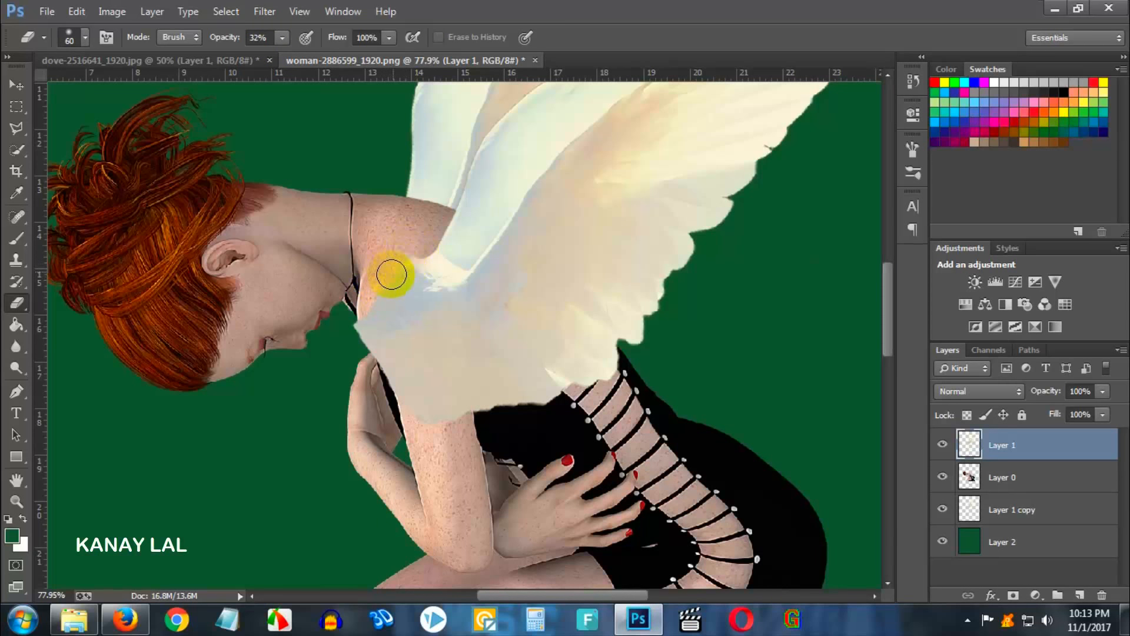
{"action": "mouse_move", "coordinate": [380, 268]}
{"action": "left_mouse_down"}
{"action": "mouse_move", "coordinate": [341, 323]}
{"action": "mouse_move", "coordinate": [355, 305]}
{"action": "mouse_move", "coordinate": [362, 338]}
{"action": "mouse_move", "coordinate": [368, 311]}
{"action": "mouse_move", "coordinate": [366, 365]}
{"action": "mouse_move", "coordinate": [357, 354]}
{"action": "mouse_move", "coordinate": [353, 322]}
{"action": "mouse_move", "coordinate": [403, 440]}
{"action": "mouse_move", "coordinate": [401, 399]}
{"action": "mouse_move", "coordinate": [439, 447]}
{"action": "mouse_move", "coordinate": [554, 409]}
{"action": "mouse_move", "coordinate": [510, 410]}
{"action": "mouse_move", "coordinate": [563, 406]}
{"action": "mouse_move", "coordinate": [500, 404]}
{"action": "mouse_move", "coordinate": [532, 402]}
{"action": "mouse_move", "coordinate": [478, 421]}
{"action": "mouse_move", "coordinate": [509, 411]}
{"action": "mouse_move", "coordinate": [488, 424]}
{"action": "mouse_move", "coordinate": [429, 426]}
{"action": "mouse_move", "coordinate": [416, 425]}
{"action": "mouse_move", "coordinate": [409, 401]}
{"action": "mouse_move", "coordinate": [434, 446]}
{"action": "left_mouse_up"}
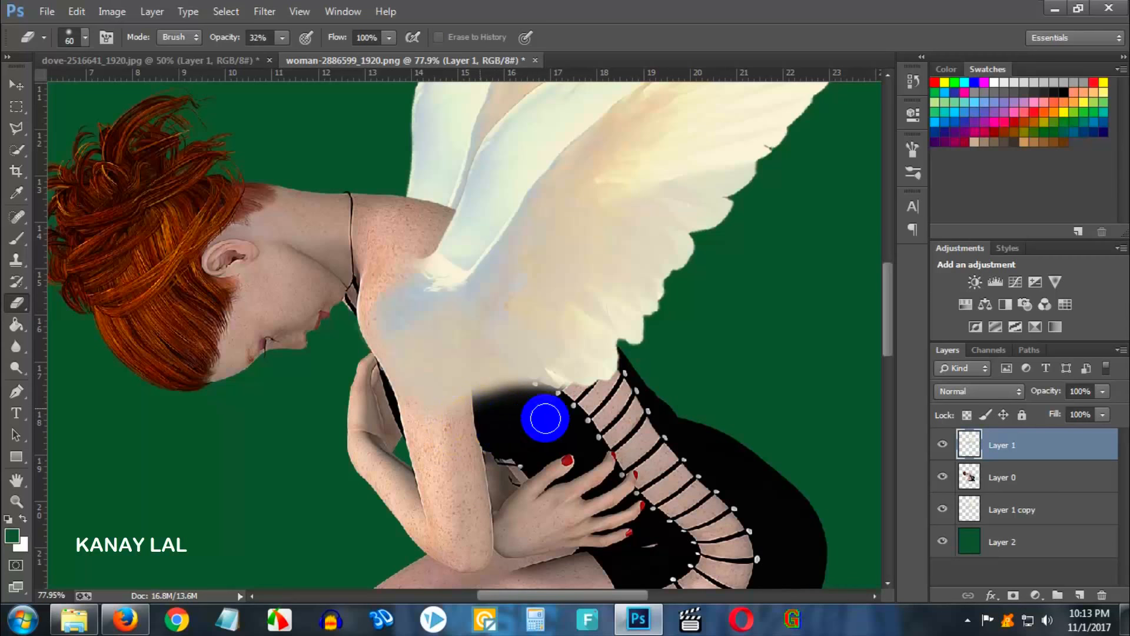
{"action": "mouse_move", "coordinate": [546, 418]}
{"action": "left_mouse_down"}
{"action": "mouse_move", "coordinate": [489, 402]}
{"action": "mouse_move", "coordinate": [536, 409]}
{"action": "mouse_move", "coordinate": [530, 396]}
{"action": "mouse_move", "coordinate": [473, 421]}
{"action": "mouse_move", "coordinate": [526, 408]}
{"action": "mouse_move", "coordinate": [496, 395]}
{"action": "mouse_move", "coordinate": [539, 420]}
{"action": "mouse_move", "coordinate": [560, 404]}
{"action": "mouse_move", "coordinate": [470, 412]}
{"action": "mouse_move", "coordinate": [554, 411]}
{"action": "mouse_move", "coordinate": [499, 395]}
{"action": "mouse_move", "coordinate": [565, 419]}
{"action": "mouse_move", "coordinate": [560, 404]}
{"action": "mouse_move", "coordinate": [485, 409]}
{"action": "mouse_move", "coordinate": [563, 400]}
{"action": "mouse_move", "coordinate": [493, 393]}
{"action": "mouse_move", "coordinate": [514, 390]}
{"action": "mouse_move", "coordinate": [425, 412]}
{"action": "mouse_move", "coordinate": [378, 349]}
{"action": "mouse_move", "coordinate": [382, 311]}
{"action": "mouse_move", "coordinate": [407, 277]}
{"action": "mouse_move", "coordinate": [395, 343]}
{"action": "mouse_move", "coordinate": [434, 415]}
{"action": "mouse_move", "coordinate": [431, 366]}
{"action": "left_mouse_up"}
- Continue erasing the front wing along the upper arm and neck to blend it into the body
{"action": "scroll", "coordinate": [431, 365], "scroll_direction": "down", "scroll_amount": 3}
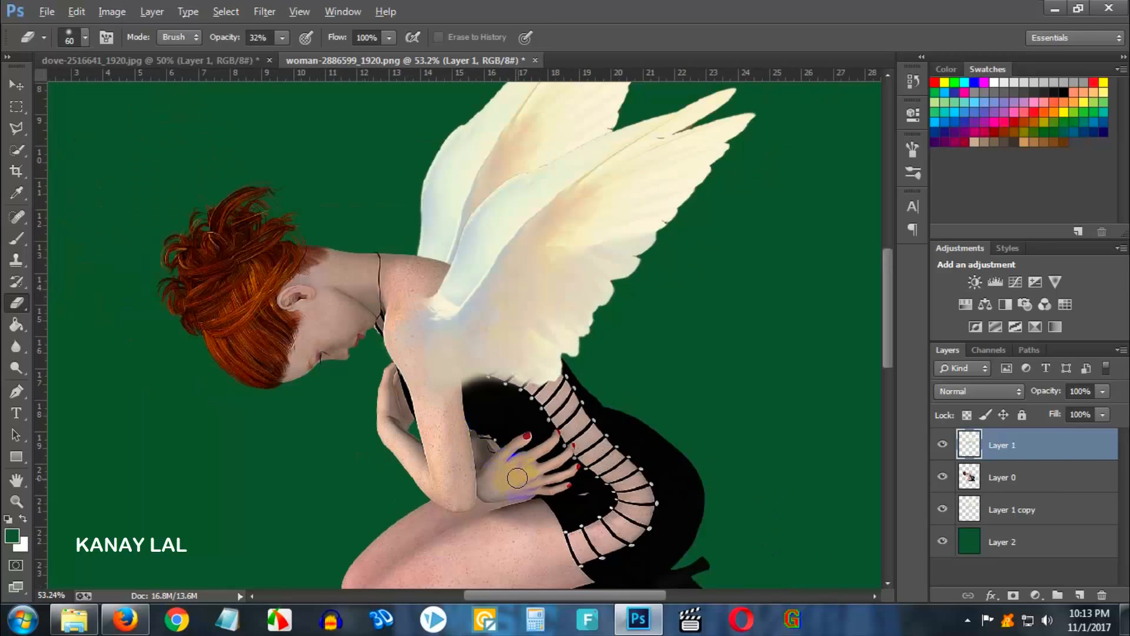
{"action": "scroll", "coordinate": [475, 430], "scroll_direction": "up", "scroll_amount": 4}
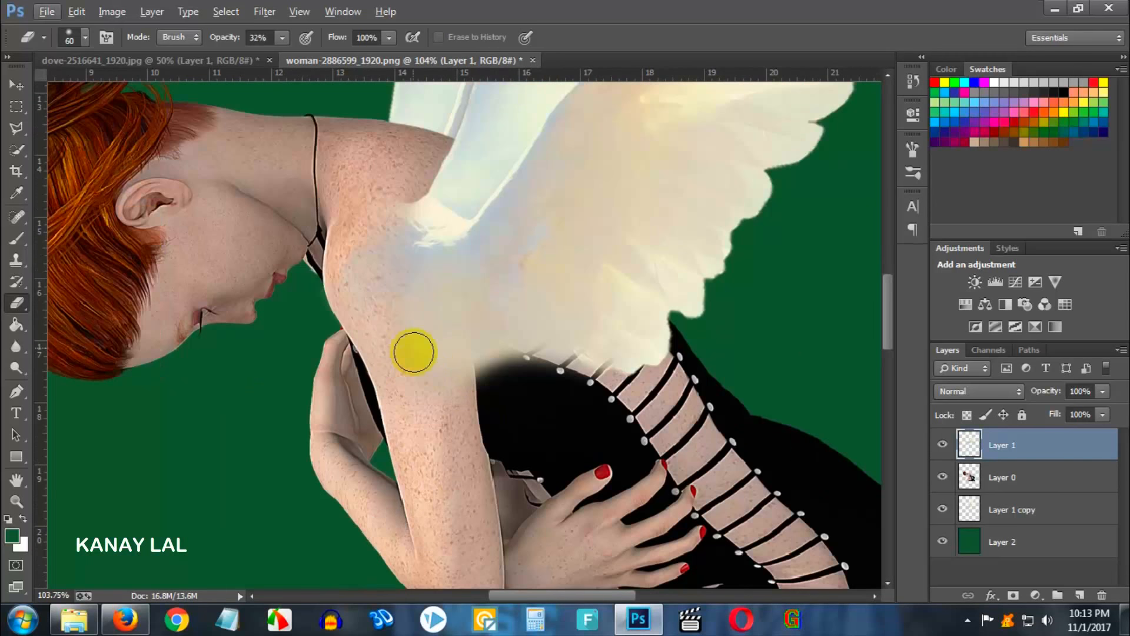
{"action": "mouse_move", "coordinate": [413, 352]}
{"action": "left_mouse_down"}
{"action": "mouse_move", "coordinate": [435, 393]}
{"action": "mouse_move", "coordinate": [473, 364]}
{"action": "mouse_move", "coordinate": [509, 388]}
{"action": "mouse_move", "coordinate": [453, 375]}
{"action": "mouse_move", "coordinate": [528, 376]}
{"action": "mouse_move", "coordinate": [480, 373]}
{"action": "mouse_move", "coordinate": [506, 368]}
{"action": "mouse_move", "coordinate": [488, 365]}
{"action": "mouse_move", "coordinate": [547, 379]}
{"action": "mouse_move", "coordinate": [474, 374]}
{"action": "left_mouse_up"}
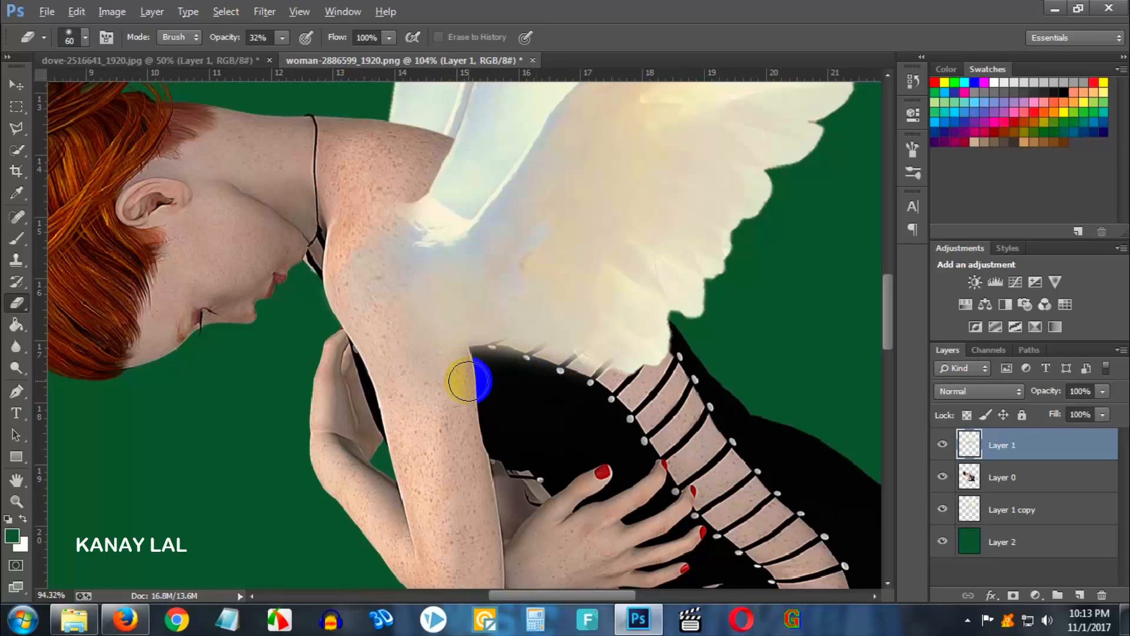
{"action": "scroll", "coordinate": [468, 381], "scroll_direction": "down", "scroll_amount": 4}
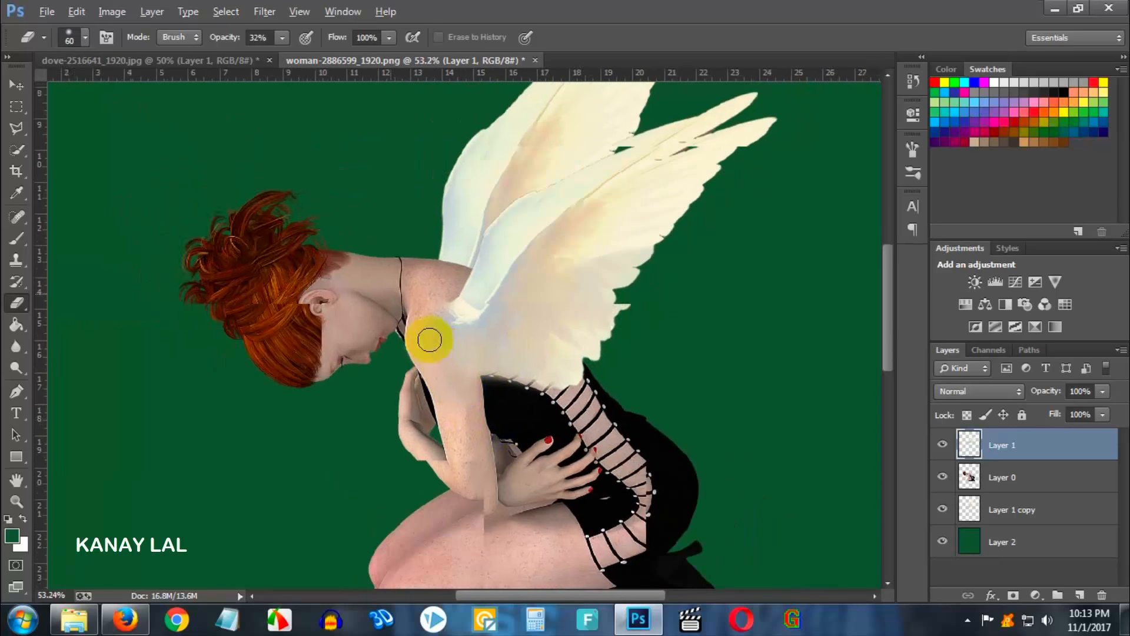
{"action": "scroll", "coordinate": [430, 340], "scroll_direction": "up", "scroll_amount": 4}
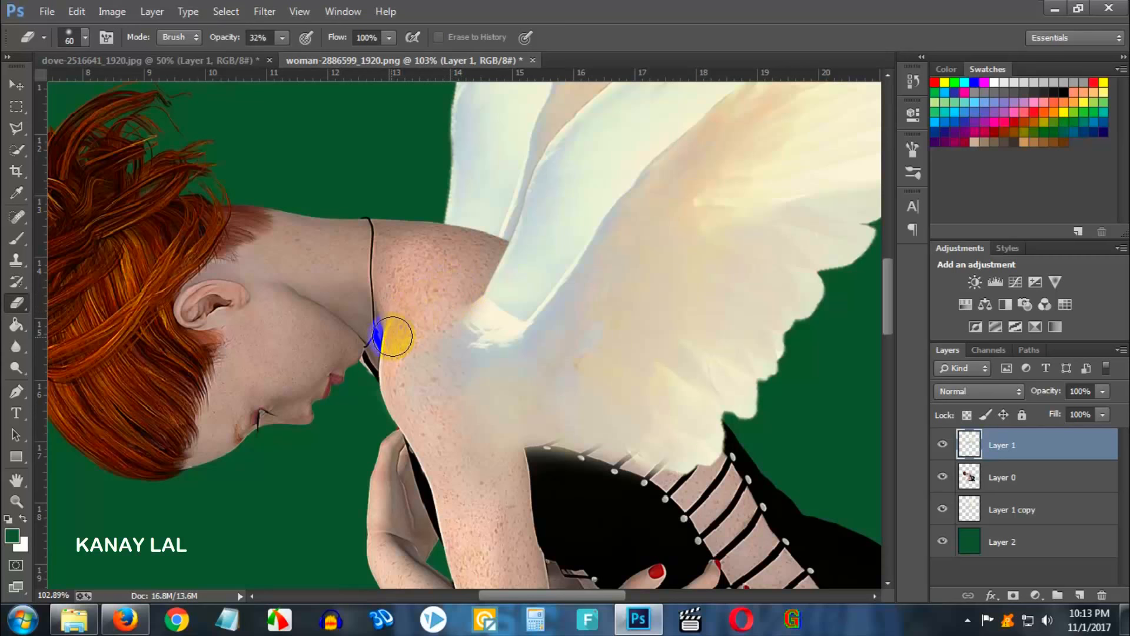
{"action": "mouse_move", "coordinate": [392, 336]}
{"action": "left_mouse_down"}
{"action": "mouse_move", "coordinate": [398, 370]}
{"action": "mouse_move", "coordinate": [401, 353]}
{"action": "mouse_move", "coordinate": [423, 400]}
{"action": "mouse_move", "coordinate": [419, 348]}
{"action": "mouse_move", "coordinate": [446, 409]}
{"action": "mouse_move", "coordinate": [421, 376]}
{"action": "mouse_move", "coordinate": [431, 436]}
{"action": "left_mouse_up"}
{"action": "scroll", "coordinate": [430, 433], "scroll_direction": "down", "scroll_amount": 3}
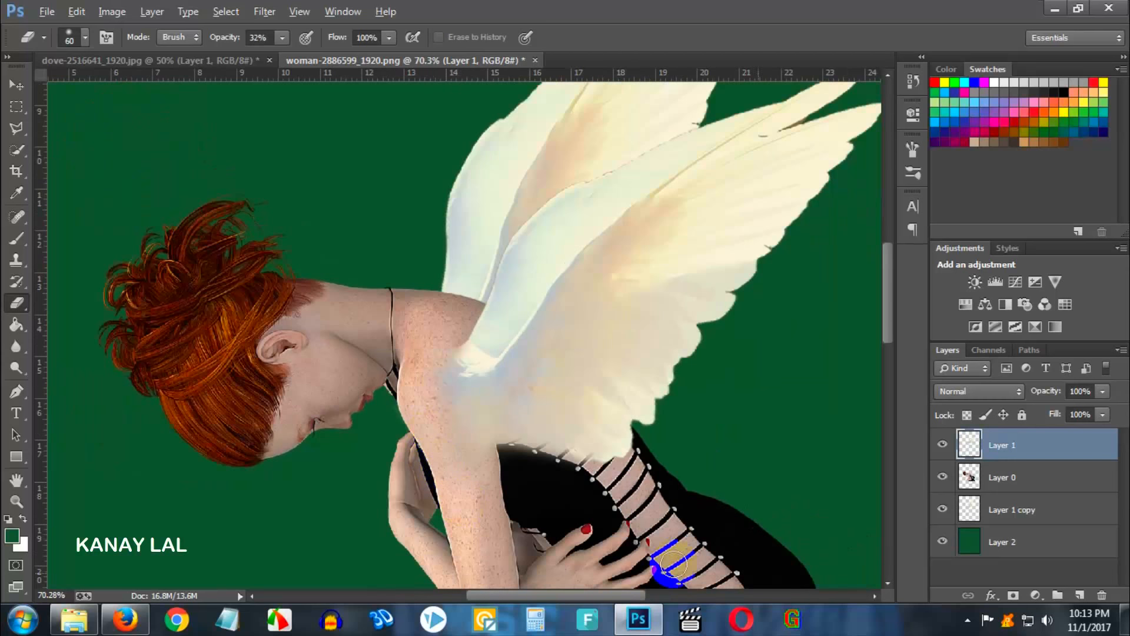
{"action": "scroll", "coordinate": [767, 520], "scroll_direction": "down", "scroll_amount": 2}
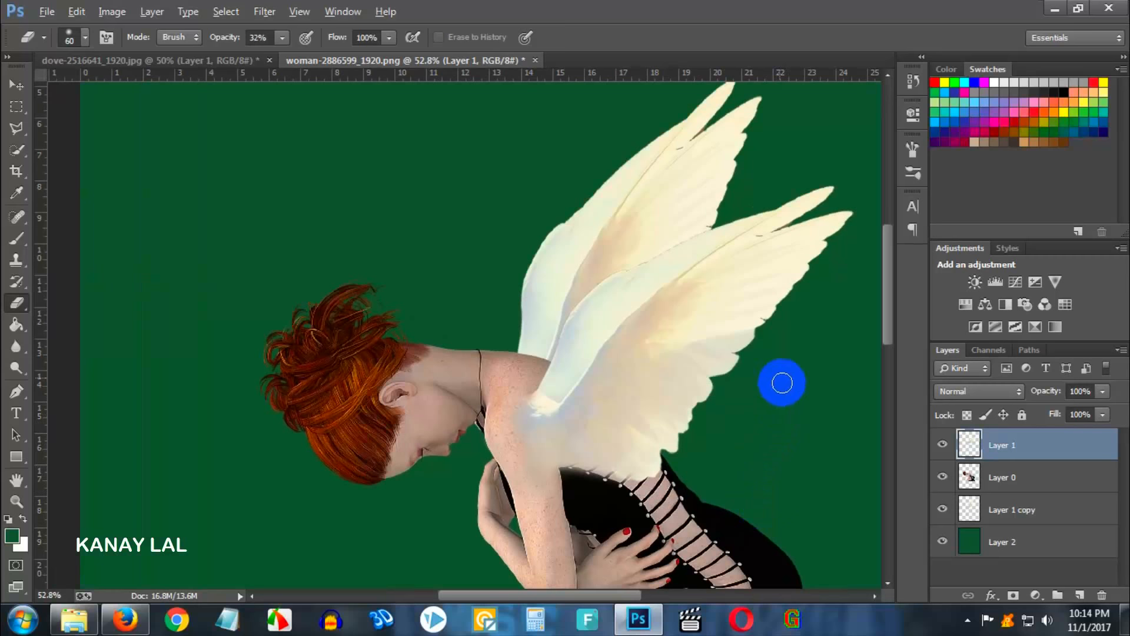
{"action": "scroll", "coordinate": [777, 360], "scroll_direction": "up", "scroll_amount": 1}
{"action": "key", "text": "alt"}
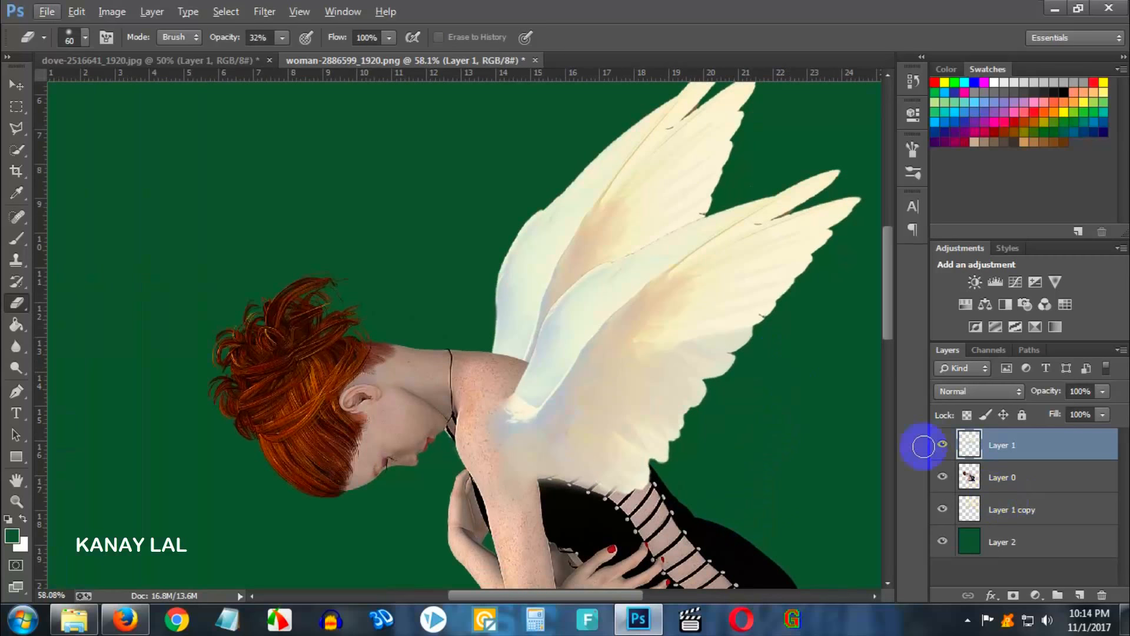
{"action": "scroll", "coordinate": [820, 419], "scroll_direction": "down", "scroll_amount": 5}
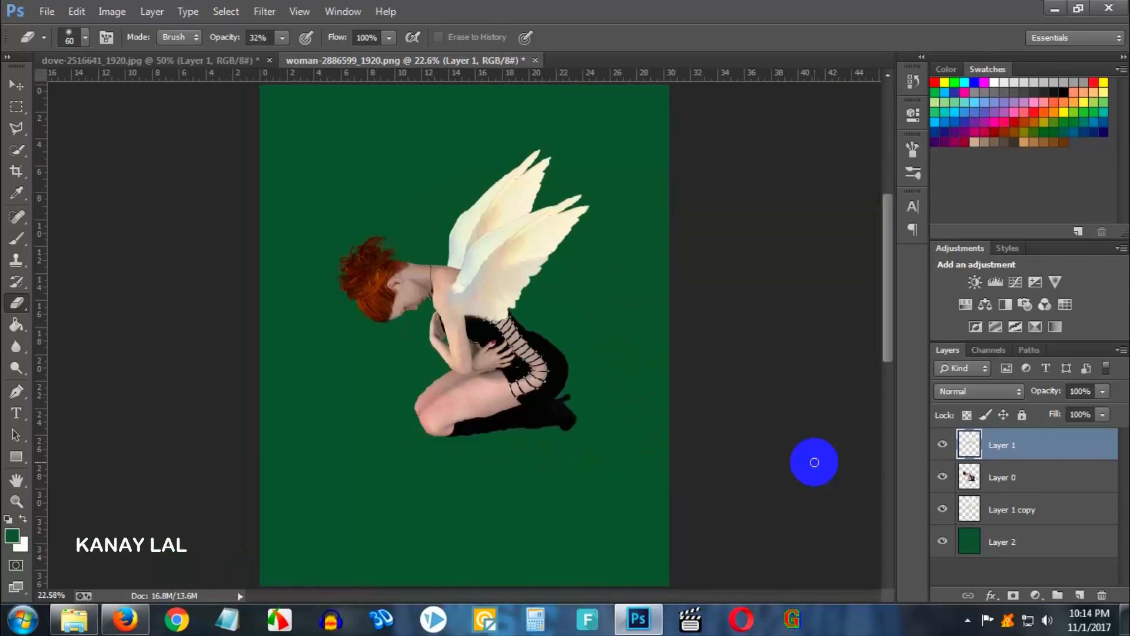
- Erase more of the front wing's base over the shoulder near the neck to blend it into the skin
{"action": "scroll", "coordinate": [646, 348], "scroll_direction": "up", "scroll_amount": 2}
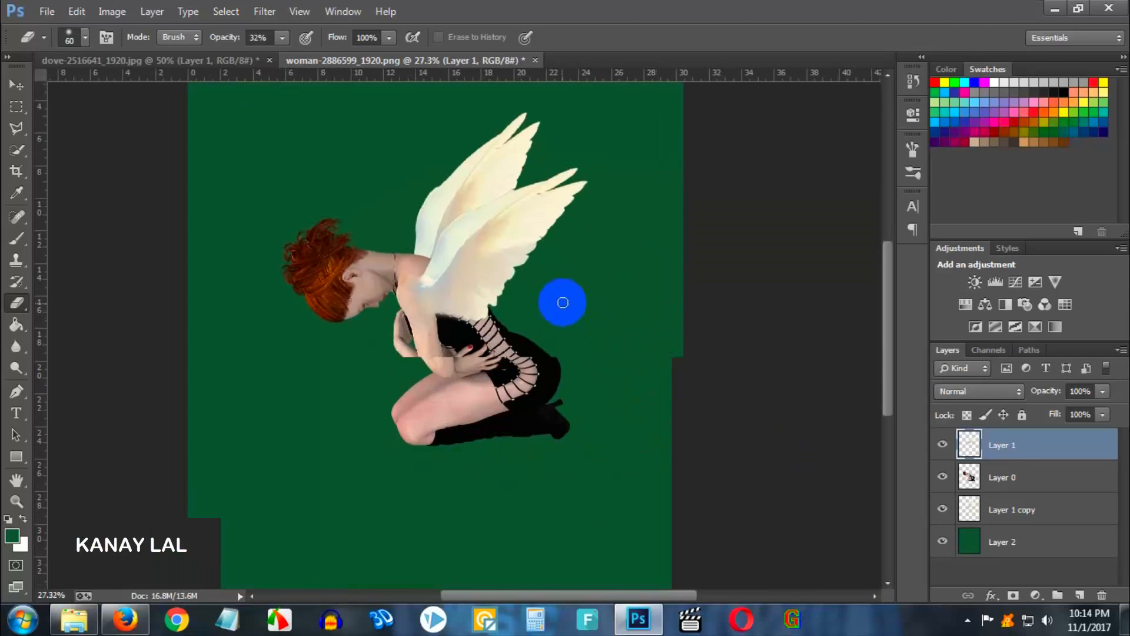
{"action": "scroll", "coordinate": [647, 348], "scroll_direction": "up", "scroll_amount": 1}
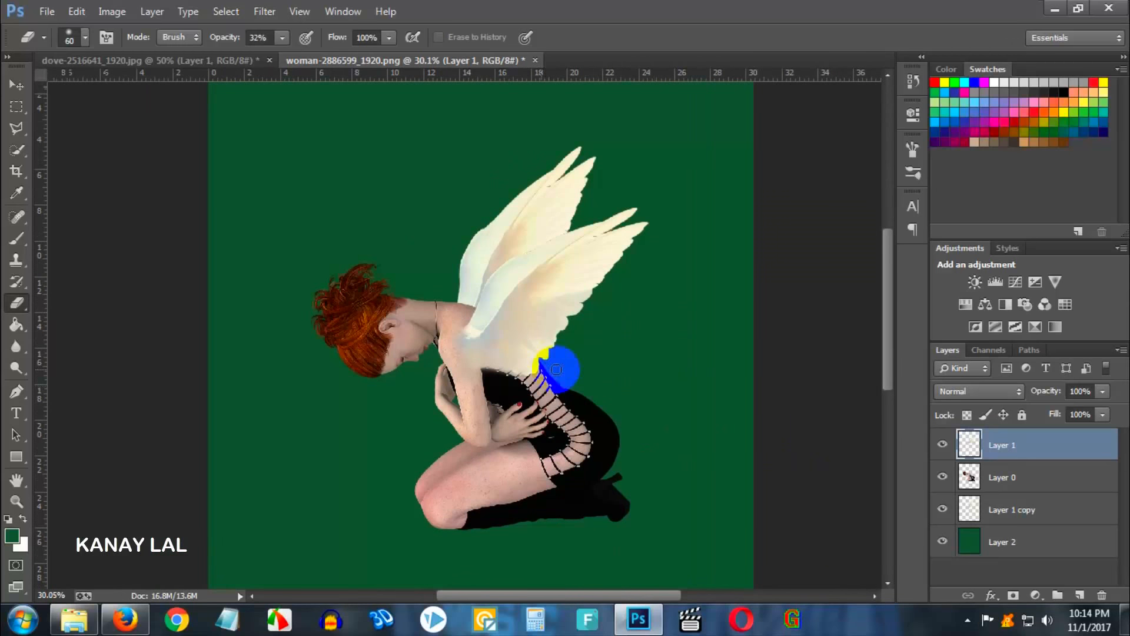
{"action": "scroll", "coordinate": [492, 353], "scroll_direction": "up", "scroll_amount": 4}
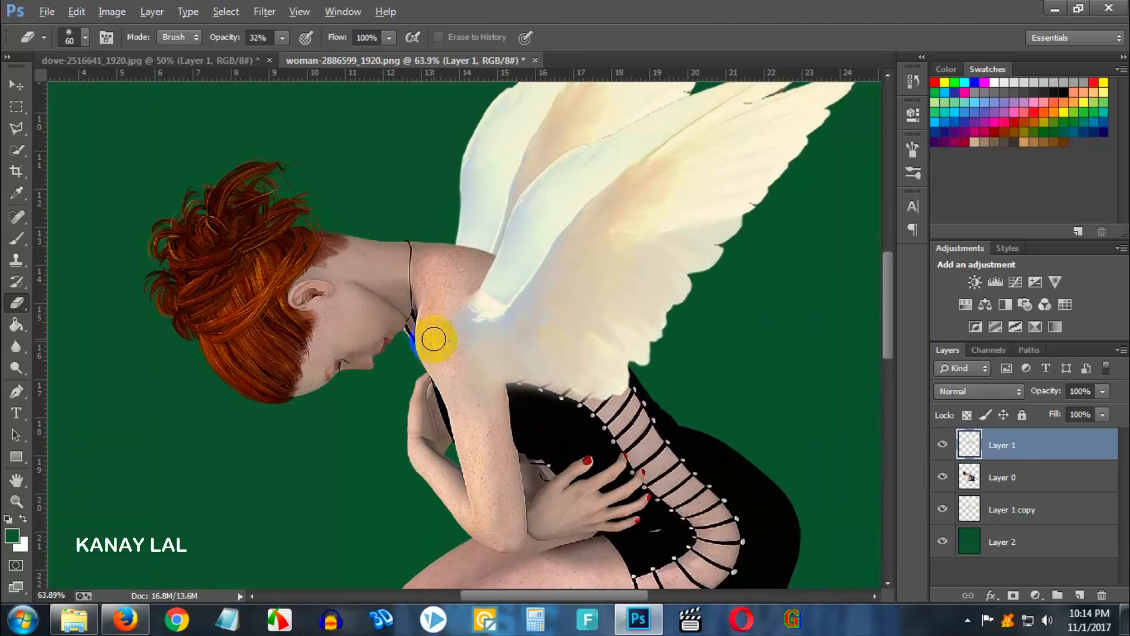
{"action": "scroll", "coordinate": [434, 339], "scroll_direction": "up", "scroll_amount": 1}
{"action": "left_click", "coordinate": [473, 381]}
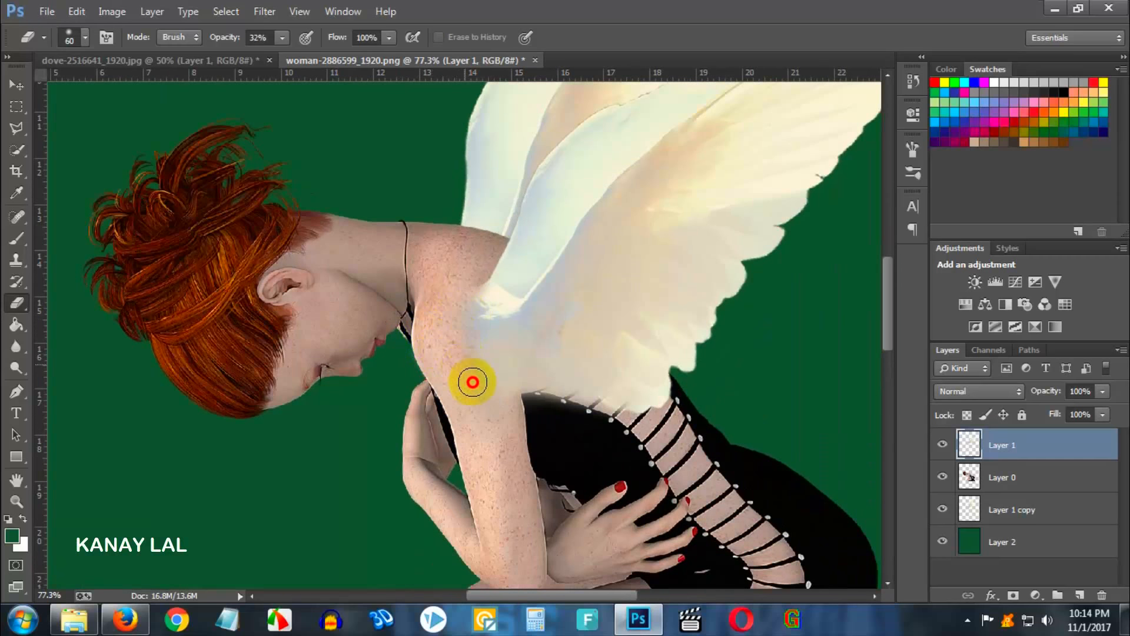
{"action": "mouse_move", "coordinate": [481, 457]}
{"action": "left_mouse_down"}
{"action": "mouse_move", "coordinate": [474, 410]}
{"action": "mouse_move", "coordinate": [441, 346]}
{"action": "left_mouse_up"}
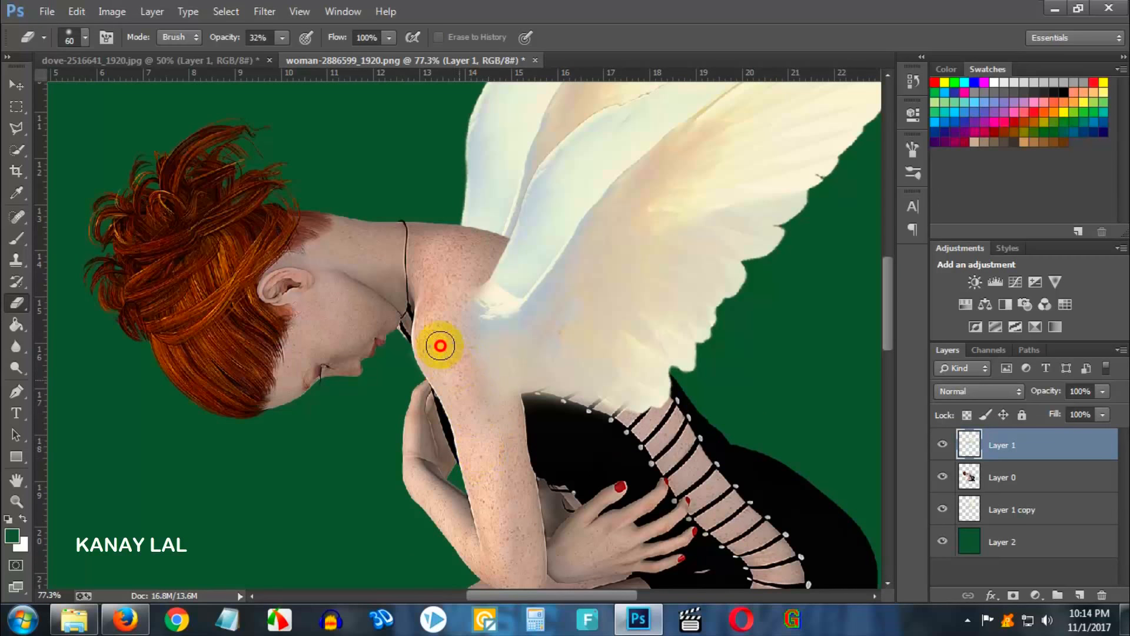
{"action": "left_click_drag", "start_coordinate": [514, 393], "coordinate": [513, 411]}
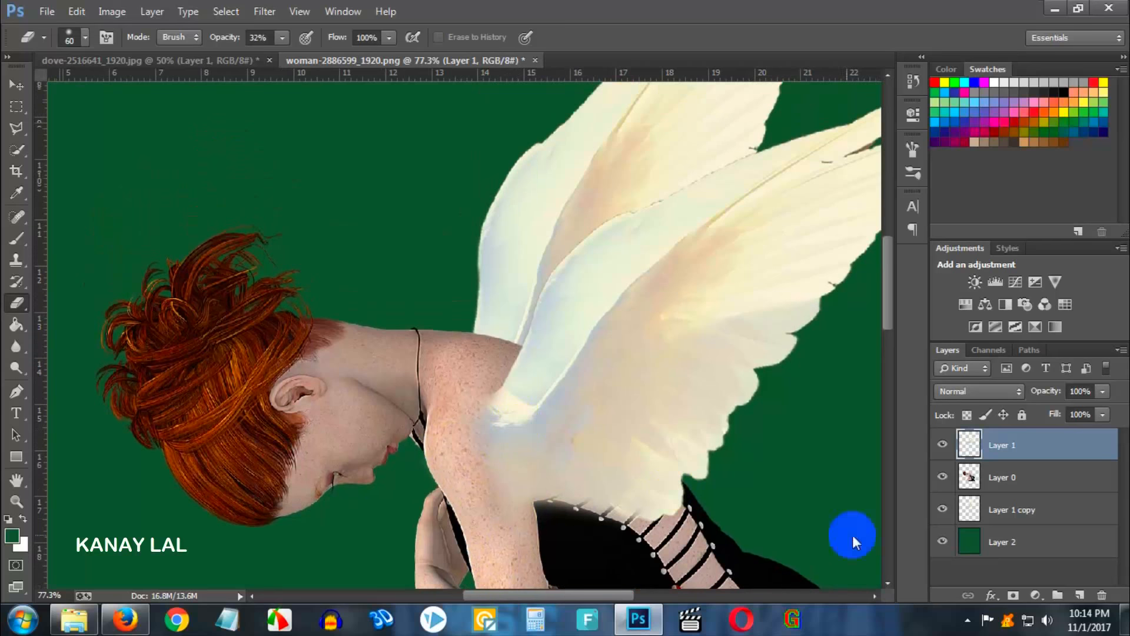
- Toggle the back wing layer's visibility to compare the figure with and without it
{"action": "left_click", "coordinate": [945, 510]}
{"action": "left_click", "coordinate": [945, 510]}
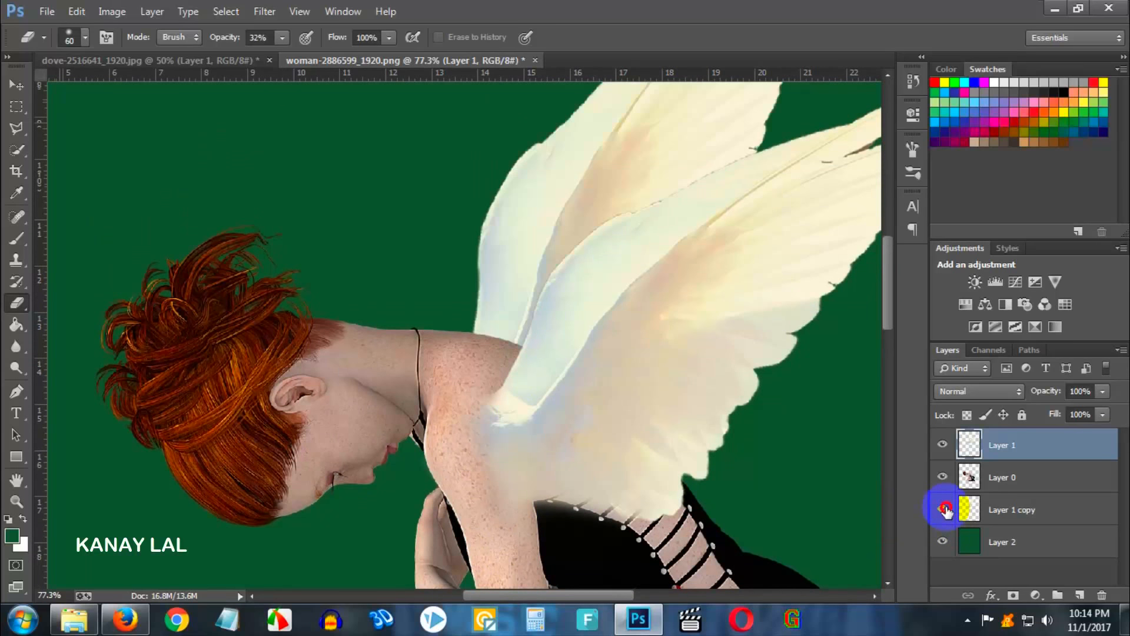
{"action": "left_click", "coordinate": [945, 509]}
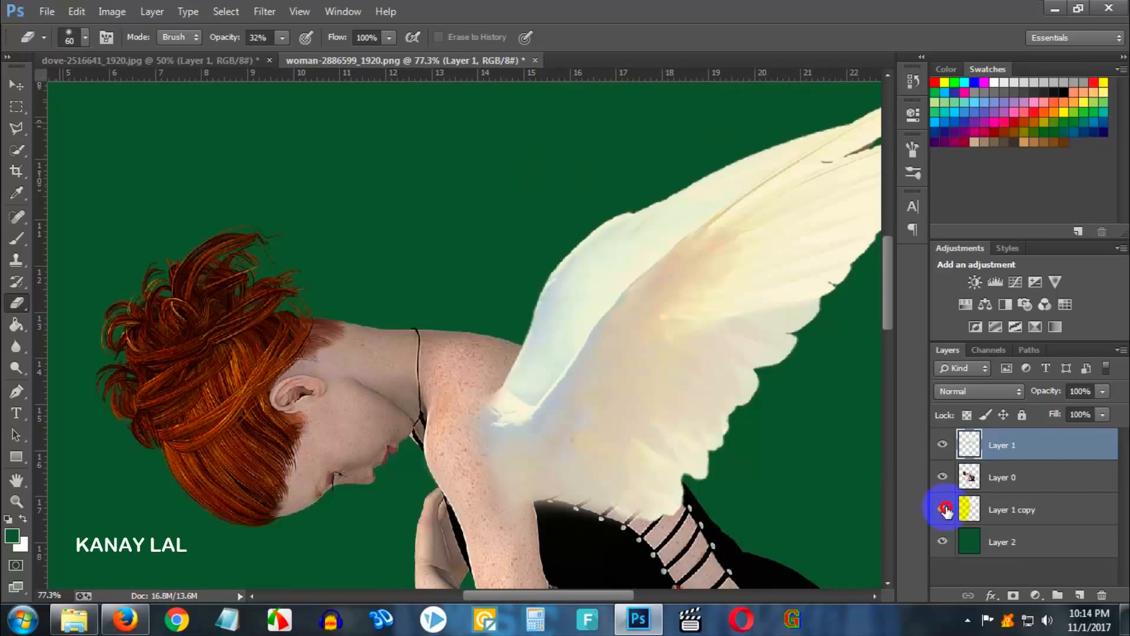
{"action": "left_click", "coordinate": [944, 510]}
{"action": "scroll", "coordinate": [412, 459], "scroll_direction": "down", "scroll_amount": 2}
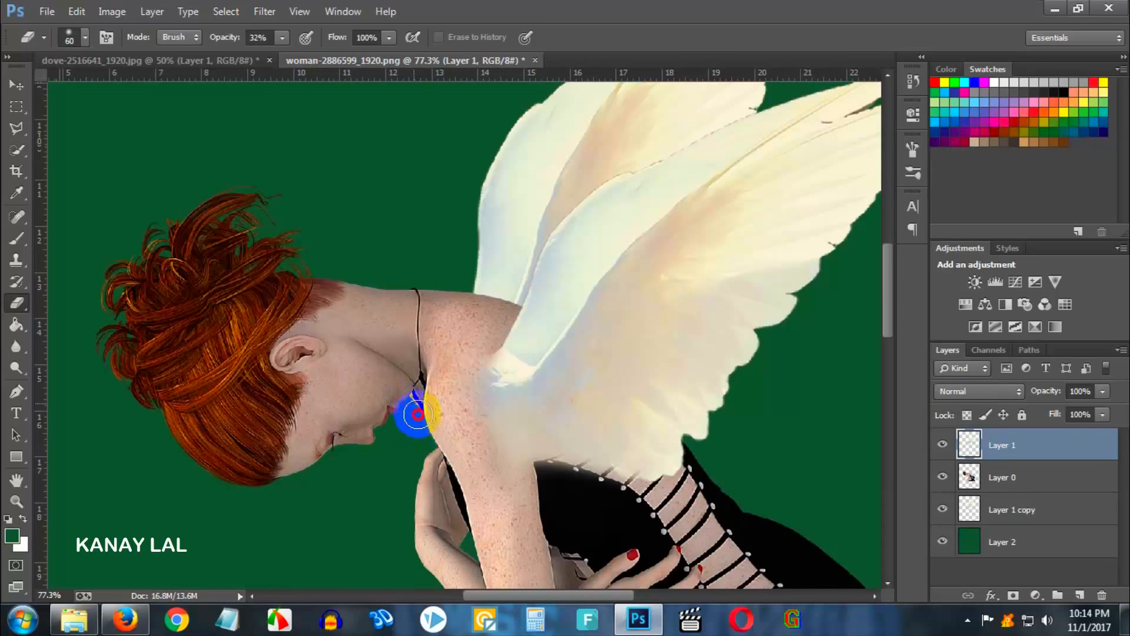
- Select the back wing layer, raise the eraser opacity to 87%, and erase its base along the upper arm
{"action": "left_click", "coordinate": [1024, 511]}
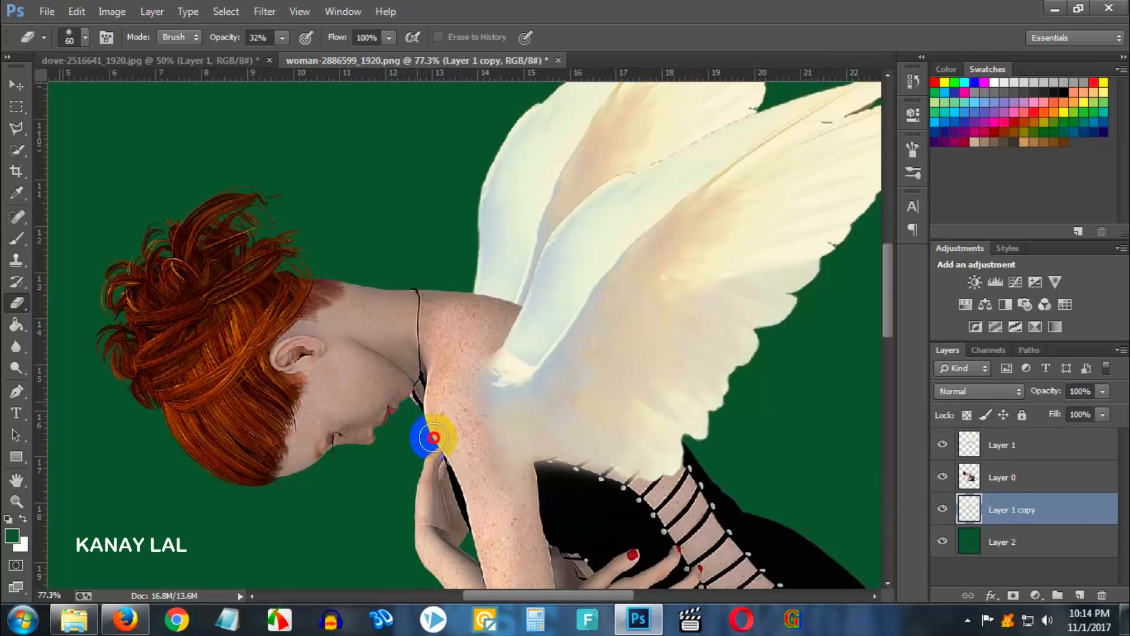
{"action": "scroll", "coordinate": [606, 474], "scroll_direction": "down", "scroll_amount": 3}
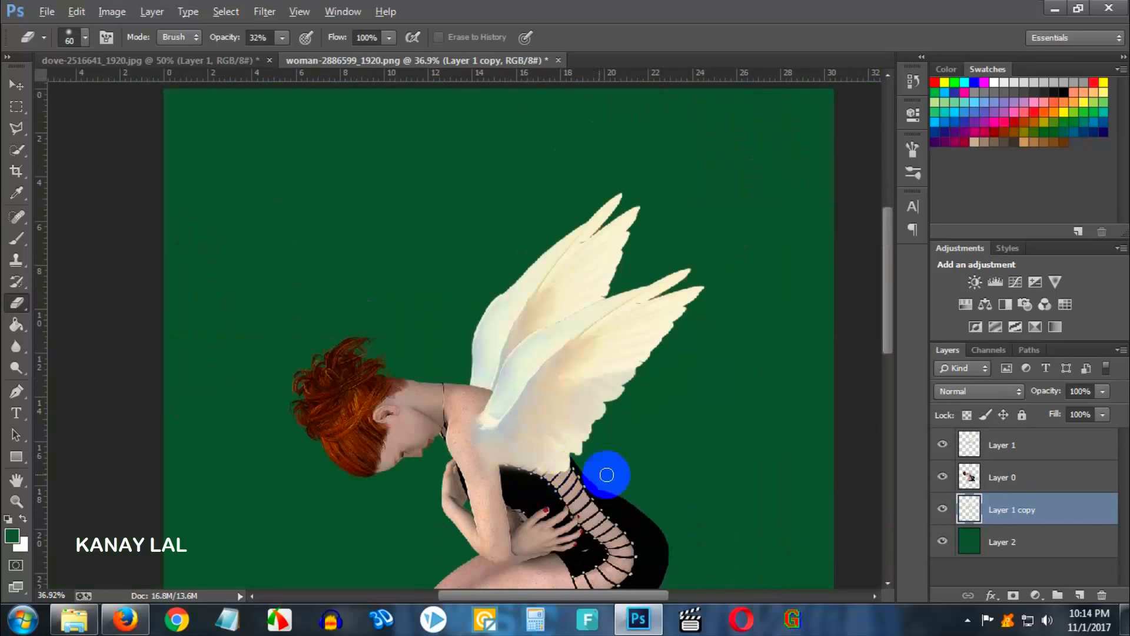
{"action": "scroll", "coordinate": [518, 474], "scroll_direction": "up", "scroll_amount": 2}
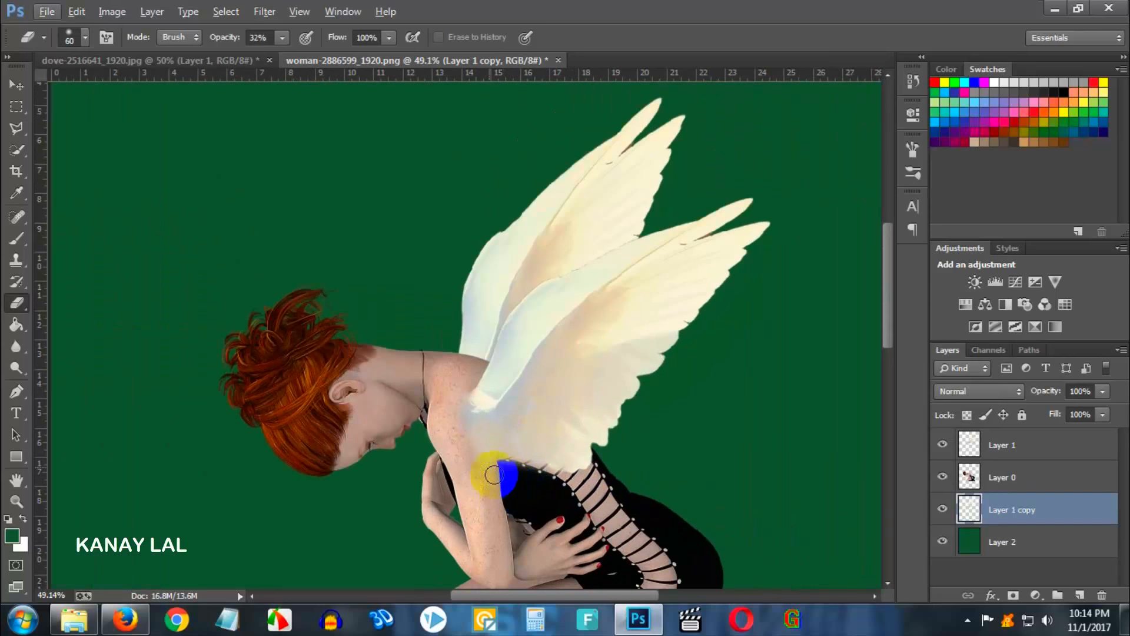
{"action": "left_click", "coordinate": [284, 39]}
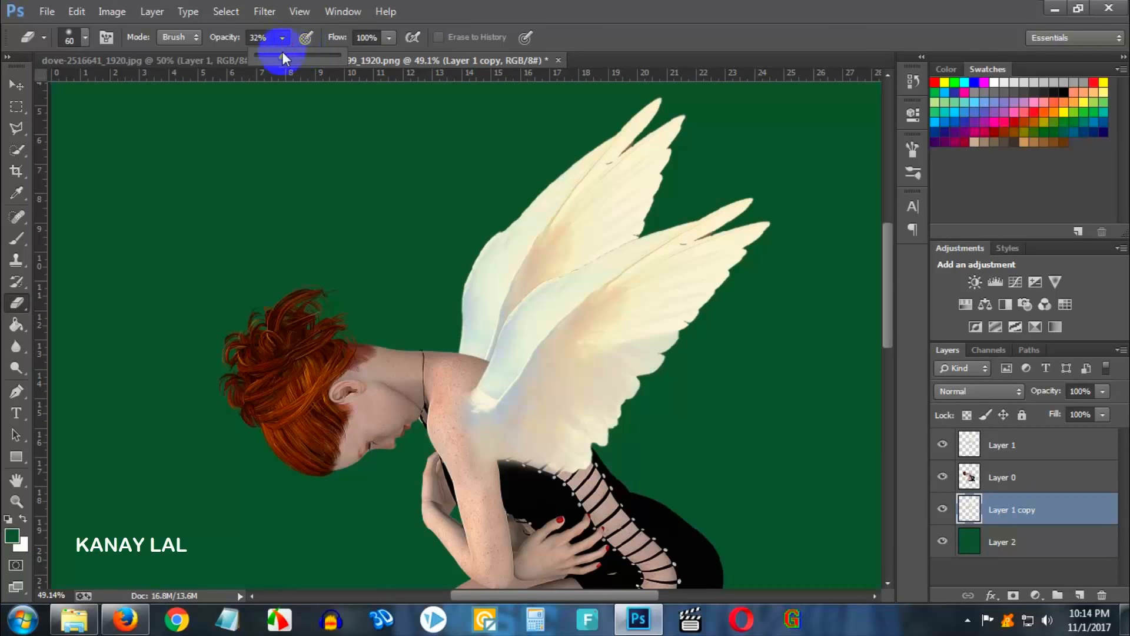
{"action": "left_click_drag", "start_coordinate": [282, 54], "coordinate": [329, 63]}
{"action": "scroll", "coordinate": [454, 373], "scroll_direction": "up", "scroll_amount": 4}
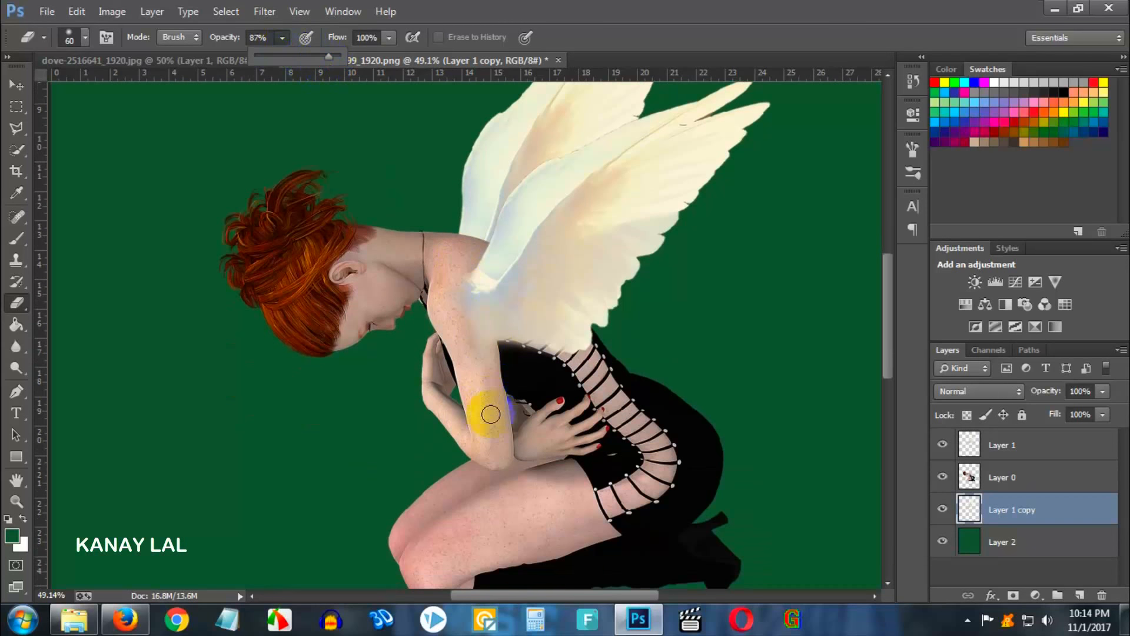
{"action": "mouse_move", "coordinate": [512, 415]}
{"action": "left_mouse_down"}
{"action": "mouse_move", "coordinate": [517, 352]}
{"action": "mouse_move", "coordinate": [476, 316]}
{"action": "mouse_move", "coordinate": [545, 330]}
{"action": "mouse_move", "coordinate": [509, 324]}
{"action": "left_mouse_up"}
- Select the front wing layer and erase its lower edge where it meets the upper arm
{"action": "left_click", "coordinate": [969, 445]}
{"action": "left_click", "coordinate": [524, 332]}
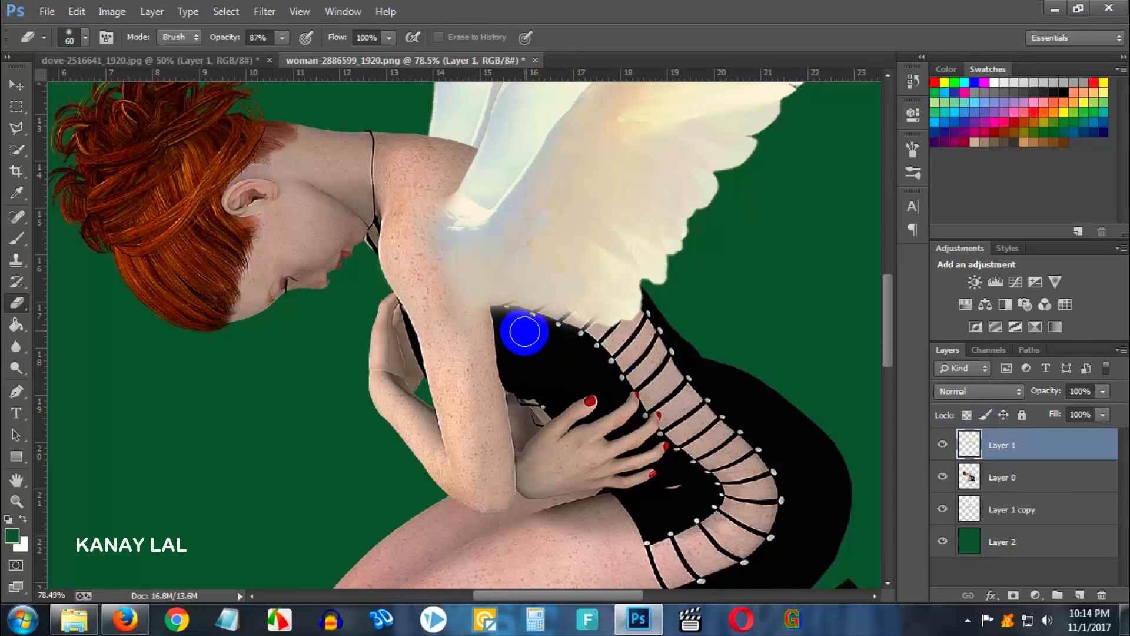
{"action": "mouse_move", "coordinate": [476, 324]}
{"action": "left_mouse_down"}
{"action": "mouse_move", "coordinate": [530, 323]}
{"action": "mouse_move", "coordinate": [580, 348]}
{"action": "mouse_move", "coordinate": [493, 328]}
{"action": "mouse_move", "coordinate": [530, 323]}
{"action": "mouse_move", "coordinate": [466, 321]}
{"action": "left_mouse_up"}
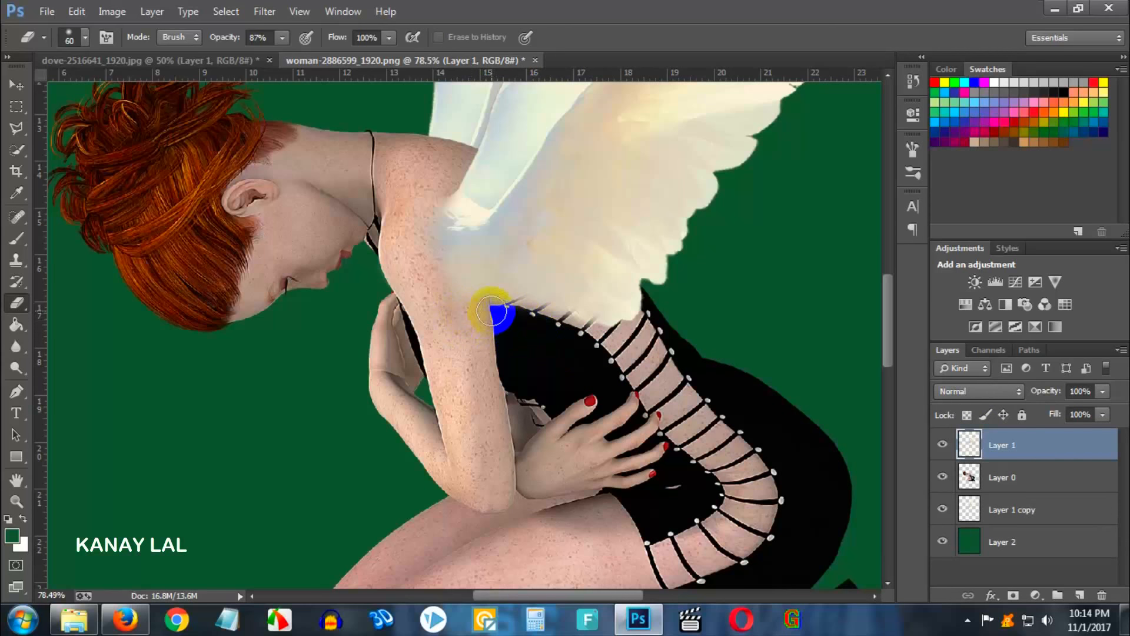
{"action": "mouse_move", "coordinate": [493, 316]}
{"action": "left_mouse_down"}
{"action": "mouse_move", "coordinate": [505, 347]}
{"action": "mouse_move", "coordinate": [485, 317]}
{"action": "left_mouse_up"}
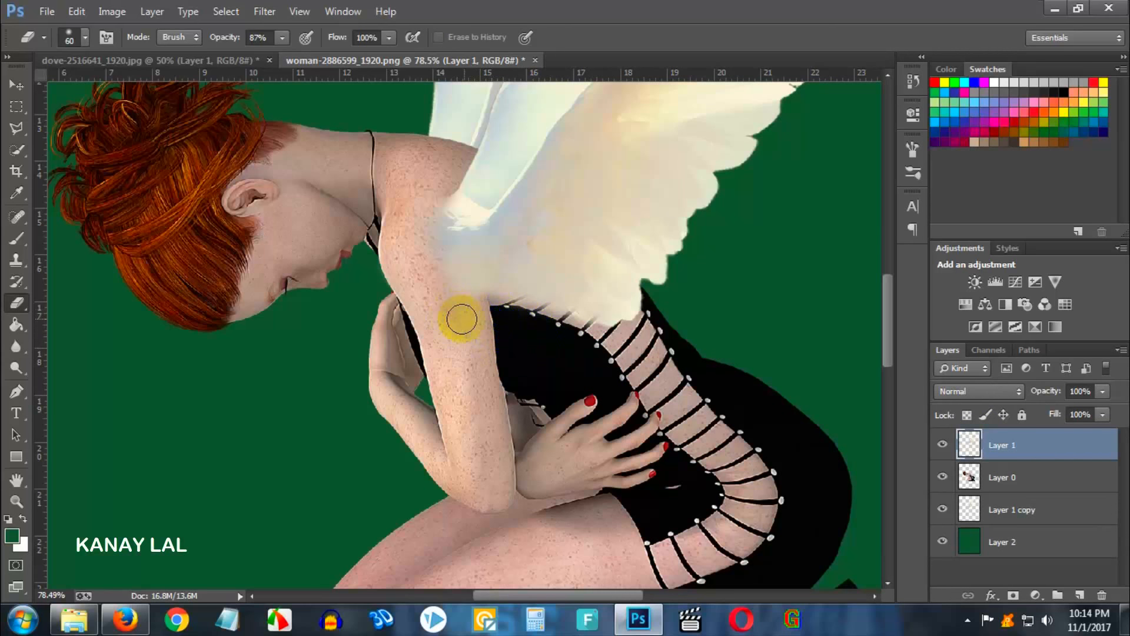
- Select both wing layers and scale them up together to about 138% with Free Transform
{"action": "scroll", "coordinate": [570, 361], "scroll_direction": "down", "scroll_amount": 4}
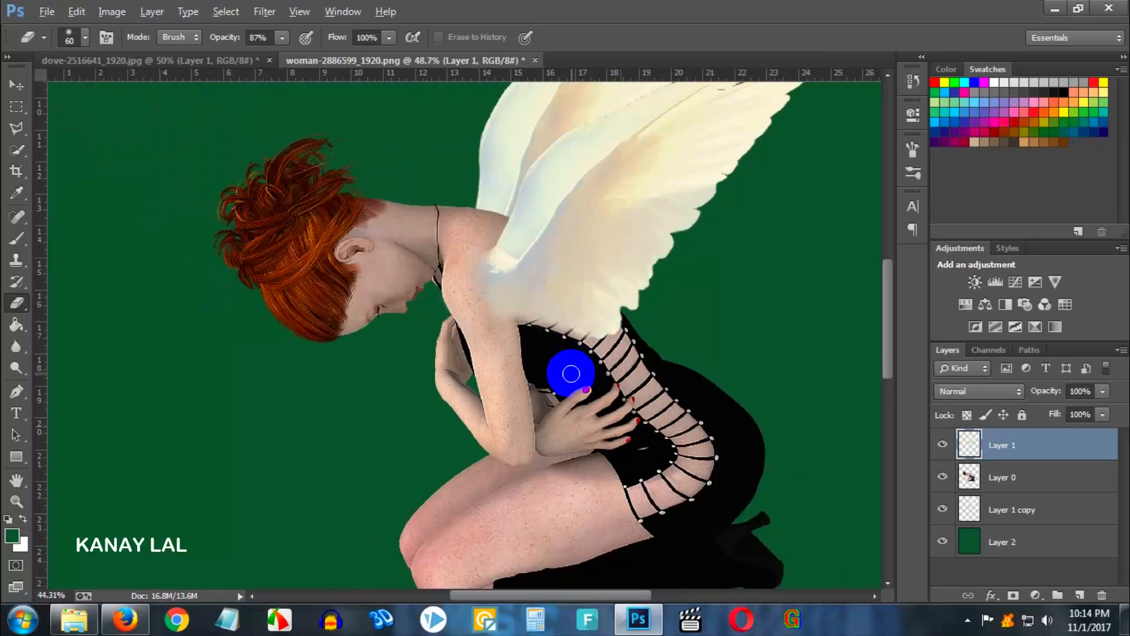
{"action": "scroll", "coordinate": [570, 373], "scroll_direction": "down", "scroll_amount": 3}
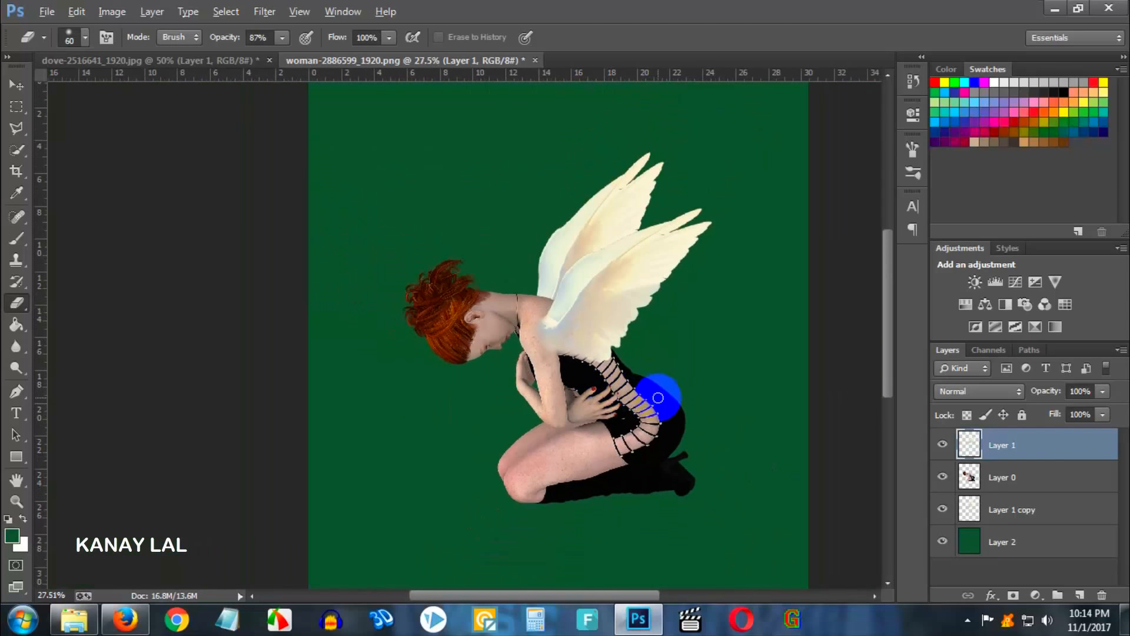
{"action": "scroll", "coordinate": [676, 402], "scroll_direction": "down", "scroll_amount": 1}
{"action": "scroll", "coordinate": [681, 405], "scroll_direction": "up", "scroll_amount": 1}
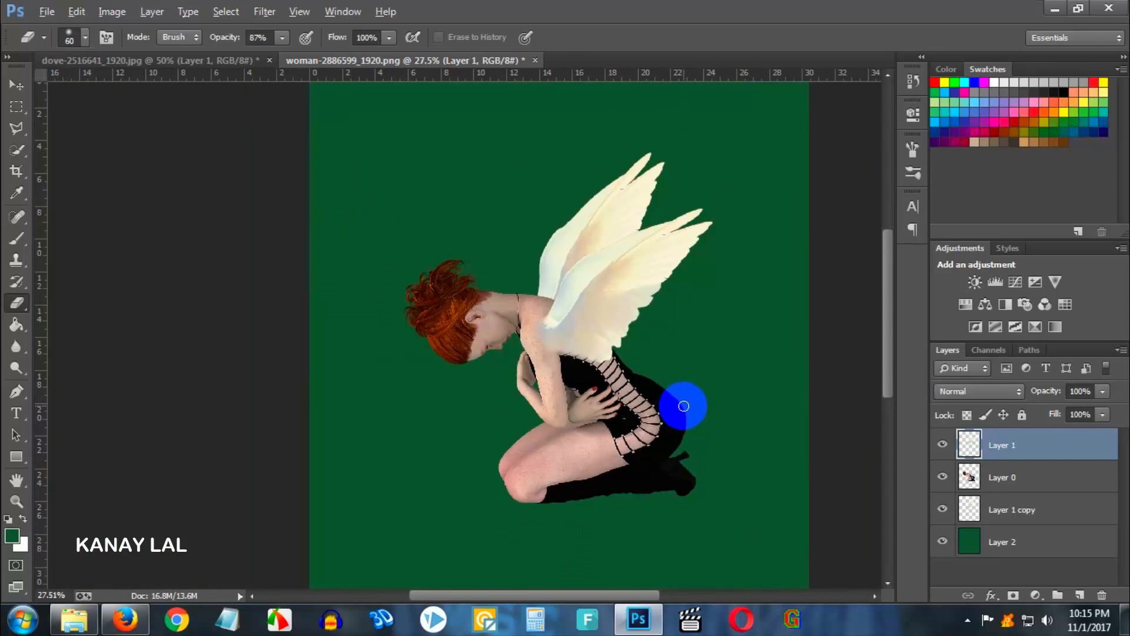
{"action": "scroll", "coordinate": [684, 406], "scroll_direction": "up", "scroll_amount": 1}
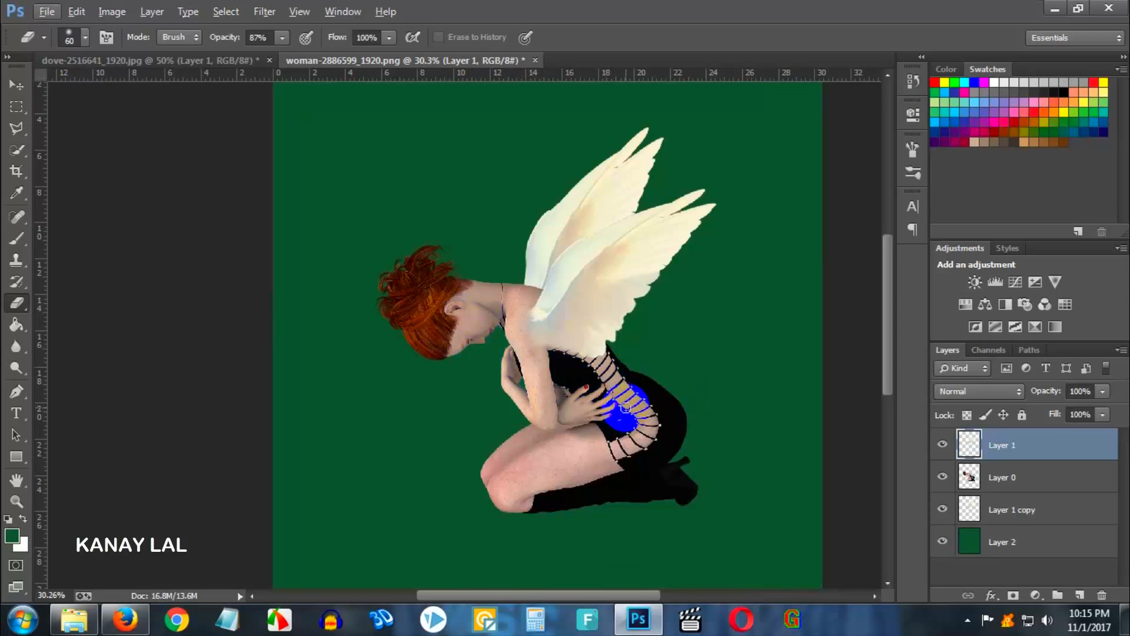
{"action": "scroll", "coordinate": [594, 397], "scroll_direction": "down", "scroll_amount": 1}
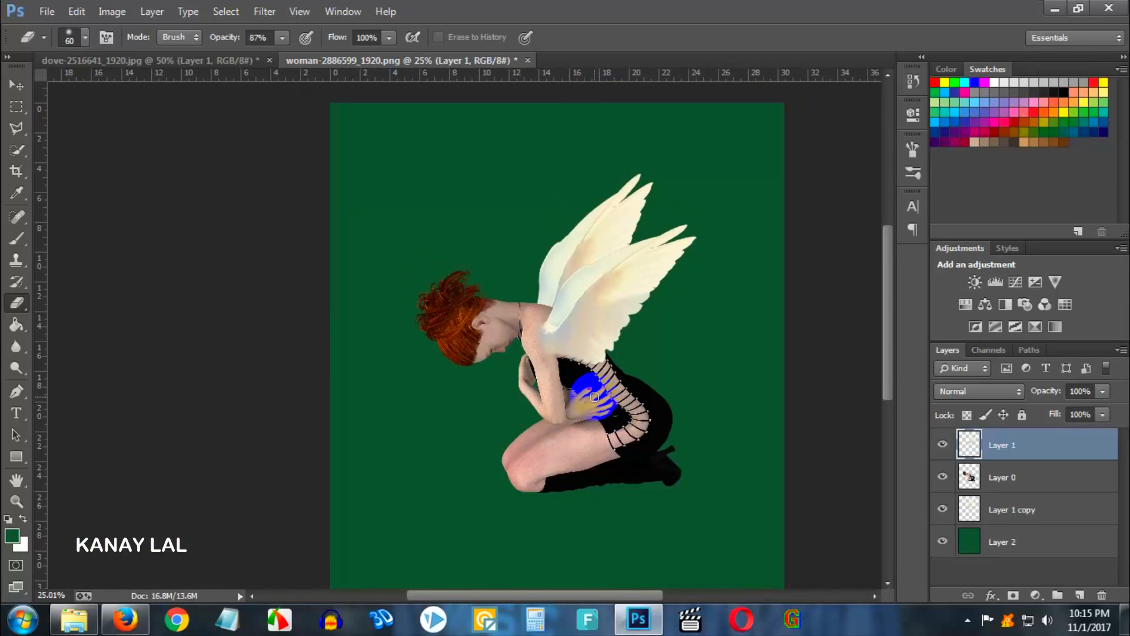
{"action": "scroll", "coordinate": [594, 396], "scroll_direction": "down", "scroll_amount": 1}
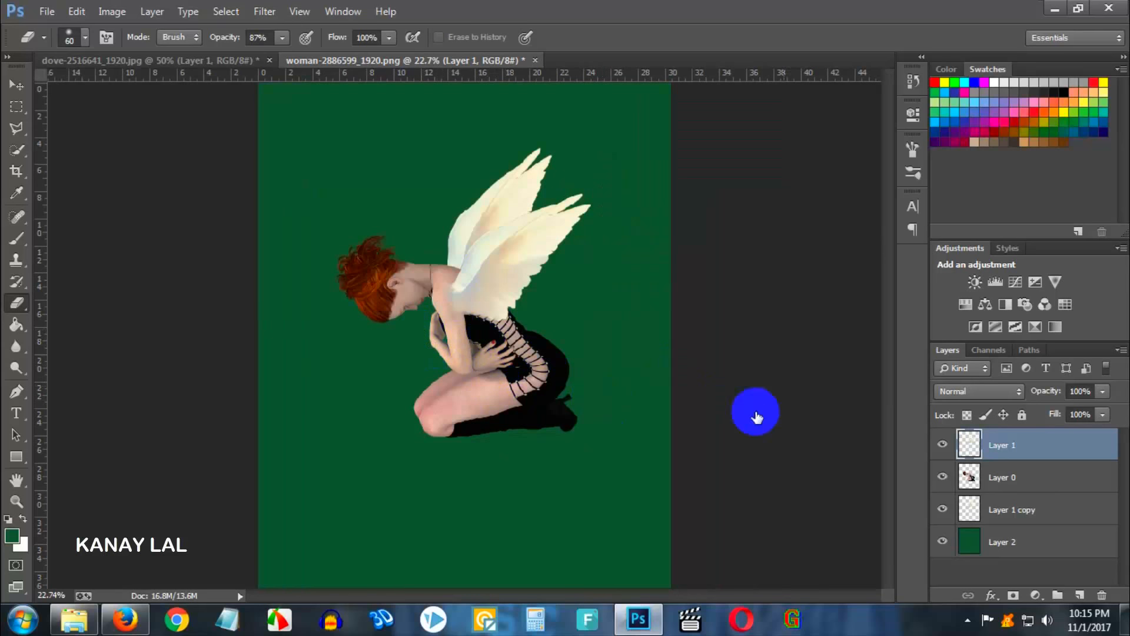
{"action": "left_click", "coordinate": [1035, 509], "text": "ctrl"}
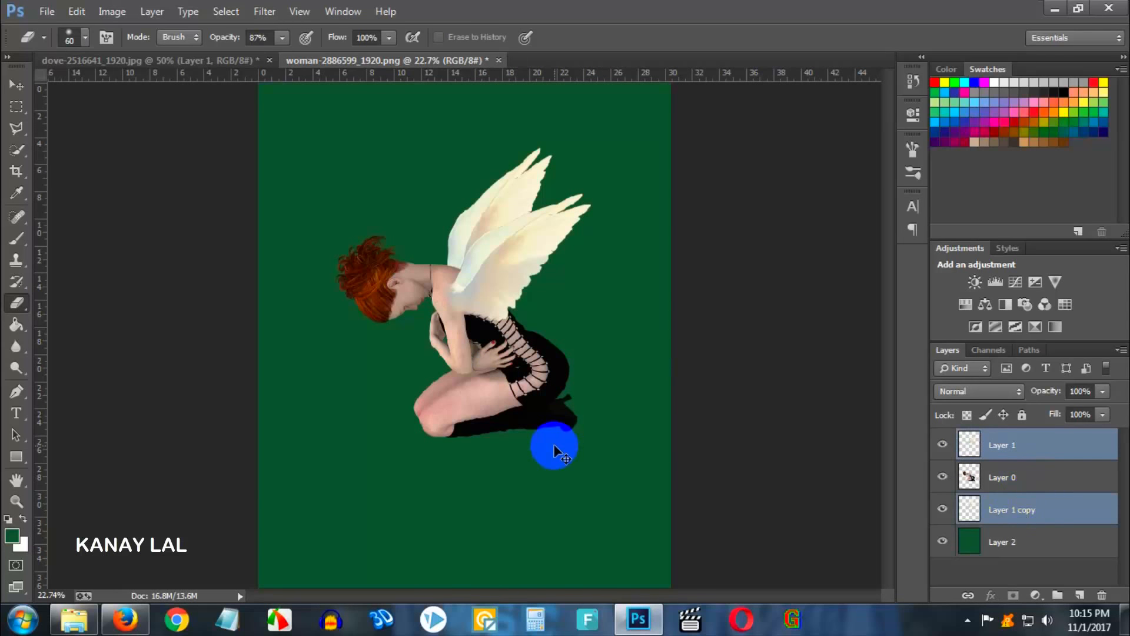
{"action": "key", "text": "ctrl+t"}
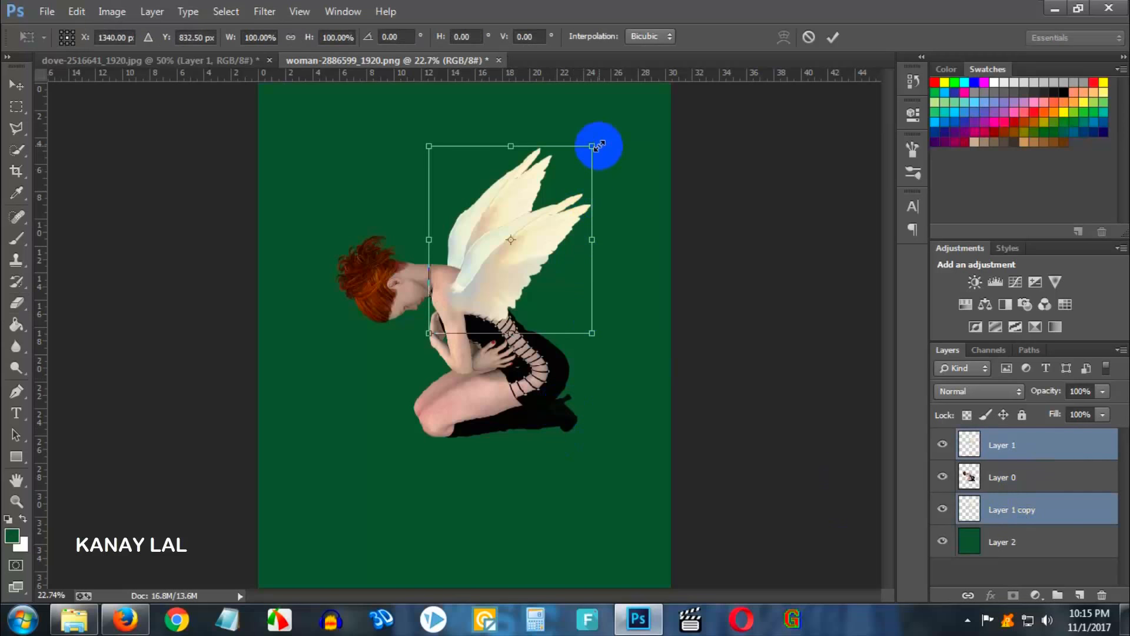
{"action": "left_click_drag", "start_coordinate": [599, 145], "coordinate": [676, 90]}
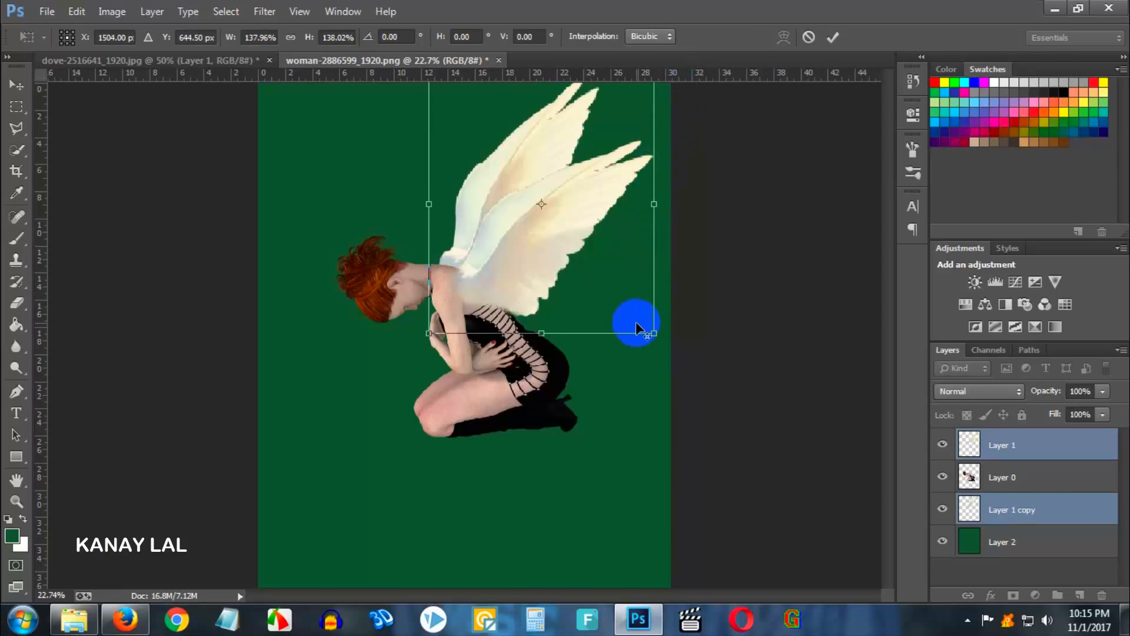
{"action": "scroll", "coordinate": [636, 320], "scroll_direction": "down", "scroll_amount": 1}
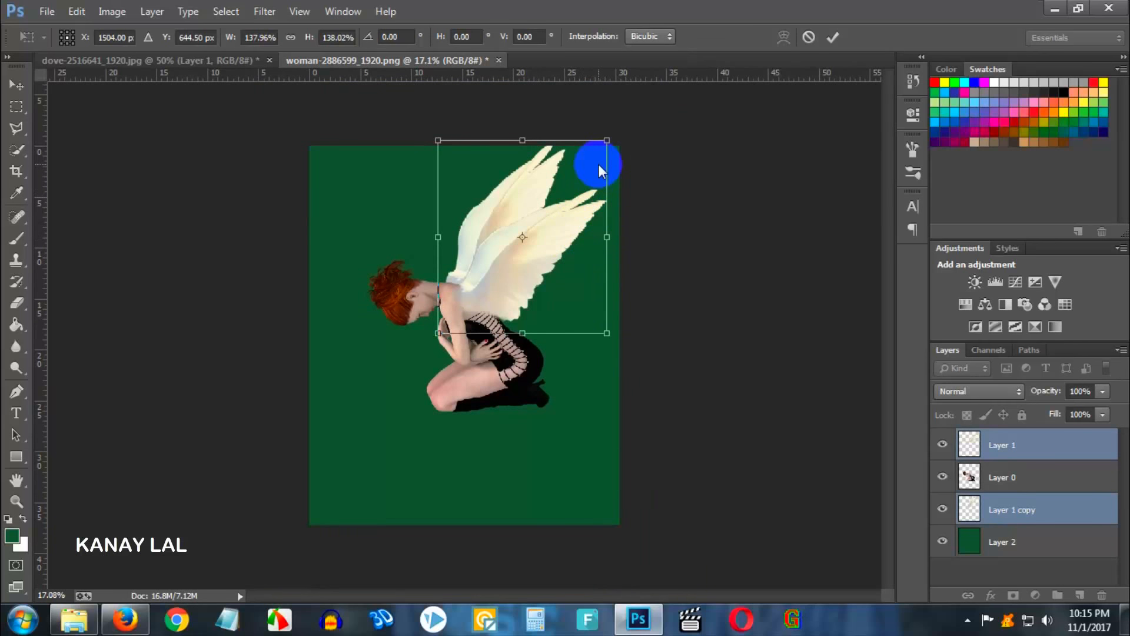
{"action": "key", "text": "alt+space"}
{"action": "left_click", "coordinate": [575, 172]}
{"action": "key", "text": "e"}
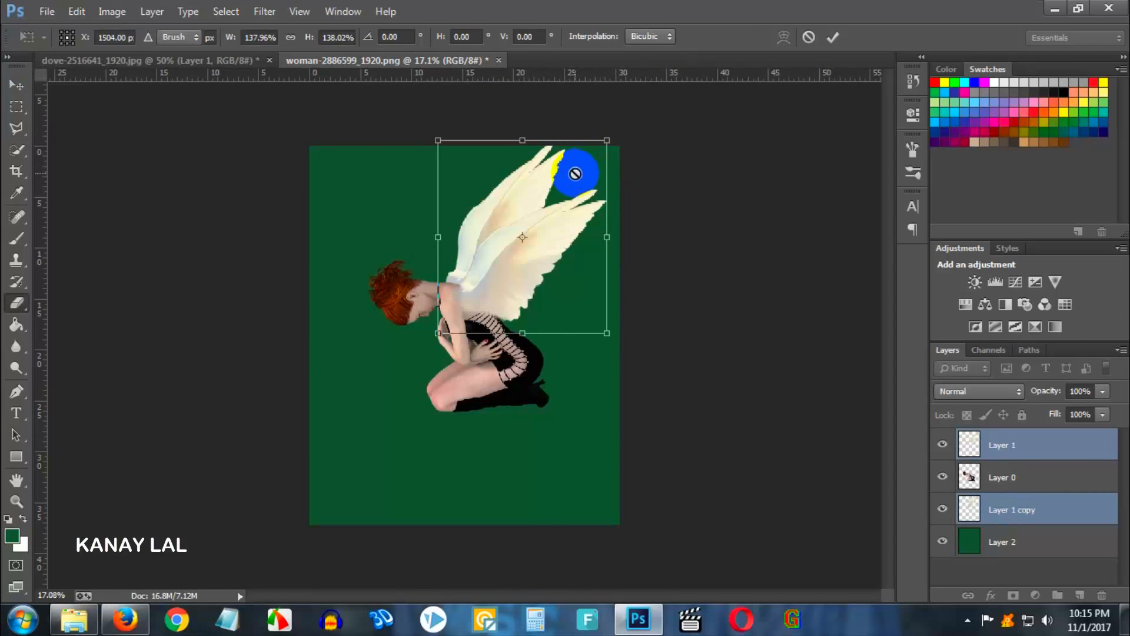
{"action": "key", "text": "Return"}
- Select both wings together with the woman's layer and move them down on the canvas
{"action": "left_click", "coordinate": [1047, 484], "text": "ctrl"}
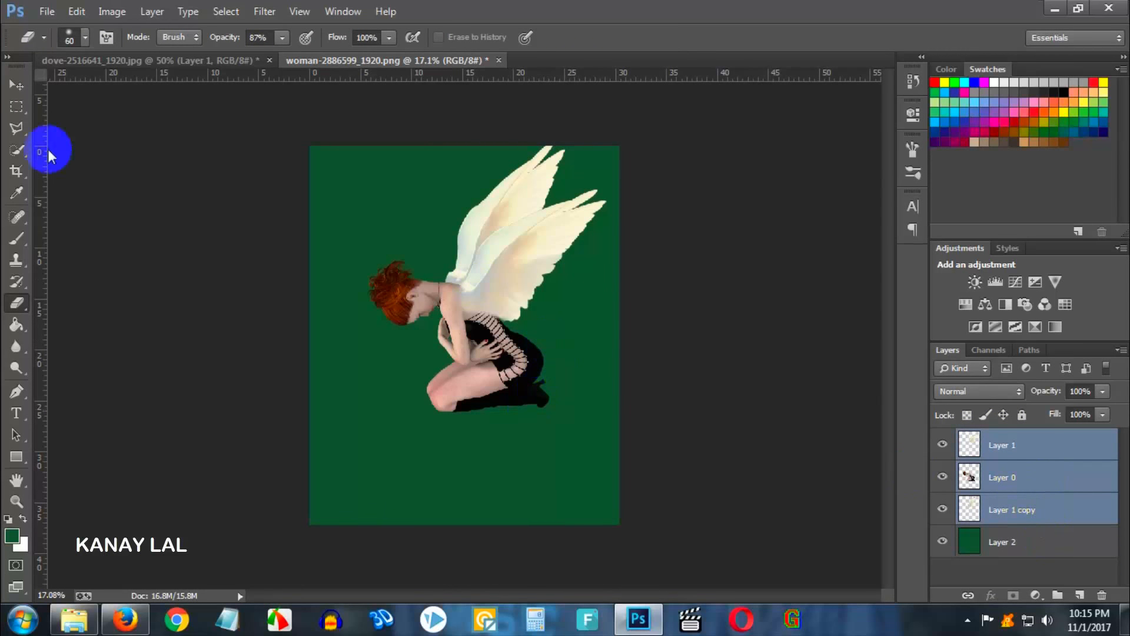
{"action": "left_click", "coordinate": [16, 84]}
{"action": "left_click_drag", "start_coordinate": [482, 348], "coordinate": [475, 415]}
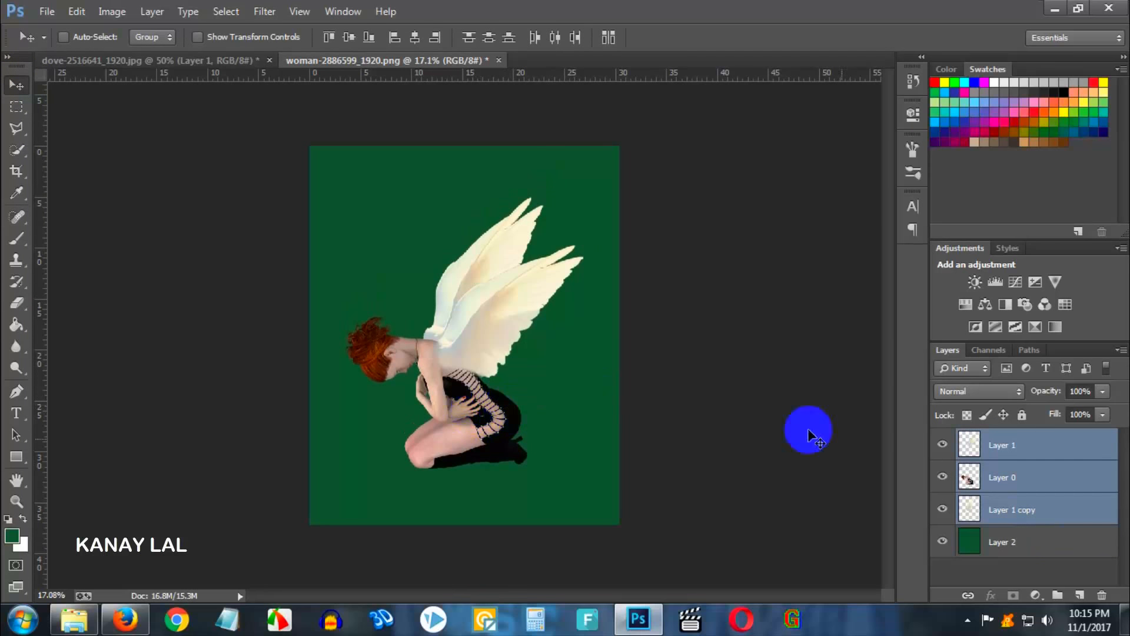
- Select the back wing layer and nudge it slightly down and left behind the shoulder
{"action": "left_click", "coordinate": [1028, 483]}
{"action": "scroll", "coordinate": [447, 335], "scroll_direction": "up", "scroll_amount": 3}
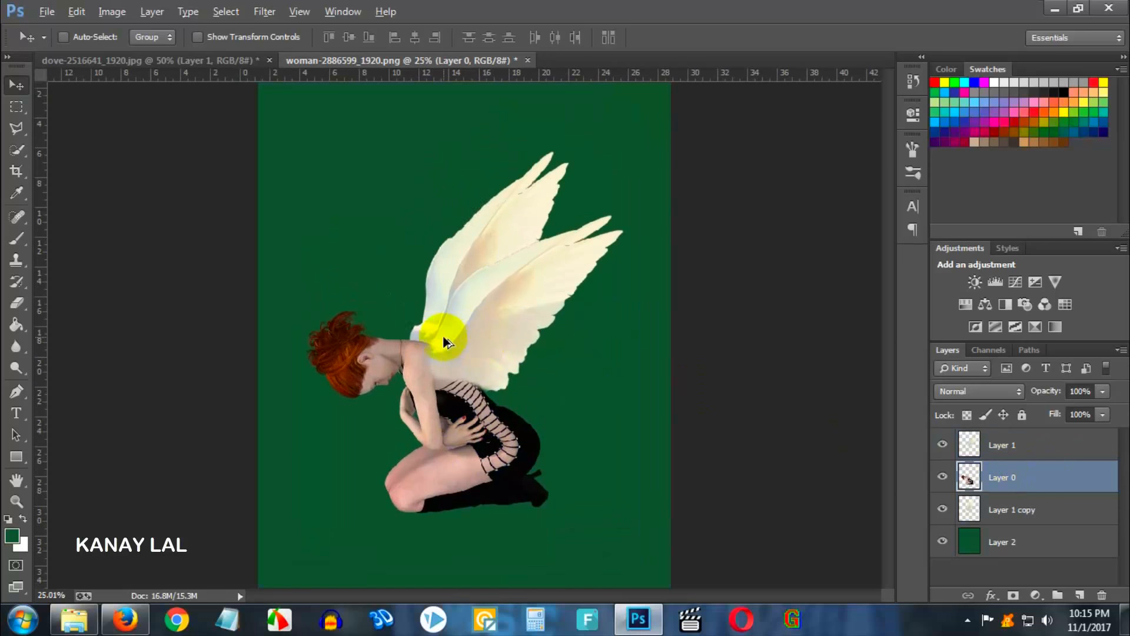
{"action": "left_click", "coordinate": [1025, 511]}
{"action": "scroll", "coordinate": [671, 330], "scroll_direction": "down", "scroll_amount": 2}
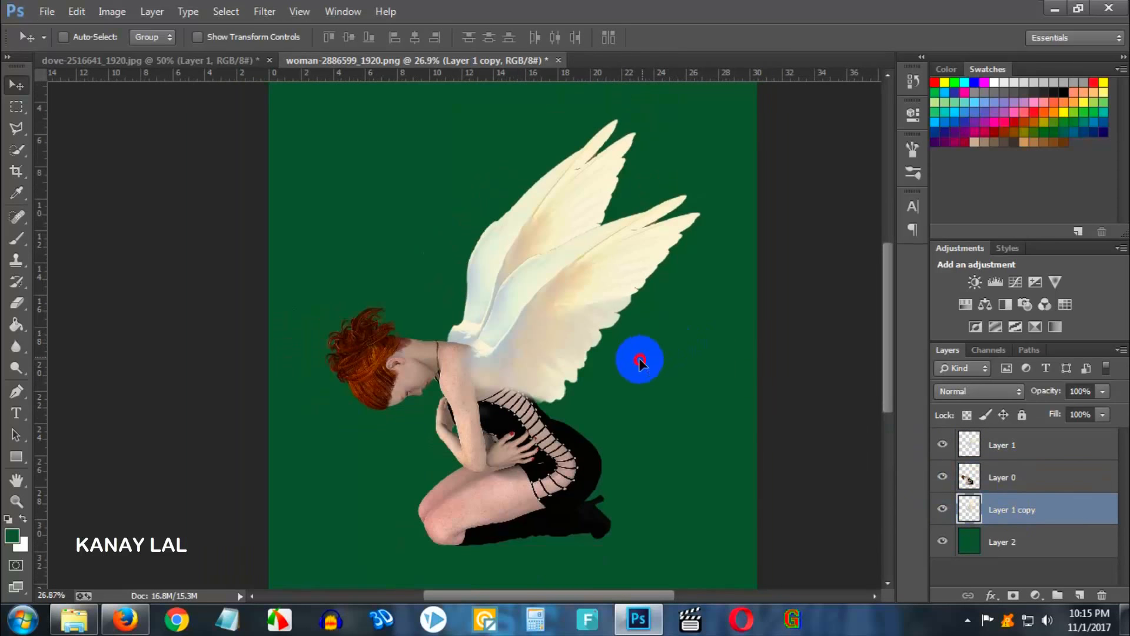
{"action": "left_click_drag", "start_coordinate": [641, 362], "coordinate": [634, 378]}
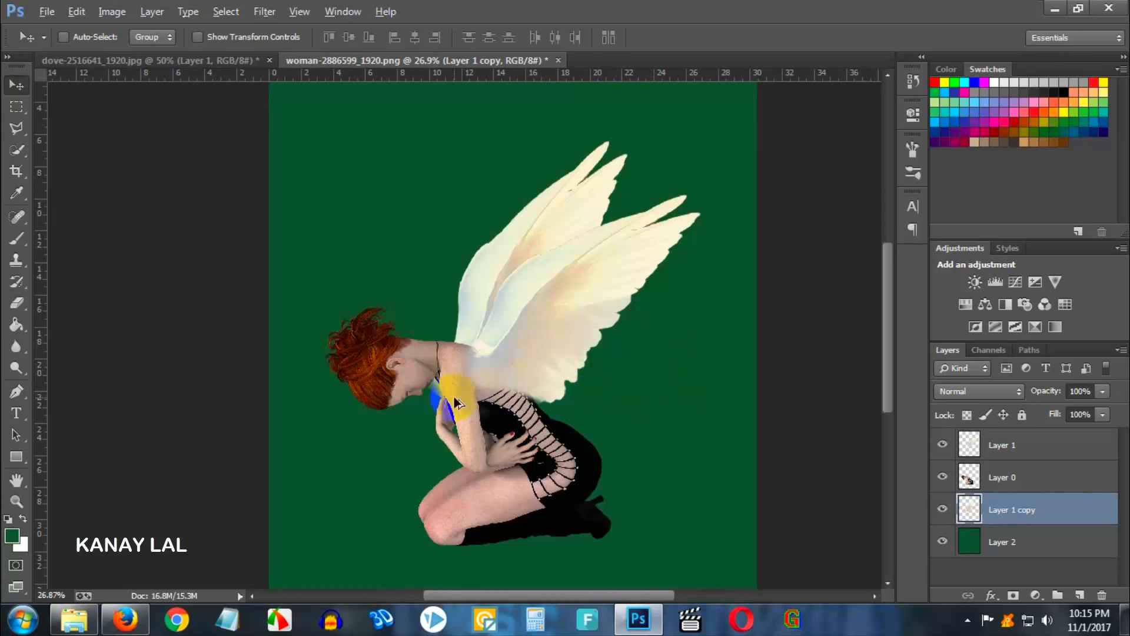
- Erase stray parts of the back wing layer around the woman's chest and forearm using a larger eraser brush
{"action": "scroll", "coordinate": [453, 394], "scroll_direction": "up", "scroll_amount": 2}
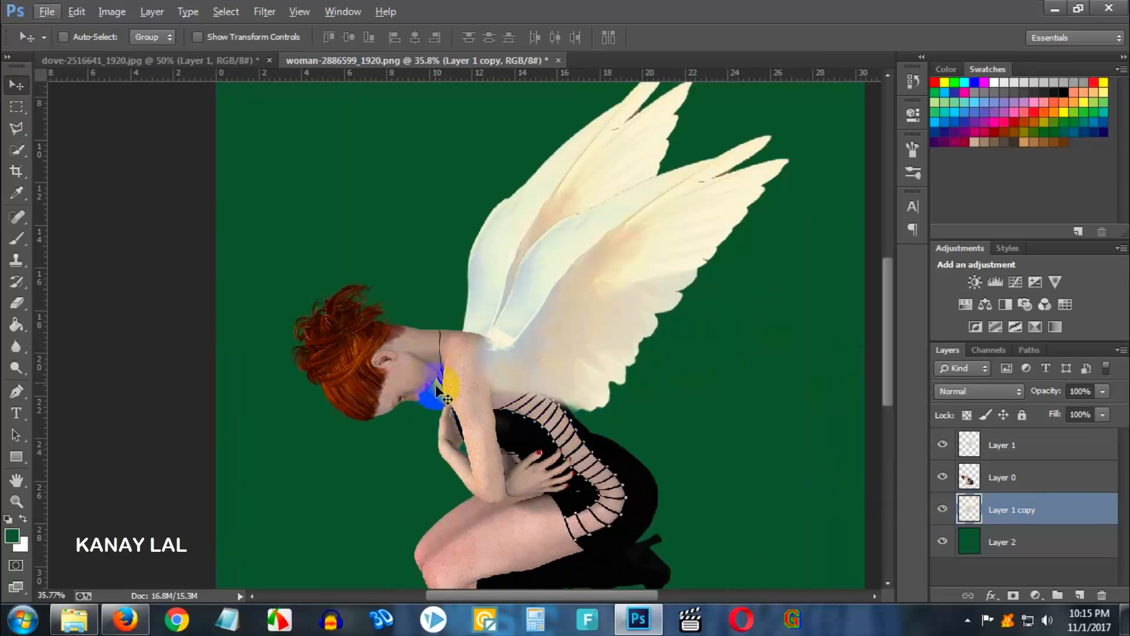
{"action": "left_click", "coordinate": [16, 303]}
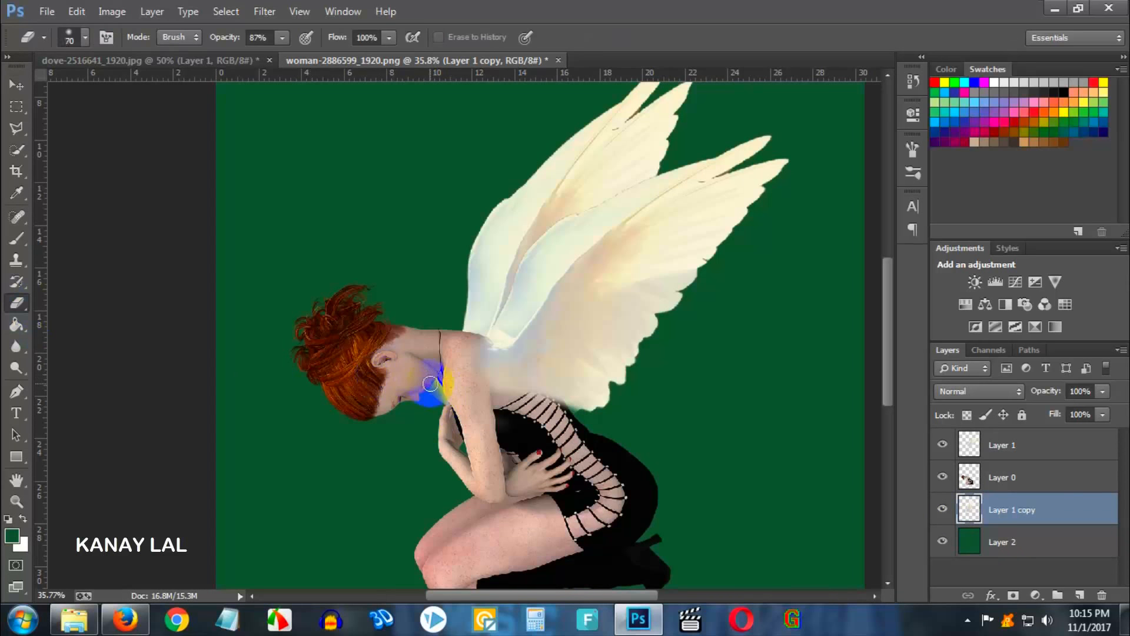
{"action": "key", "text": "bracketright"}
{"action": "left_click", "coordinate": [430, 388]}
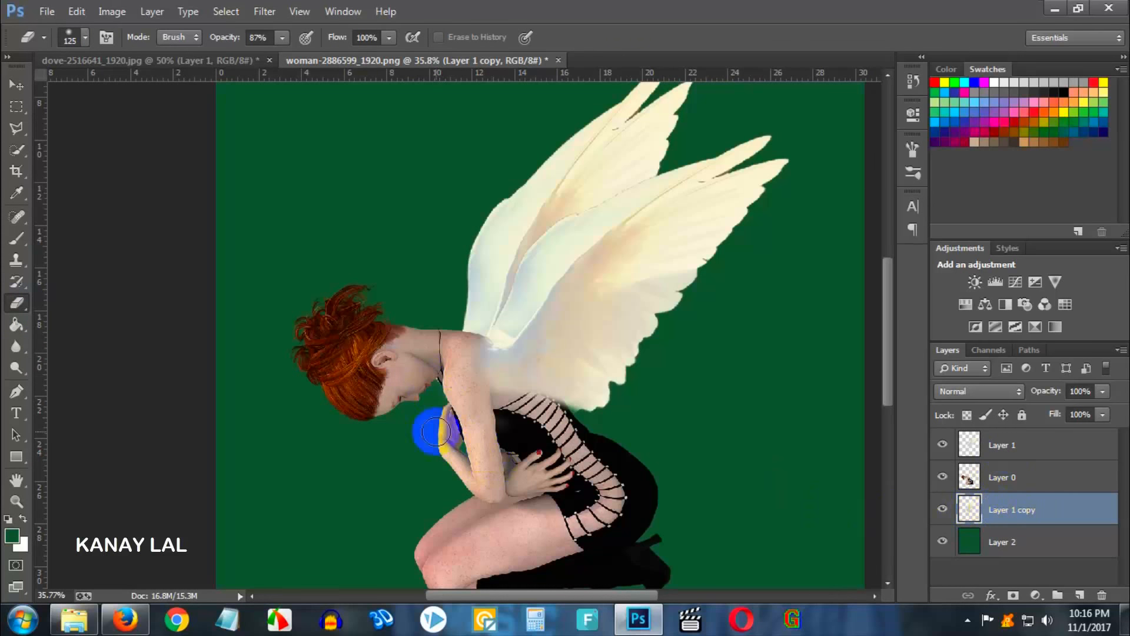
{"action": "left_click", "coordinate": [468, 445]}
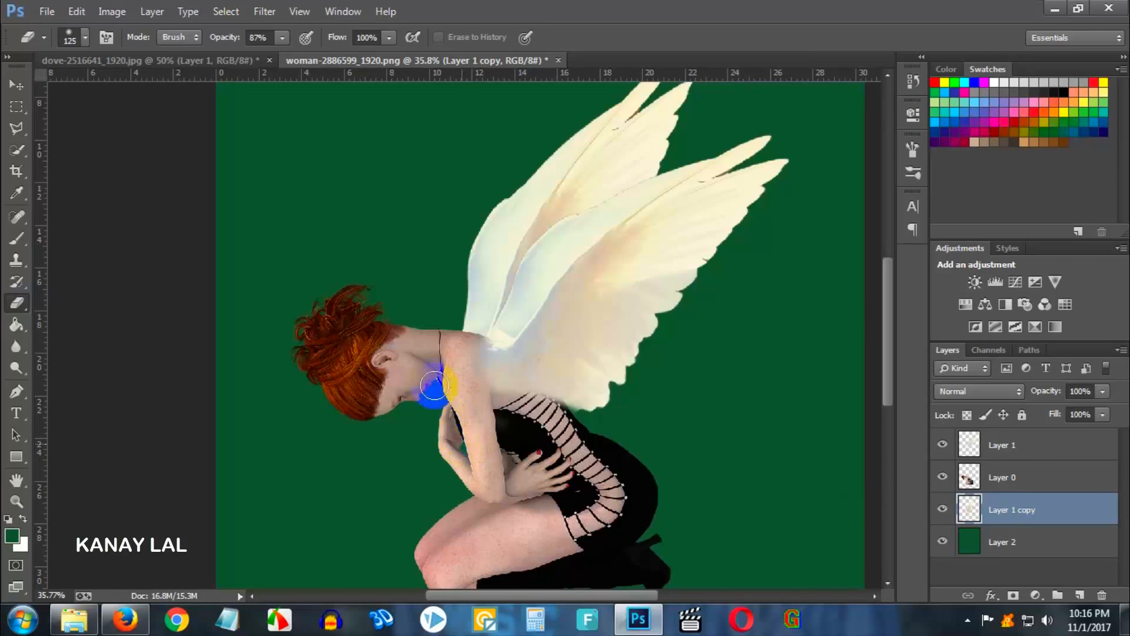
{"action": "left_click", "coordinate": [459, 464]}
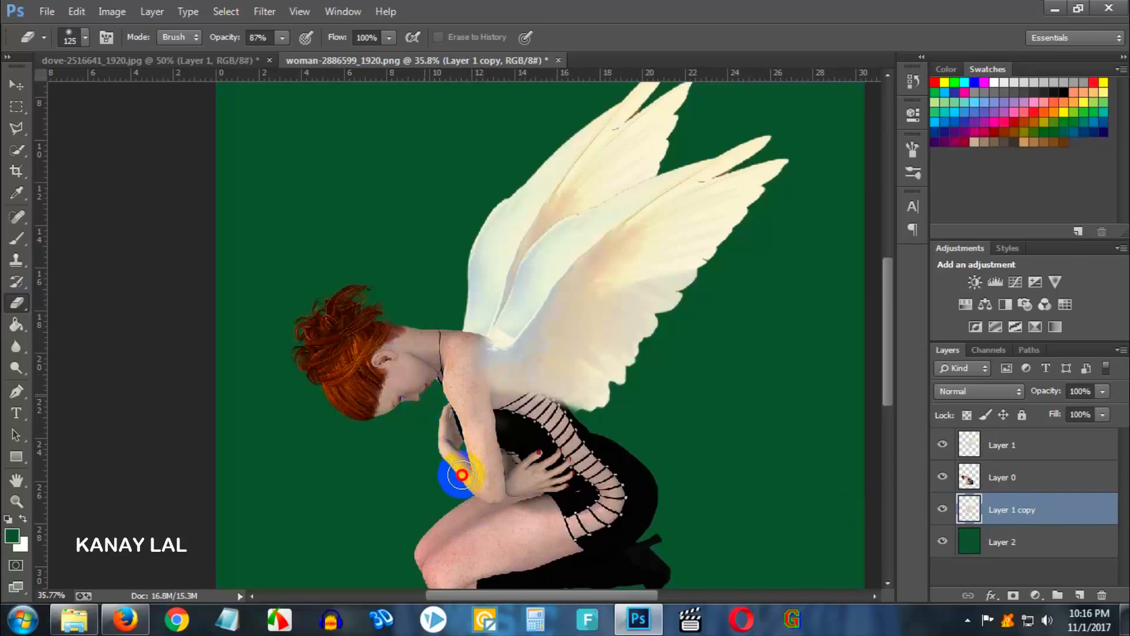
{"action": "scroll", "coordinate": [462, 476], "scroll_direction": "down", "scroll_amount": 4}
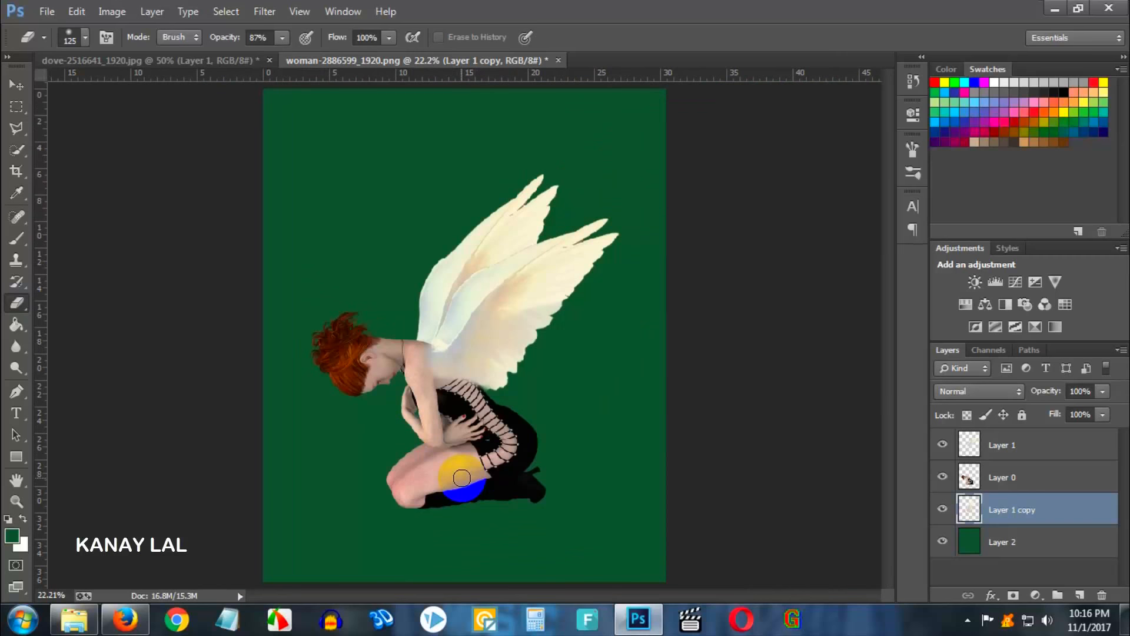
{"action": "scroll", "coordinate": [395, 447], "scroll_direction": "up", "scroll_amount": 2}
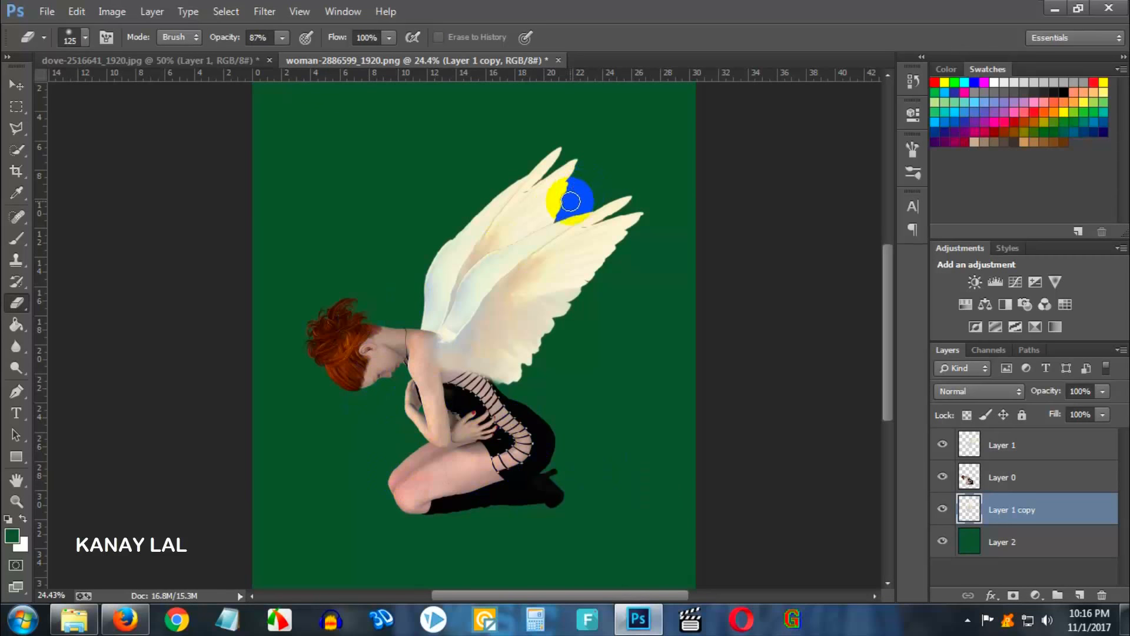
{"action": "scroll", "coordinate": [548, 265], "scroll_direction": "down", "scroll_amount": 2}
{"action": "scroll", "coordinate": [388, 382], "scroll_direction": "up", "scroll_amount": 2}
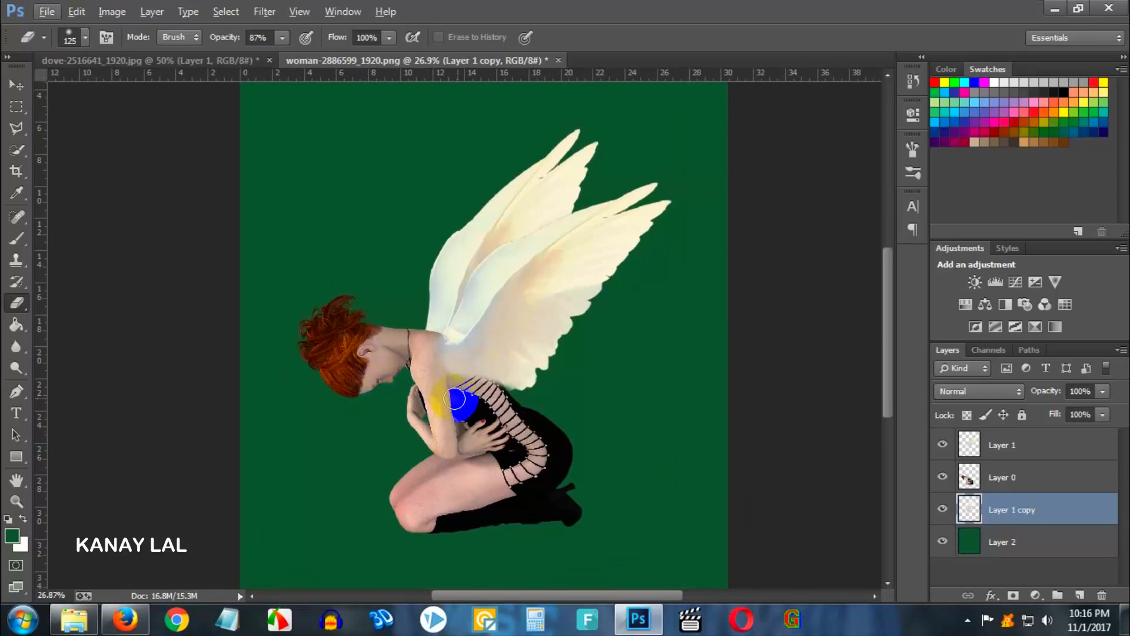
- Add a new empty layer above the woman's layer and clip it to her layer as a clipping mask
{"action": "left_click", "coordinate": [1002, 477]}
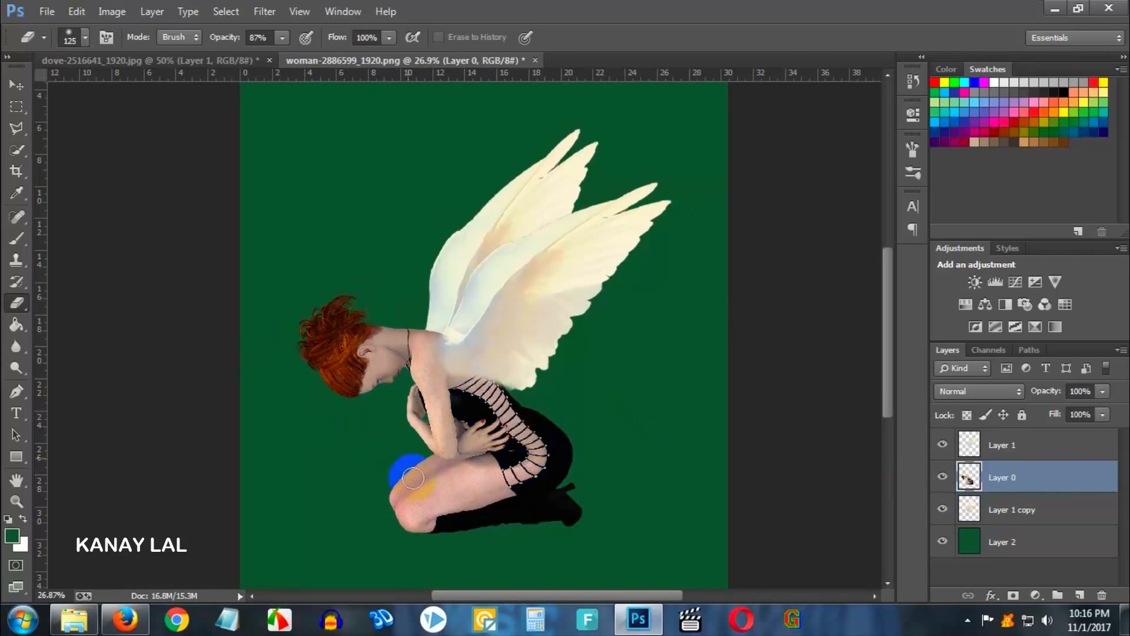
{"action": "scroll", "coordinate": [445, 400], "scroll_direction": "down", "scroll_amount": 2}
{"action": "scroll", "coordinate": [453, 420], "scroll_direction": "down", "scroll_amount": 3}
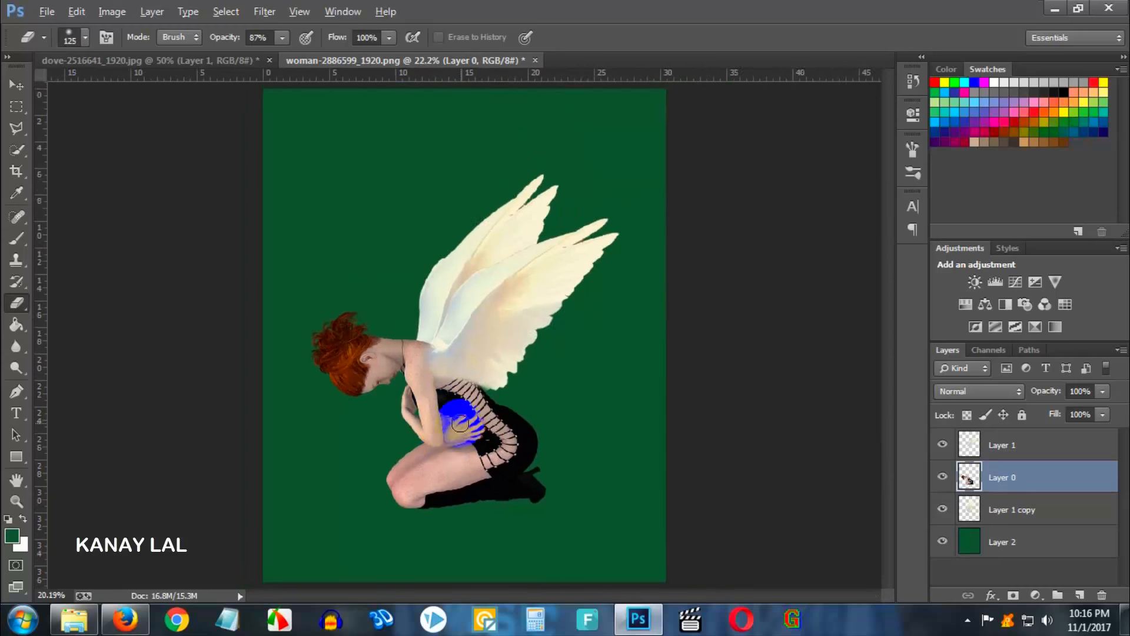
{"action": "scroll", "coordinate": [454, 421], "scroll_direction": "up", "scroll_amount": 4}
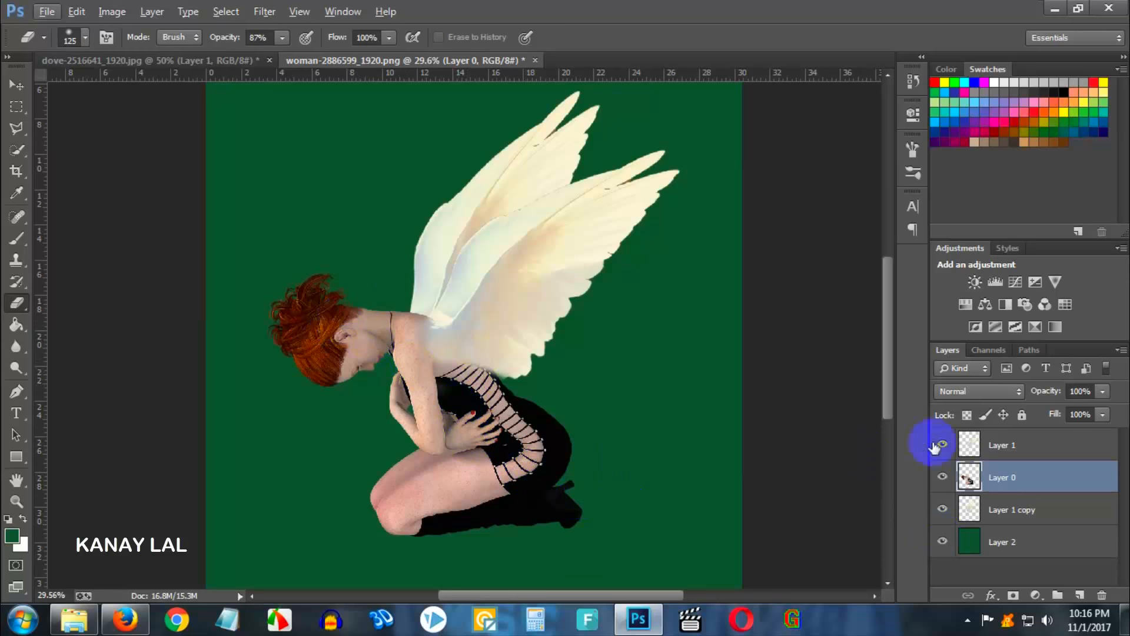
{"action": "left_click", "coordinate": [1082, 595]}
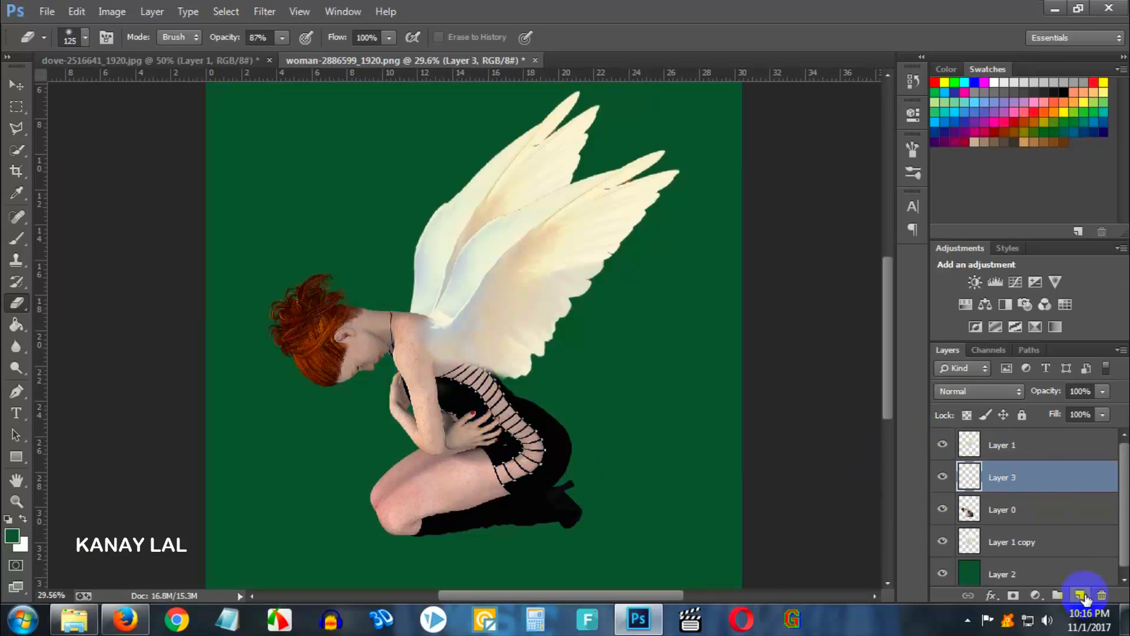
{"action": "left_click_drag", "start_coordinate": [1040, 487], "coordinate": [1049, 488]}
{"action": "right_click", "coordinate": [1049, 486]}
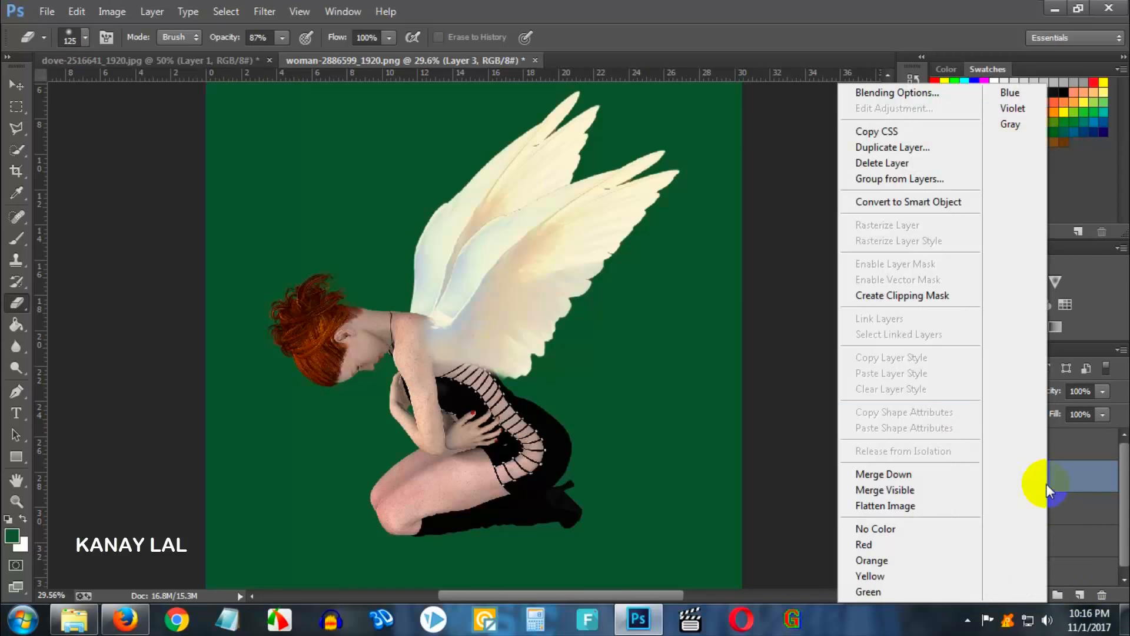
{"action": "left_click", "coordinate": [916, 295]}
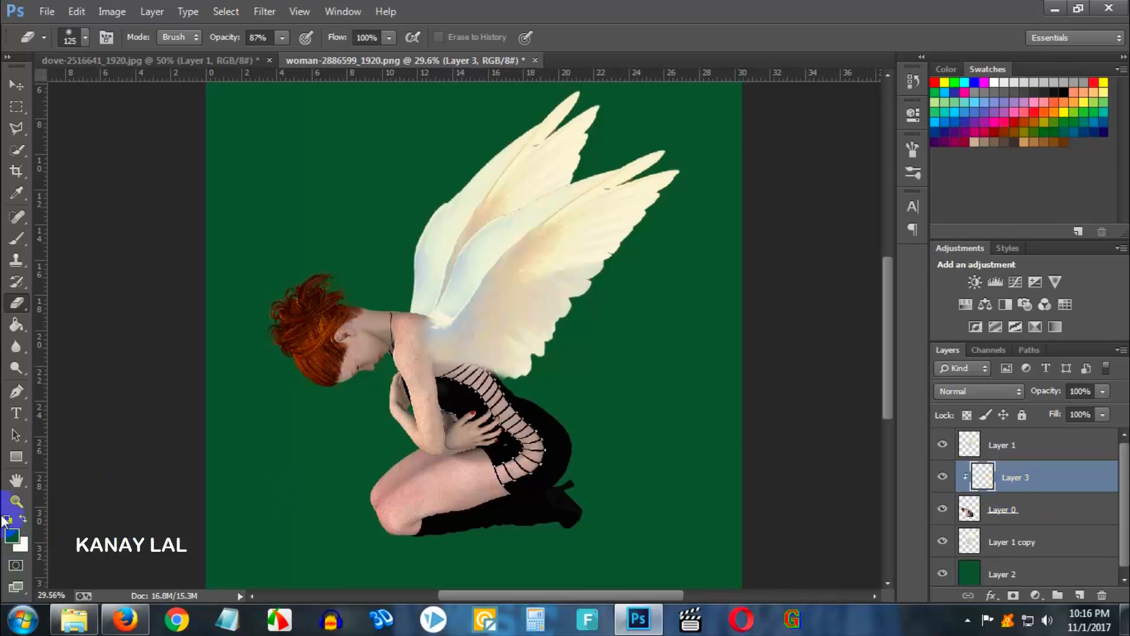
- Fill the clipped layer with bright blue 0042ff using the Paint Bucket tool
{"action": "left_click", "coordinate": [12, 535]}
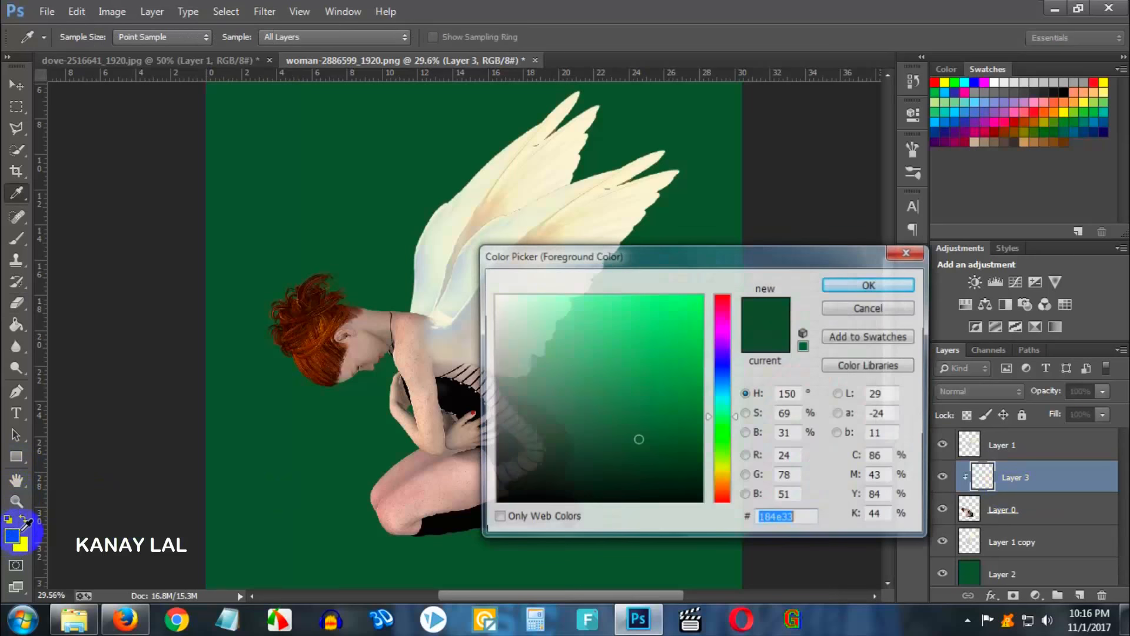
{"action": "left_click", "coordinate": [725, 379]}
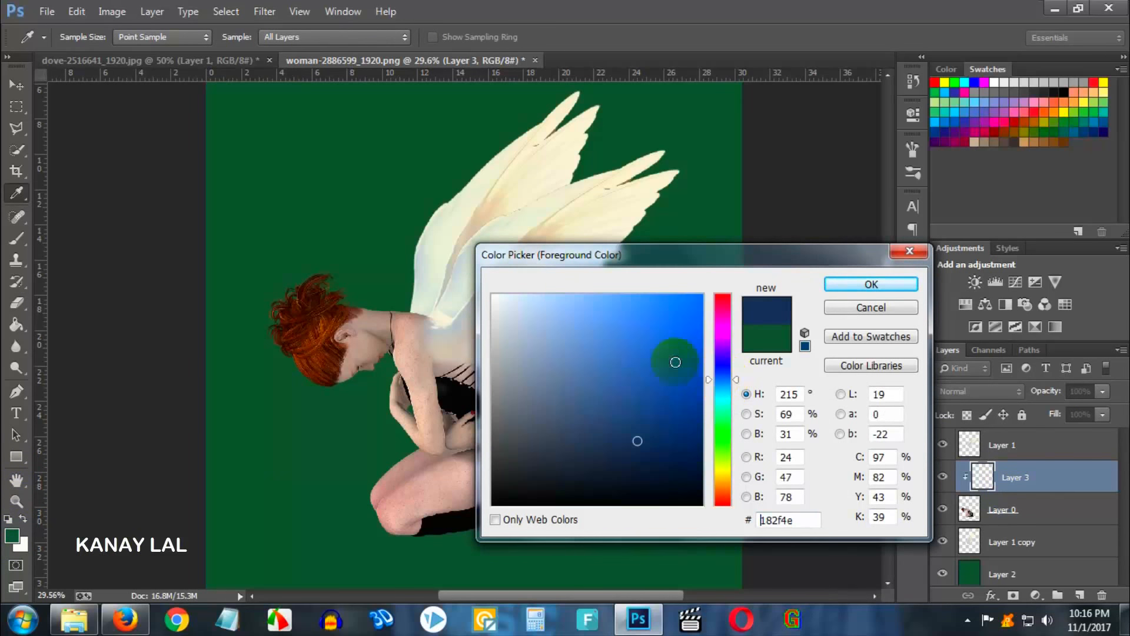
{"action": "mouse_move", "coordinate": [676, 361]}
{"action": "left_mouse_down"}
{"action": "mouse_move", "coordinate": [706, 298]}
{"action": "mouse_move", "coordinate": [713, 385]}
{"action": "left_mouse_up"}
{"action": "left_click", "coordinate": [724, 366]}
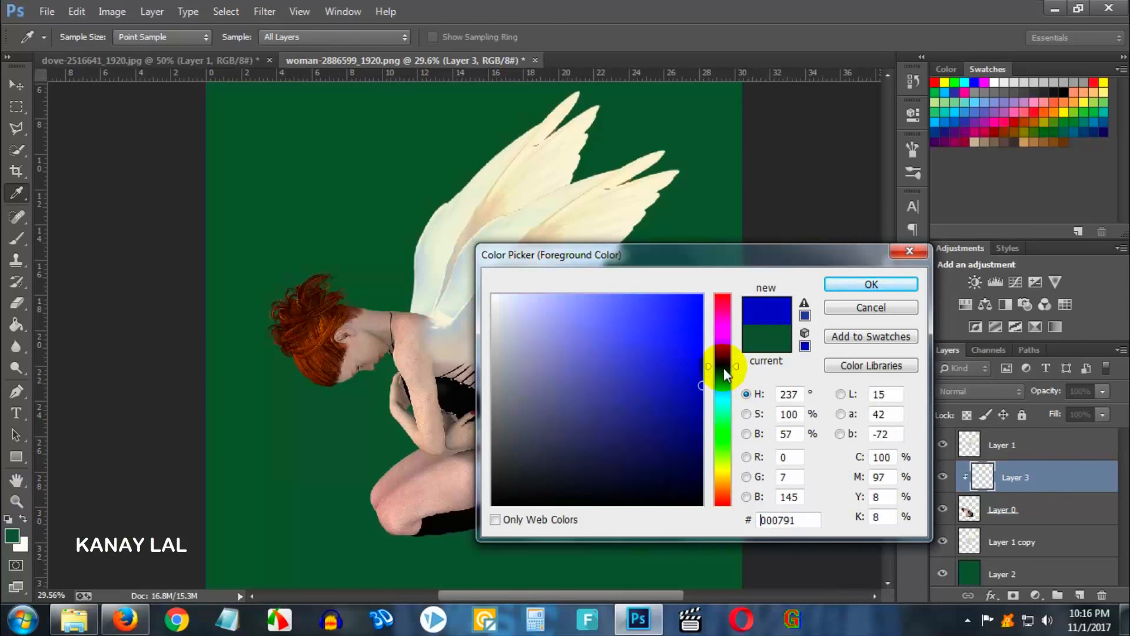
{"action": "left_click", "coordinate": [723, 376]}
{"action": "left_click", "coordinate": [723, 373]}
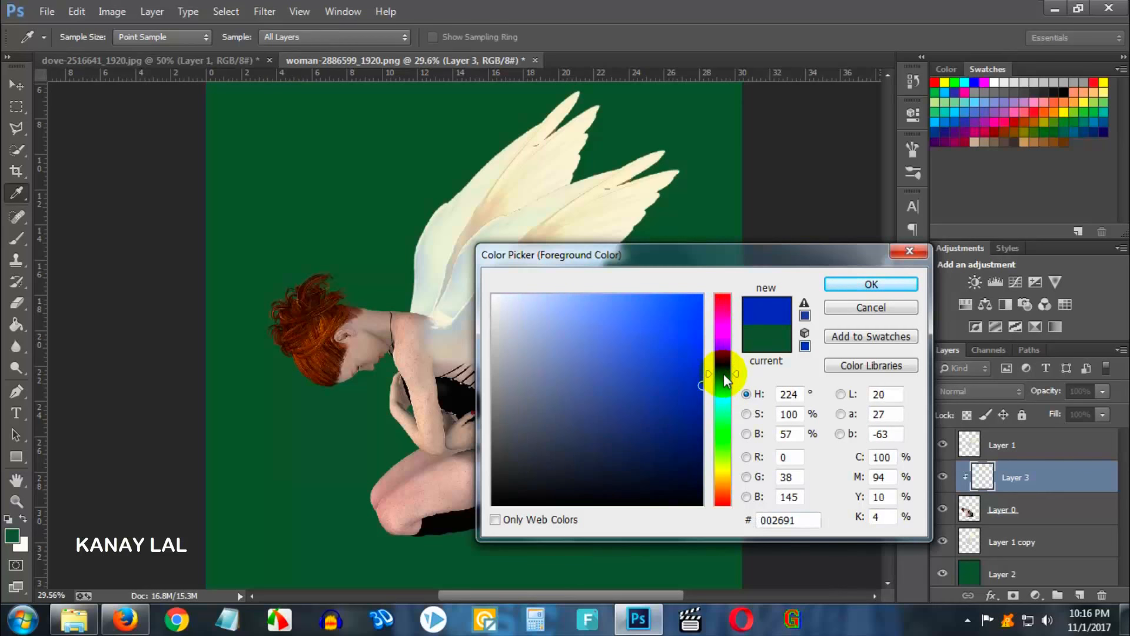
{"action": "left_click_drag", "start_coordinate": [681, 328], "coordinate": [719, 277]}
{"action": "left_click", "coordinate": [864, 287]}
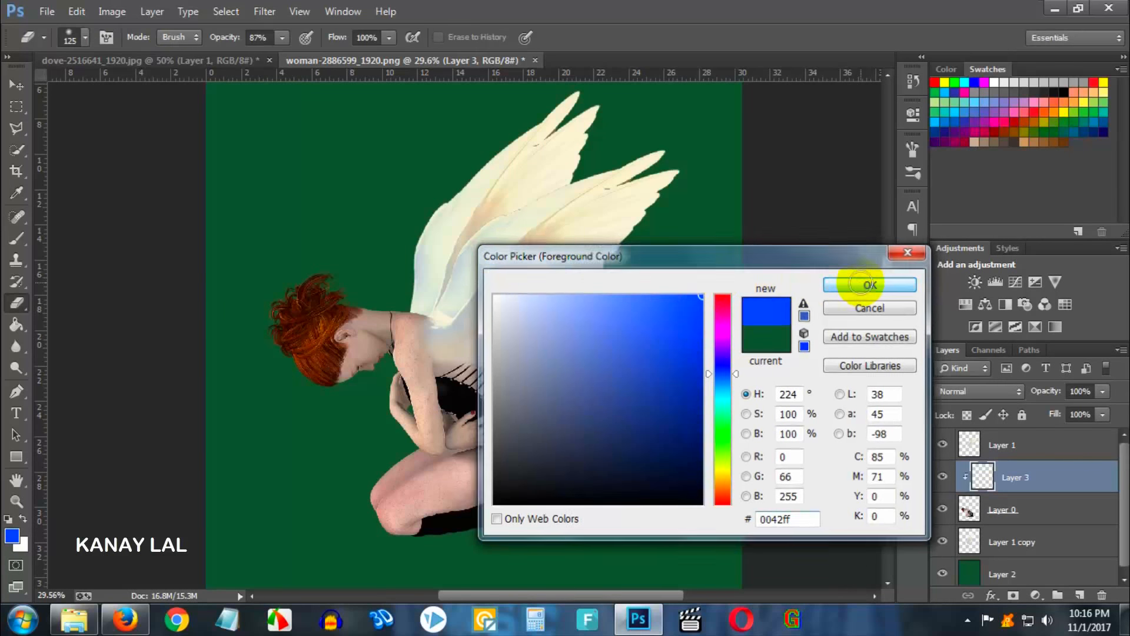
{"action": "left_click", "coordinate": [17, 303]}
{"action": "left_click", "coordinate": [13, 334]}
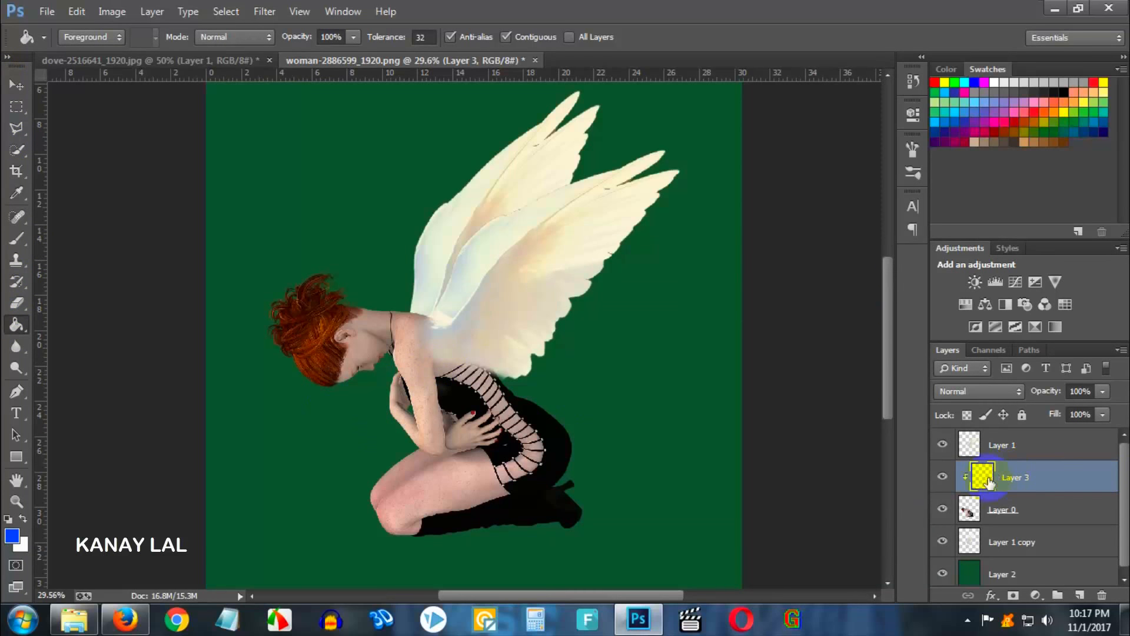
{"action": "left_click", "coordinate": [519, 407]}
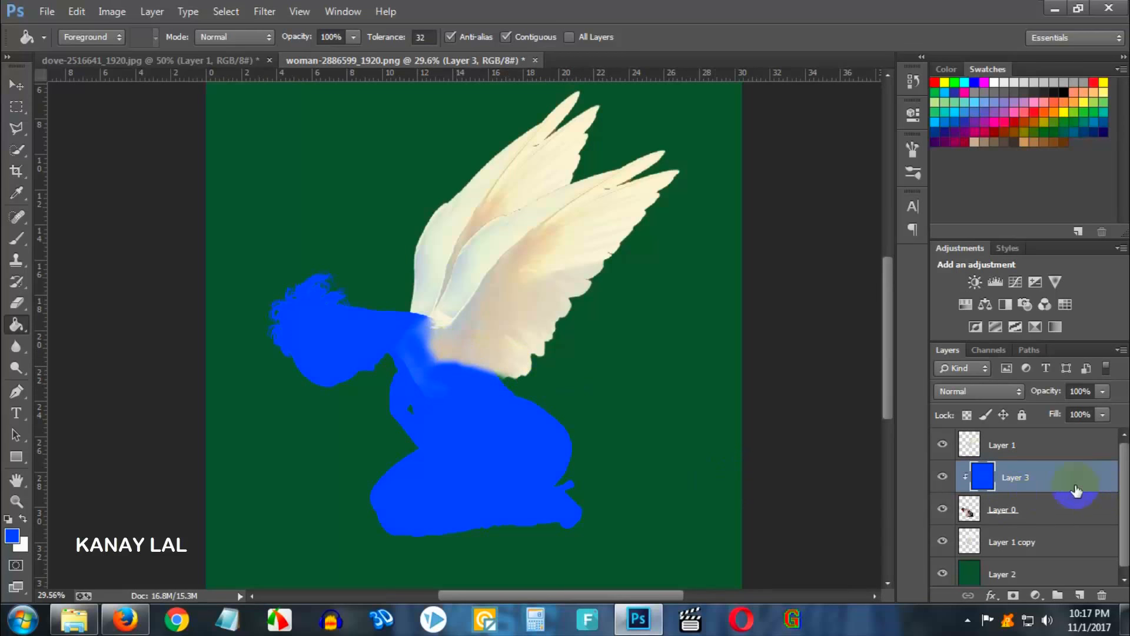
- Preview the blue layer's blend modes one by one, from Dissolve down through Hue
{"action": "left_click", "coordinate": [981, 393]}
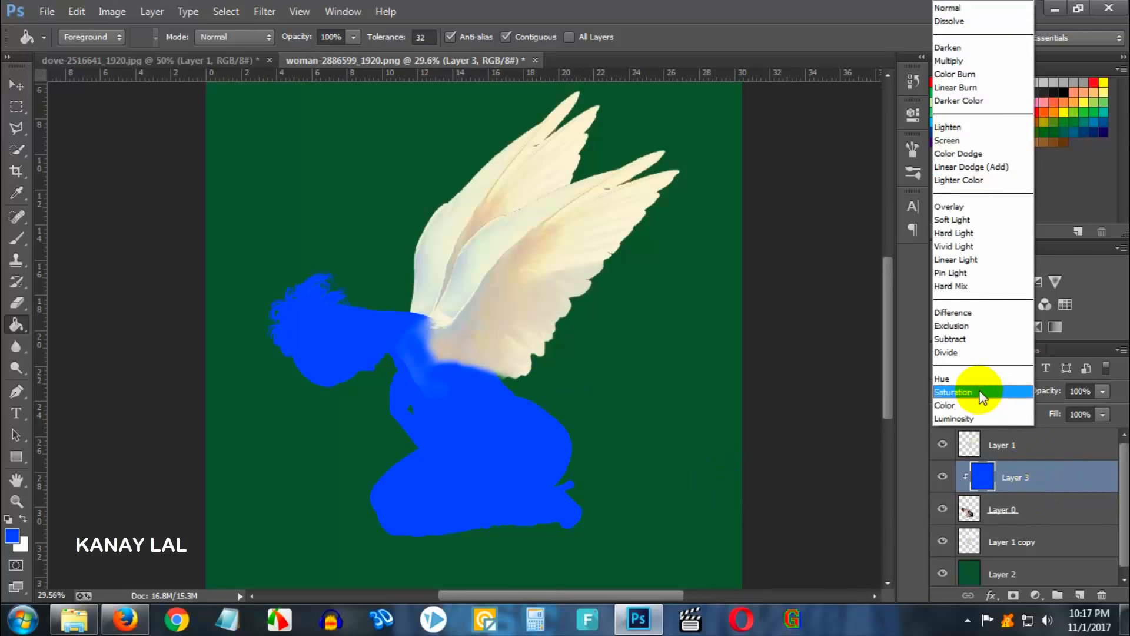
{"action": "left_click", "coordinate": [954, 15]}
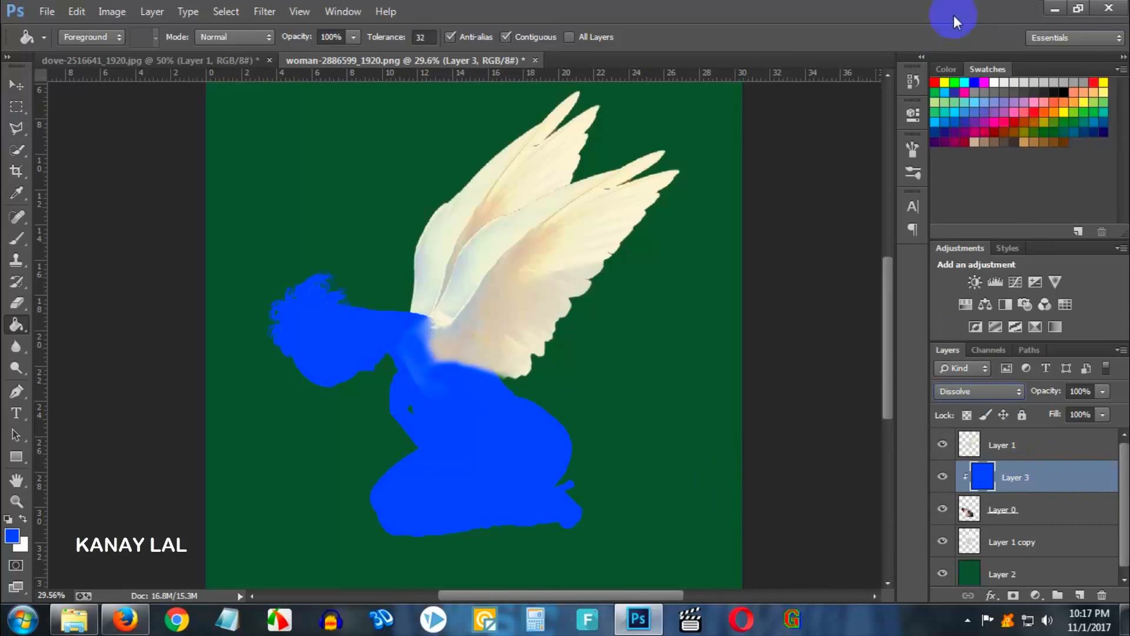
{"action": "left_click", "coordinate": [966, 417]}
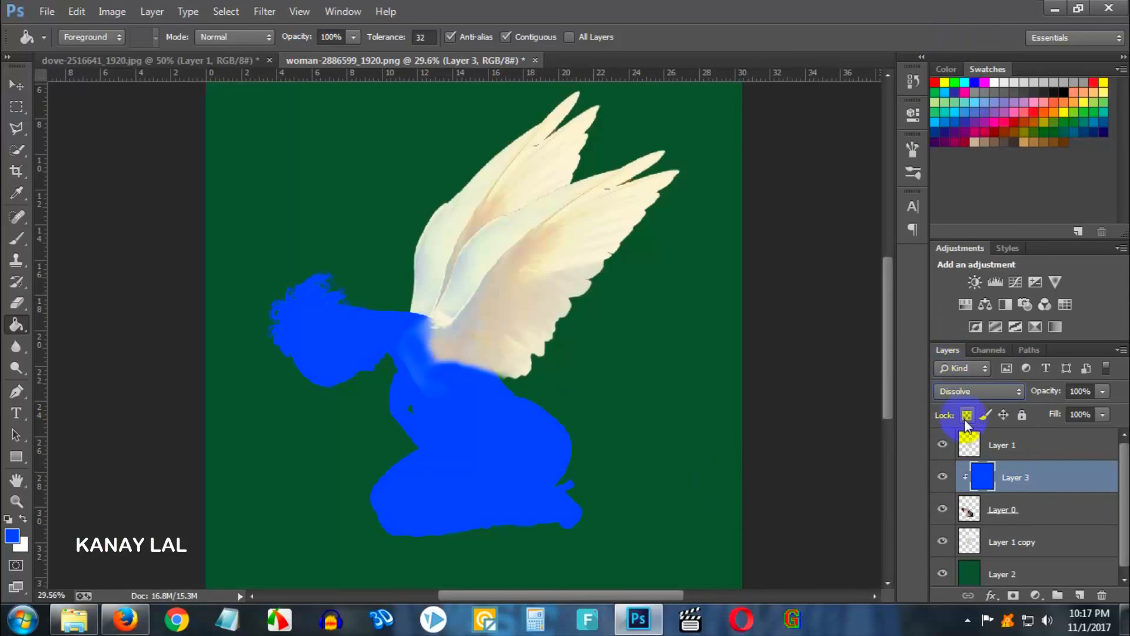
{"action": "key", "text": "Down"}
{"action": "key", "text": "Down"}
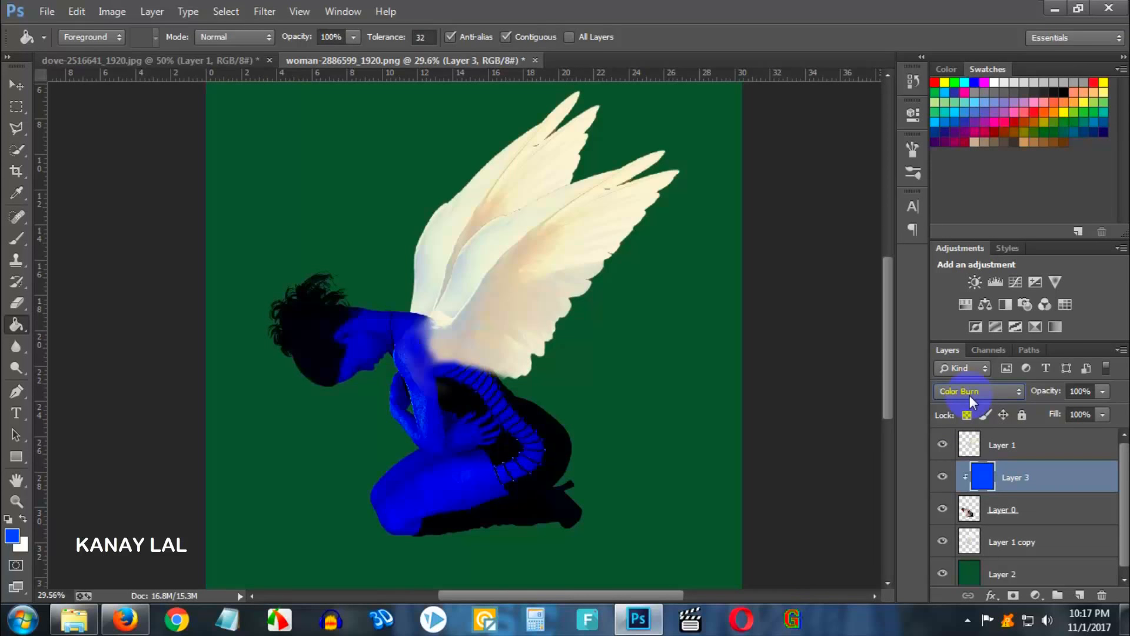
{"action": "key", "text": "Up"}
{"action": "key", "text": "Down"}
{"action": "key", "text": "Down"}
{"action": "key", "text": "Down"}
{"action": "key", "text": "Down"}
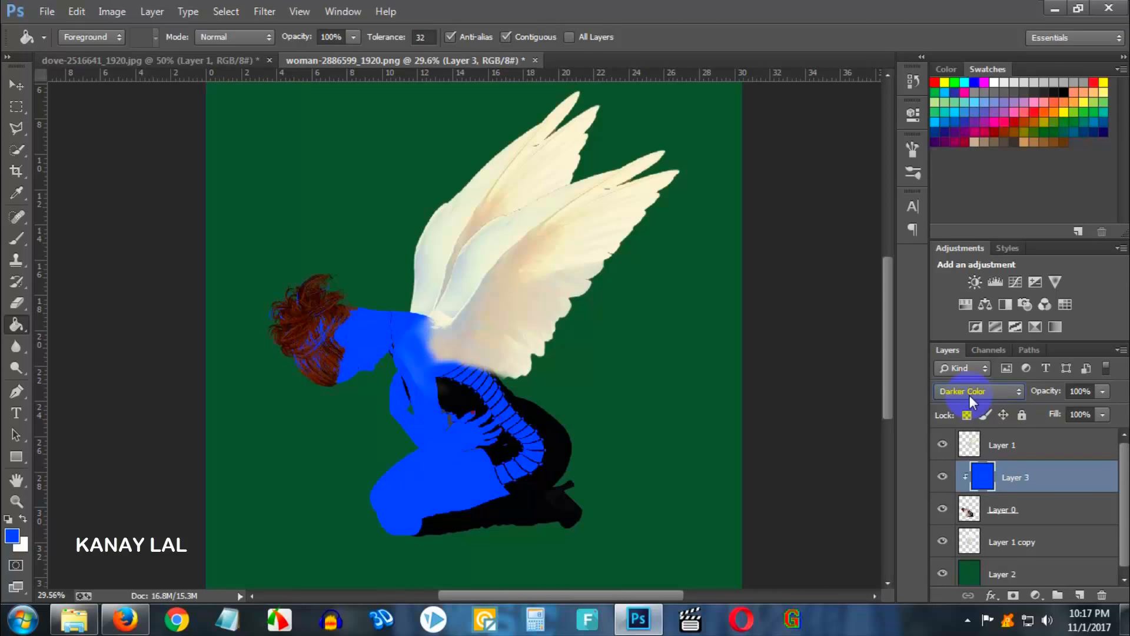
{"action": "key", "text": "Down"}
{"action": "key", "text": "Down"}
{"action": "key", "text": "Down"}
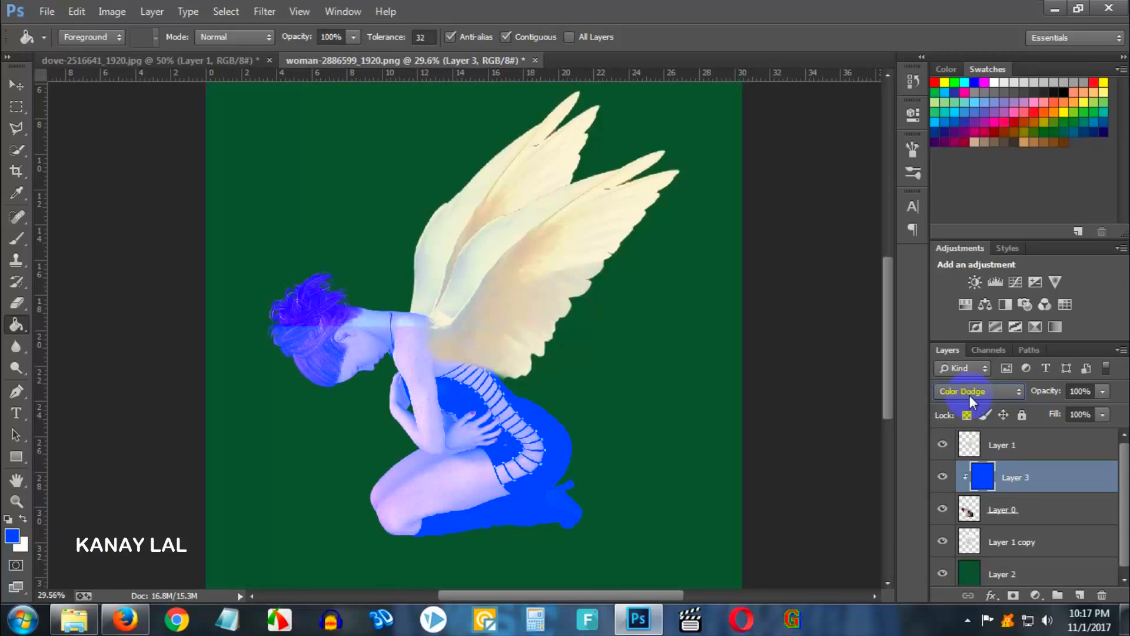
{"action": "key", "text": "Down"}
{"action": "key", "text": "Down"}
{"action": "key", "text": "Down"}
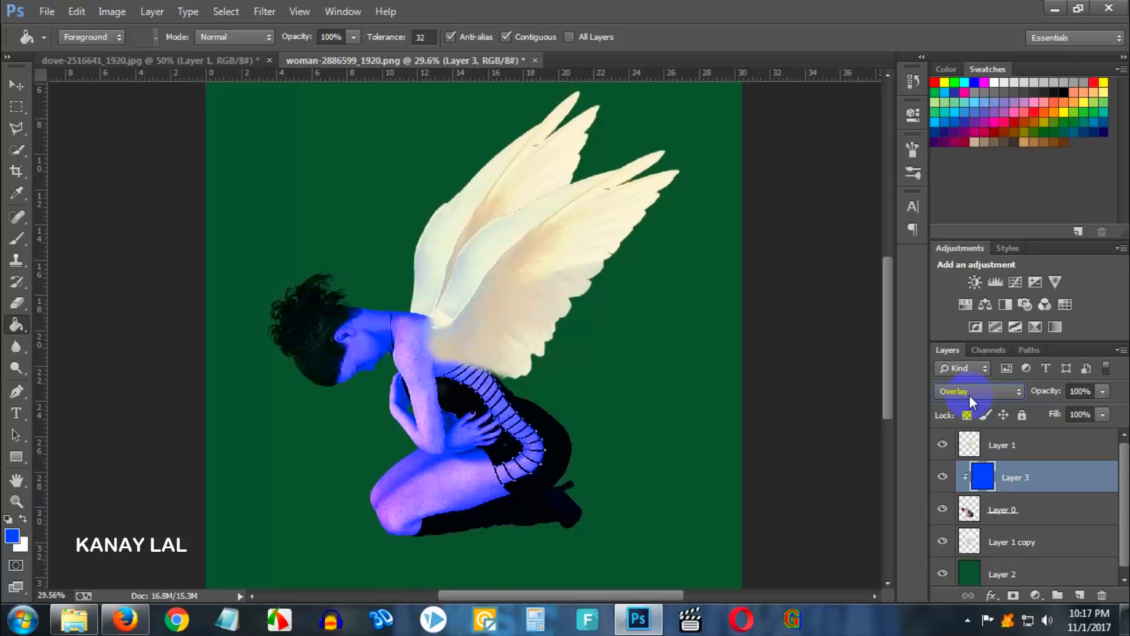
{"action": "key", "text": "Down"}
{"action": "key", "text": "Down"}
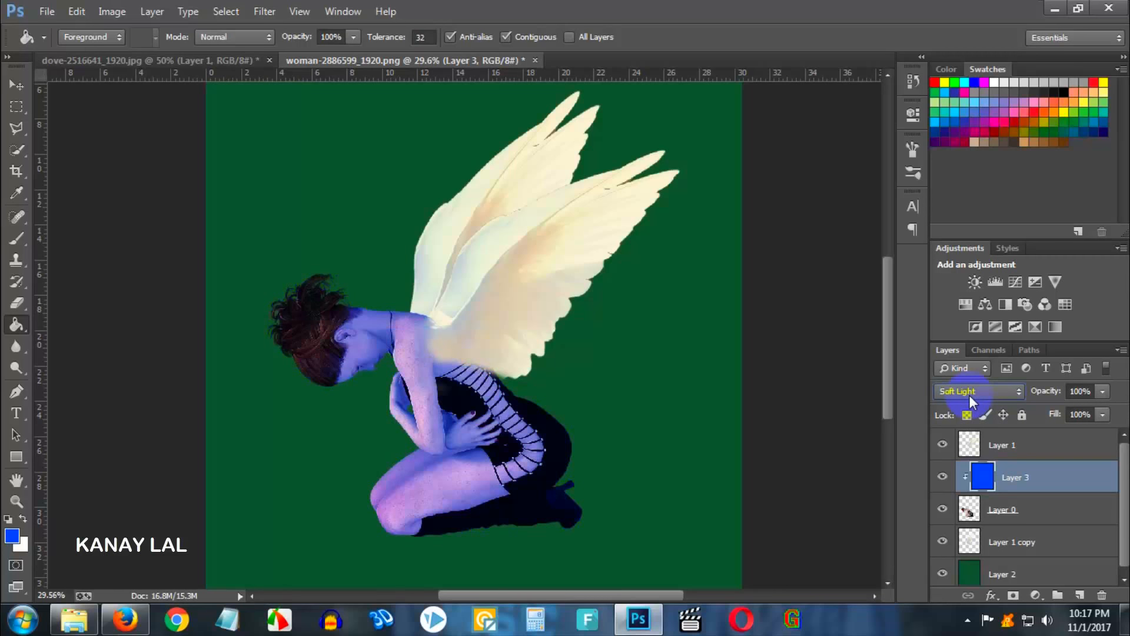
{"action": "key", "text": "Down"}
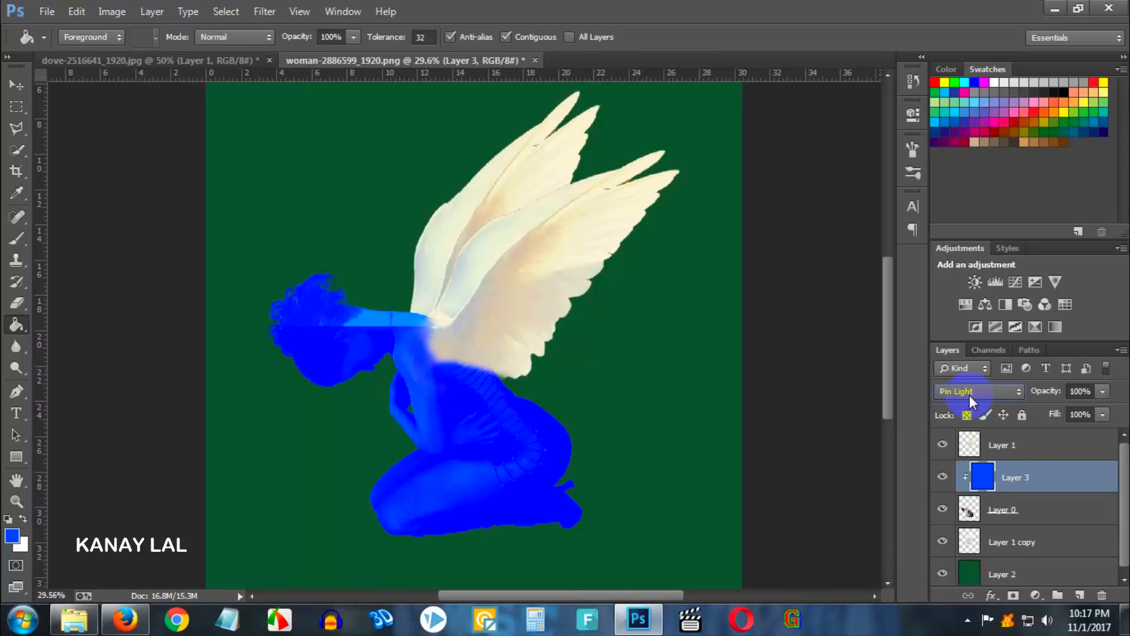
{"action": "key", "text": "Down"}
{"action": "key", "text": "Down"}
{"action": "key", "text": "Down"}
{"action": "key", "text": "Down"}
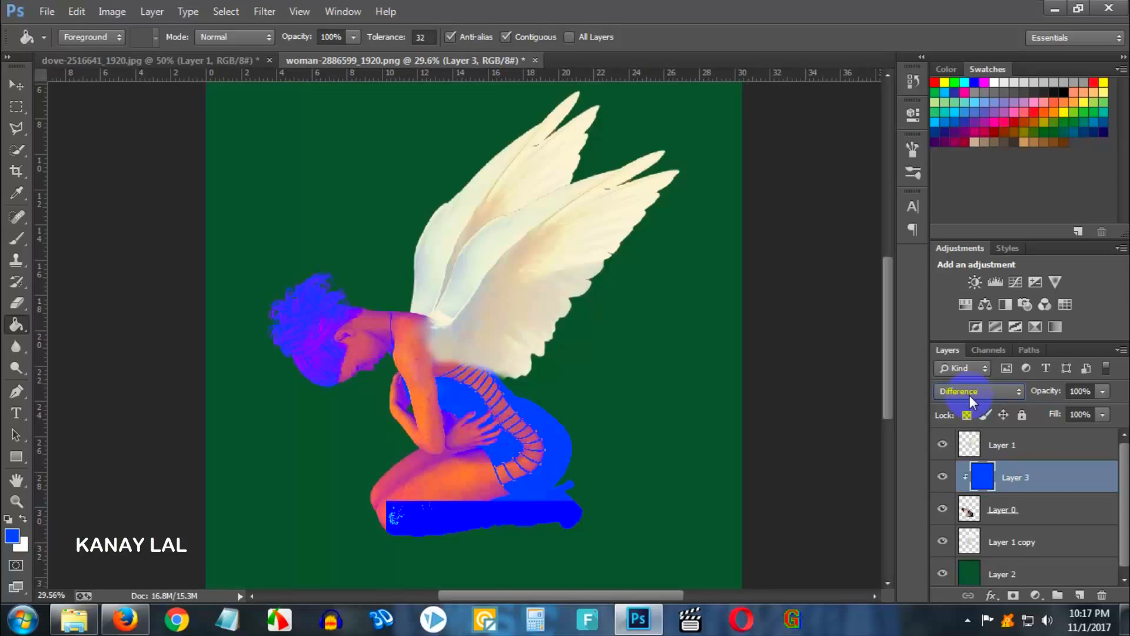
{"action": "key", "text": "Down"}
{"action": "key", "text": "Down"}
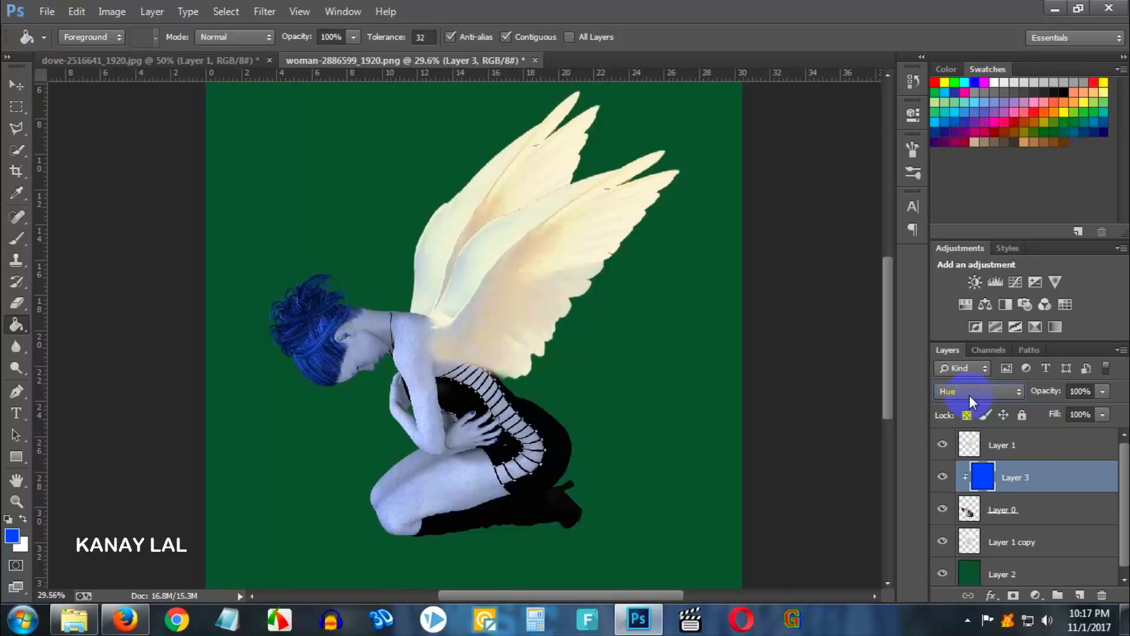
- Set the blue layer's blend mode to Overlay
{"action": "left_click", "coordinate": [1055, 482]}
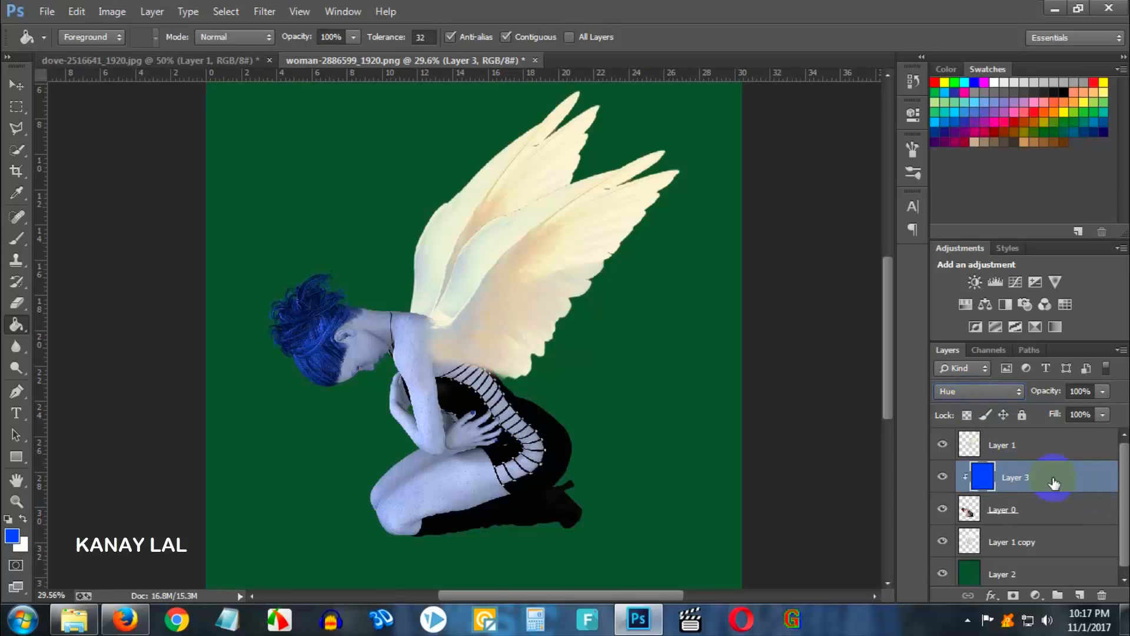
{"action": "left_click", "coordinate": [987, 390]}
{"action": "left_click", "coordinate": [965, 212]}
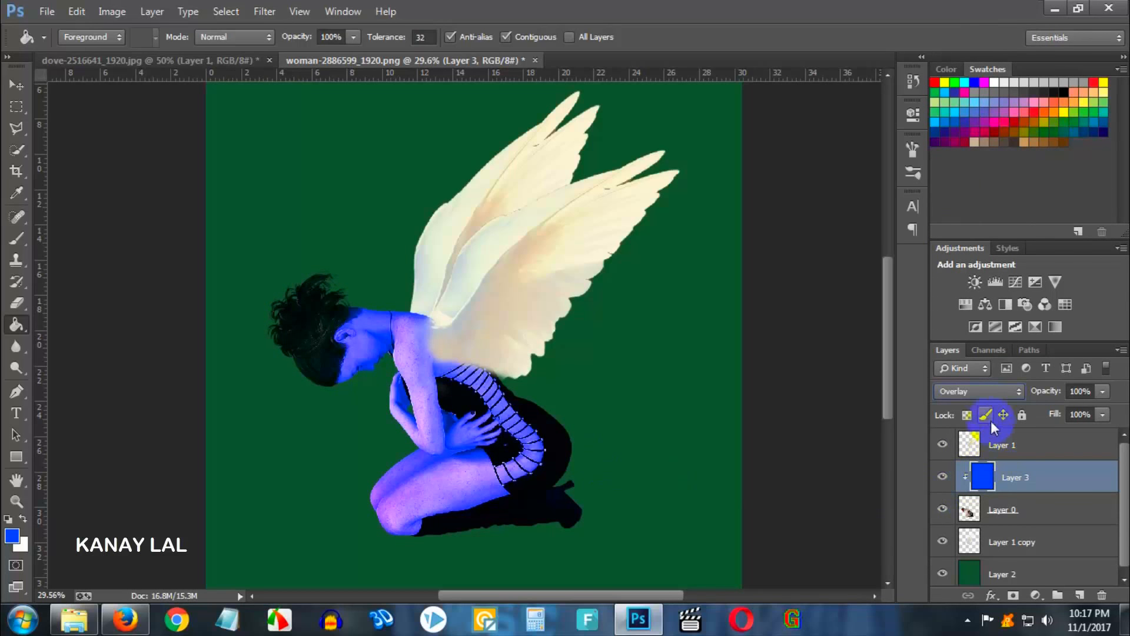
- Cycle through the blue layer's blend modes from Darken down to Luminosity and back, then delete the blue layer
{"action": "left_click", "coordinate": [974, 391]}
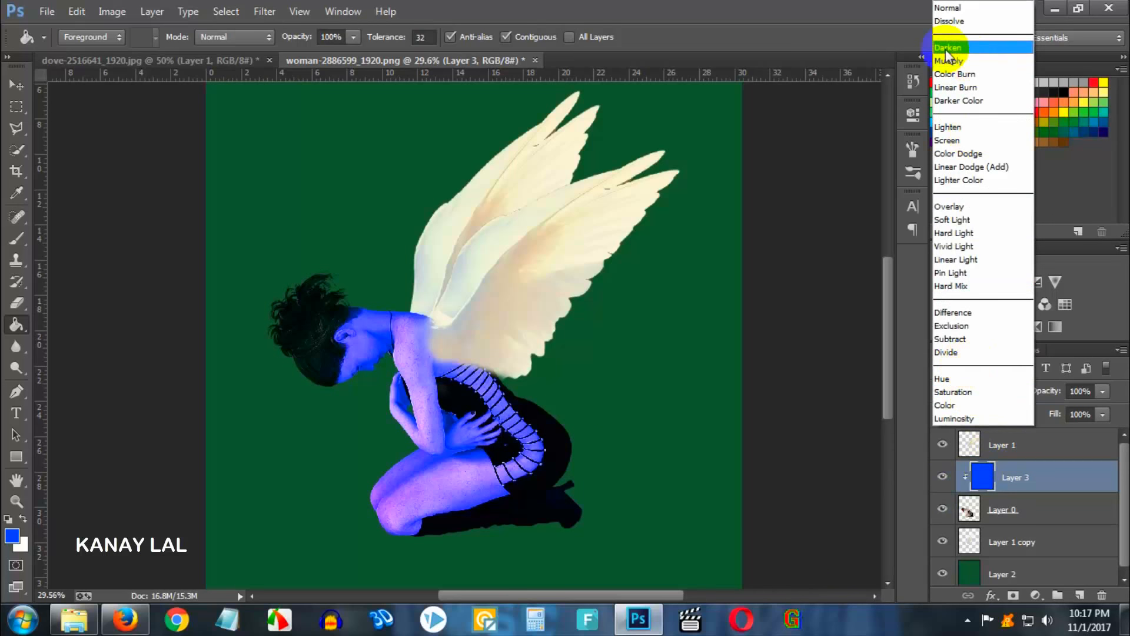
{"action": "left_click", "coordinate": [945, 48]}
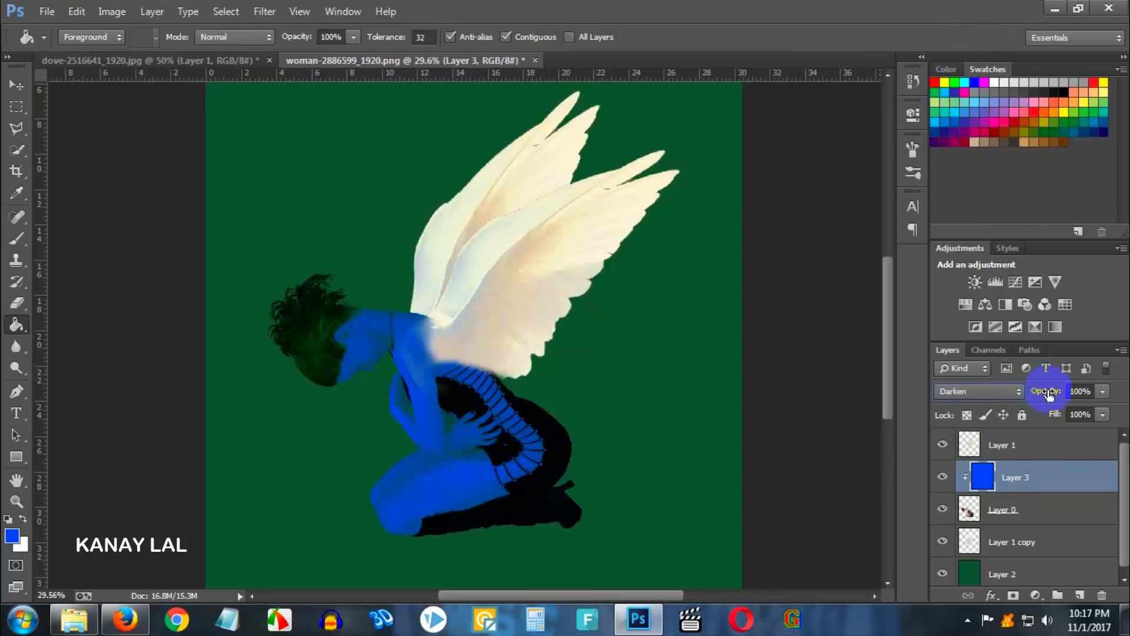
{"action": "key", "text": "Down"}
{"action": "key", "text": "Down"}
{"action": "key", "text": "Down"}
{"action": "key", "text": "Down"}
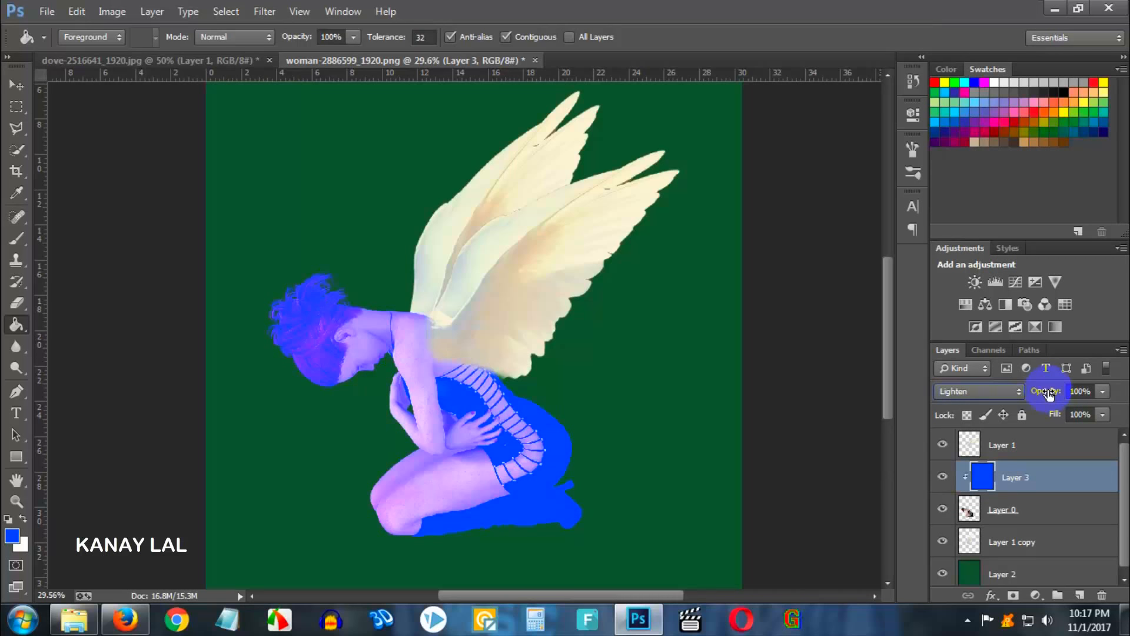
{"action": "key", "text": "Down"}
{"action": "key", "text": "Down"}
{"action": "key", "text": "Down"}
{"action": "key", "text": "Down"}
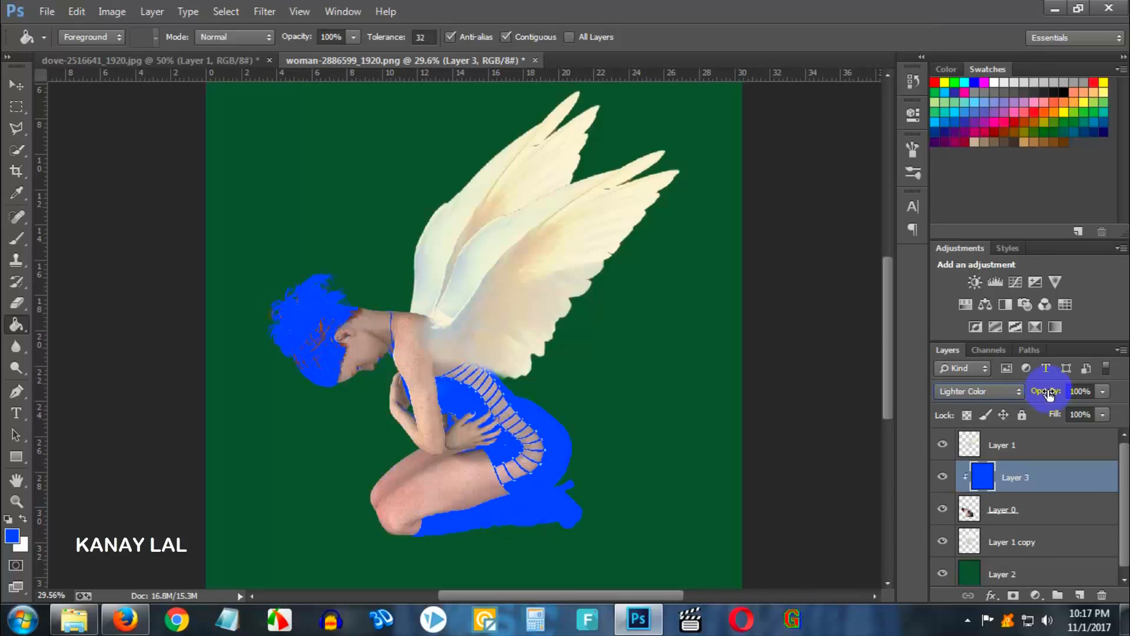
{"action": "key", "text": "Up"}
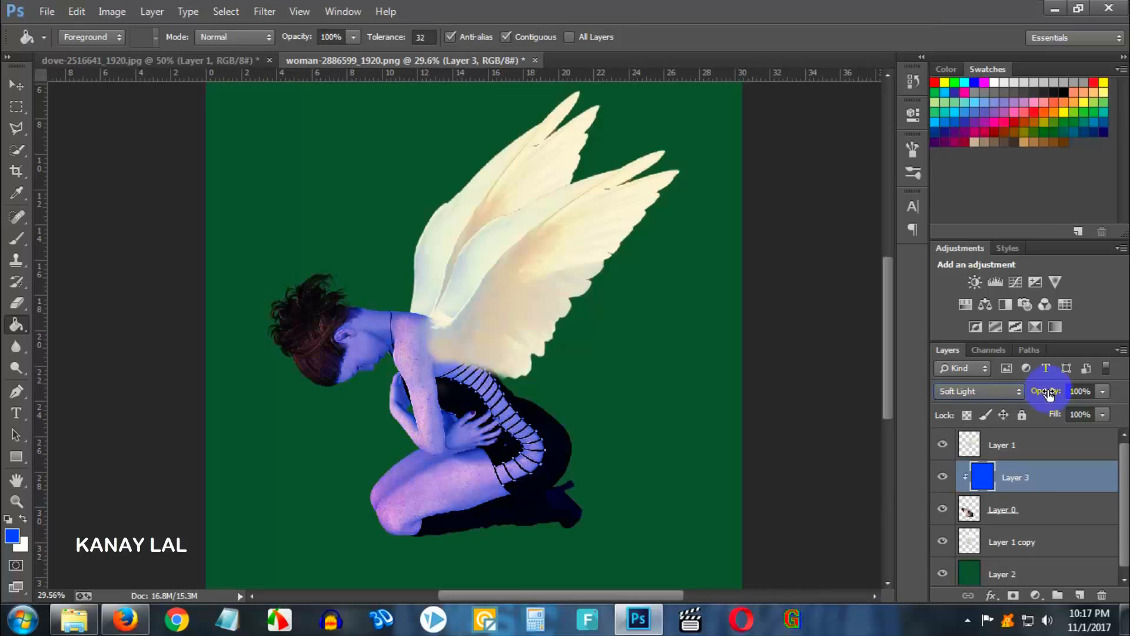
{"action": "key", "text": "Down"}
{"action": "key", "text": "Down"}
{"action": "key", "text": "Down"}
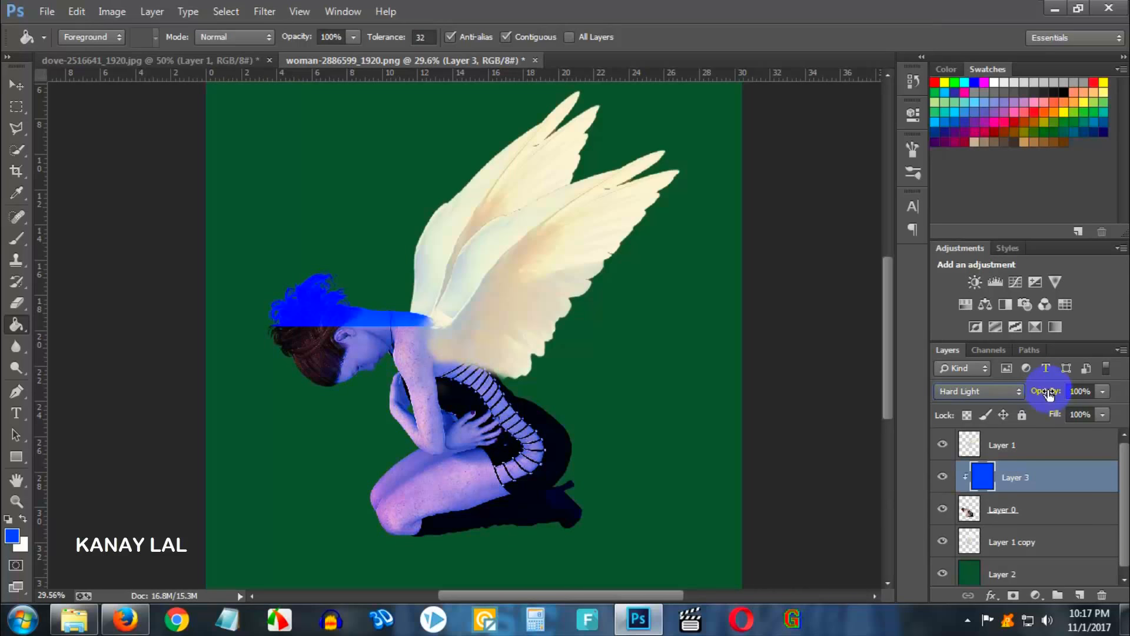
{"action": "key", "text": "Down"}
{"action": "key", "text": "Down"}
{"action": "key", "text": "Down"}
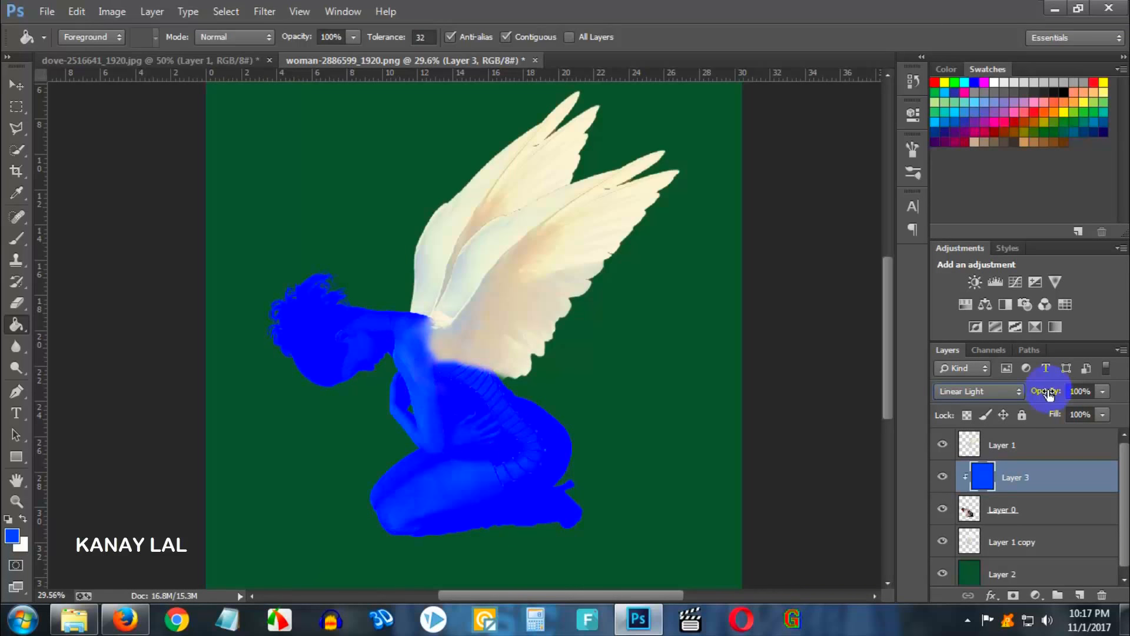
{"action": "key", "text": "Down"}
{"action": "key", "text": "Down"}
{"action": "key", "text": "Down"}
{"action": "key", "text": "Down"}
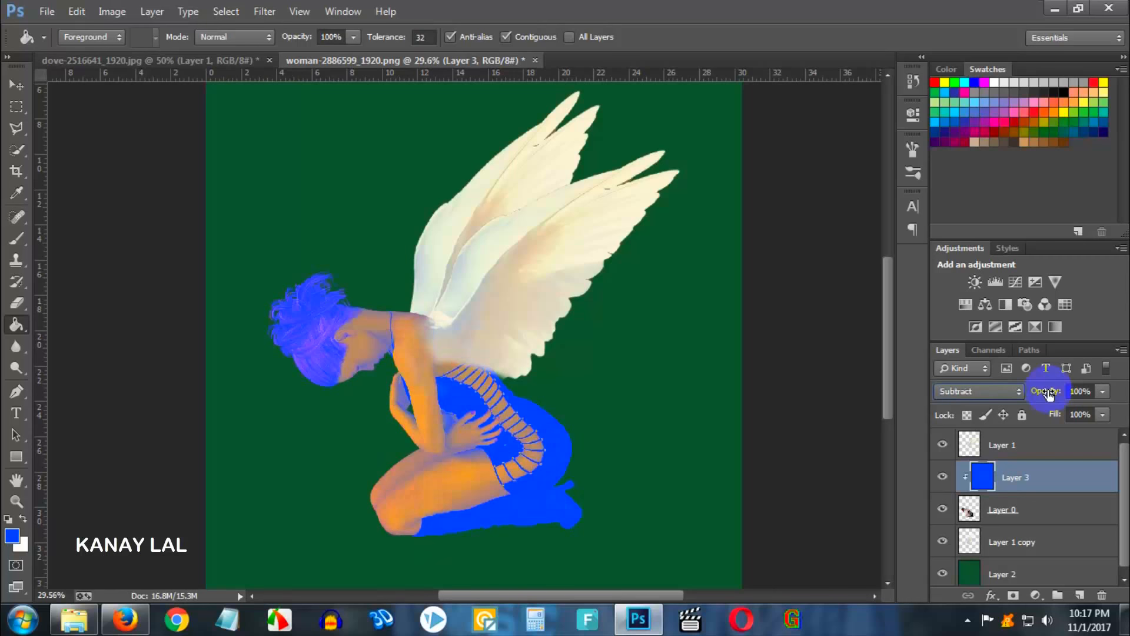
{"action": "key", "text": "Down"}
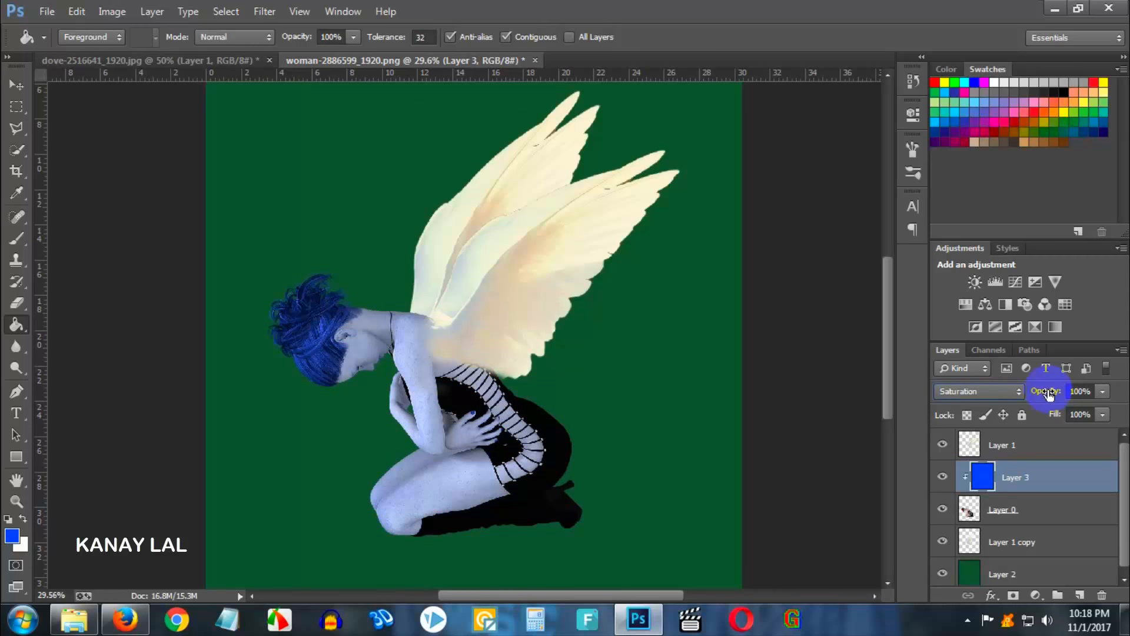
{"action": "key", "text": "Down"}
{"action": "key", "text": "Down"}
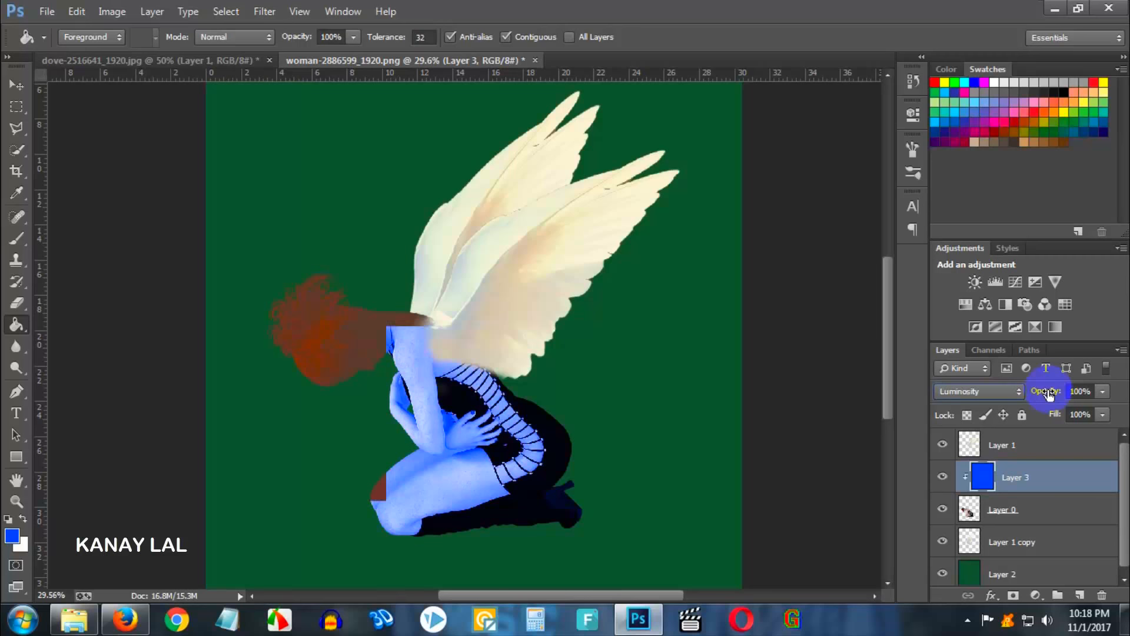
{"action": "key", "text": "Up"}
{"action": "key", "text": "Up"}
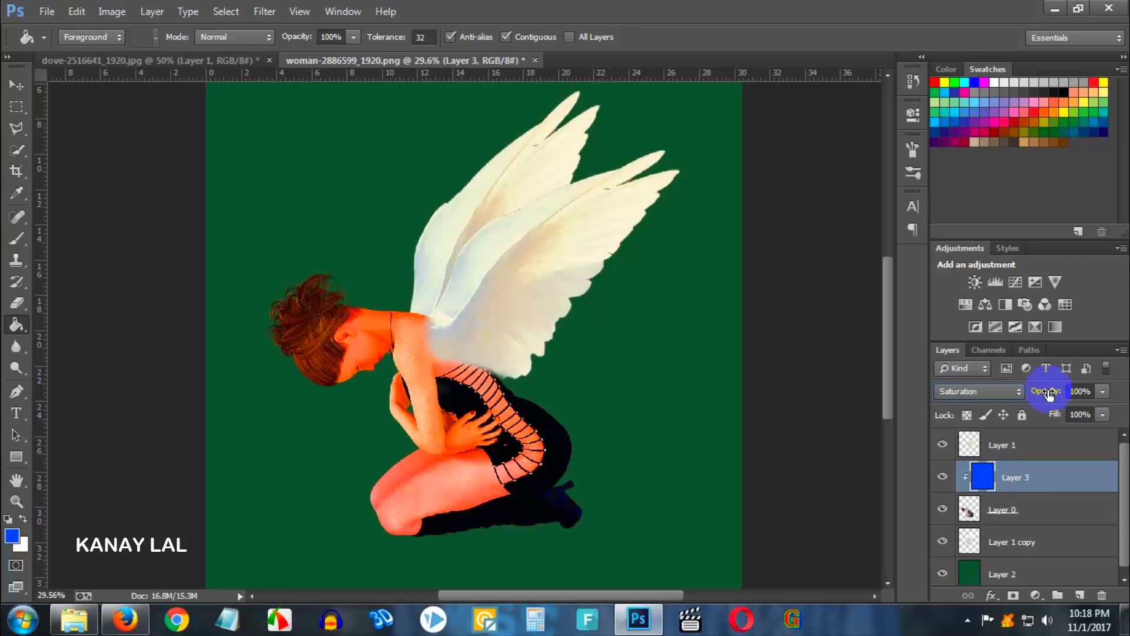
{"action": "key", "text": "Up"}
{"action": "key", "text": "Up"}
{"action": "key", "text": "Up"}
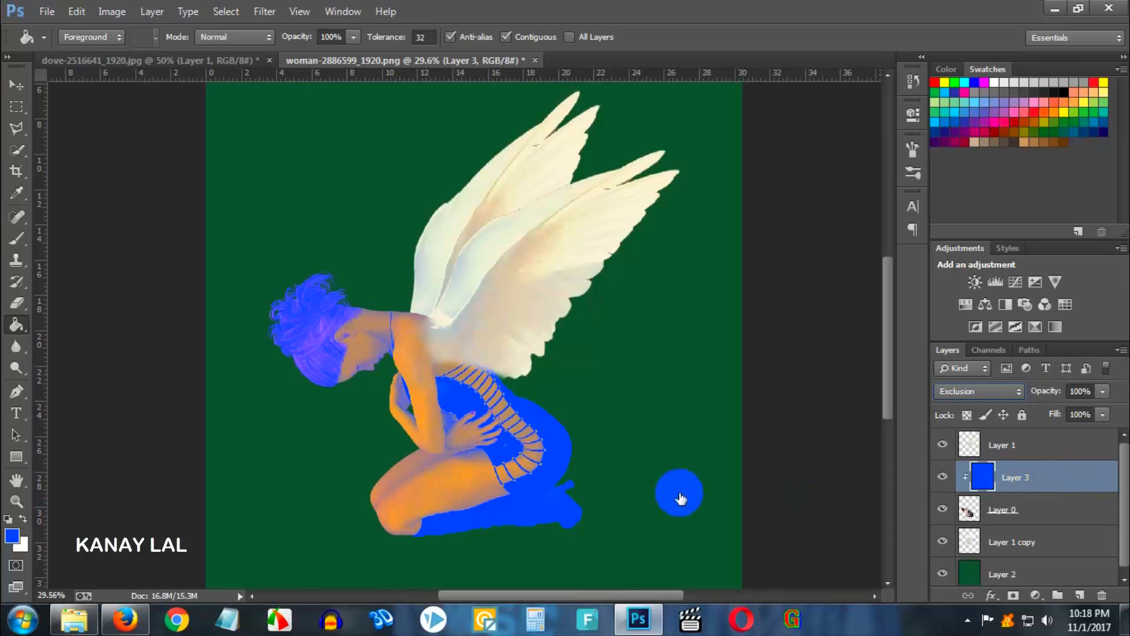
{"action": "left_click_drag", "start_coordinate": [1055, 480], "coordinate": [1102, 595]}
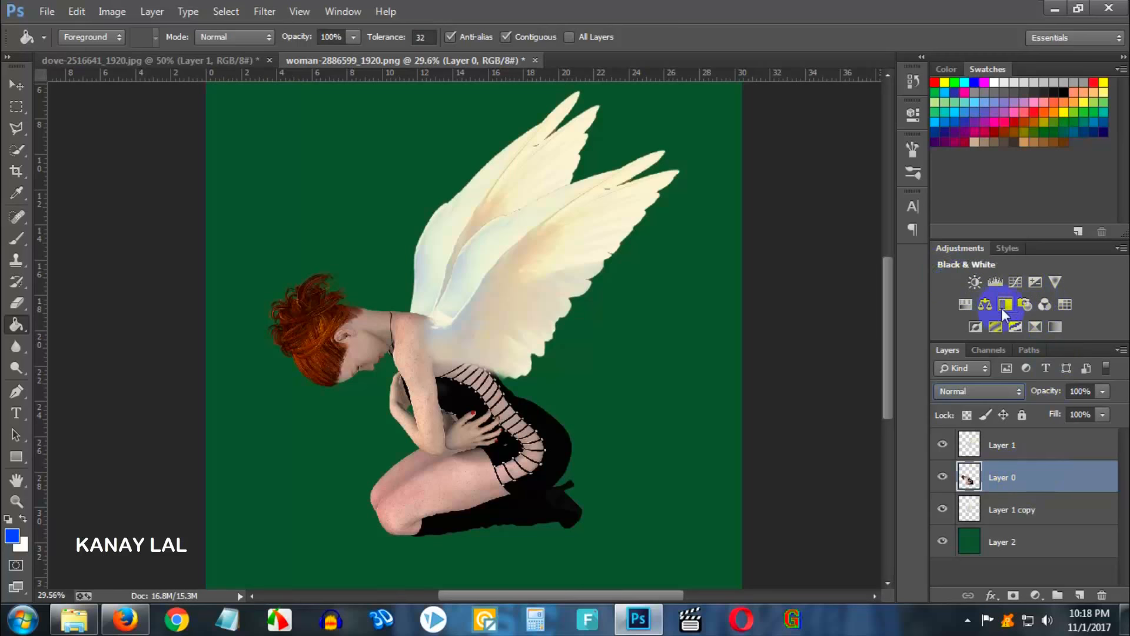
- Add a Photo Filter adjustment layer above the woman's layer and set its density to 100%
{"action": "left_click", "coordinate": [1025, 304]}
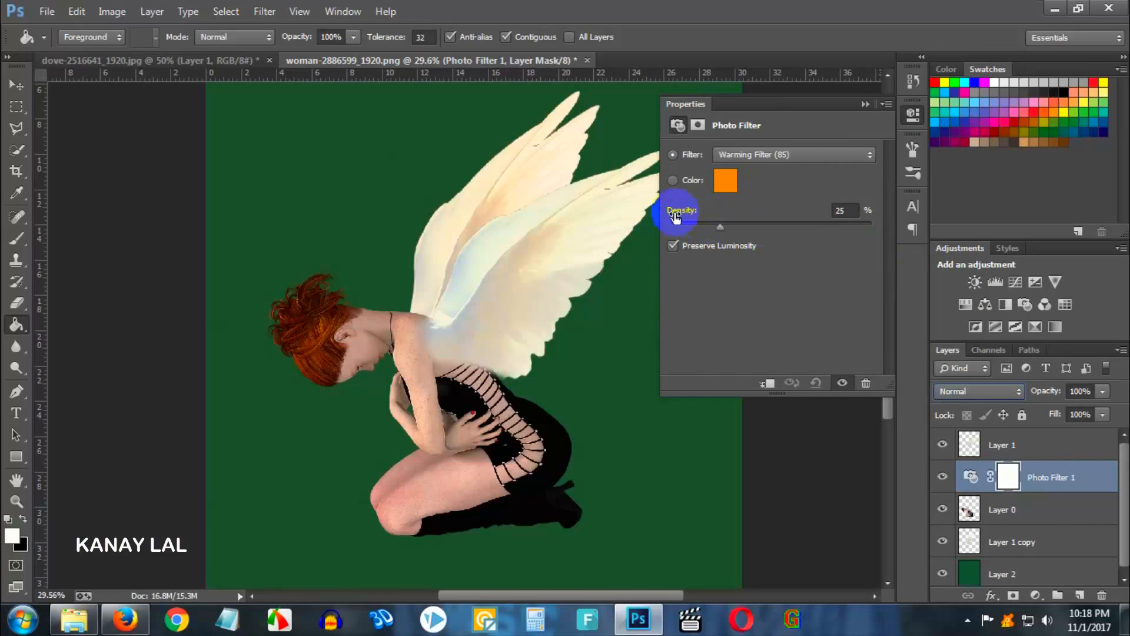
{"action": "left_click_drag", "start_coordinate": [717, 225], "coordinate": [874, 227]}
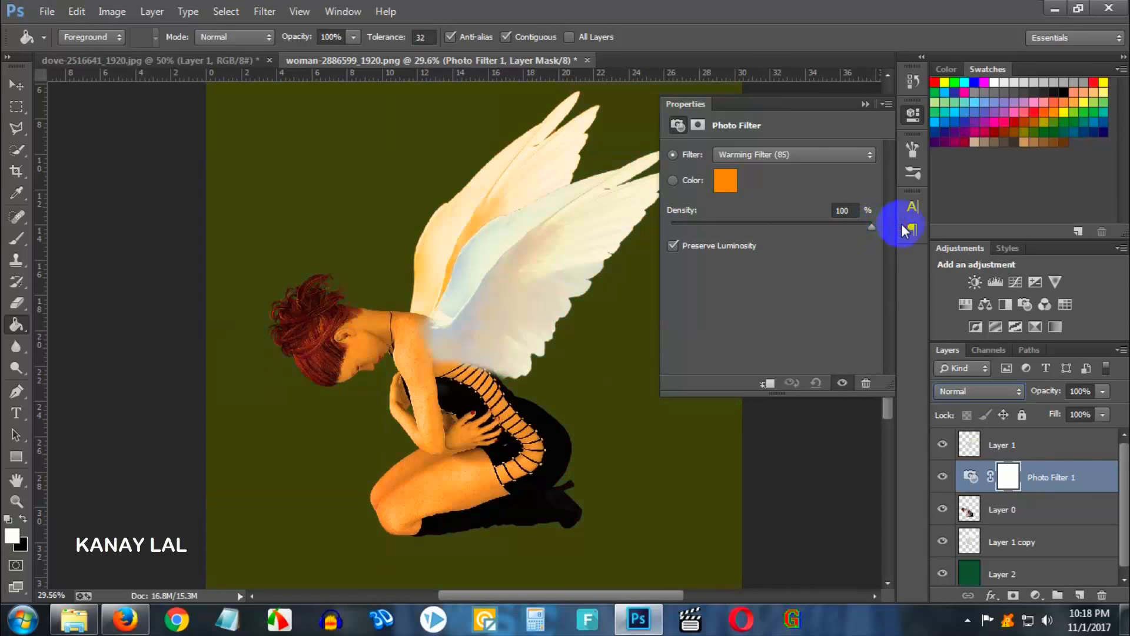
- Preview the Photo Filter presets one by one and settle on the Cyan filter
{"action": "left_click", "coordinate": [769, 154]}
{"action": "left_click", "coordinate": [763, 181]}
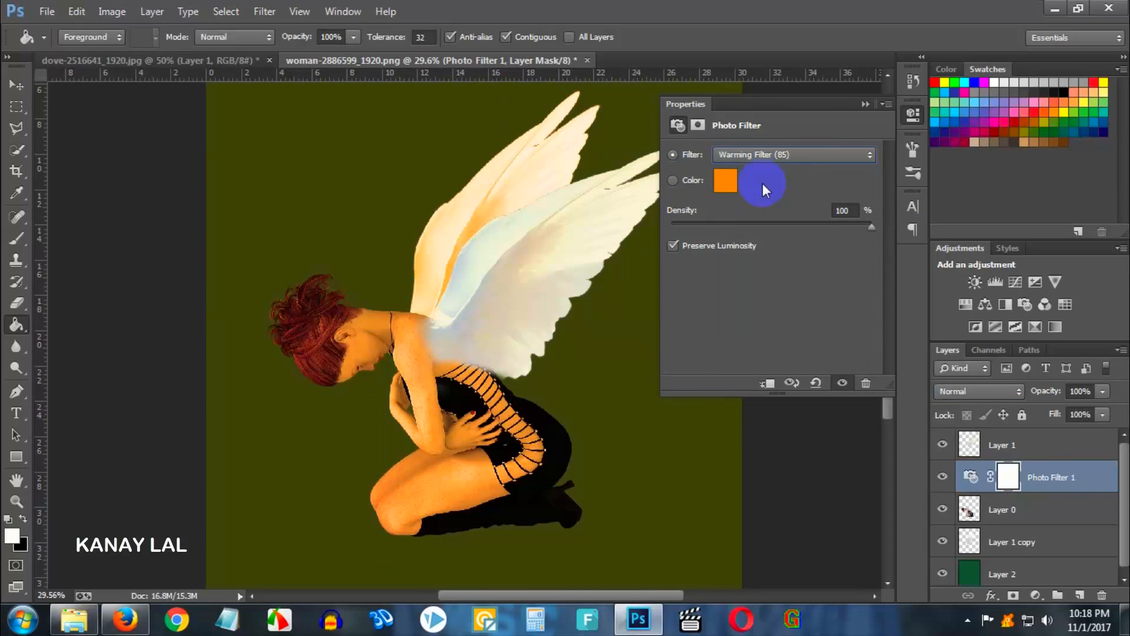
{"action": "key", "text": "Down"}
{"action": "key", "text": "Down"}
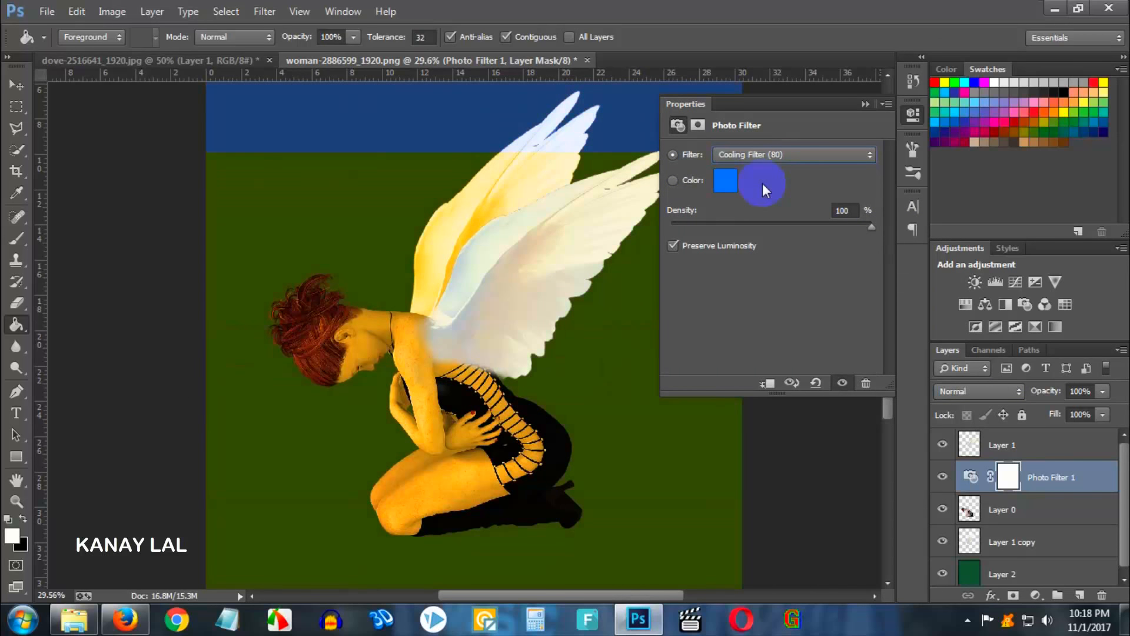
{"action": "key", "text": "Down"}
{"action": "key", "text": "Down"}
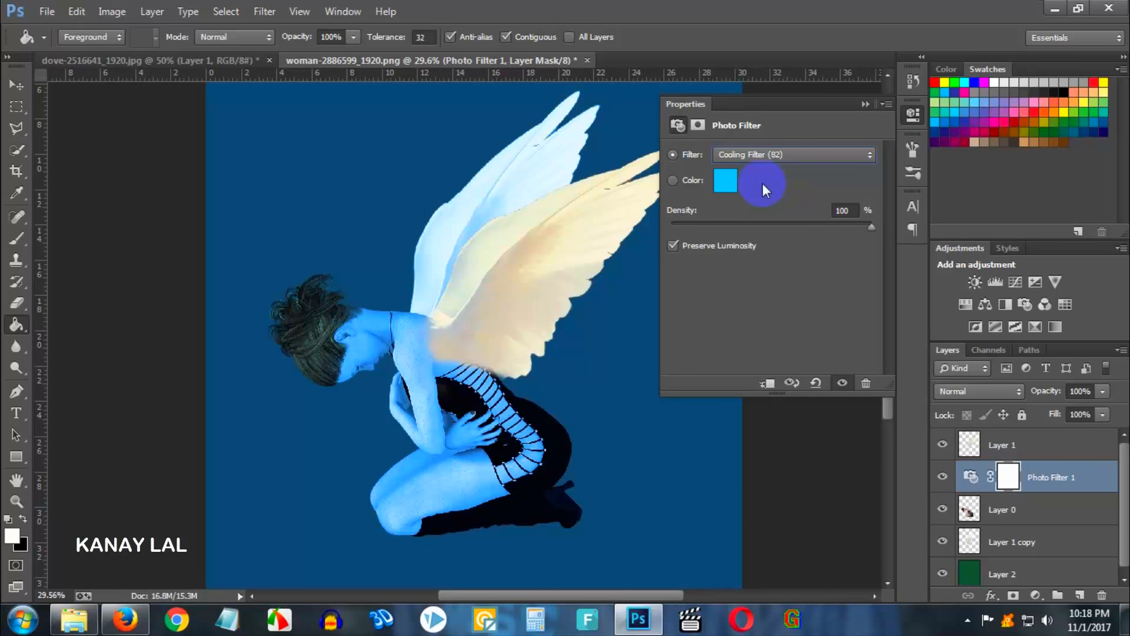
{"action": "key", "text": "Down"}
{"action": "key", "text": "Up"}
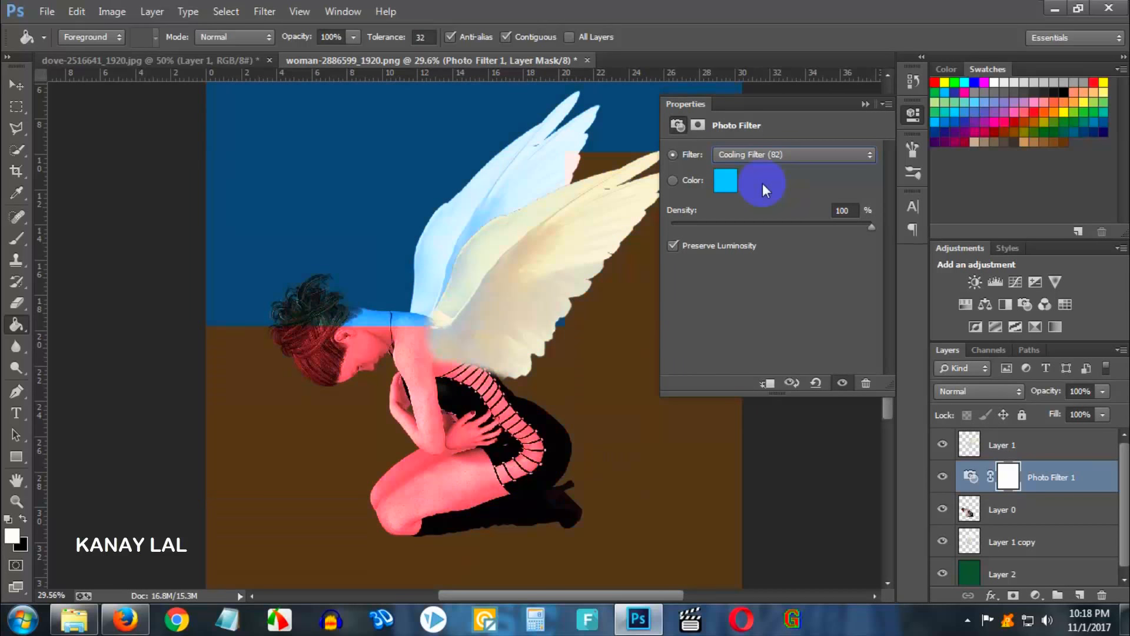
{"action": "key", "text": "Down"}
{"action": "key", "text": "Down"}
{"action": "key", "text": "Down"}
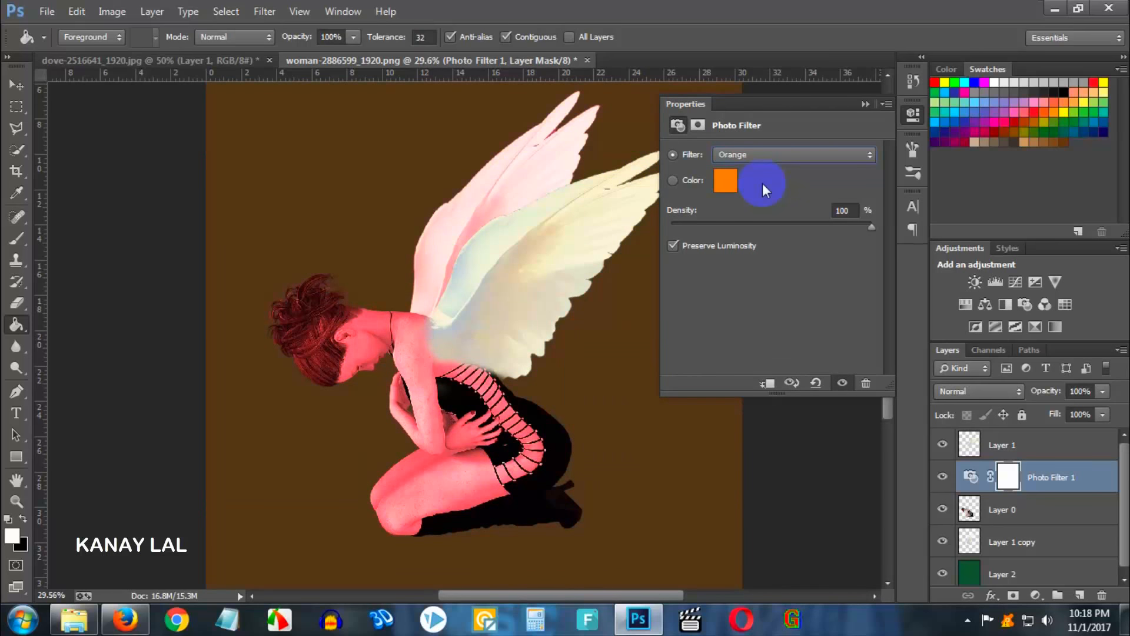
{"action": "key", "text": "Down"}
{"action": "key", "text": "Down"}
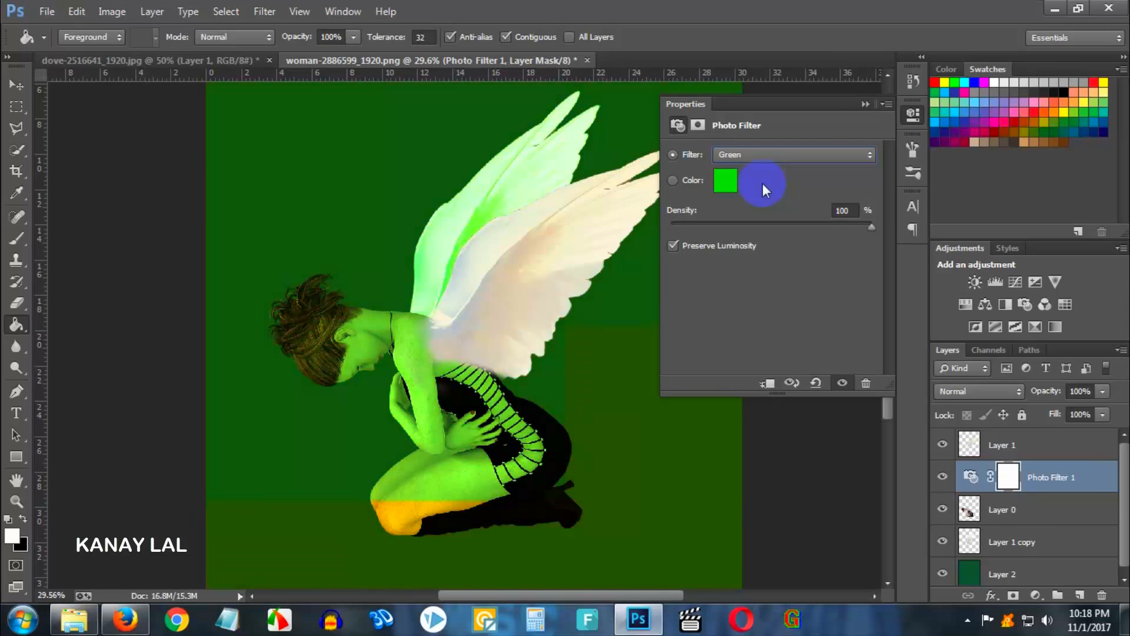
{"action": "key", "text": "Down"}
{"action": "key", "text": "Down"}
{"action": "key", "text": "Down"}
{"action": "key", "text": "Down"}
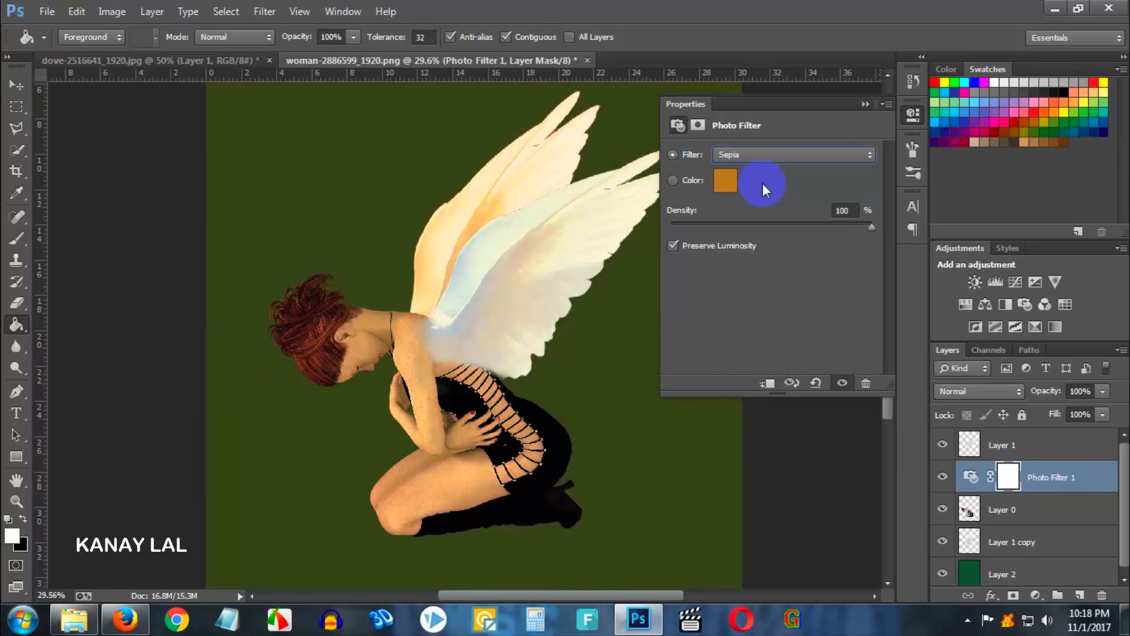
{"action": "key", "text": "Down"}
{"action": "key", "text": "Down"}
{"action": "key", "text": "Down"}
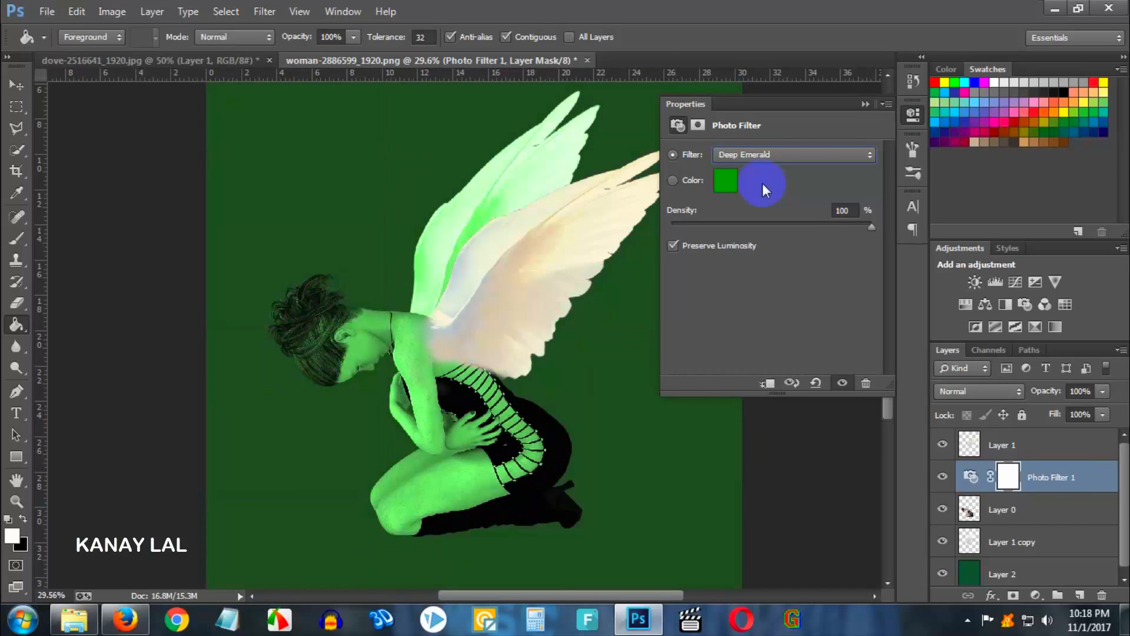
{"action": "key", "text": "Down"}
{"action": "key", "text": "Down"}
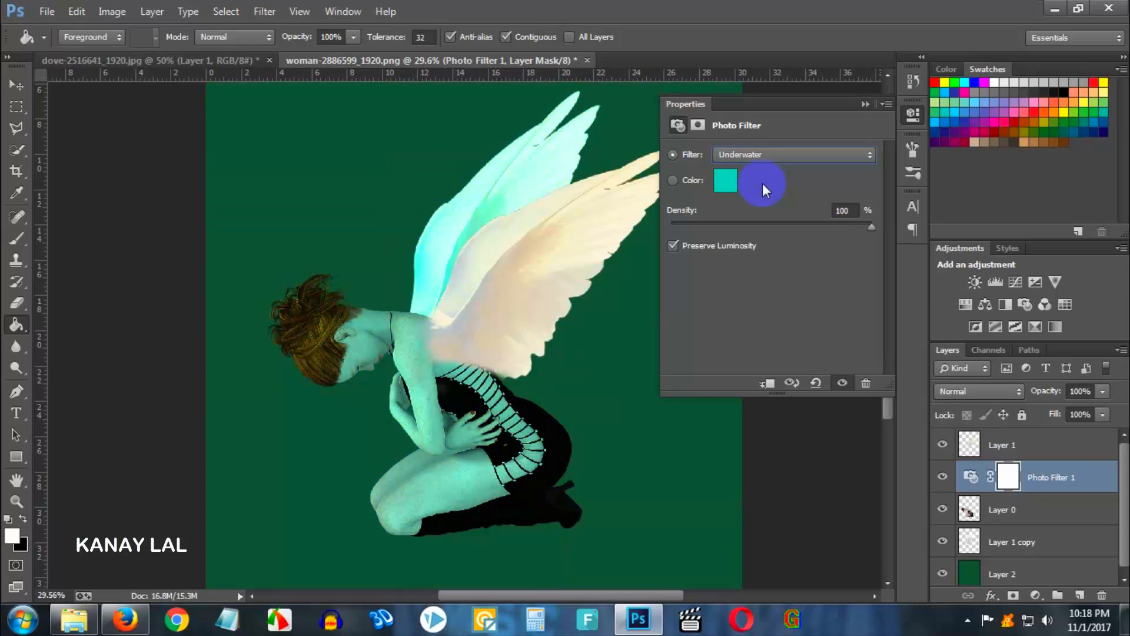
{"action": "key", "text": "Up"}
{"action": "key", "text": "Down"}
{"action": "key", "text": "Up"}
{"action": "key", "text": "Up"}
{"action": "key", "text": "Up"}
{"action": "key", "text": "Up"}
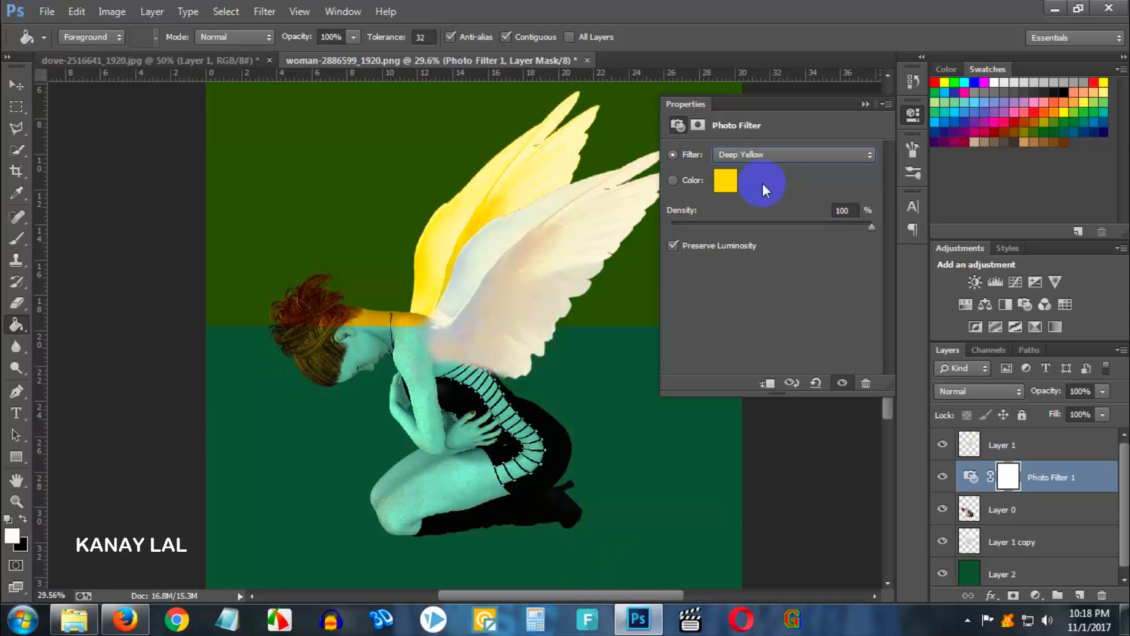
{"action": "key", "text": "Up"}
{"action": "key", "text": "Up"}
{"action": "key", "text": "Up"}
{"action": "key", "text": "Up"}
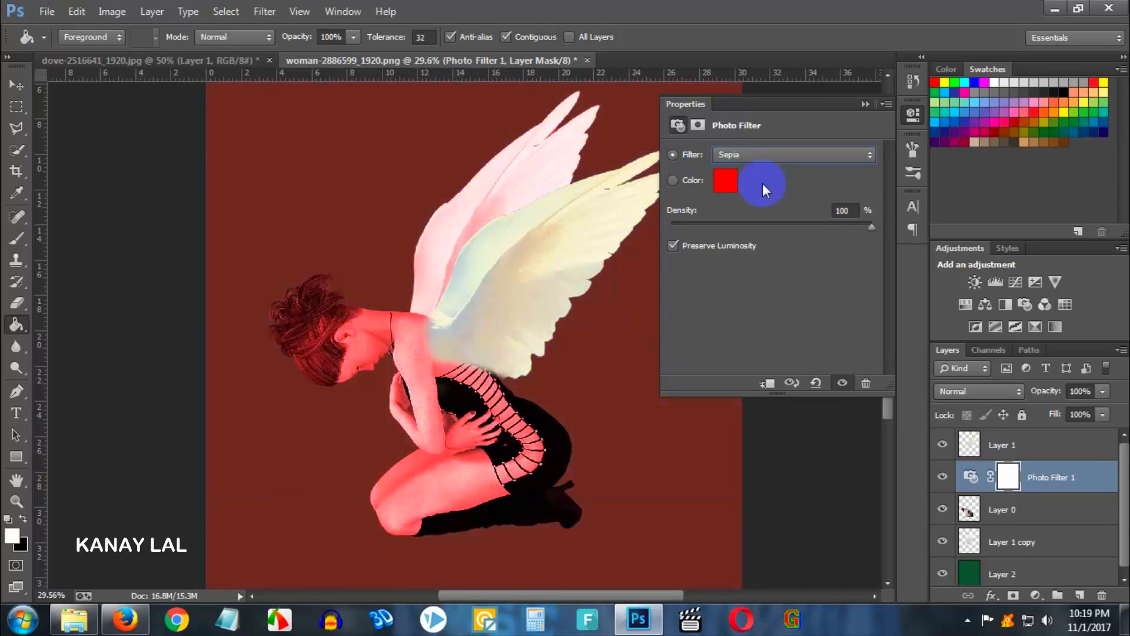
{"action": "key", "text": "Up"}
{"action": "key", "text": "Up"}
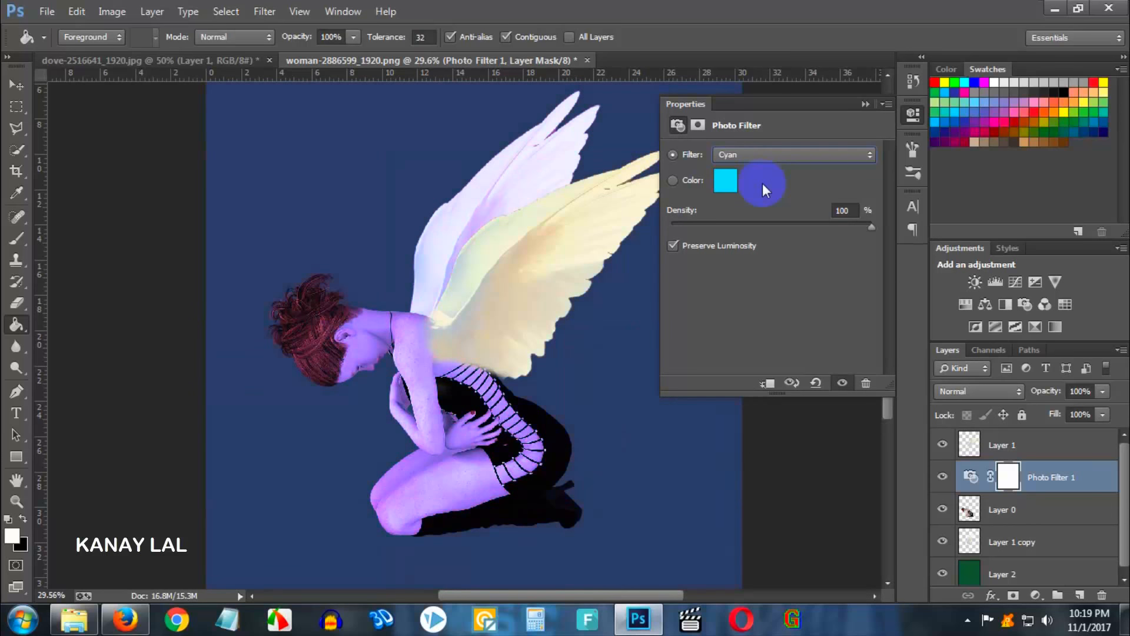
{"action": "key", "text": "Down"}
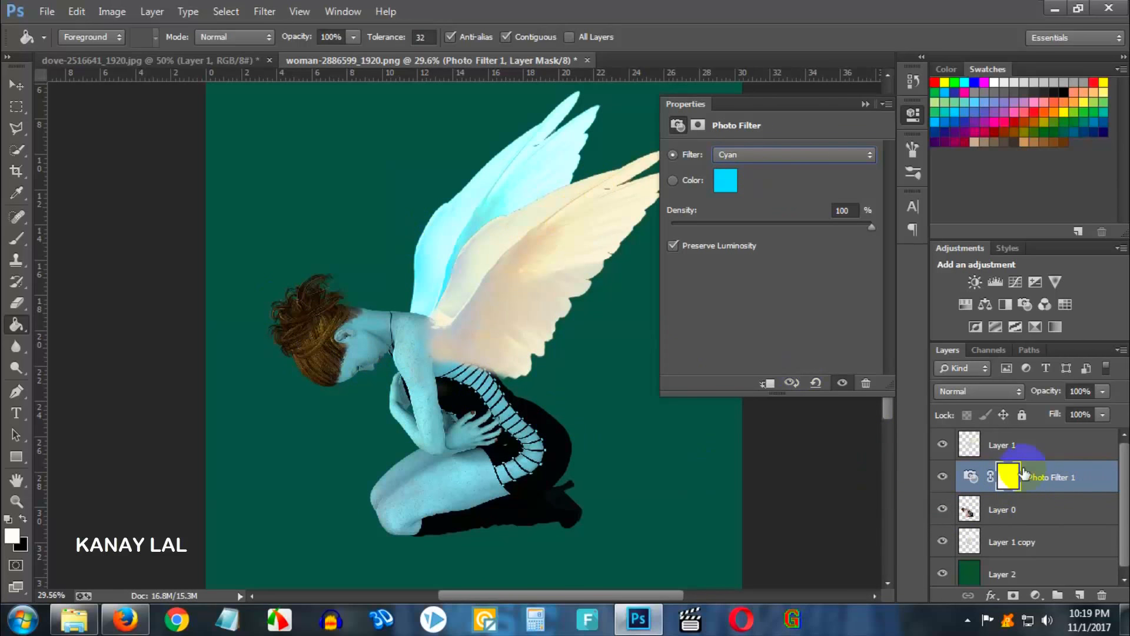
- Clip the Photo Filter layer to the woman's layer as a clipping mask, then undo the clipping
{"action": "right_click", "coordinate": [1073, 478]}
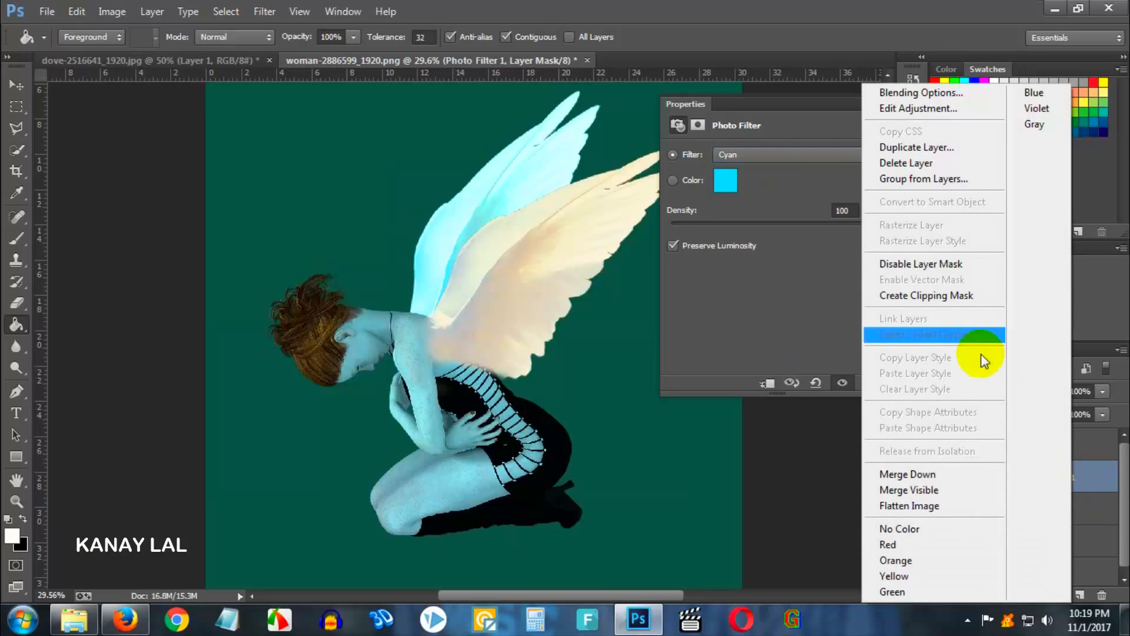
{"action": "left_click", "coordinate": [935, 298]}
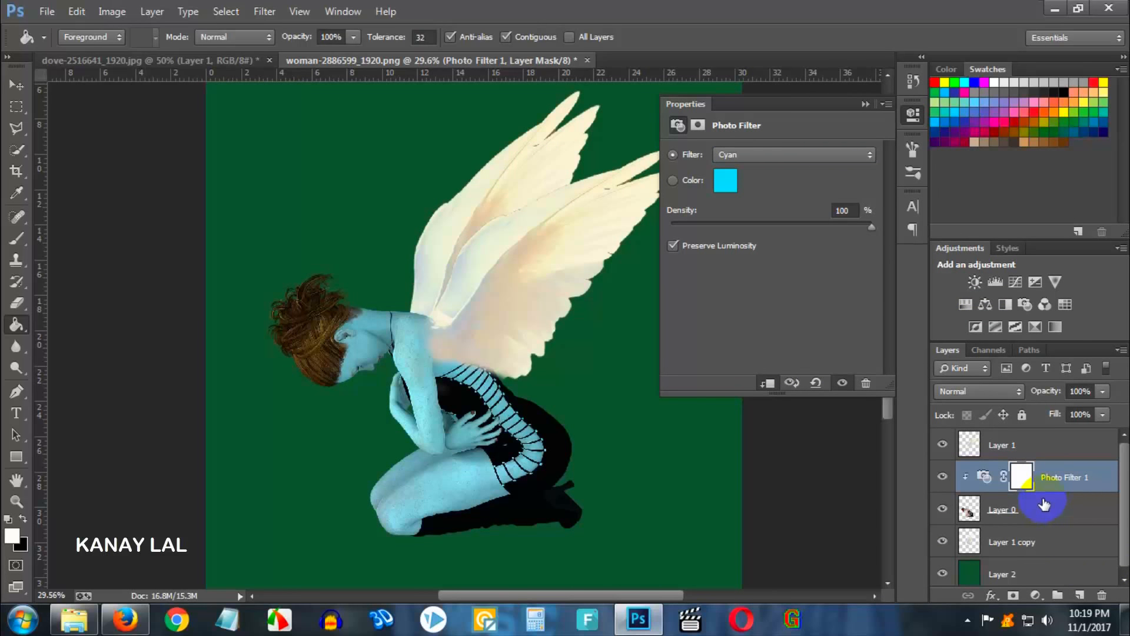
{"action": "left_click", "coordinate": [865, 104]}
{"action": "scroll", "coordinate": [456, 287], "scroll_direction": "up", "scroll_amount": 2}
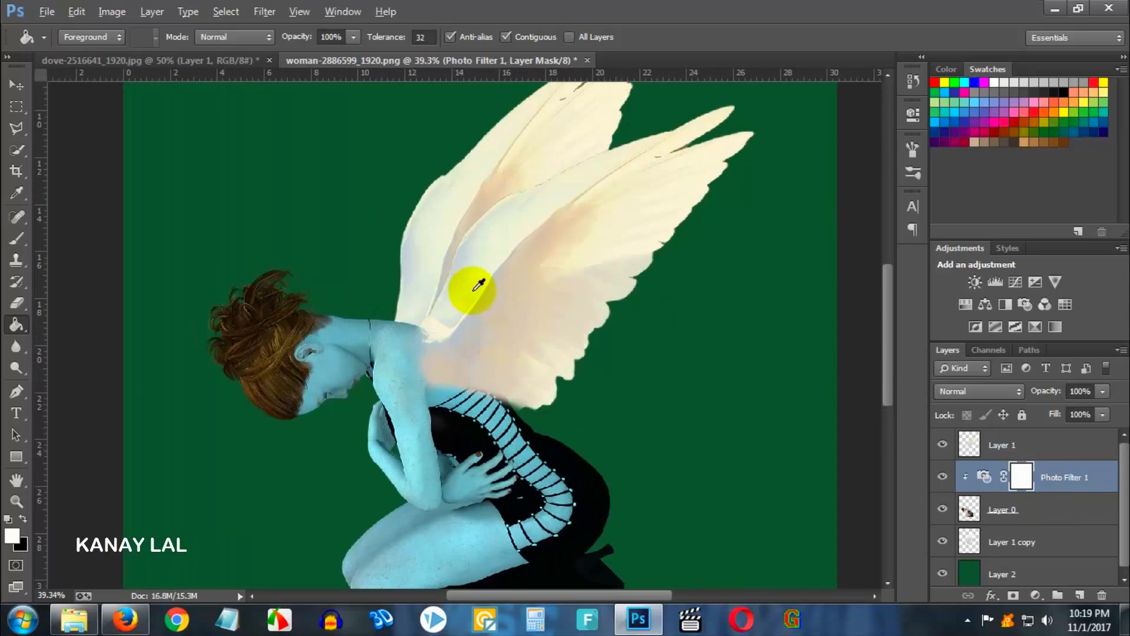
{"action": "scroll", "coordinate": [571, 235], "scroll_direction": "down", "scroll_amount": 2}
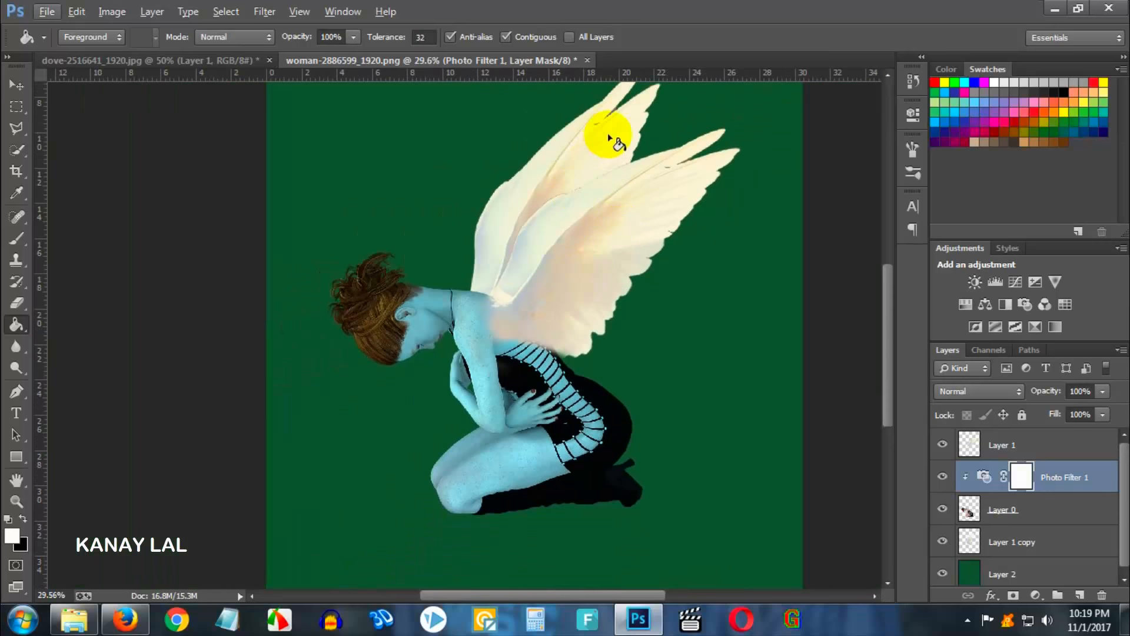
{"action": "scroll", "coordinate": [610, 138], "scroll_direction": "down", "scroll_amount": 1}
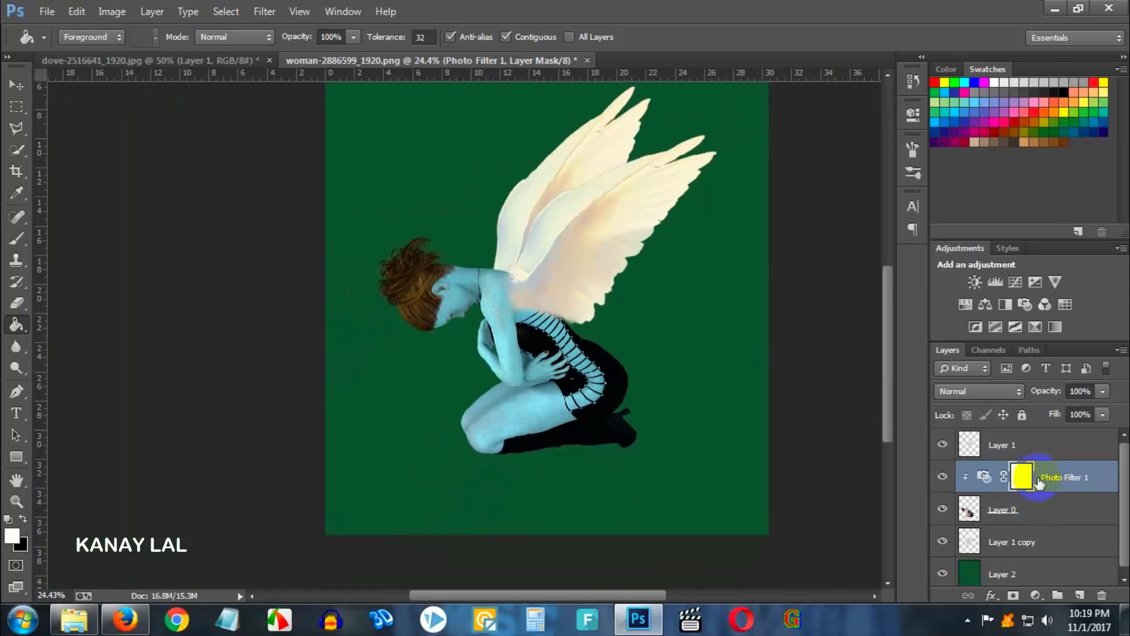
{"action": "left_click", "coordinate": [1021, 449]}
{"action": "mouse_move", "coordinate": [1030, 445]}
{"action": "left_mouse_down"}
{"action": "mouse_move", "coordinate": [1039, 498]}
{"action": "mouse_move", "coordinate": [1036, 450]}
{"action": "left_mouse_up"}
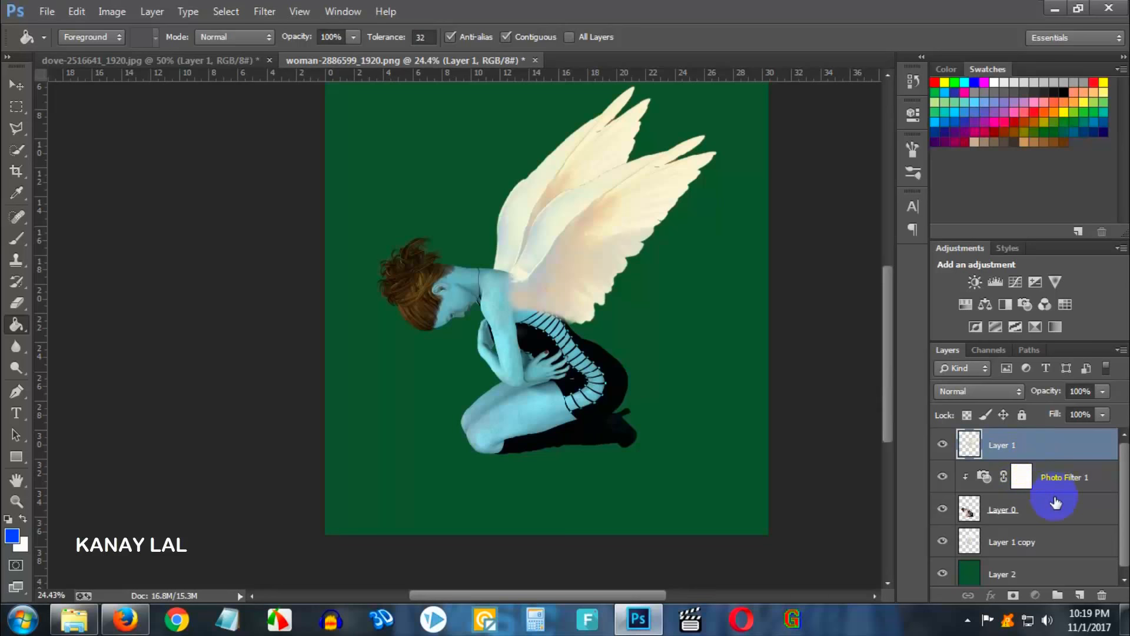
{"action": "key", "text": "ctrl+z"}
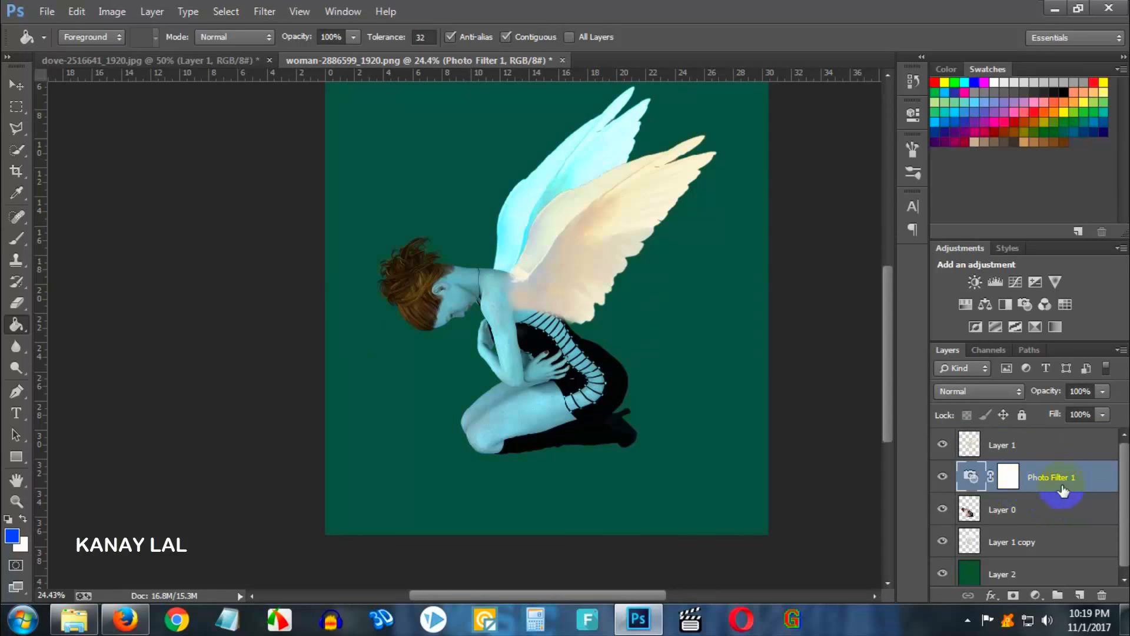
- Move the Photo Filter layer to the top of the layer stack, above the wings layer, and select both layers
{"action": "left_click_drag", "start_coordinate": [1041, 483], "coordinate": [1045, 448]}
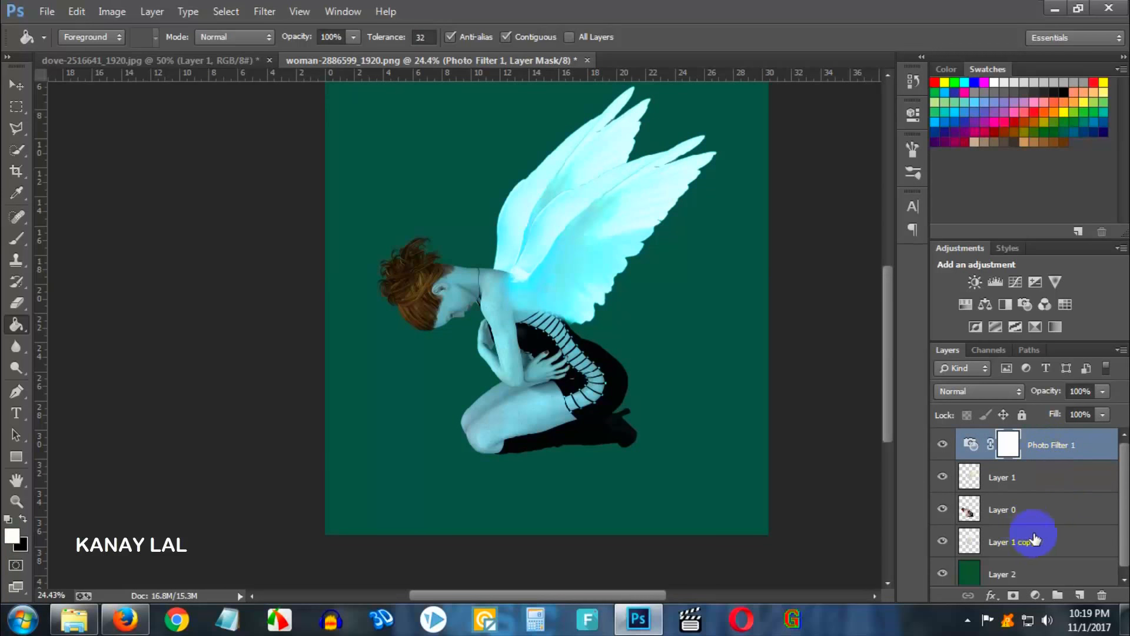
{"action": "left_click", "coordinate": [1032, 482], "text": "ctrl"}
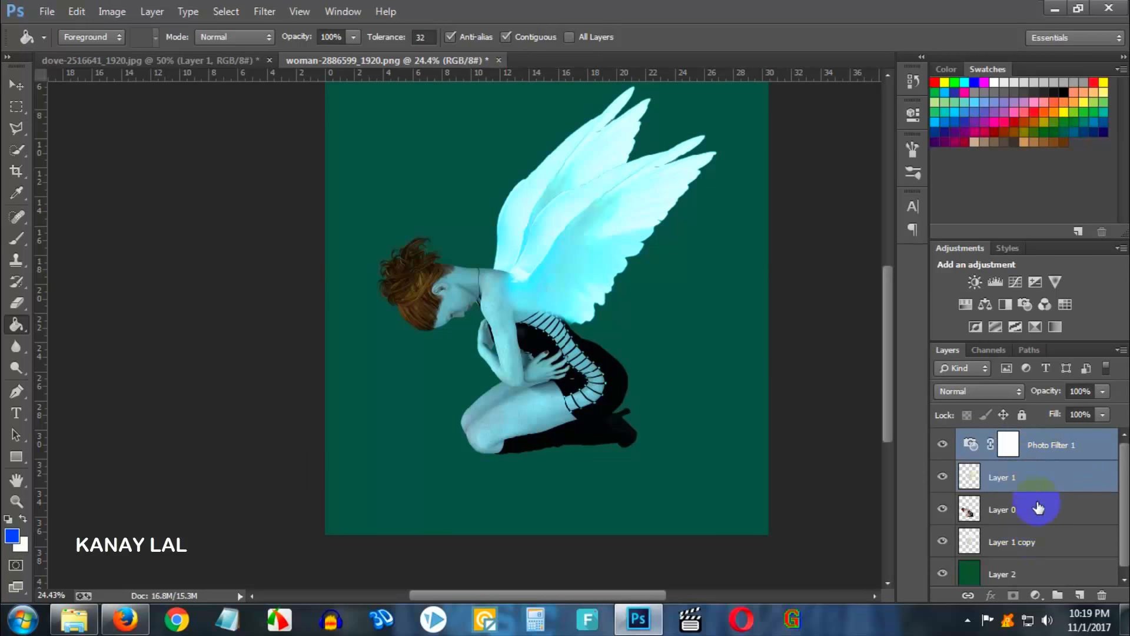
- Group the wings, woman and woman-copy layers into a new group
{"action": "left_click", "coordinate": [1047, 518]}
{"action": "left_click", "coordinate": [1051, 542], "text": "ctrl"}
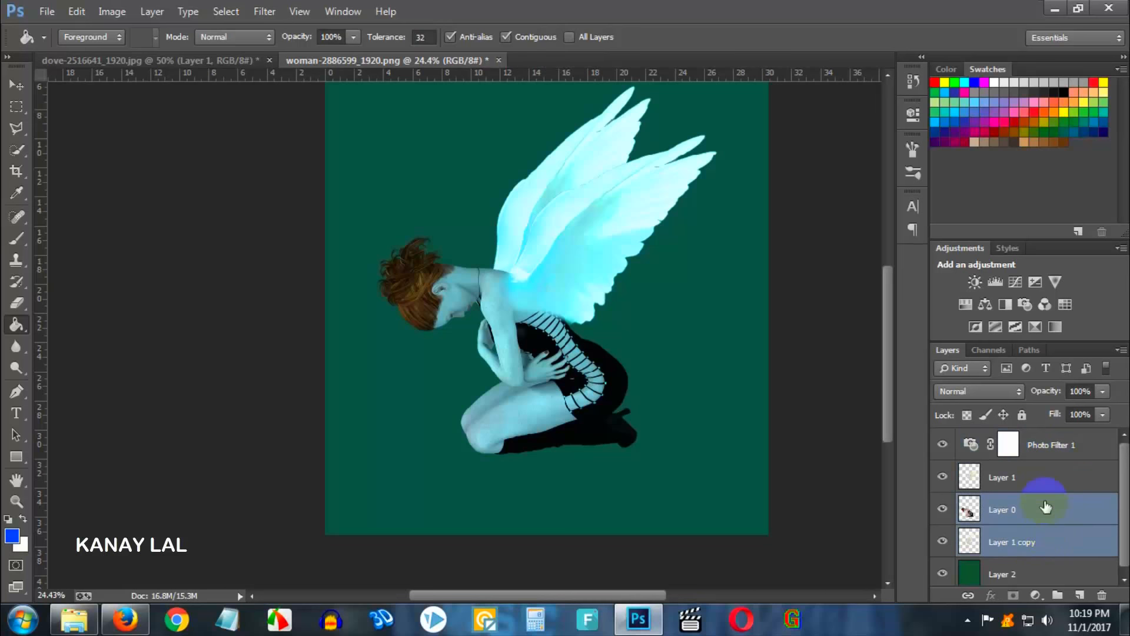
{"action": "left_click", "coordinate": [1046, 490], "text": "ctrl"}
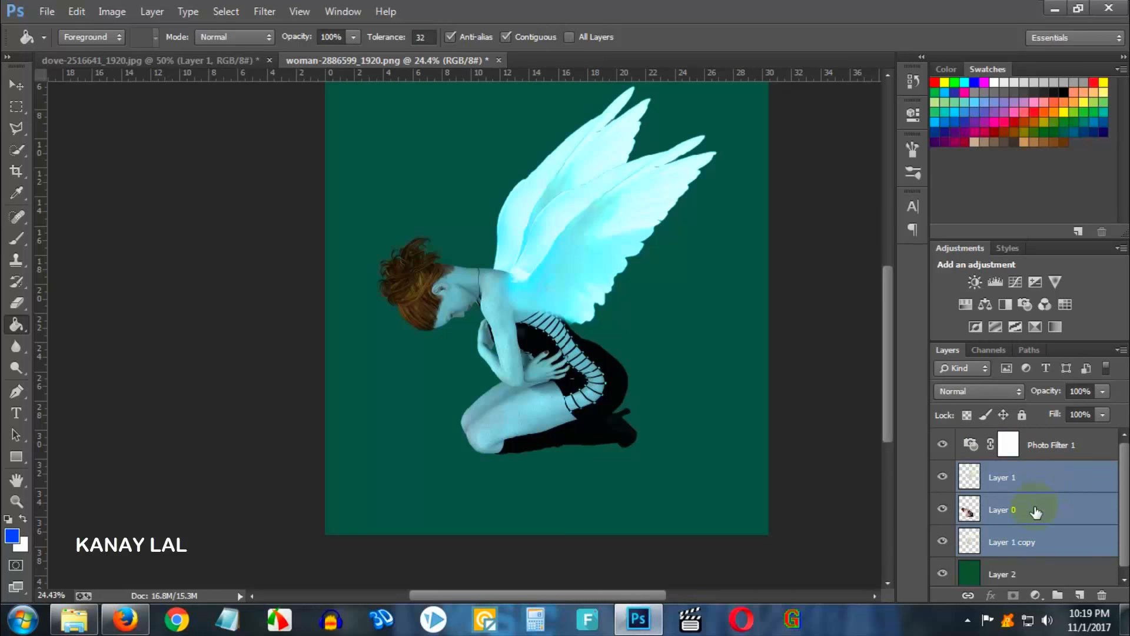
{"action": "key", "text": "ctrl+g"}
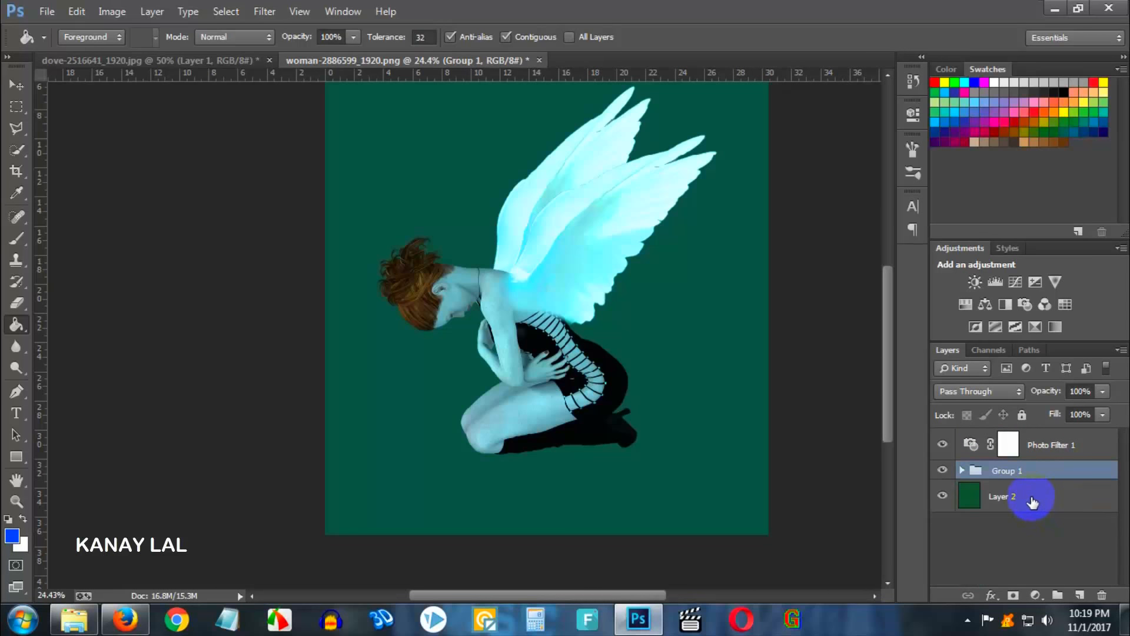
- Clip the Photo Filter layer to the new group as a clipping mask
{"action": "left_click", "coordinate": [1035, 446]}
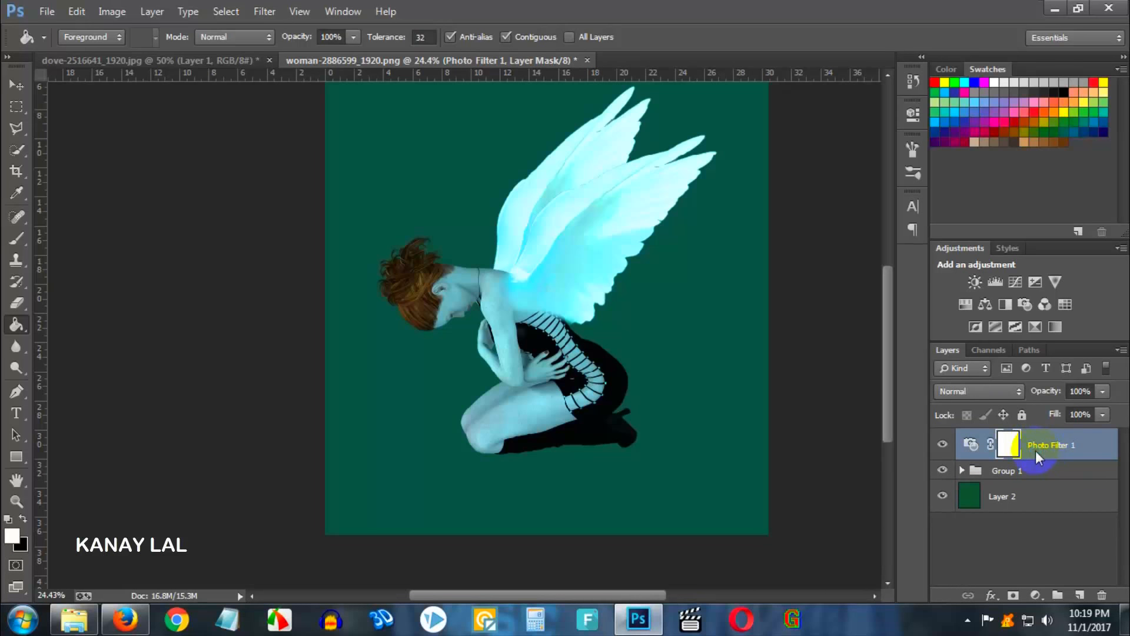
{"action": "right_click", "coordinate": [1036, 450]}
{"action": "left_click", "coordinate": [929, 294]}
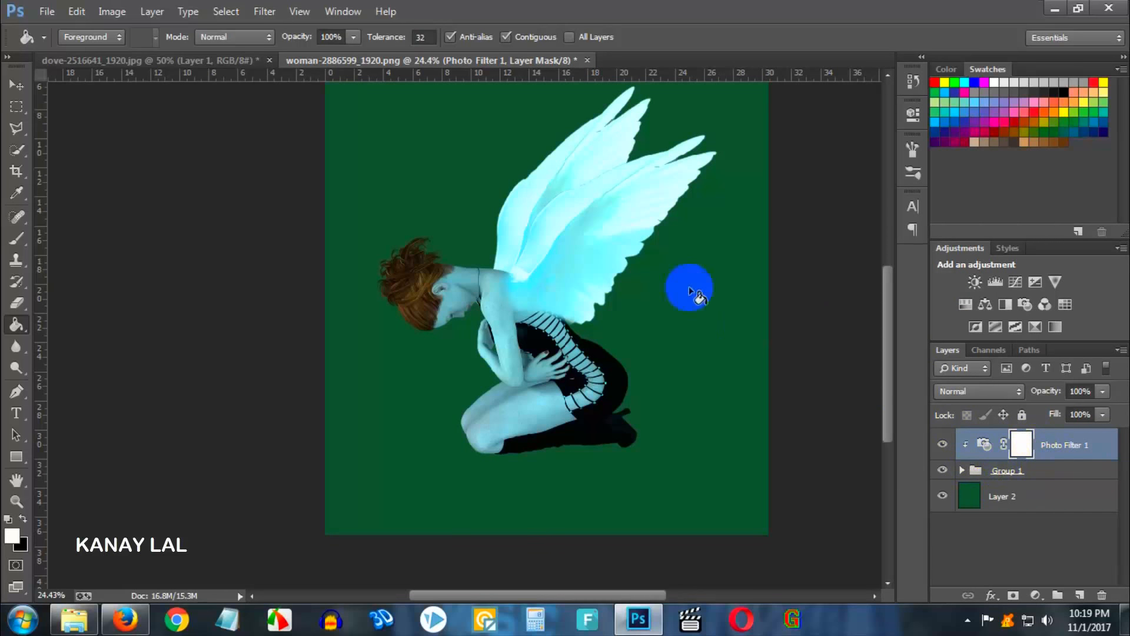
- Expand the group and toggle the wings layer's visibility to inspect where the wings meet the shoulder
{"action": "scroll", "coordinate": [517, 285], "scroll_direction": "up", "scroll_amount": 5}
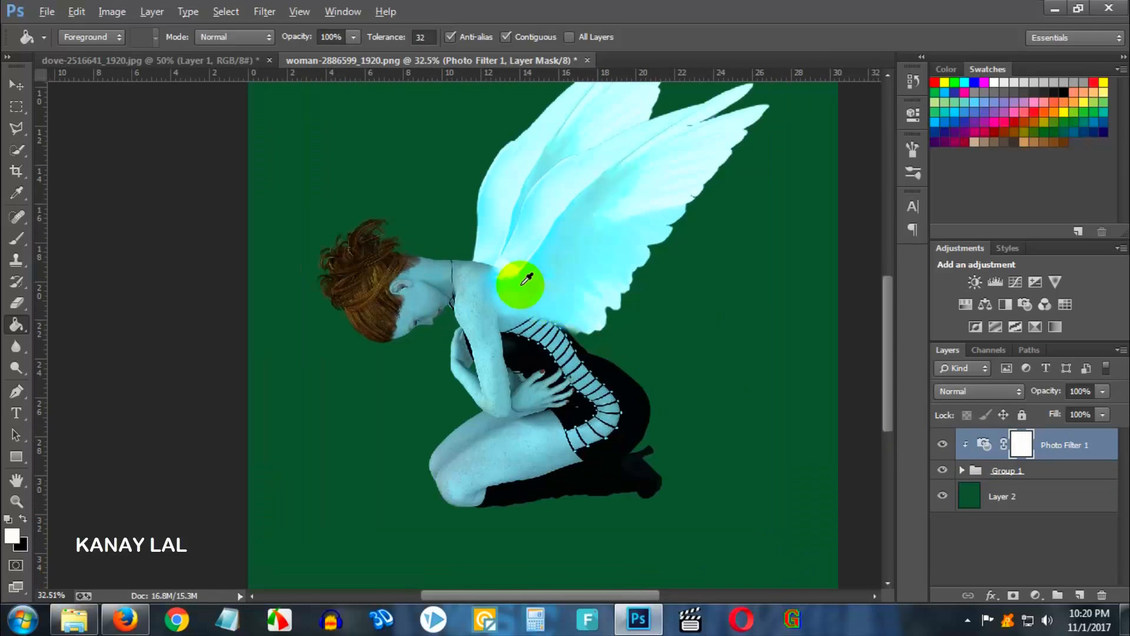
{"action": "scroll", "coordinate": [523, 302], "scroll_direction": "up", "scroll_amount": 2}
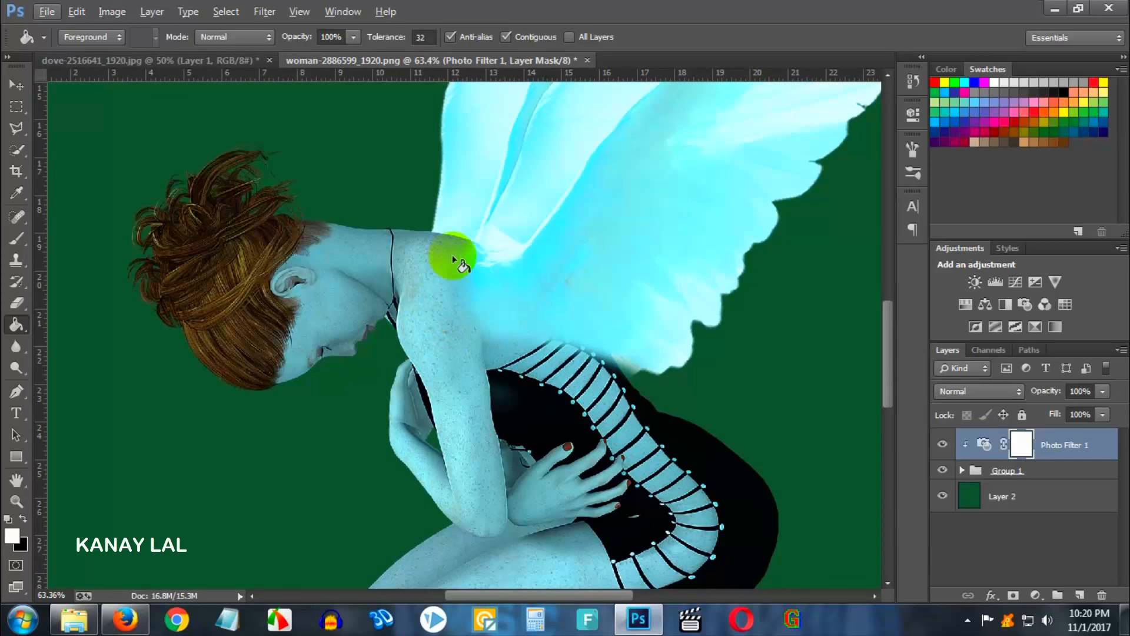
{"action": "scroll", "coordinate": [471, 244], "scroll_direction": "down", "scroll_amount": 3}
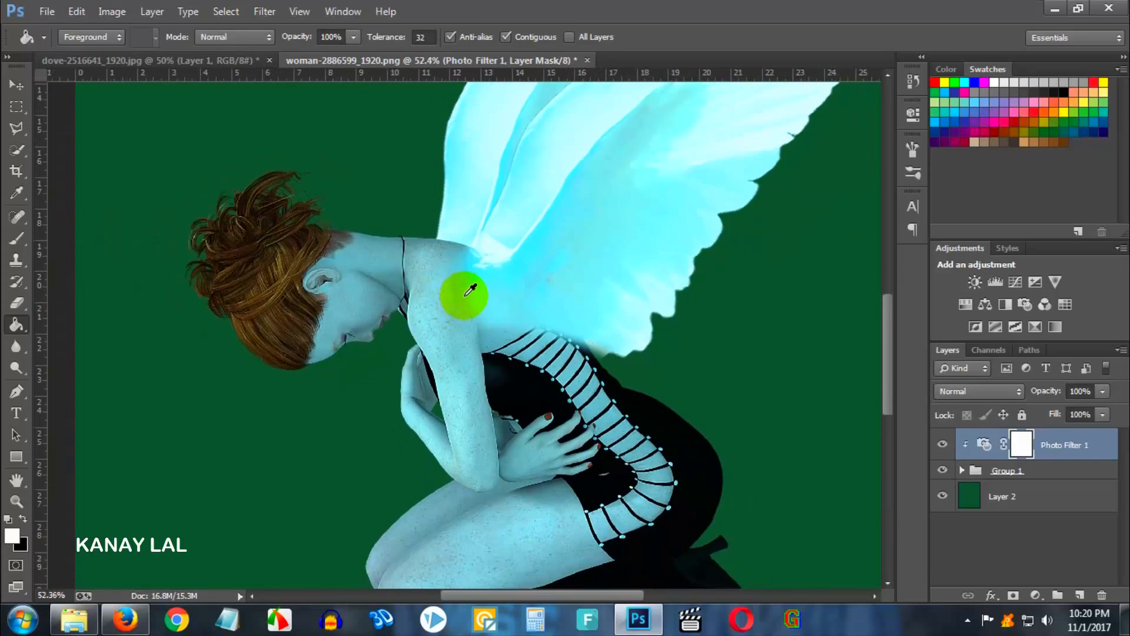
{"action": "scroll", "coordinate": [977, 454], "scroll_direction": "down", "scroll_amount": 6}
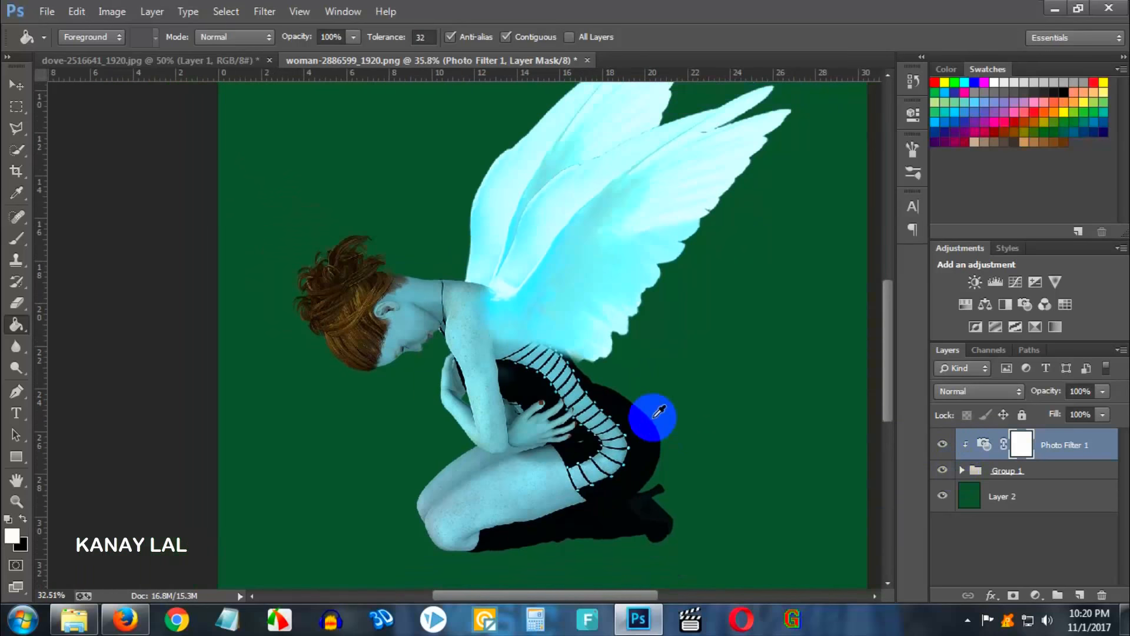
{"action": "left_click", "coordinate": [961, 471]}
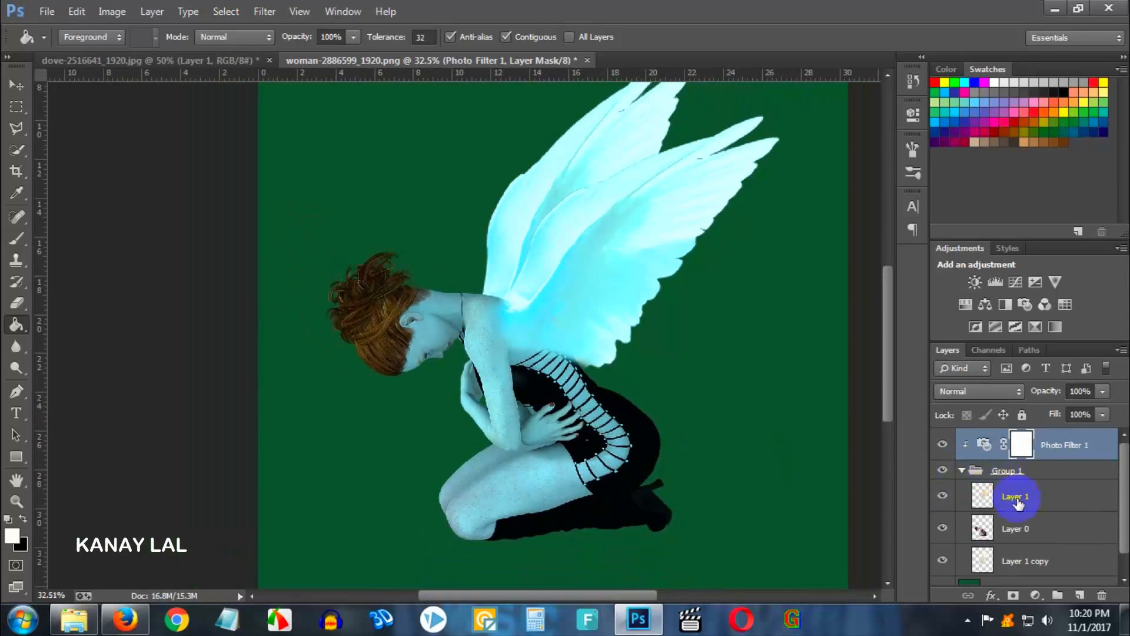
{"action": "left_click", "coordinate": [962, 502]}
{"action": "left_click", "coordinate": [941, 497]}
{"action": "left_click", "coordinate": [941, 497]}
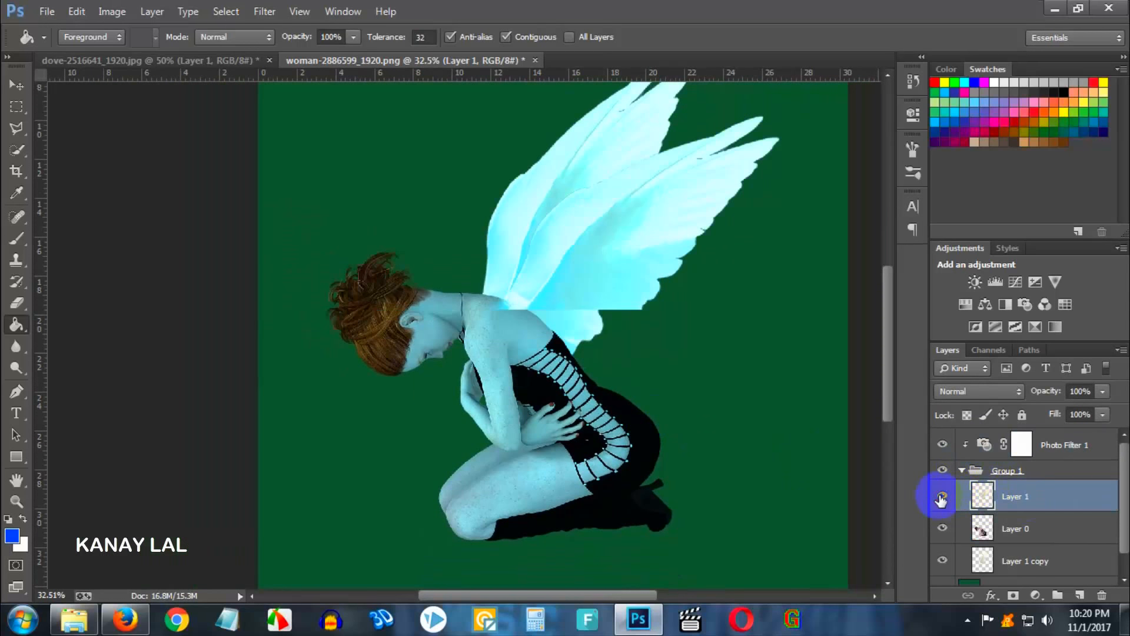
{"action": "left_click", "coordinate": [942, 498]}
{"action": "left_click", "coordinate": [942, 498]}
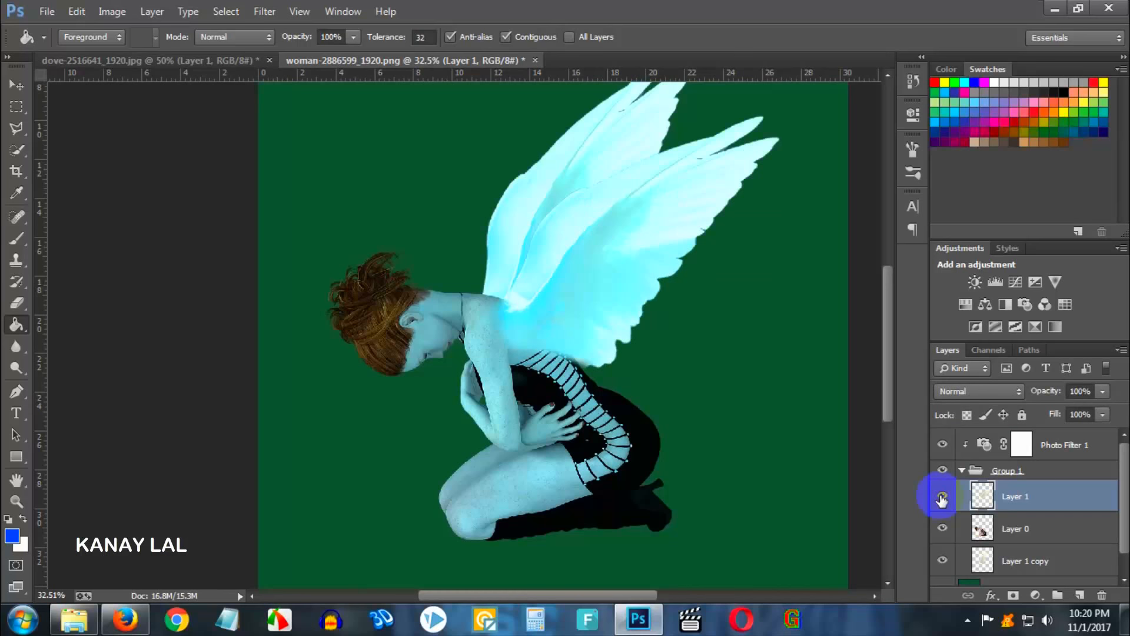
- Sample the wings' cyan and paint a soft stroke over the wing joint on the shoulder with a 60 px brush at 36% opacity
{"action": "left_click", "coordinate": [26, 239]}
{"action": "scroll", "coordinate": [500, 323], "scroll_direction": "up", "scroll_amount": 2}
{"action": "scroll", "coordinate": [505, 323], "scroll_direction": "up", "scroll_amount": 3}
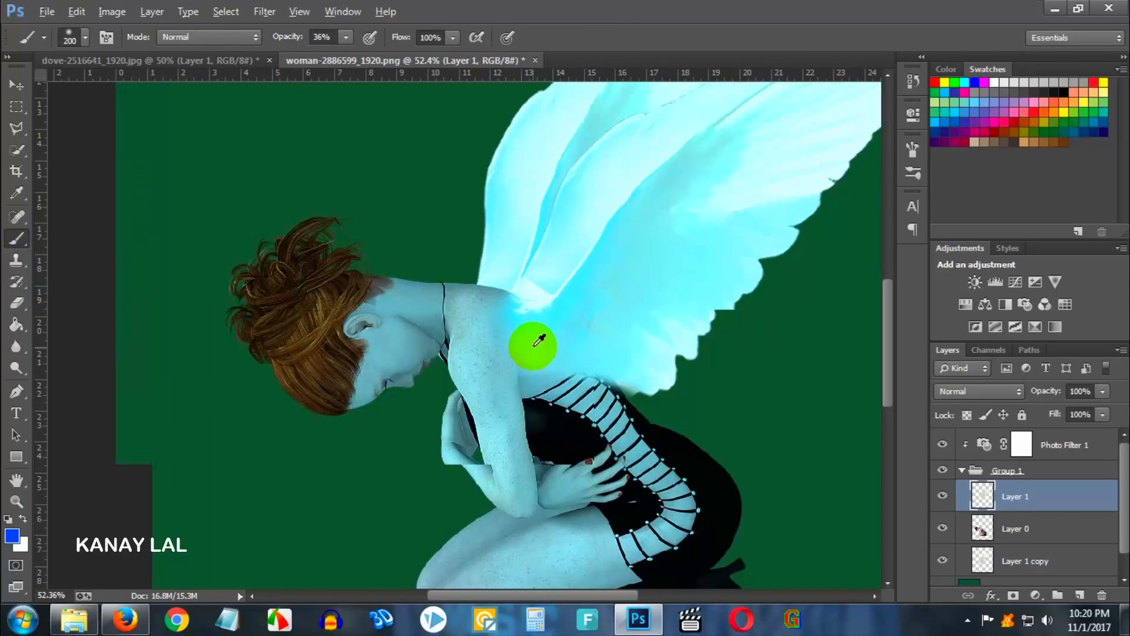
{"action": "key", "text": "ctrl+alt+z"}
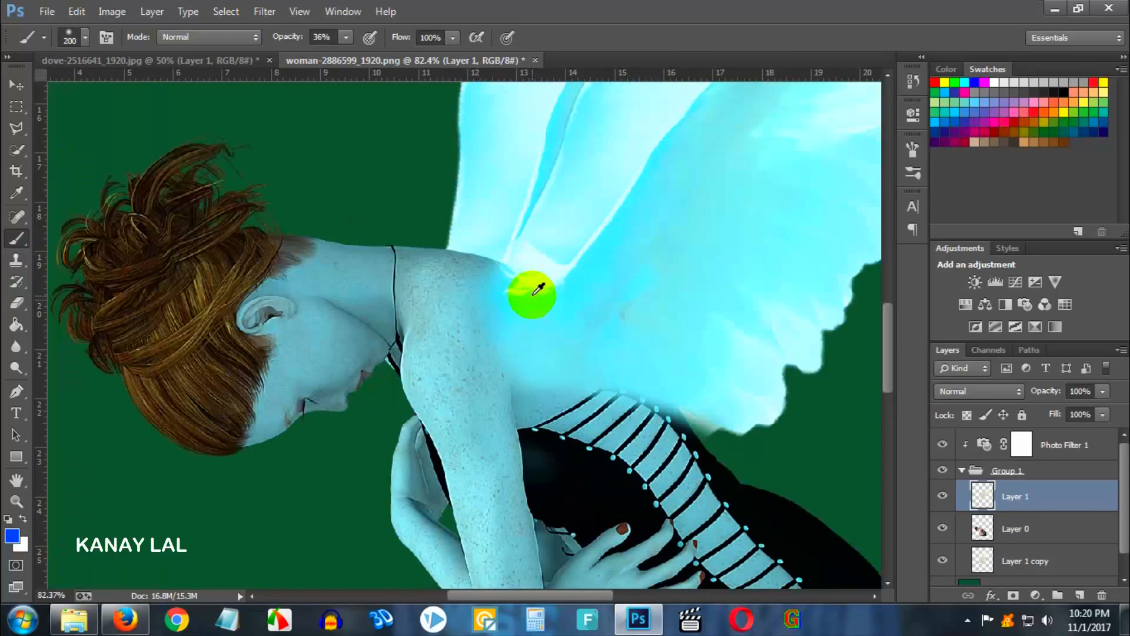
{"action": "left_click", "coordinate": [596, 280], "text": "alt"}
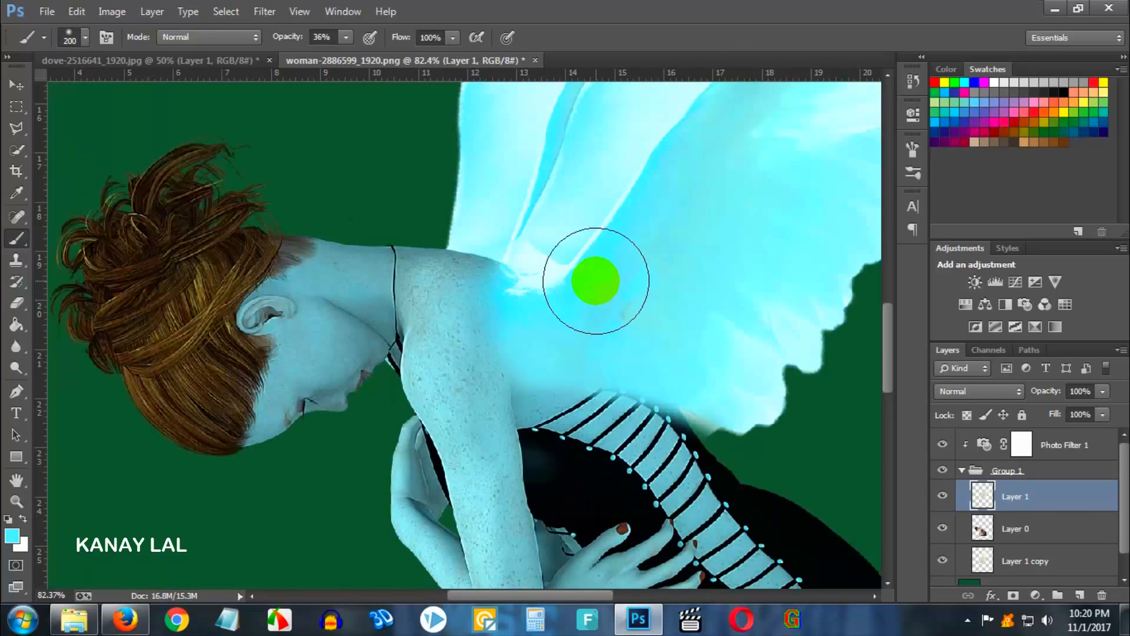
{"action": "key", "text": "bracketleft"}
{"action": "key", "text": "bracketleft"}
{"action": "key", "text": "bracketleft"}
{"action": "key", "text": "bracketleft"}
{"action": "key", "text": "bracketleft"}
{"action": "key", "text": "bracketleft"}
{"action": "key", "text": "bracketleft"}
{"action": "key", "text": "bracketleft"}
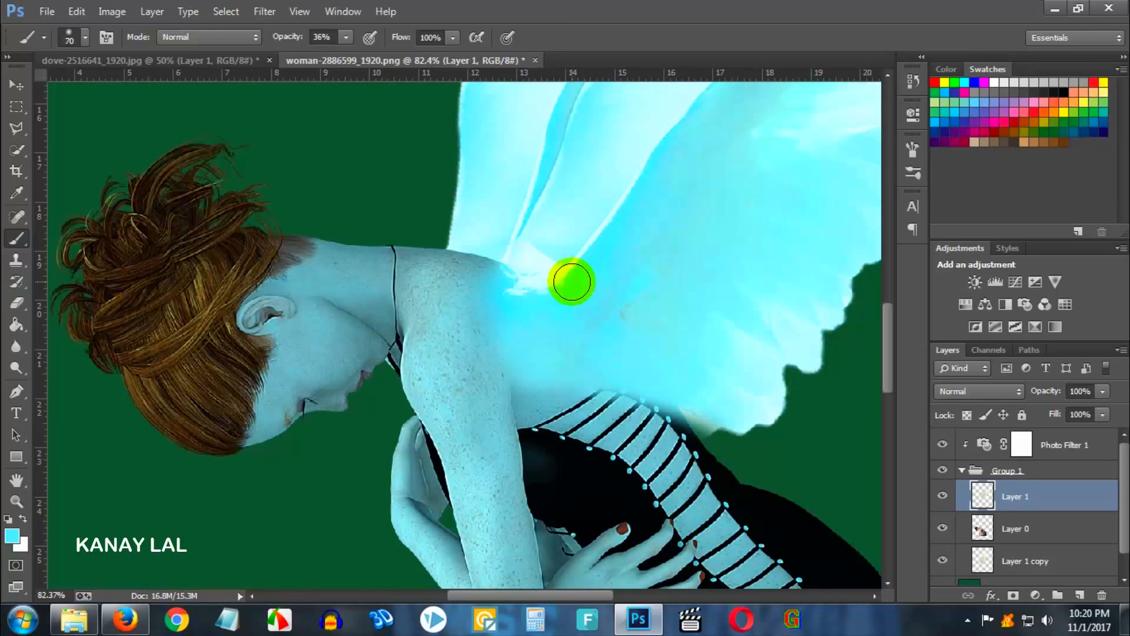
{"action": "mouse_move", "coordinate": [559, 281]}
{"action": "left_mouse_down"}
{"action": "mouse_move", "coordinate": [517, 278]}
{"action": "mouse_move", "coordinate": [542, 290]}
{"action": "mouse_move", "coordinate": [512, 310]}
{"action": "mouse_move", "coordinate": [524, 310]}
{"action": "mouse_move", "coordinate": [488, 294]}
{"action": "mouse_move", "coordinate": [528, 313]}
{"action": "left_mouse_up"}
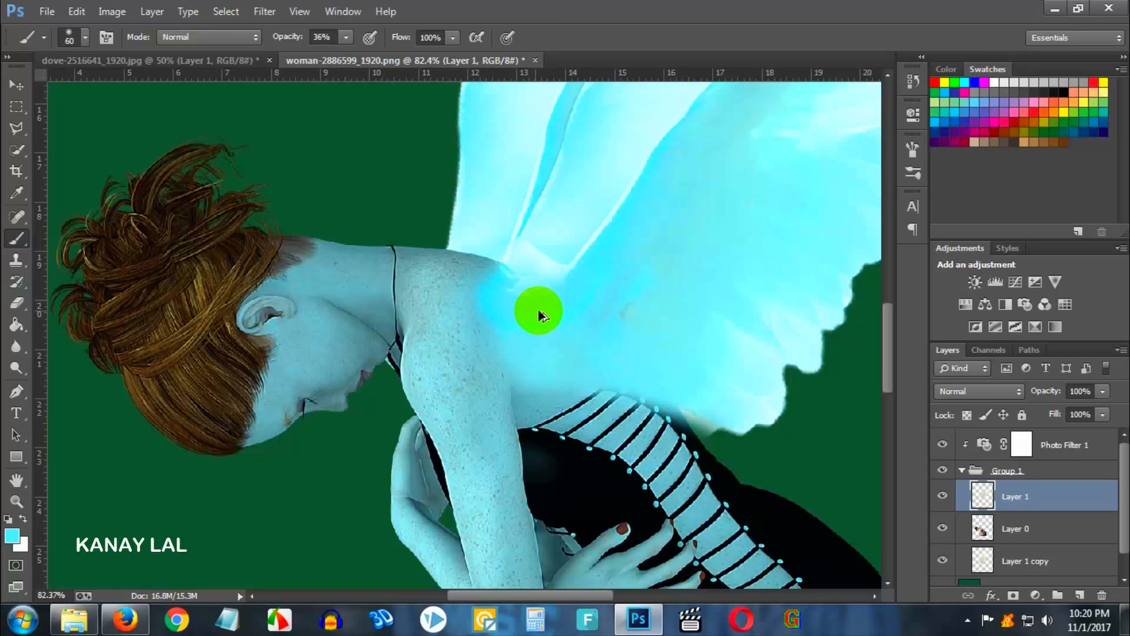
- Erase part of the painted glow over the shoulder with the Eraser at 25% opacity
{"action": "left_click", "coordinate": [16, 303]}
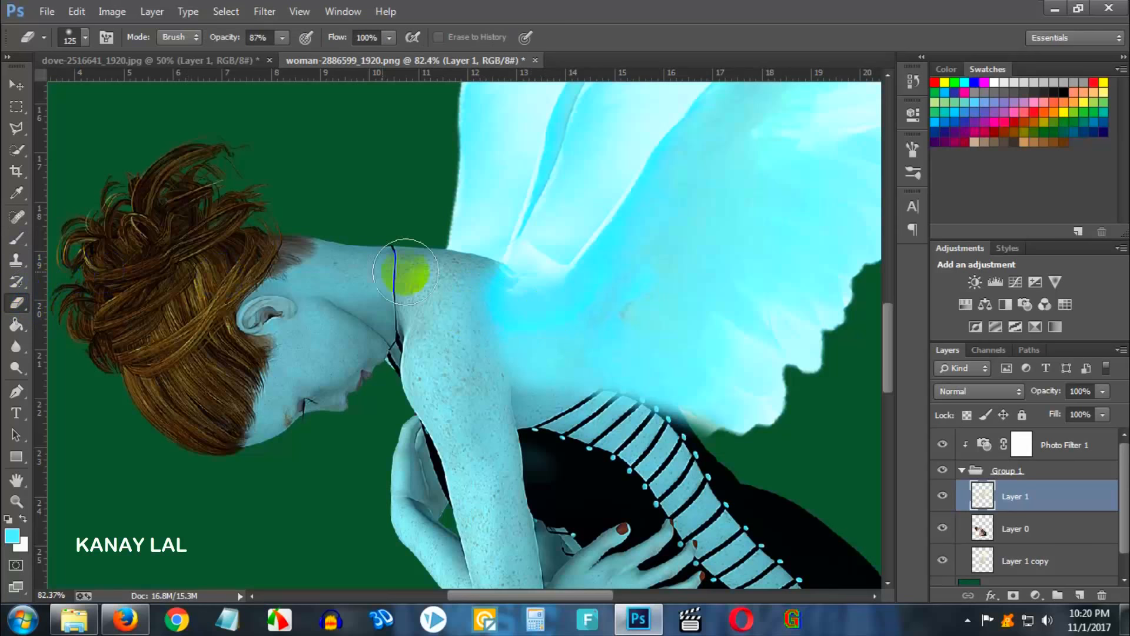
{"action": "left_click_drag", "start_coordinate": [282, 42], "coordinate": [228, 58]}
{"action": "left_click", "coordinate": [598, 269]}
{"action": "mouse_move", "coordinate": [597, 269]}
{"action": "left_mouse_down"}
{"action": "mouse_move", "coordinate": [508, 319]}
{"action": "mouse_move", "coordinate": [542, 290]}
{"action": "mouse_move", "coordinate": [522, 298]}
{"action": "mouse_move", "coordinate": [524, 285]}
{"action": "mouse_move", "coordinate": [536, 314]}
{"action": "mouse_move", "coordinate": [490, 316]}
{"action": "mouse_move", "coordinate": [481, 305]}
{"action": "mouse_move", "coordinate": [481, 337]}
{"action": "mouse_move", "coordinate": [467, 293]}
{"action": "mouse_move", "coordinate": [469, 340]}
{"action": "mouse_move", "coordinate": [485, 321]}
{"action": "mouse_move", "coordinate": [497, 365]}
{"action": "mouse_move", "coordinate": [523, 332]}
{"action": "mouse_move", "coordinate": [489, 354]}
{"action": "mouse_move", "coordinate": [461, 309]}
{"action": "mouse_move", "coordinate": [463, 346]}
{"action": "mouse_move", "coordinate": [489, 345]}
{"action": "left_mouse_up"}
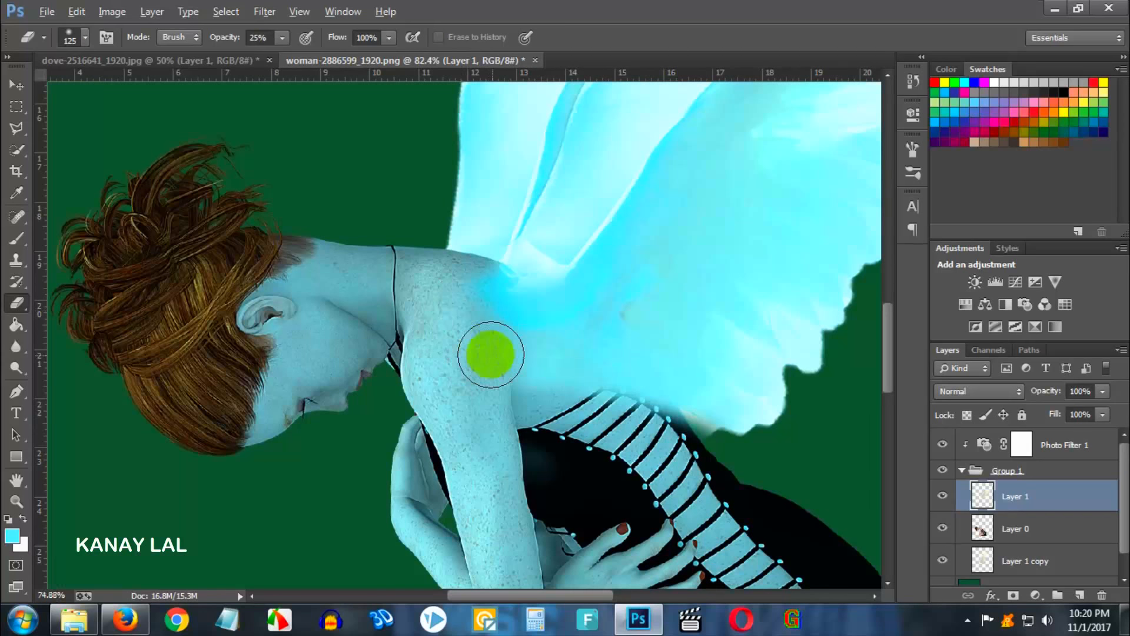
- Nudge the wings layer slightly down and to the left with the Move tool
{"action": "scroll", "coordinate": [489, 346], "scroll_direction": "down", "scroll_amount": 5}
{"action": "scroll", "coordinate": [677, 344], "scroll_direction": "up", "scroll_amount": 2}
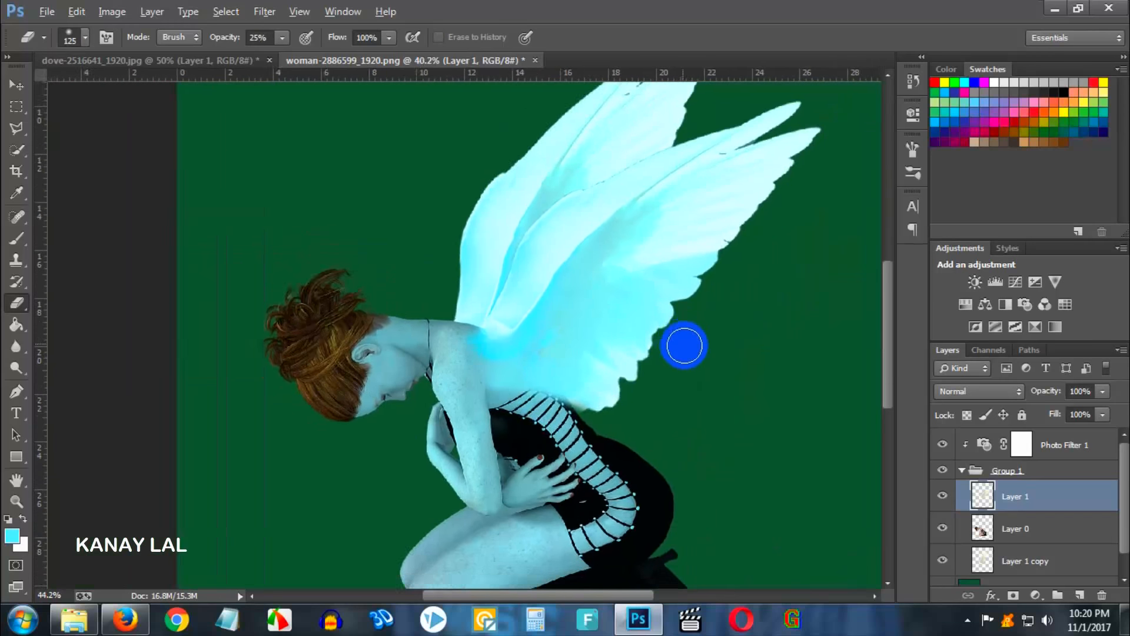
{"action": "left_click", "coordinate": [15, 85]}
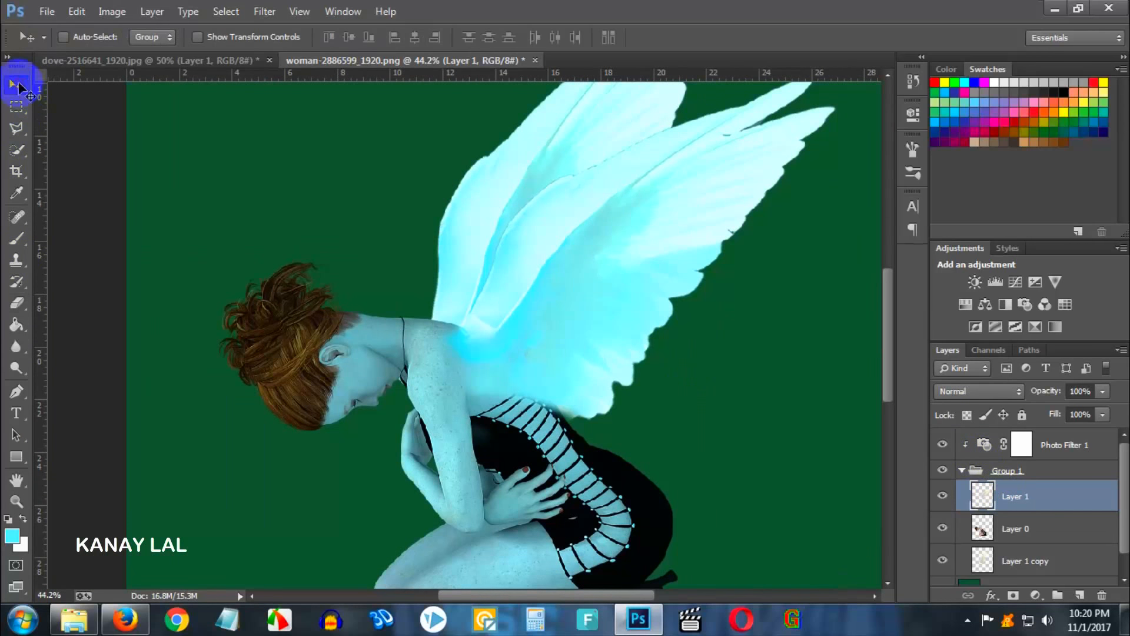
{"action": "left_click_drag", "start_coordinate": [530, 353], "coordinate": [517, 370]}
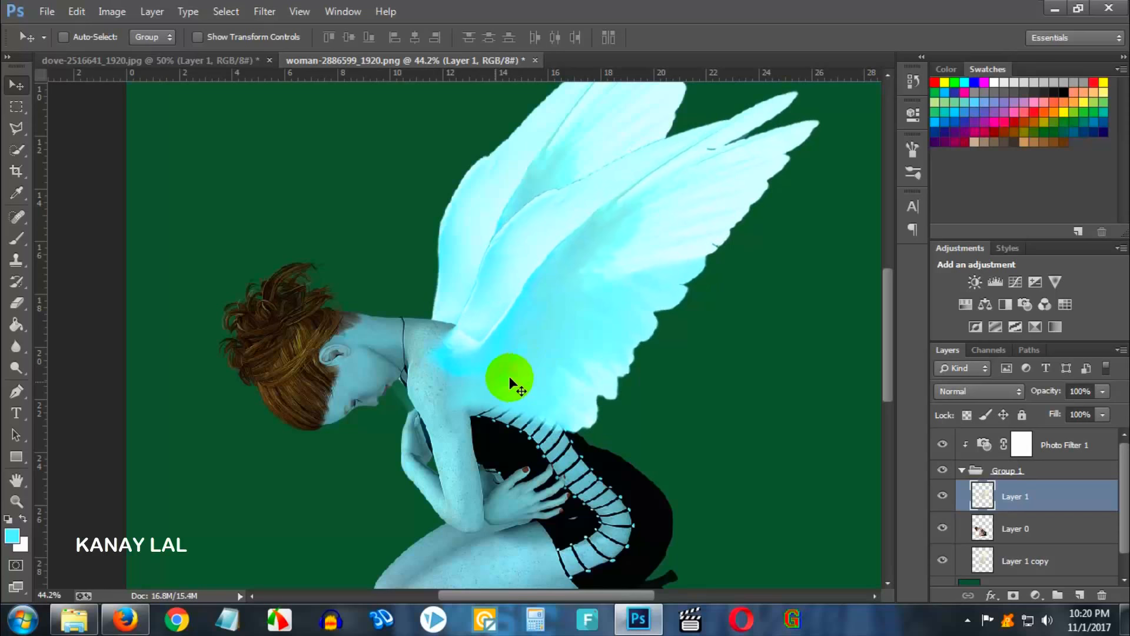
- Erase the wing remnant near the woman's neck and chest with a smaller Eraser at 100% opacity
{"action": "left_click", "coordinate": [16, 302]}
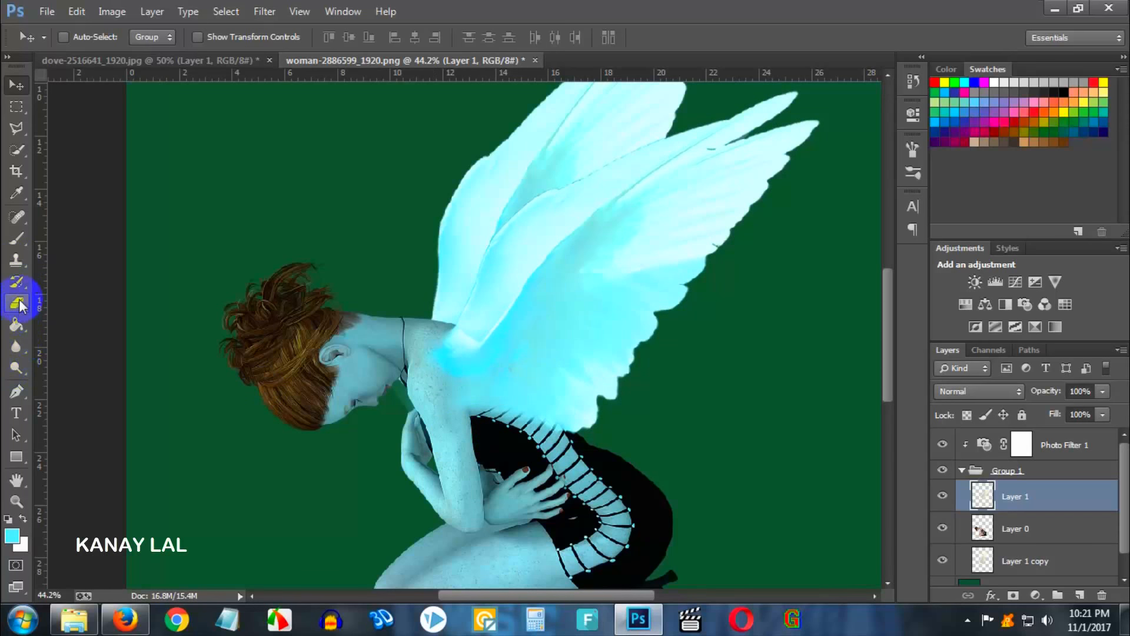
{"action": "left_click", "coordinate": [259, 39]}
{"action": "left_click_drag", "start_coordinate": [285, 39], "coordinate": [327, 289]}
{"action": "left_click", "coordinate": [327, 289]}
{"action": "key", "text": "bracketleft"}
{"action": "key", "text": "bracketleft"}
{"action": "key", "text": "bracketleft"}
{"action": "key", "text": "bracketleft"}
{"action": "key", "text": "bracketleft"}
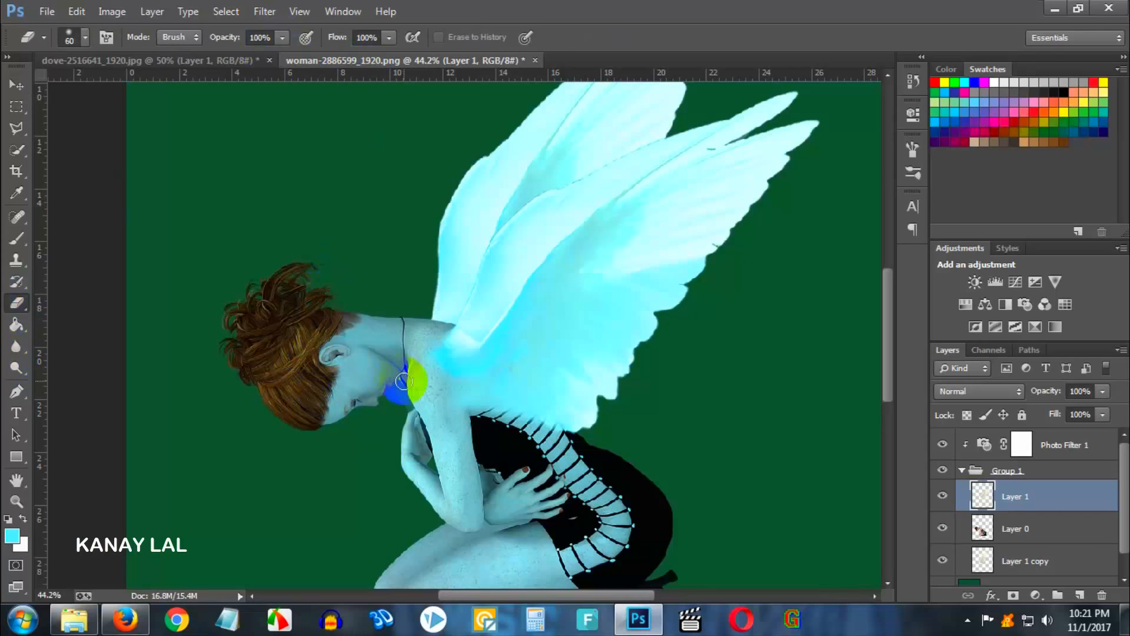
{"action": "mouse_move", "coordinate": [394, 382]}
{"action": "left_mouse_down"}
{"action": "mouse_move", "coordinate": [408, 427]}
{"action": "mouse_move", "coordinate": [415, 409]}
{"action": "mouse_move", "coordinate": [422, 431]}
{"action": "left_mouse_up"}
- Group the Photo Filter layer together with the figure group into a new group
{"action": "scroll", "coordinate": [423, 446], "scroll_direction": "down", "scroll_amount": 2}
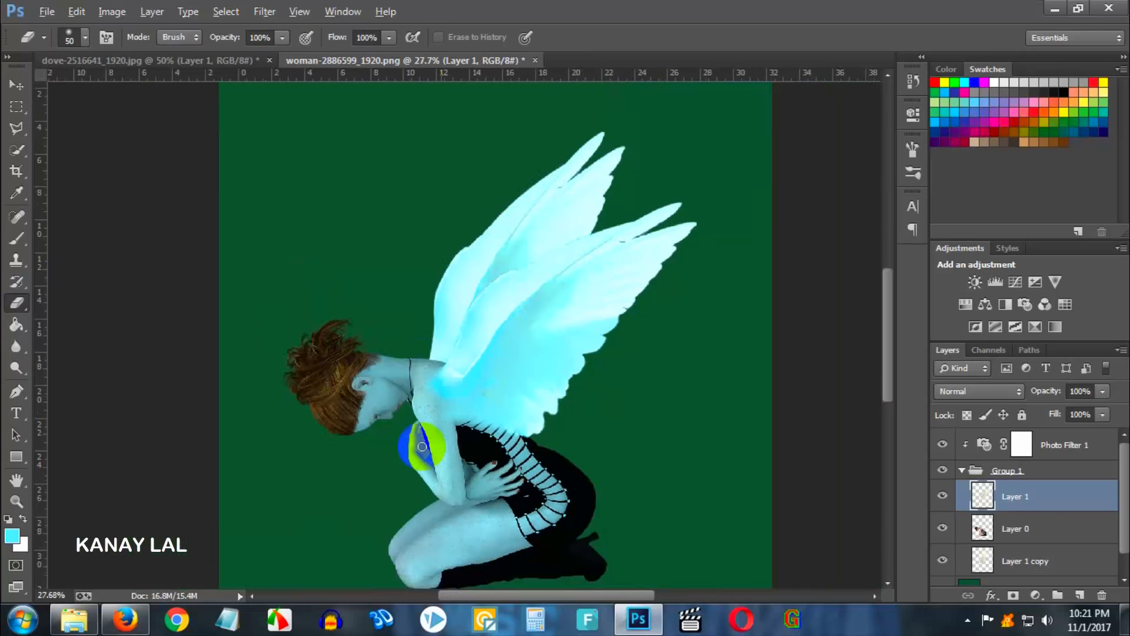
{"action": "scroll", "coordinate": [462, 370], "scroll_direction": "up", "scroll_amount": 4}
{"action": "scroll", "coordinate": [530, 389], "scroll_direction": "down", "scroll_amount": 4}
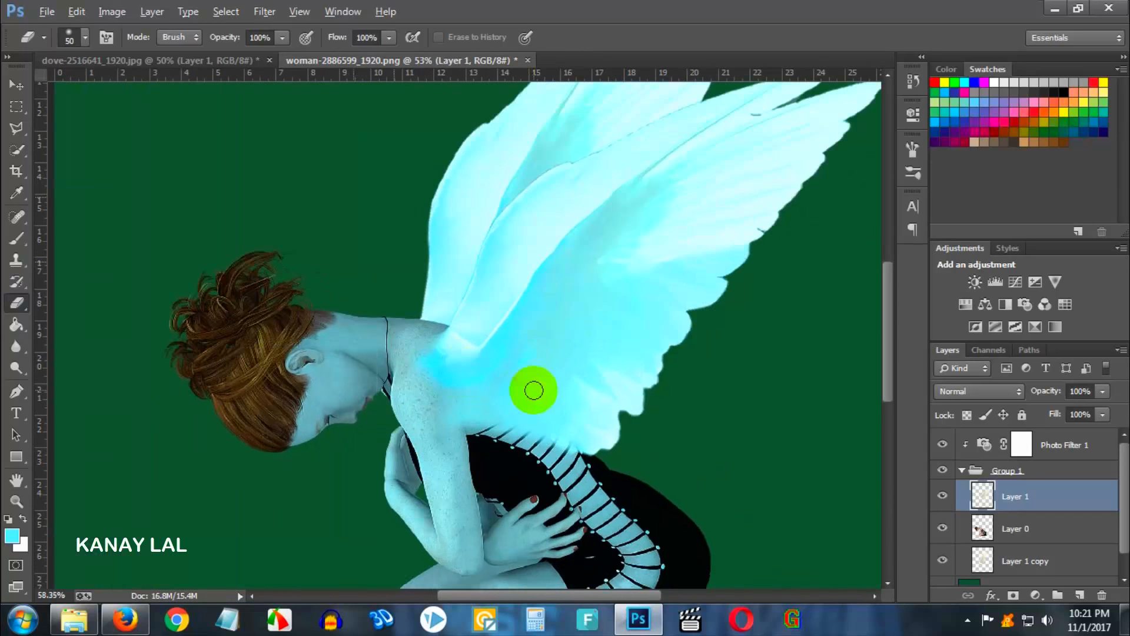
{"action": "scroll", "coordinate": [532, 403], "scroll_direction": "down", "scroll_amount": 2}
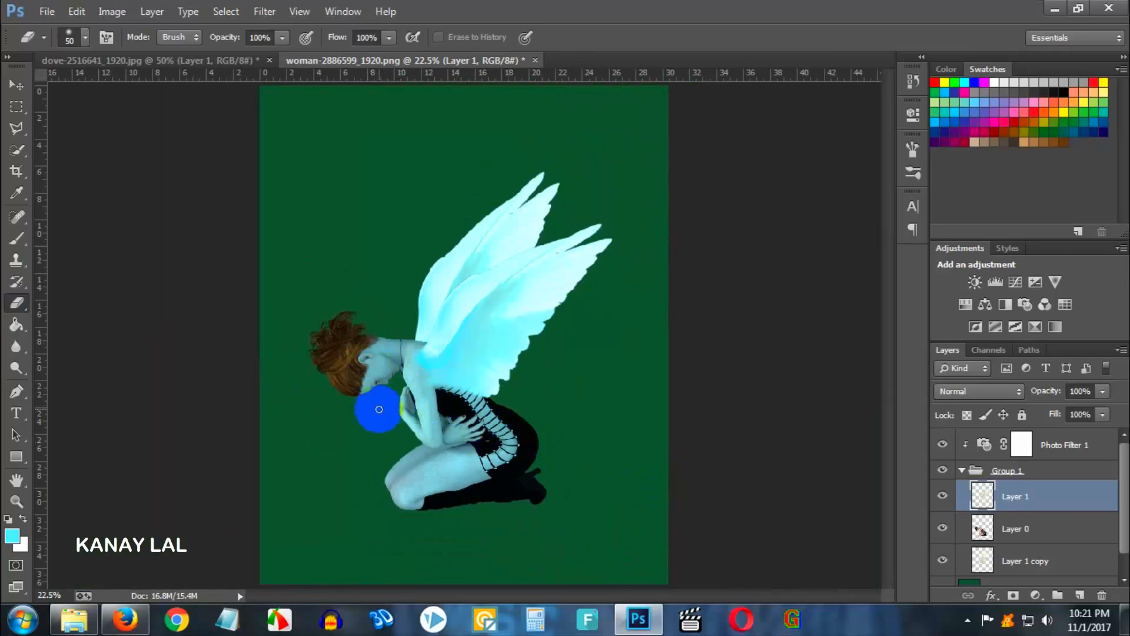
{"action": "scroll", "coordinate": [373, 406], "scroll_direction": "up", "scroll_amount": 1}
{"action": "left_click", "coordinate": [964, 469]}
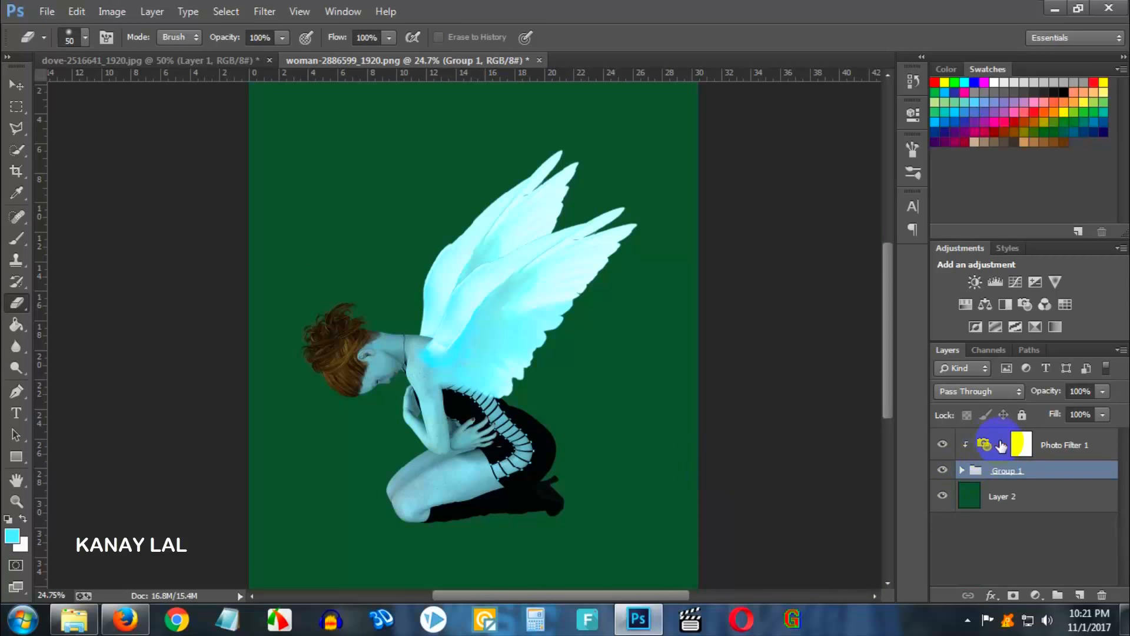
{"action": "left_click", "coordinate": [1070, 447], "text": "shift"}
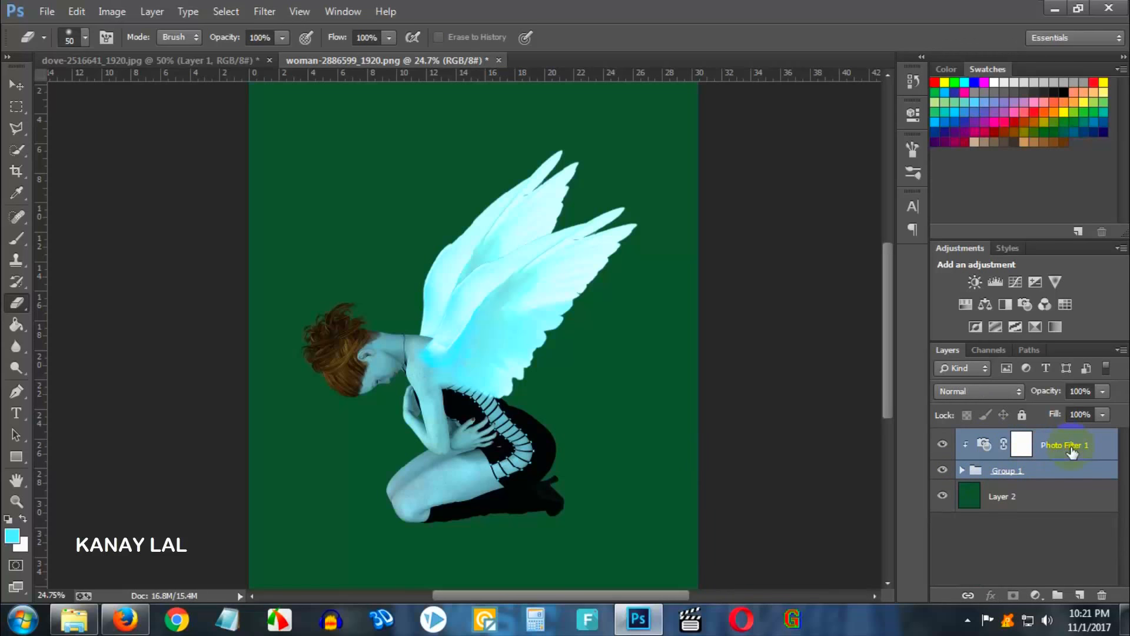
{"action": "key", "text": "ctrl+g"}
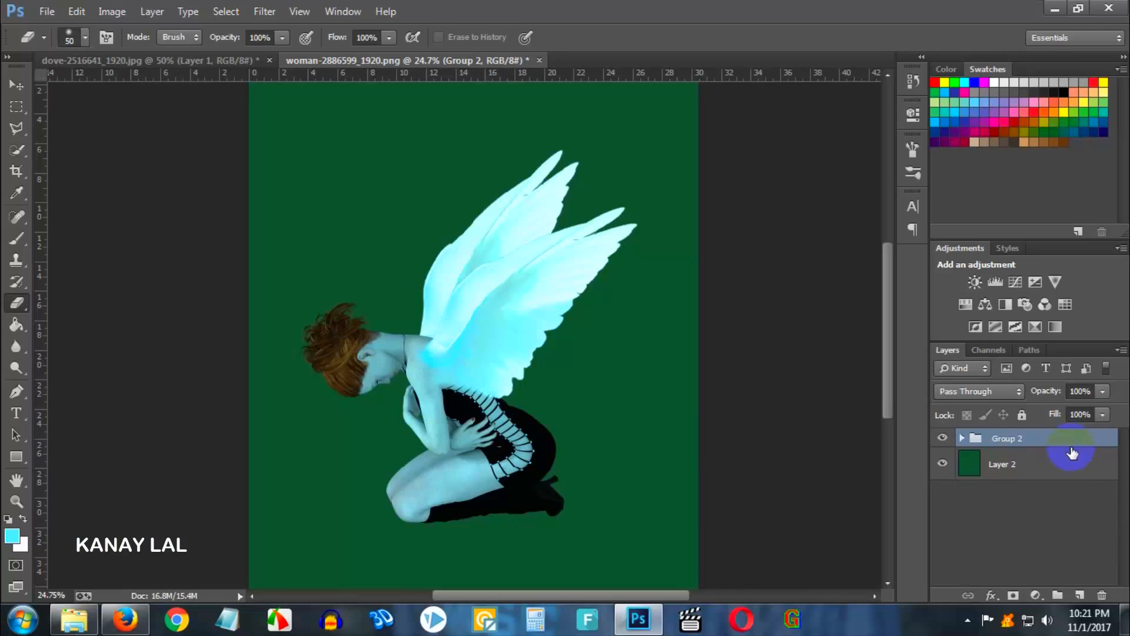
- Create a merged single-layer copy of the new group and hide the original group
{"action": "key", "text": "ctrl+j"}
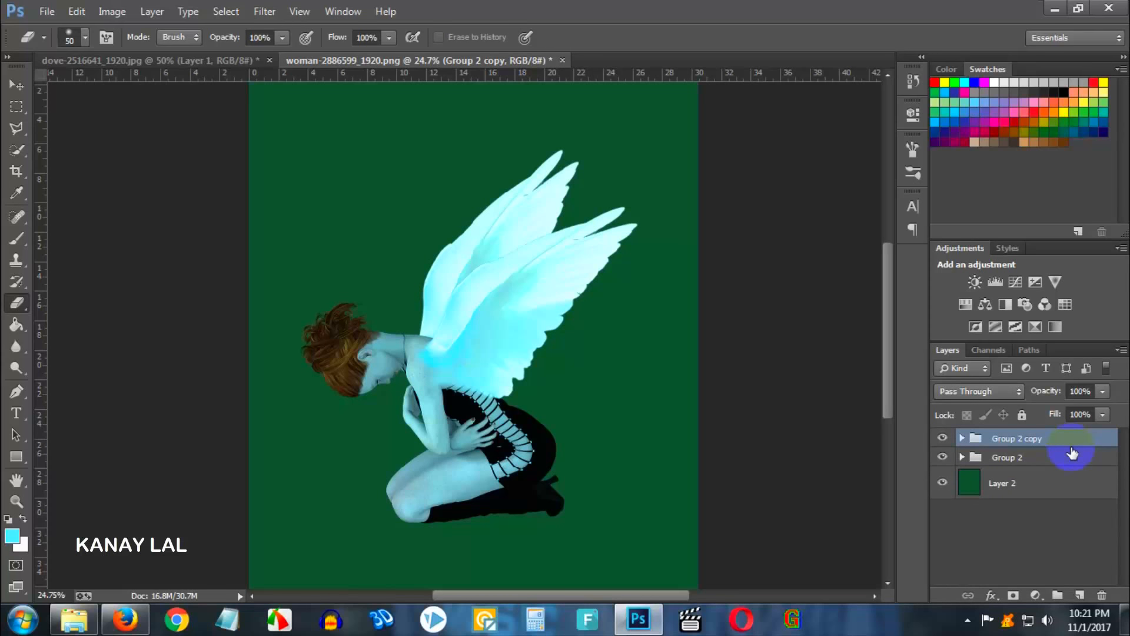
{"action": "key", "text": "ctrl+e"}
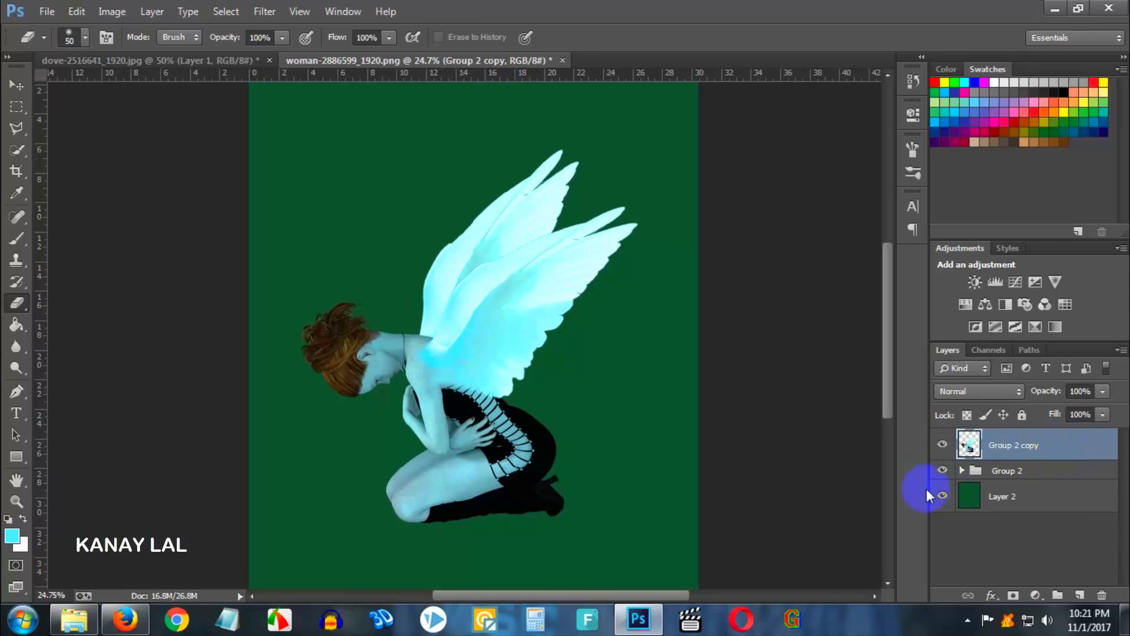
{"action": "left_click", "coordinate": [943, 471]}
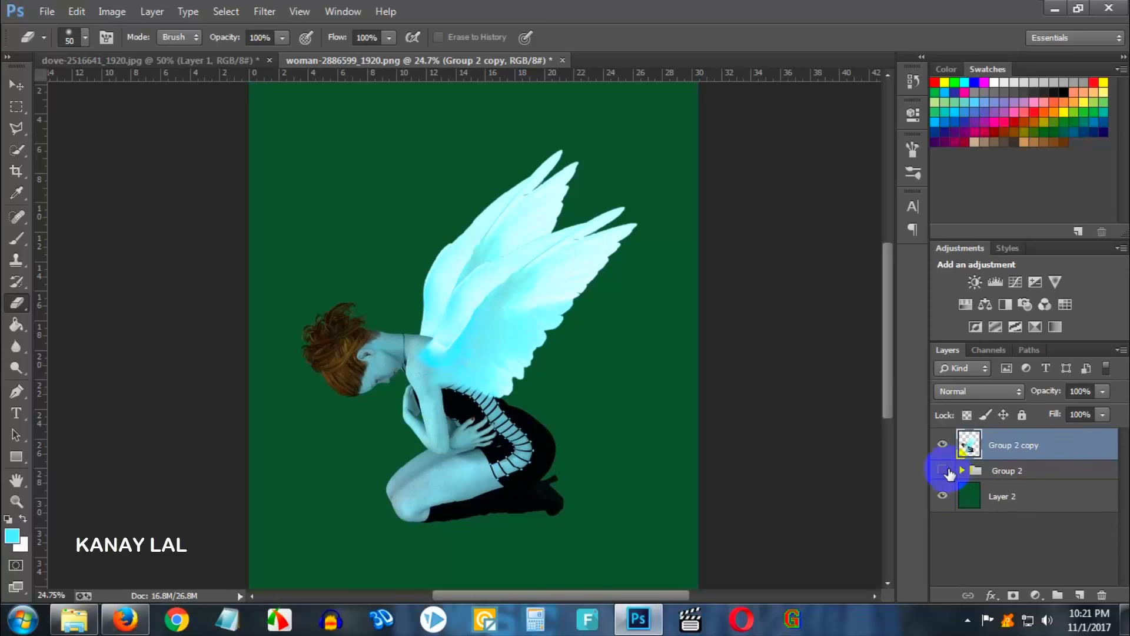
- Toggle the merged layer's visibility and zoom in to inspect the shoulder and wing joint
{"action": "left_click", "coordinate": [943, 445]}
{"action": "left_click", "coordinate": [943, 445]}
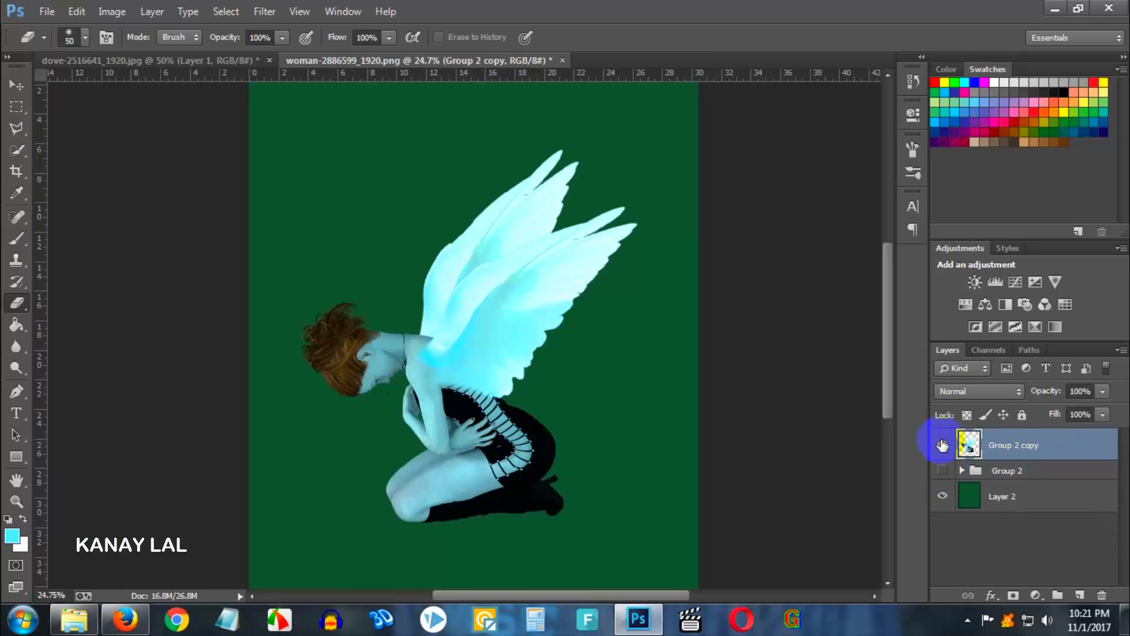
{"action": "left_click", "coordinate": [942, 446]}
{"action": "left_click", "coordinate": [943, 445]}
{"action": "scroll", "coordinate": [445, 346], "scroll_direction": "up", "scroll_amount": 8}
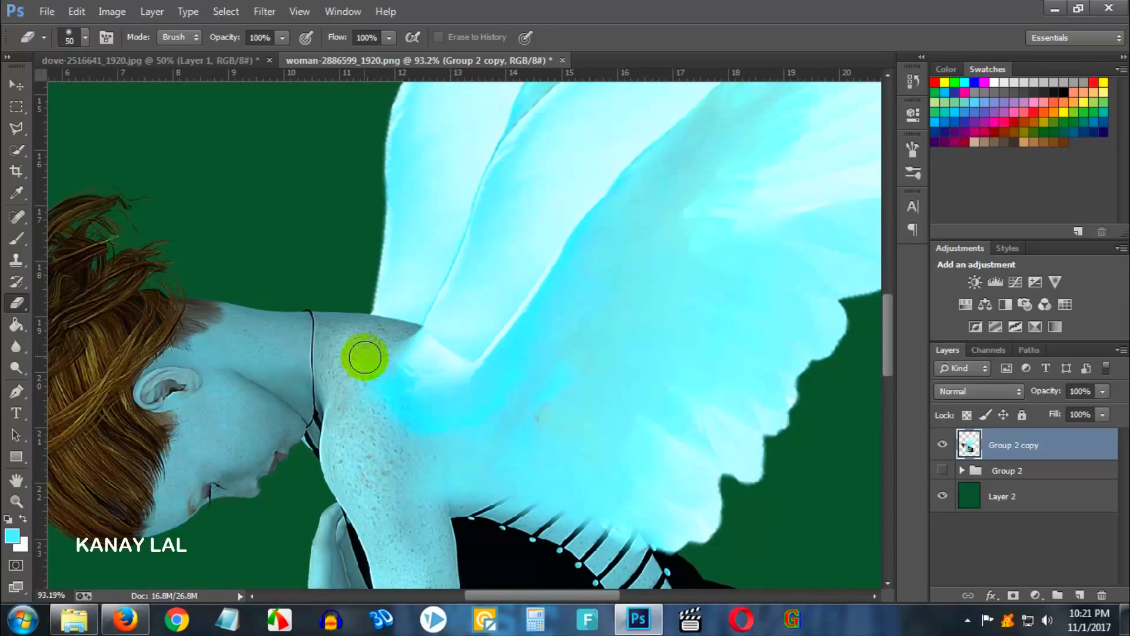
- Clone shoulder skin over the wing base using the Clone Stamp at 80% opacity with an 80 px brush
{"action": "scroll", "coordinate": [365, 358], "scroll_direction": "up", "scroll_amount": 2}
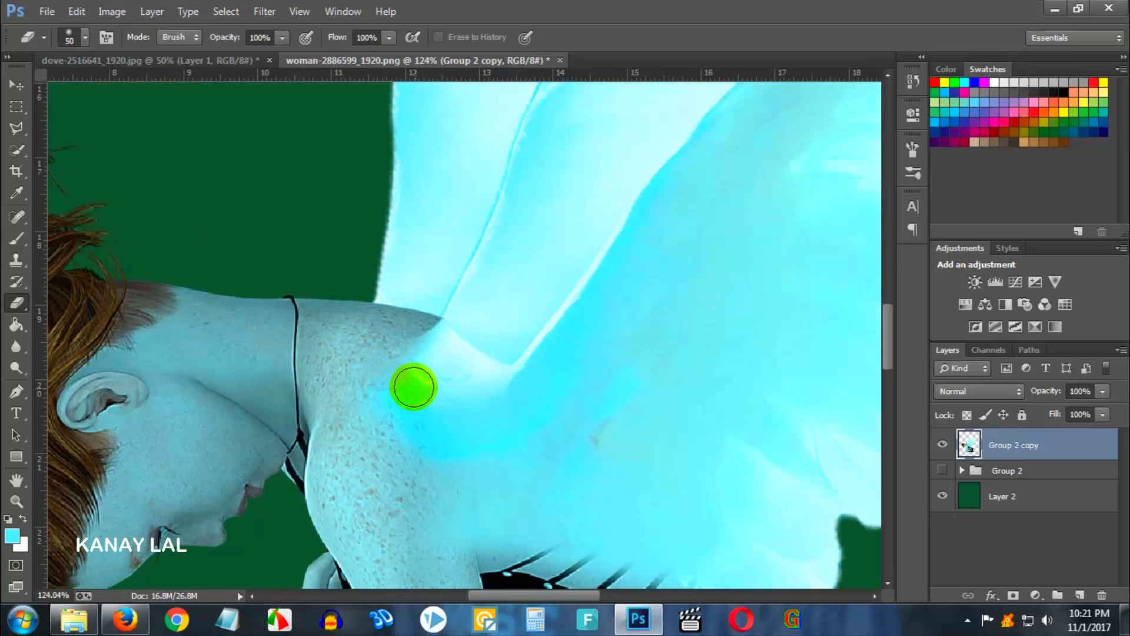
{"action": "left_click", "coordinate": [16, 259]}
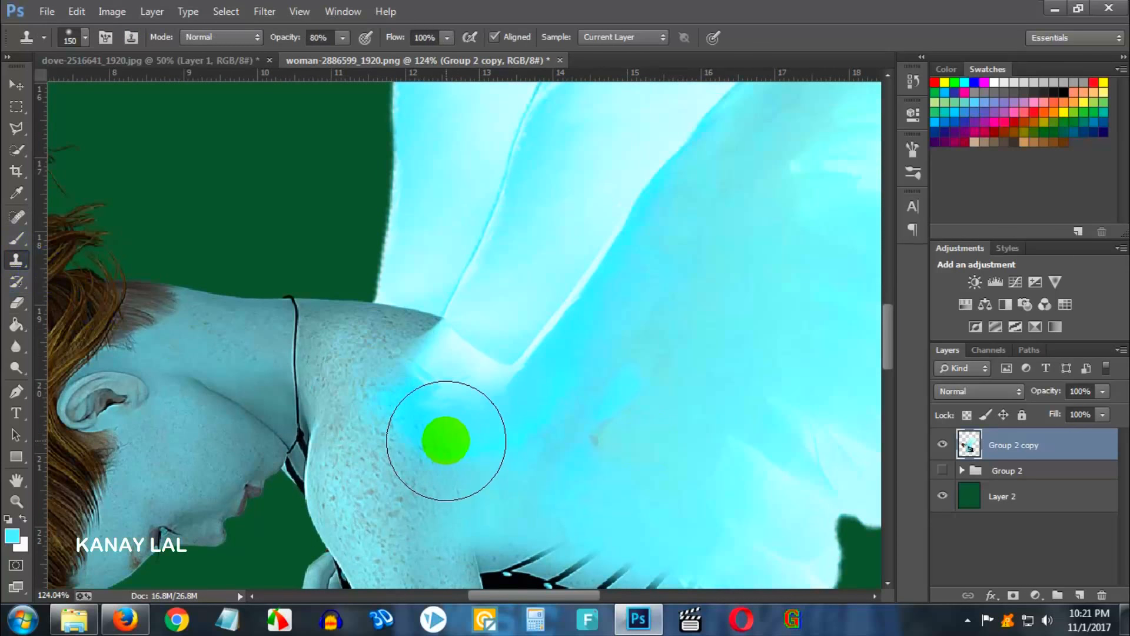
{"action": "key", "text": "bracketleft"}
{"action": "key", "text": "bracketleft"}
{"action": "key", "text": "bracketleft"}
{"action": "key", "text": "bracketleft"}
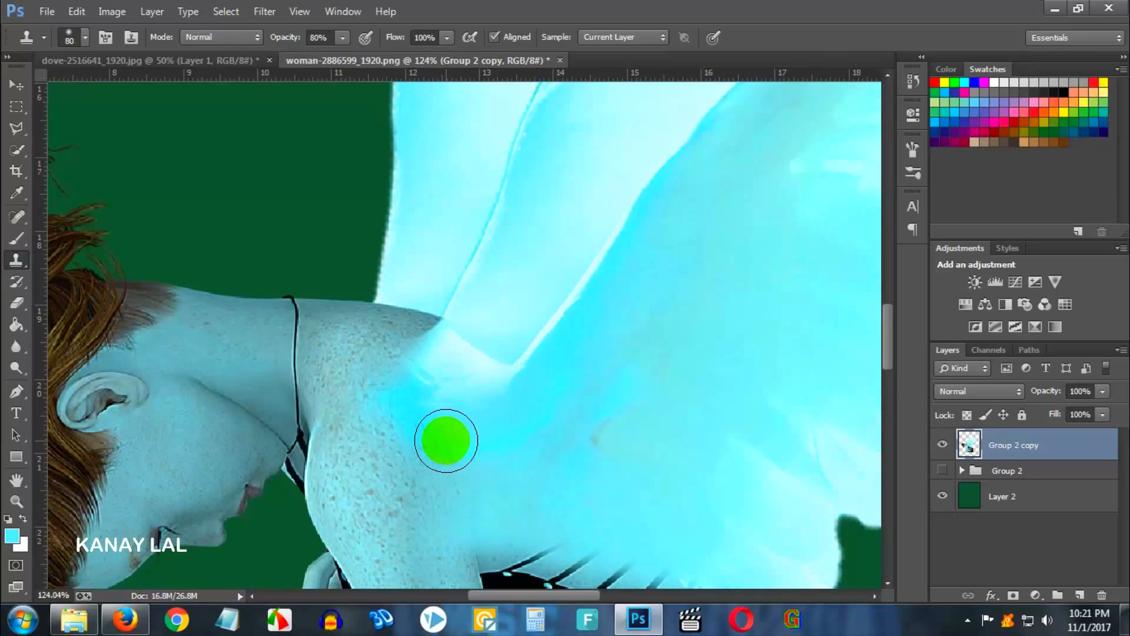
{"action": "left_click", "coordinate": [381, 459], "text": "alt"}
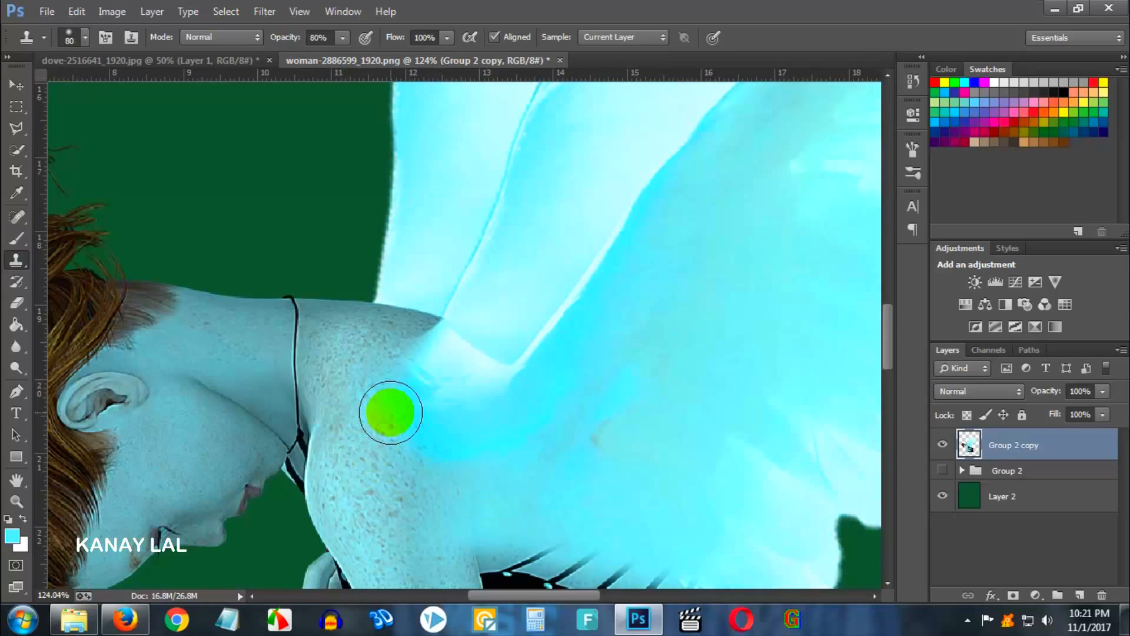
{"action": "mouse_move", "coordinate": [391, 412]}
{"action": "left_mouse_down"}
{"action": "mouse_move", "coordinate": [403, 401]}
{"action": "mouse_move", "coordinate": [429, 424]}
{"action": "mouse_move", "coordinate": [472, 429]}
{"action": "mouse_move", "coordinate": [524, 417]}
{"action": "mouse_move", "coordinate": [472, 447]}
{"action": "mouse_move", "coordinate": [481, 448]}
{"action": "mouse_move", "coordinate": [407, 356]}
{"action": "mouse_move", "coordinate": [439, 361]}
{"action": "mouse_move", "coordinate": [424, 346]}
{"action": "mouse_move", "coordinate": [449, 442]}
{"action": "mouse_move", "coordinate": [451, 426]}
{"action": "left_mouse_up"}
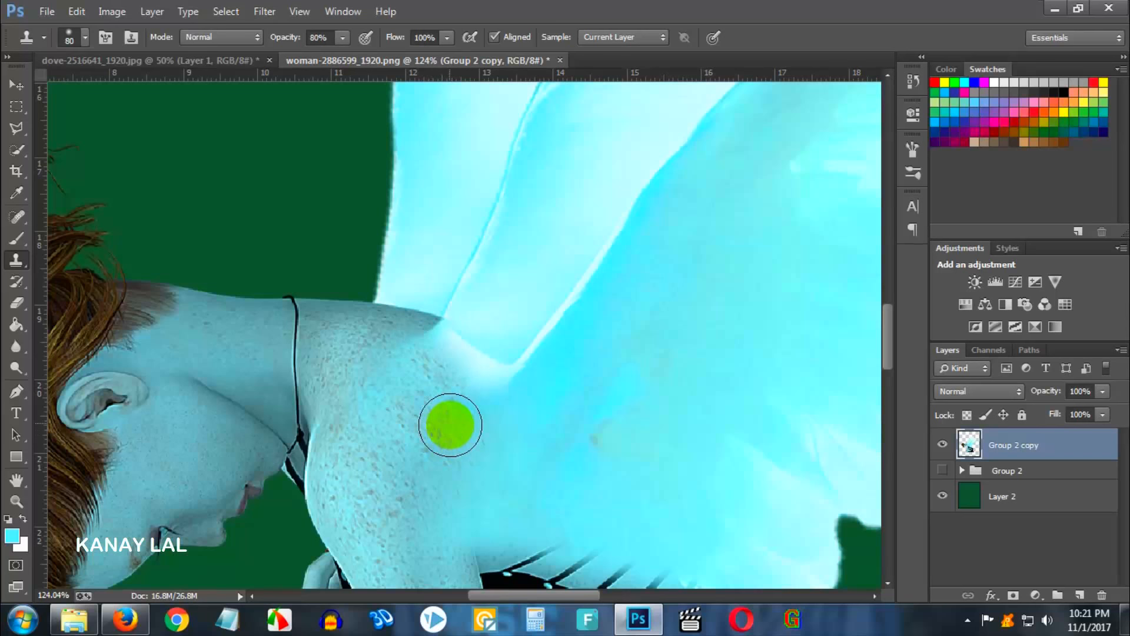
- Clone more skin along the top of the shoulder where the wing joins, using a 45 px brush
{"action": "key", "text": "bracketleft"}
{"action": "key", "text": "bracketleft"}
{"action": "key", "text": "bracketleft"}
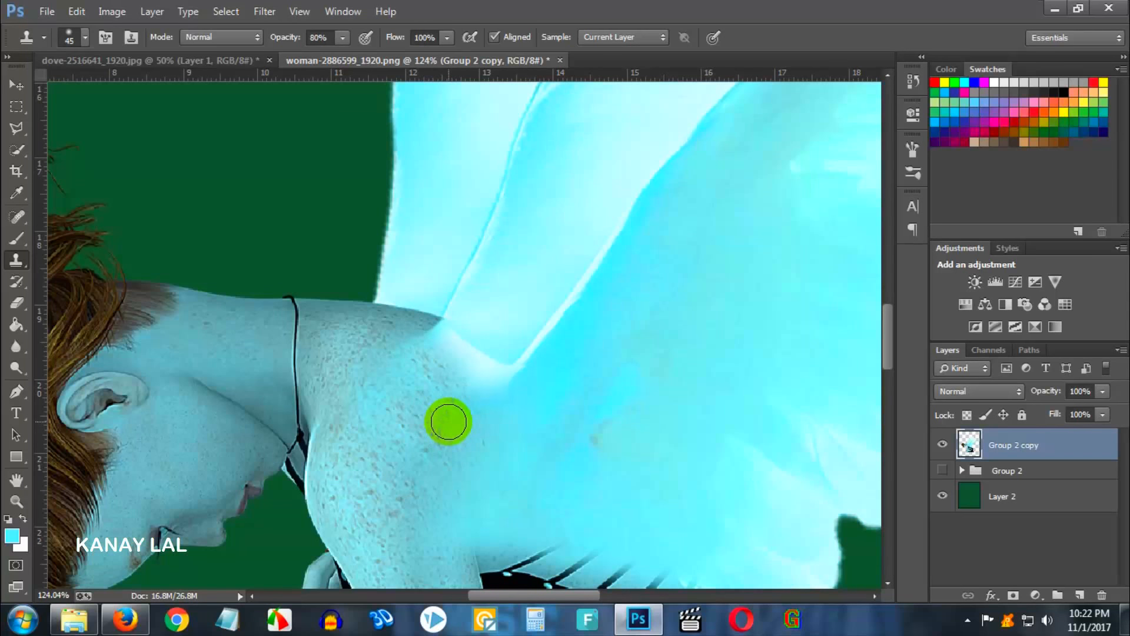
{"action": "left_click", "coordinate": [389, 324], "text": "alt"}
{"action": "left_click", "coordinate": [430, 336]}
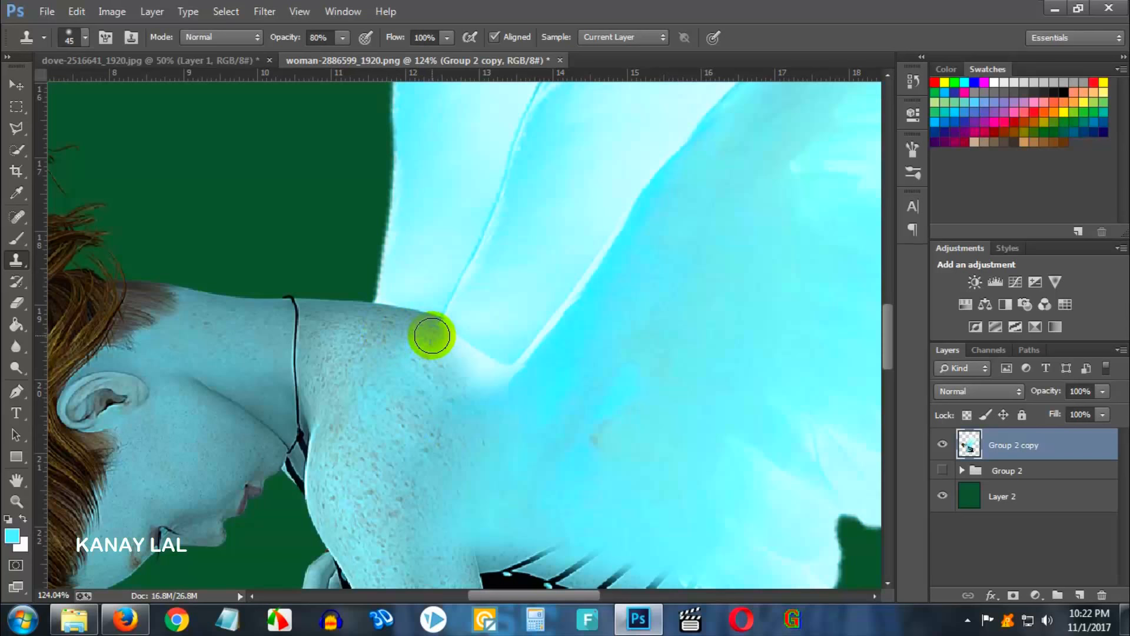
{"action": "mouse_move", "coordinate": [441, 339]}
{"action": "left_mouse_down"}
{"action": "mouse_move", "coordinate": [465, 355]}
{"action": "mouse_move", "coordinate": [444, 385]}
{"action": "left_mouse_up"}
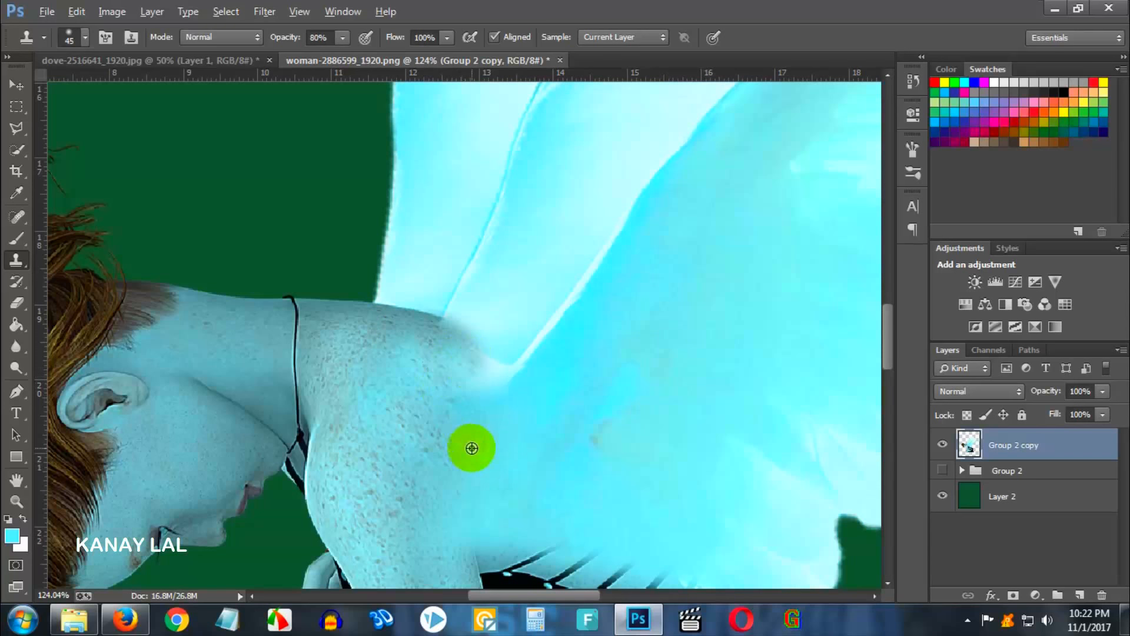
- Paint over the shoulder-to-wing seam with the Brush at 36% opacity, using a color sampled from the wing
{"action": "scroll", "coordinate": [471, 447], "scroll_direction": "down", "scroll_amount": 5}
{"action": "scroll", "coordinate": [482, 485], "scroll_direction": "down", "scroll_amount": 3}
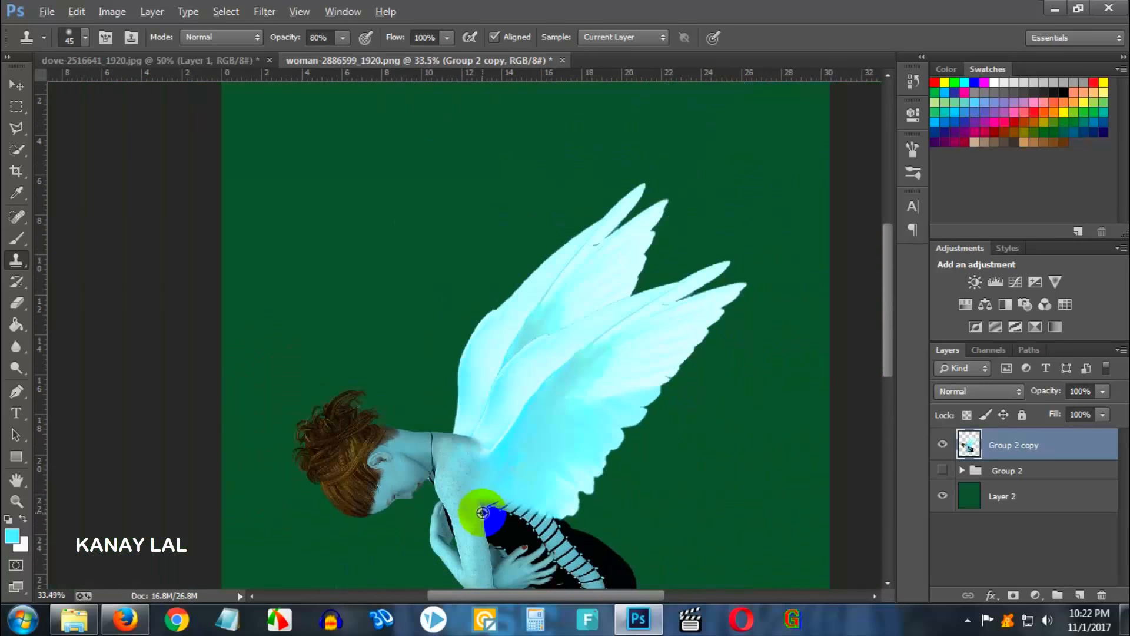
{"action": "scroll", "coordinate": [481, 512], "scroll_direction": "up", "scroll_amount": 6}
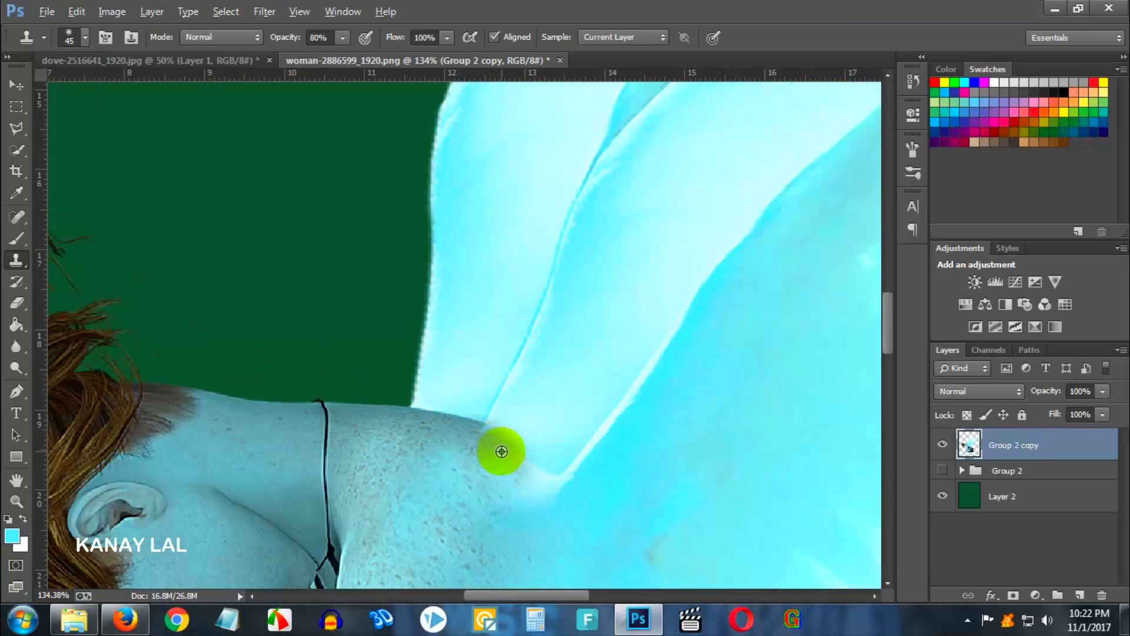
{"action": "left_click", "coordinate": [16, 239]}
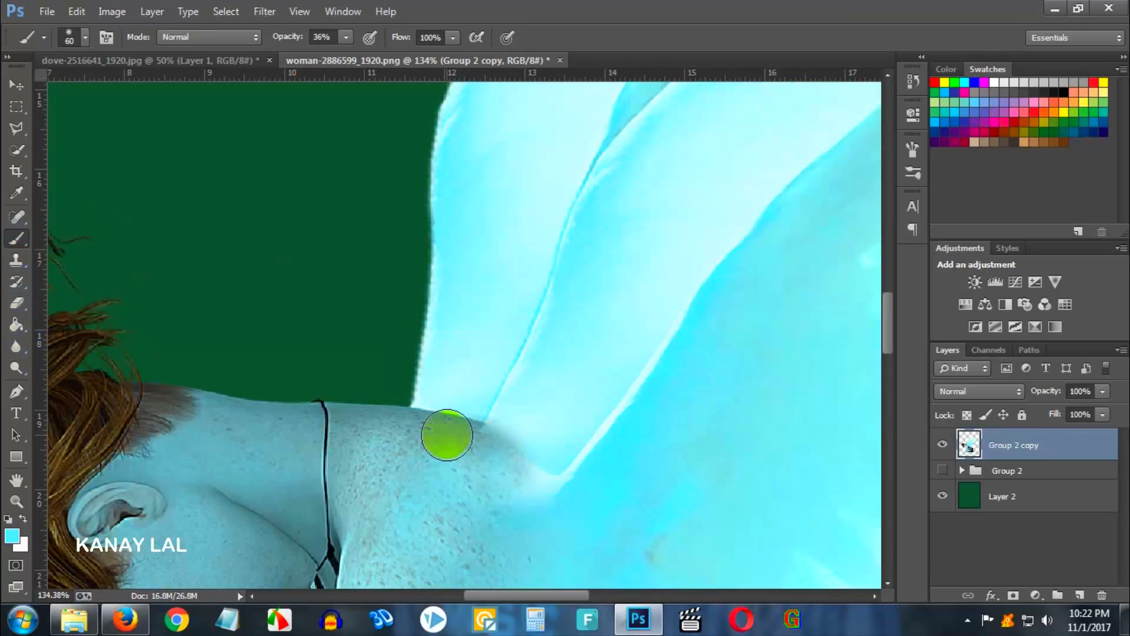
{"action": "left_click", "coordinate": [542, 478], "text": "alt"}
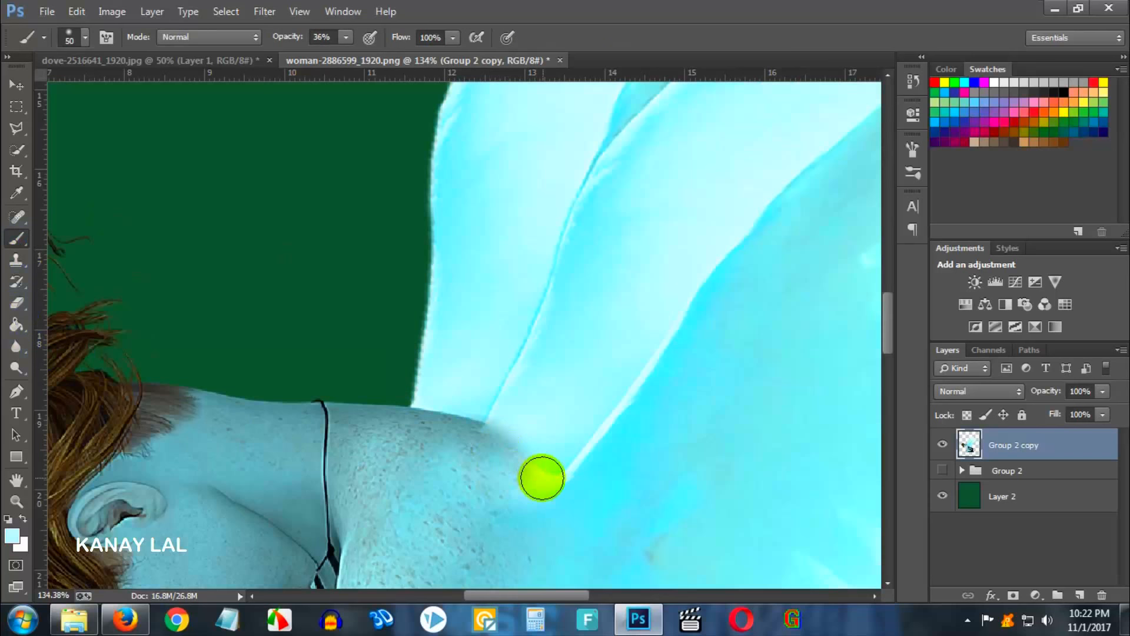
{"action": "scroll", "coordinate": [542, 478], "scroll_direction": "up", "scroll_amount": 2}
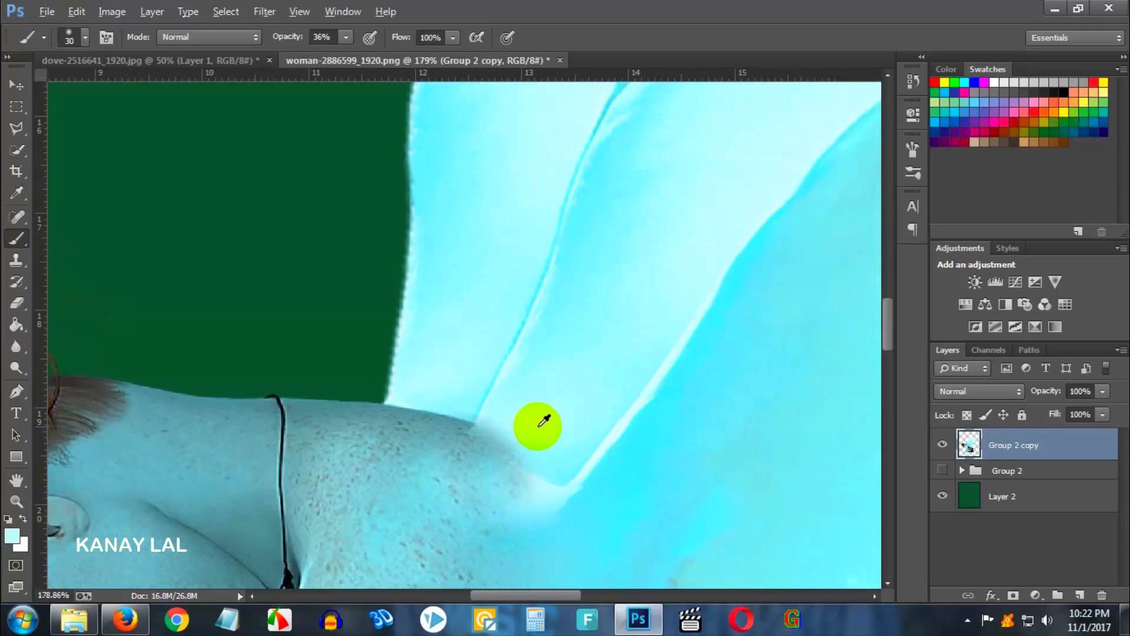
{"action": "mouse_move", "coordinate": [536, 444]}
{"action": "left_mouse_down"}
{"action": "mouse_move", "coordinate": [411, 405]}
{"action": "mouse_move", "coordinate": [547, 457]}
{"action": "mouse_move", "coordinate": [387, 387]}
{"action": "mouse_move", "coordinate": [453, 411]}
{"action": "mouse_move", "coordinate": [554, 474]}
{"action": "mouse_move", "coordinate": [402, 398]}
{"action": "mouse_move", "coordinate": [515, 451]}
{"action": "mouse_move", "coordinate": [411, 398]}
{"action": "mouse_move", "coordinate": [416, 421]}
{"action": "left_mouse_up"}
- Brush a soft stroke across the wing joint with an 80 px brush at 10% opacity
{"action": "scroll", "coordinate": [416, 422], "scroll_direction": "down", "scroll_amount": 5}
{"action": "scroll", "coordinate": [512, 523], "scroll_direction": "down", "scroll_amount": 2}
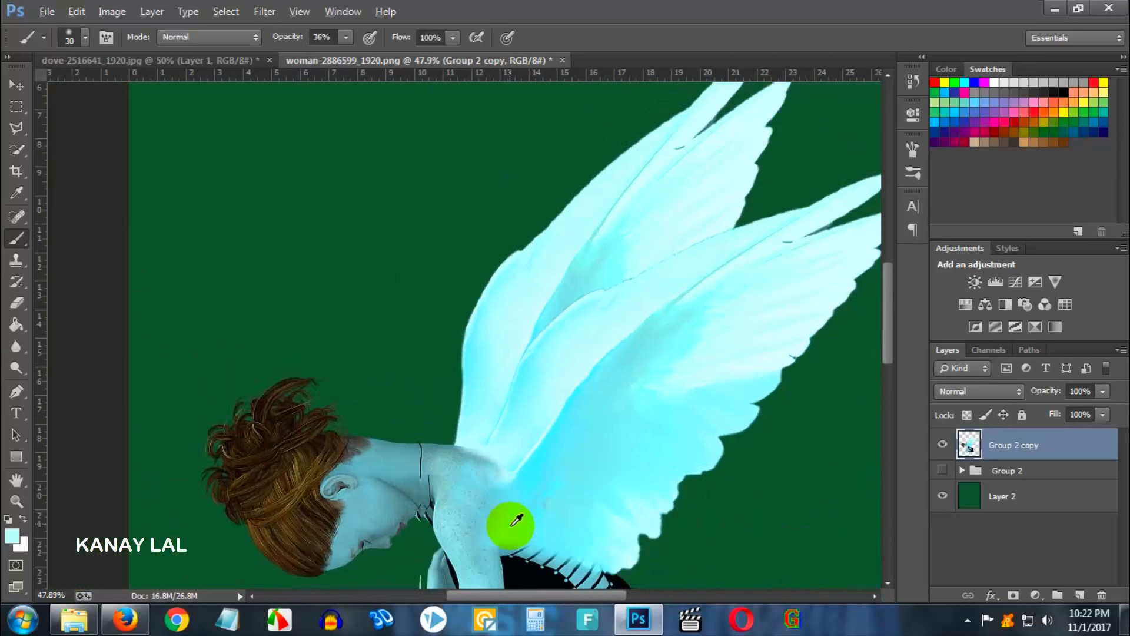
{"action": "scroll", "coordinate": [520, 531], "scroll_direction": "up", "scroll_amount": 4}
{"action": "scroll", "coordinate": [526, 532], "scroll_direction": "up", "scroll_amount": 1}
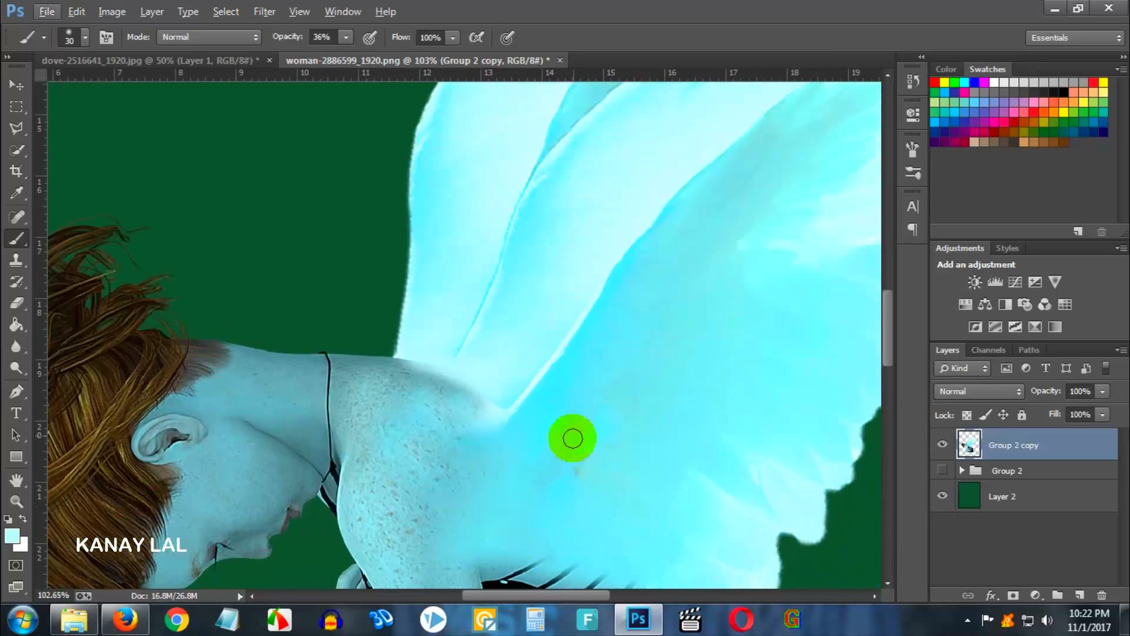
{"action": "key", "text": "bracketright"}
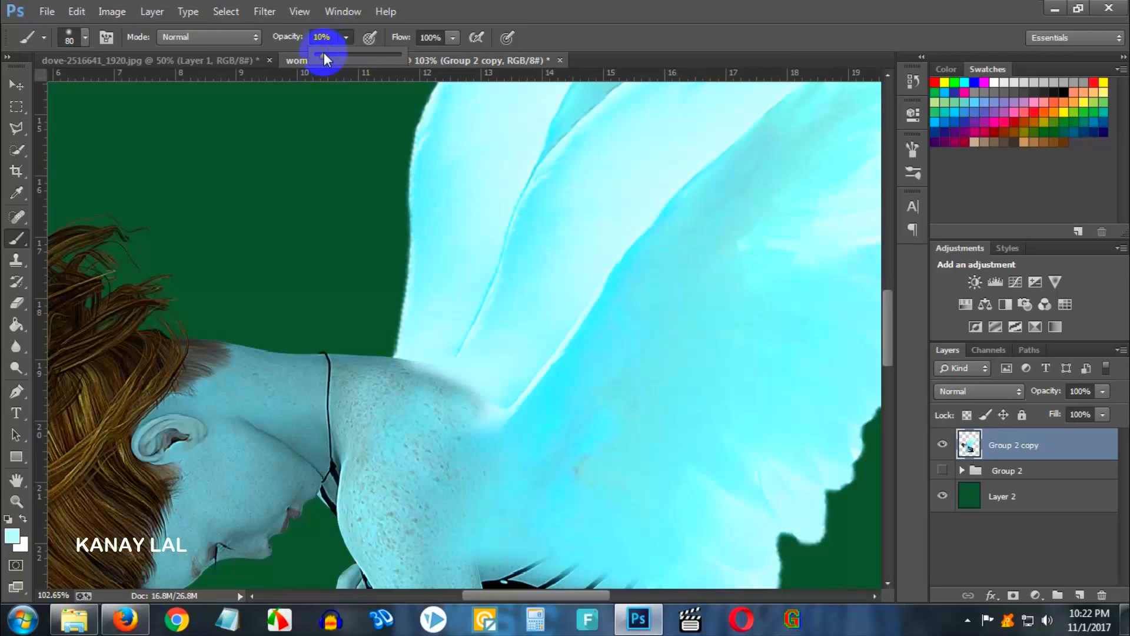
{"action": "mouse_move", "coordinate": [747, 147]}
{"action": "left_mouse_down"}
{"action": "mouse_move", "coordinate": [609, 318]}
{"action": "mouse_move", "coordinate": [641, 256]}
{"action": "mouse_move", "coordinate": [571, 376]}
{"action": "mouse_move", "coordinate": [564, 363]}
{"action": "mouse_move", "coordinate": [507, 418]}
{"action": "mouse_move", "coordinate": [578, 352]}
{"action": "mouse_move", "coordinate": [518, 420]}
{"action": "mouse_move", "coordinate": [570, 360]}
{"action": "mouse_move", "coordinate": [652, 201]}
{"action": "mouse_move", "coordinate": [532, 410]}
{"action": "mouse_move", "coordinate": [591, 418]}
{"action": "mouse_move", "coordinate": [557, 470]}
{"action": "mouse_move", "coordinate": [593, 434]}
{"action": "mouse_move", "coordinate": [563, 428]}
{"action": "mouse_move", "coordinate": [503, 464]}
{"action": "mouse_move", "coordinate": [581, 475]}
{"action": "mouse_move", "coordinate": [554, 500]}
{"action": "mouse_move", "coordinate": [549, 490]}
{"action": "mouse_move", "coordinate": [550, 529]}
{"action": "mouse_move", "coordinate": [556, 476]}
{"action": "mouse_move", "coordinate": [588, 546]}
{"action": "mouse_move", "coordinate": [606, 534]}
{"action": "mouse_move", "coordinate": [559, 513]}
{"action": "mouse_move", "coordinate": [668, 549]}
{"action": "mouse_move", "coordinate": [595, 446]}
{"action": "left_mouse_up"}
- Paint soft wing-colored strokes across the wing and shoulder with a 175 px brush at 10% opacity
{"action": "scroll", "coordinate": [602, 450], "scroll_direction": "down", "scroll_amount": 2}
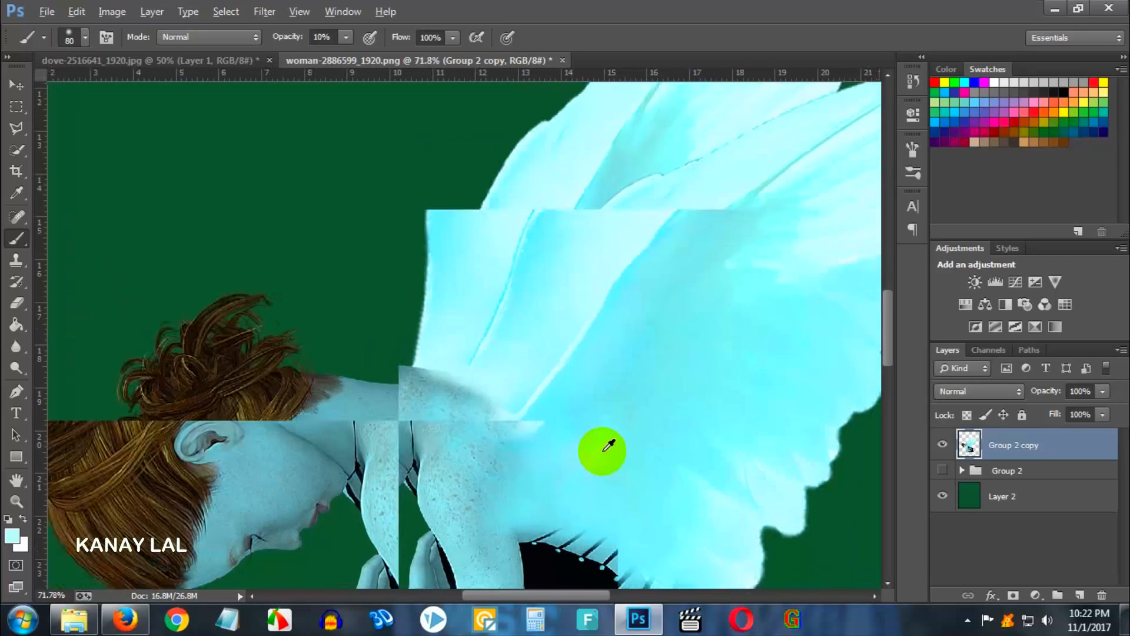
{"action": "scroll", "coordinate": [609, 446], "scroll_direction": "down", "scroll_amount": 6}
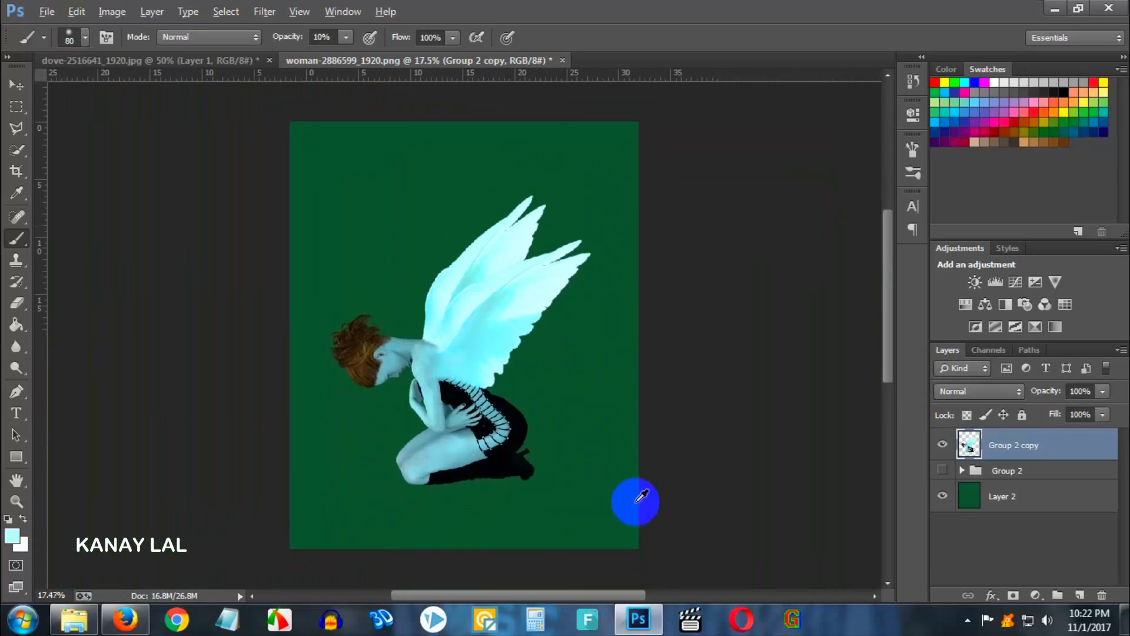
{"action": "scroll", "coordinate": [469, 462], "scroll_direction": "up", "scroll_amount": 2}
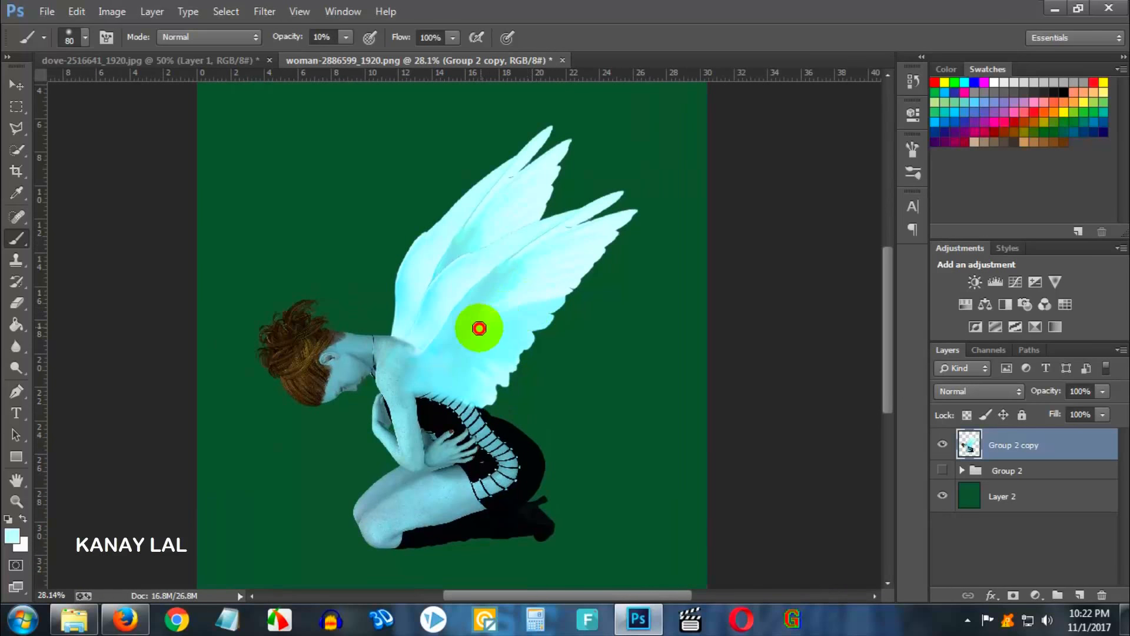
{"action": "scroll", "coordinate": [488, 311], "scroll_direction": "up", "scroll_amount": 2}
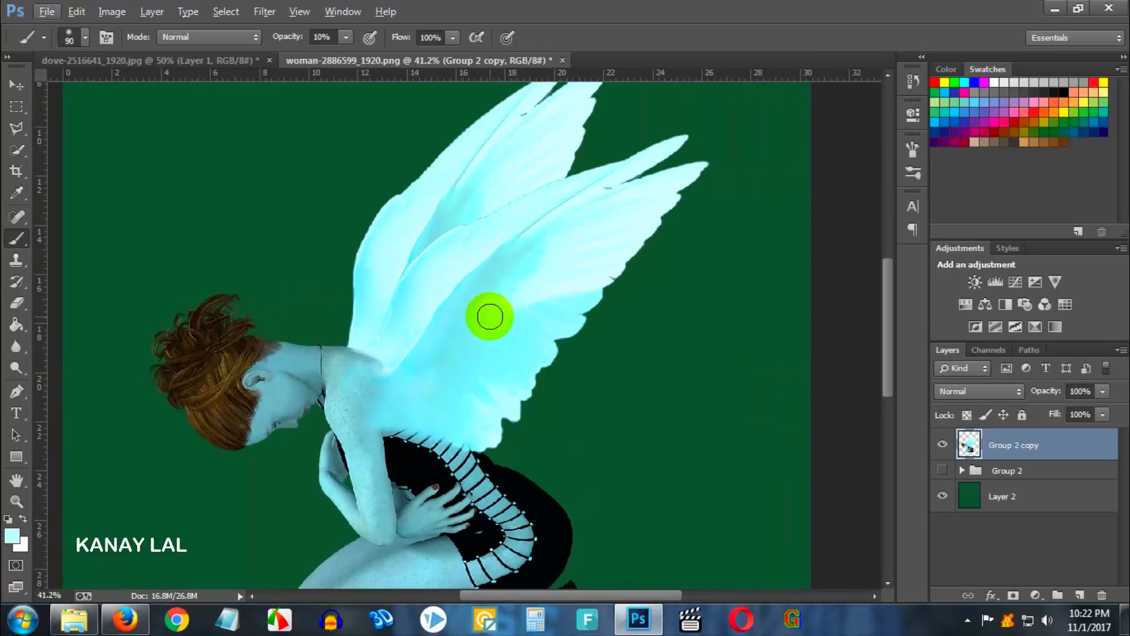
{"action": "key", "text": "]"}
{"action": "key", "text": "]"}
{"action": "key", "text": "]"}
{"action": "key", "text": "]"}
{"action": "mouse_move", "coordinate": [540, 246]}
{"action": "left_mouse_down"}
{"action": "mouse_move", "coordinate": [445, 359]}
{"action": "mouse_move", "coordinate": [561, 294]}
{"action": "left_mouse_up"}
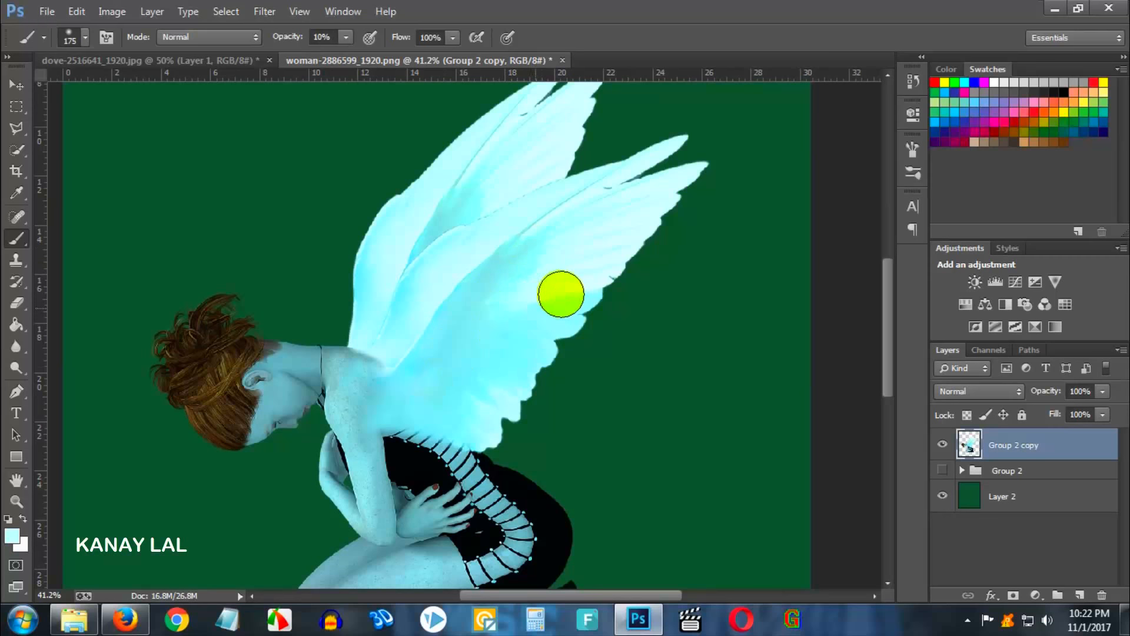
{"action": "mouse_move", "coordinate": [461, 351]}
{"action": "left_mouse_down"}
{"action": "mouse_move", "coordinate": [416, 391]}
{"action": "mouse_move", "coordinate": [461, 406]}
{"action": "mouse_move", "coordinate": [384, 424]}
{"action": "left_mouse_up"}
- Brush over the area where the wing meets the dress under the arm
{"action": "scroll", "coordinate": [377, 447], "scroll_direction": "down", "scroll_amount": 5}
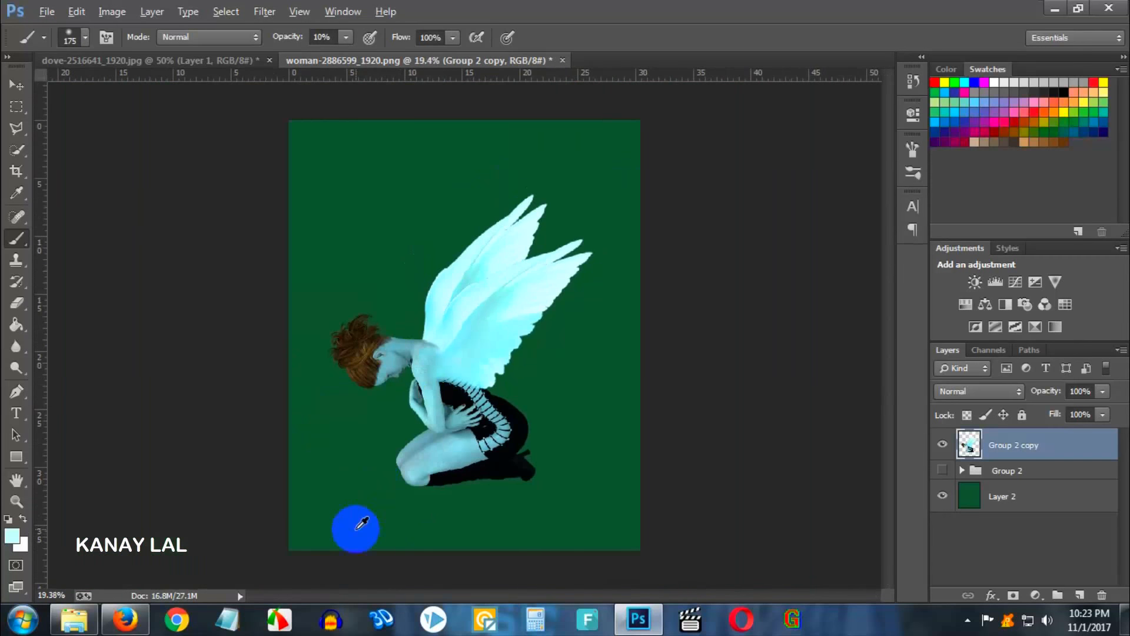
{"action": "scroll", "coordinate": [363, 521], "scroll_direction": "up", "scroll_amount": 4}
{"action": "scroll", "coordinate": [395, 436], "scroll_direction": "up", "scroll_amount": 6}
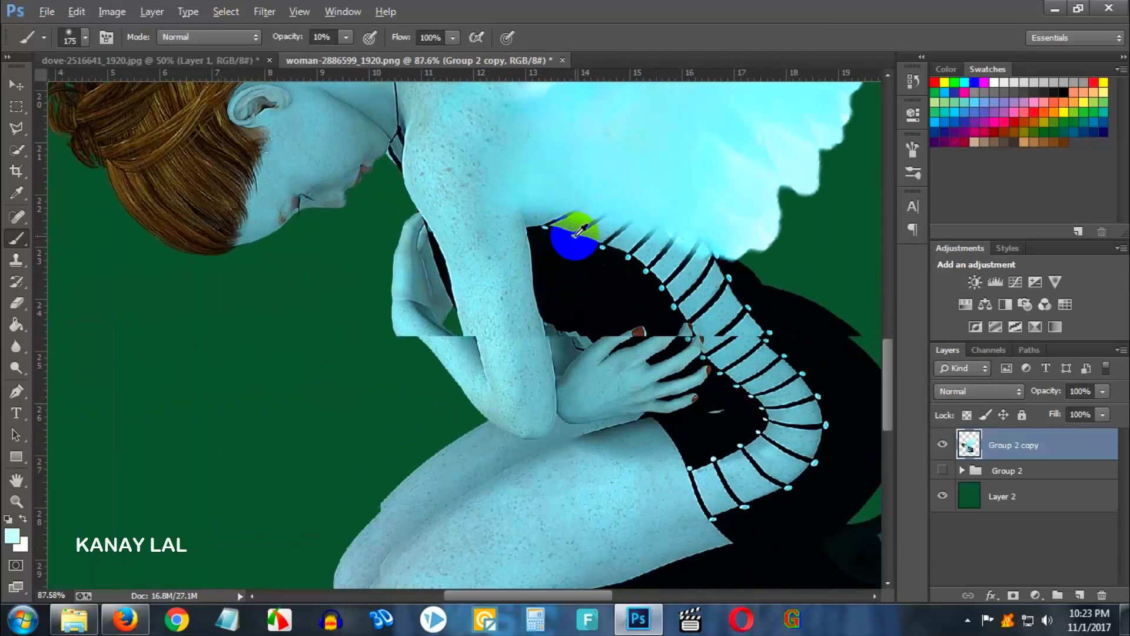
{"action": "left_click_drag", "start_coordinate": [613, 189], "coordinate": [554, 340]}
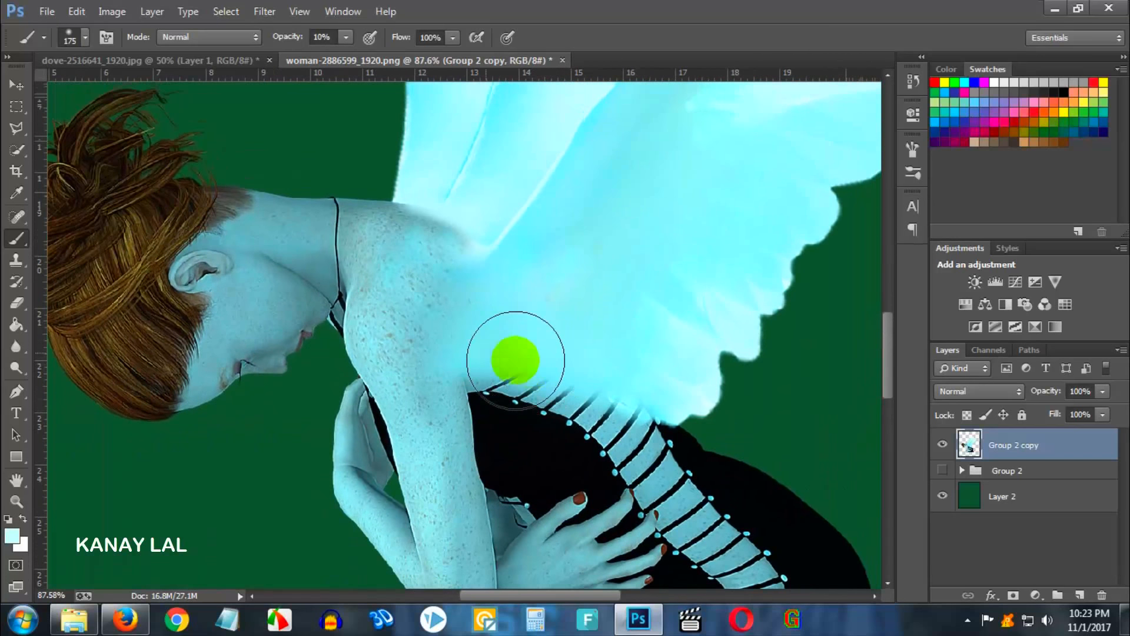
- Clone skin over the upper arm below the shoulder with a 70 px Clone Stamp
{"action": "left_click", "coordinate": [20, 264]}
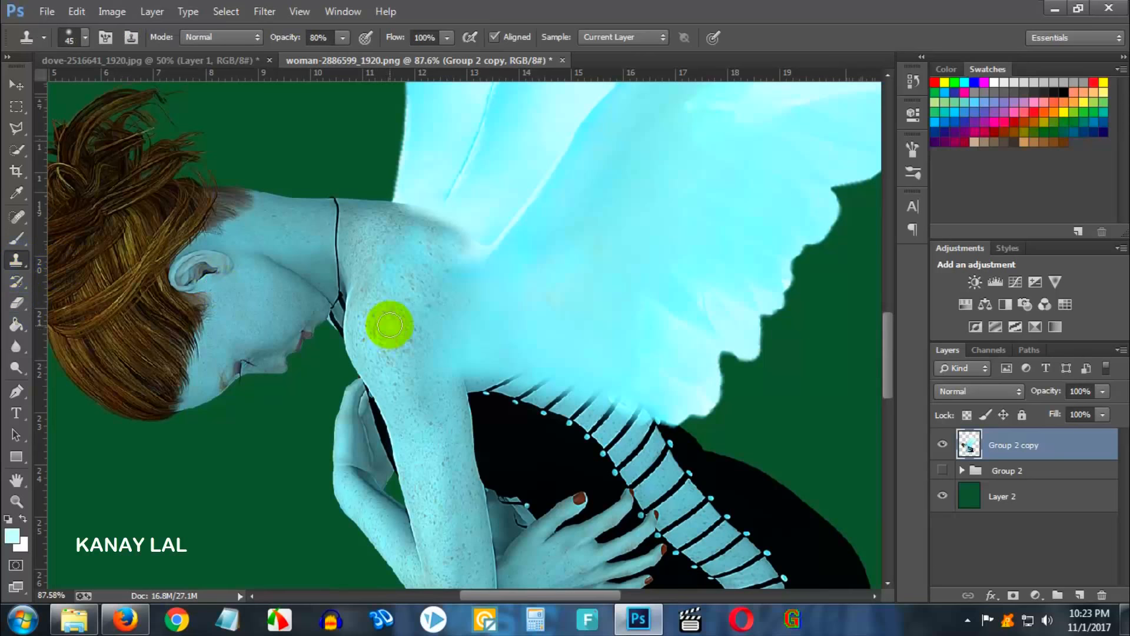
{"action": "scroll", "coordinate": [431, 320], "scroll_direction": "up", "scroll_amount": 2}
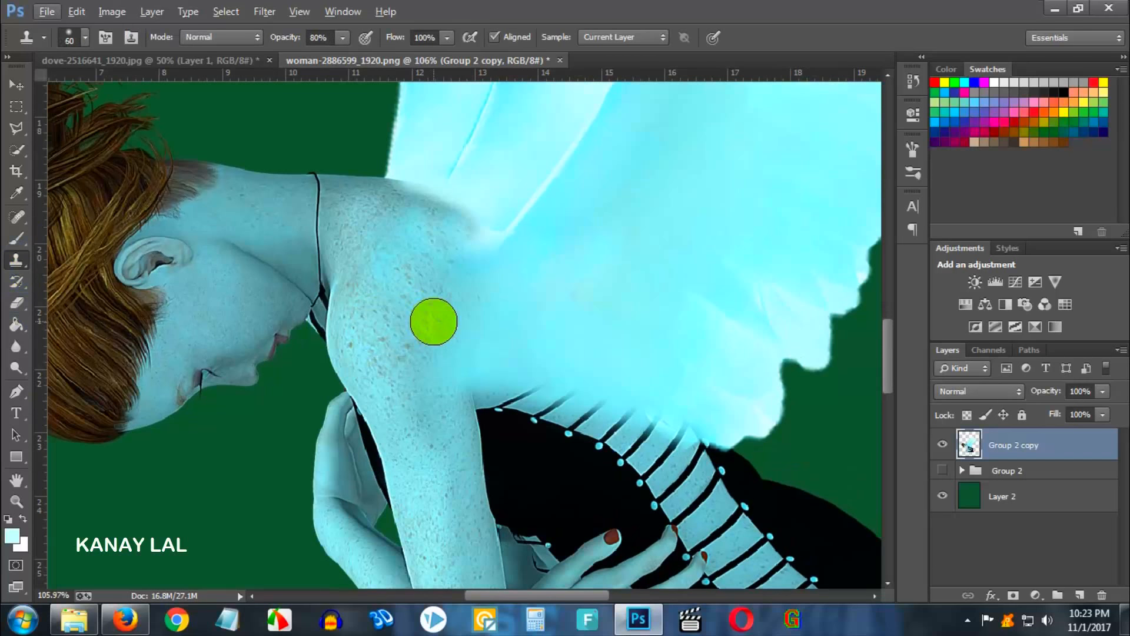
{"action": "left_click", "coordinate": [434, 321], "text": "alt"}
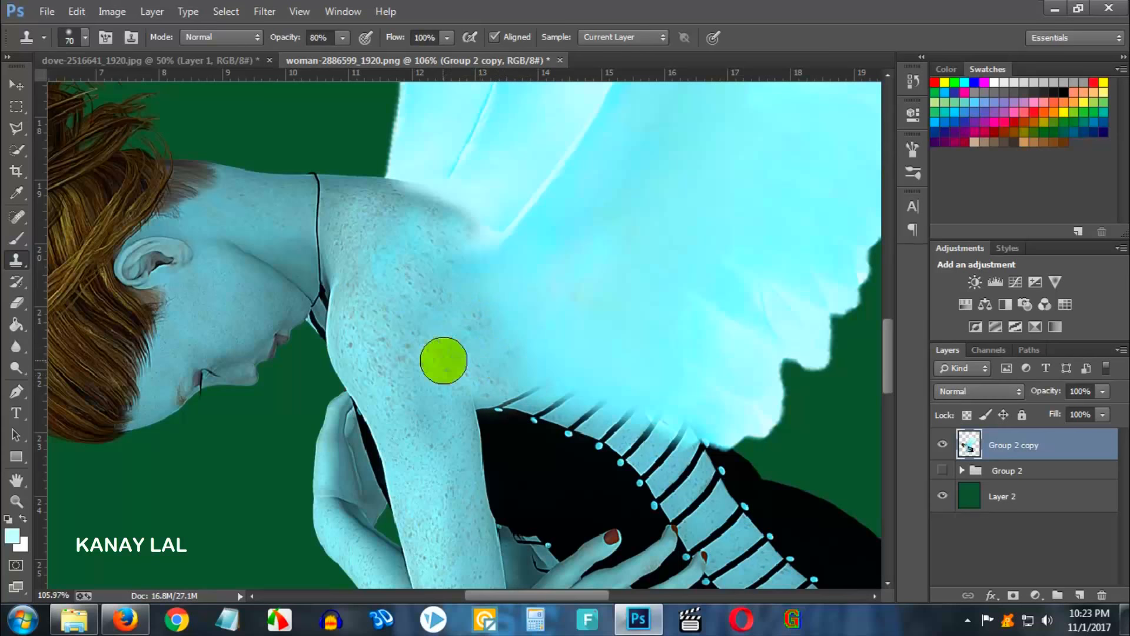
{"action": "scroll", "coordinate": [536, 365], "scroll_direction": "down", "scroll_amount": 2}
{"action": "scroll", "coordinate": [536, 371], "scroll_direction": "down", "scroll_amount": 6}
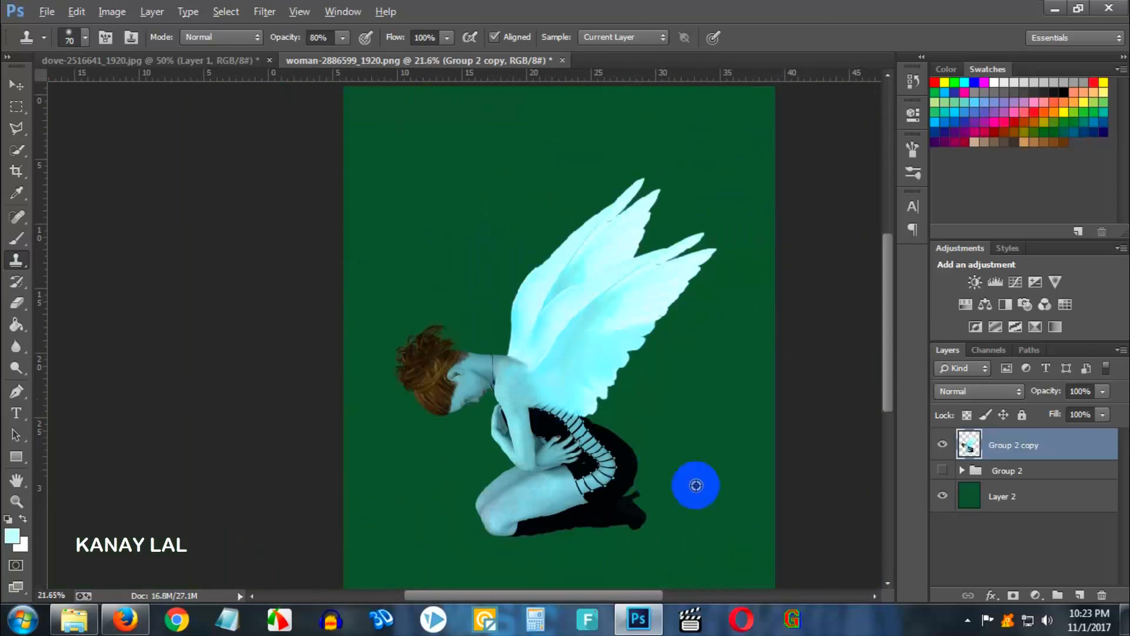
{"action": "left_click", "coordinate": [439, 358], "text": "alt"}
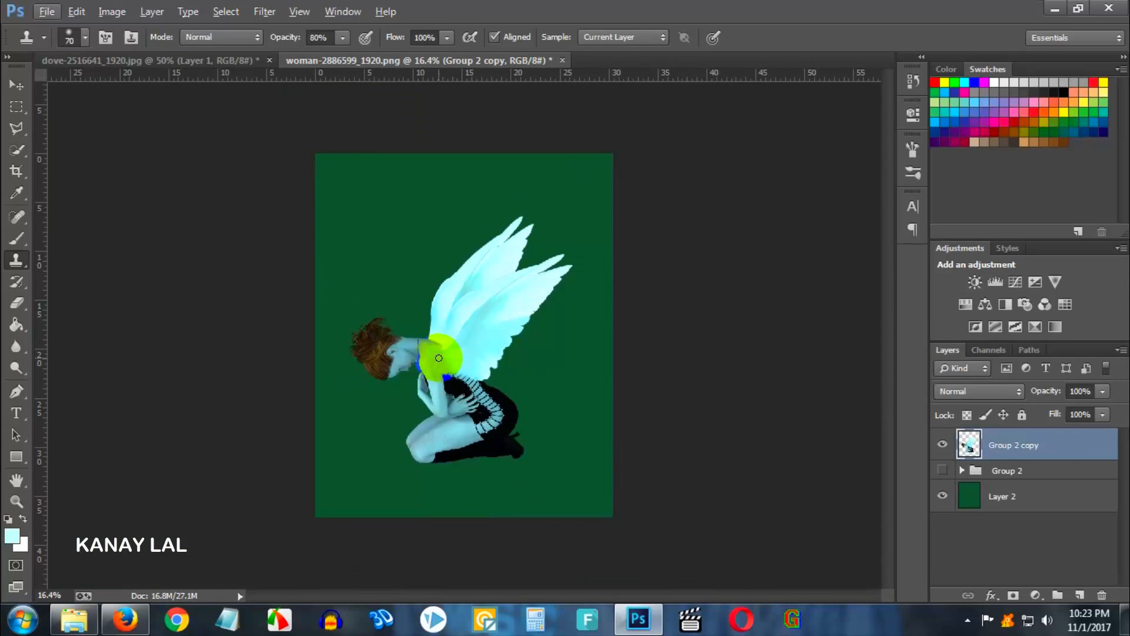
- Select the green background layer and toggle its visibility to preview the figure on transparency
{"action": "left_click", "coordinate": [999, 497]}
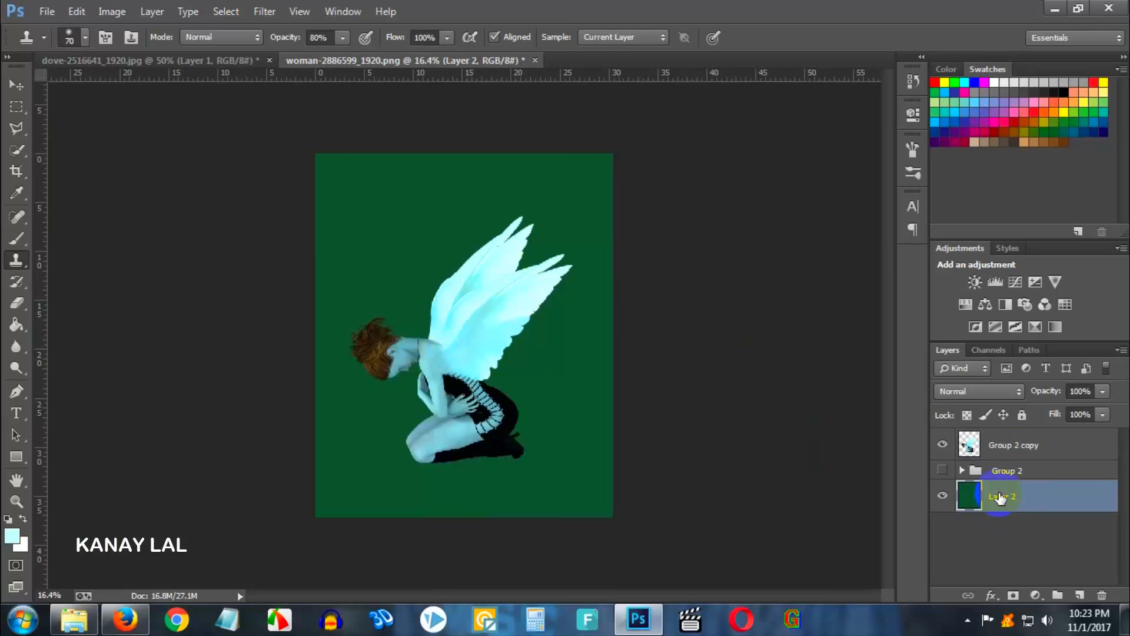
{"action": "left_click", "coordinate": [942, 497]}
{"action": "left_click", "coordinate": [942, 497]}
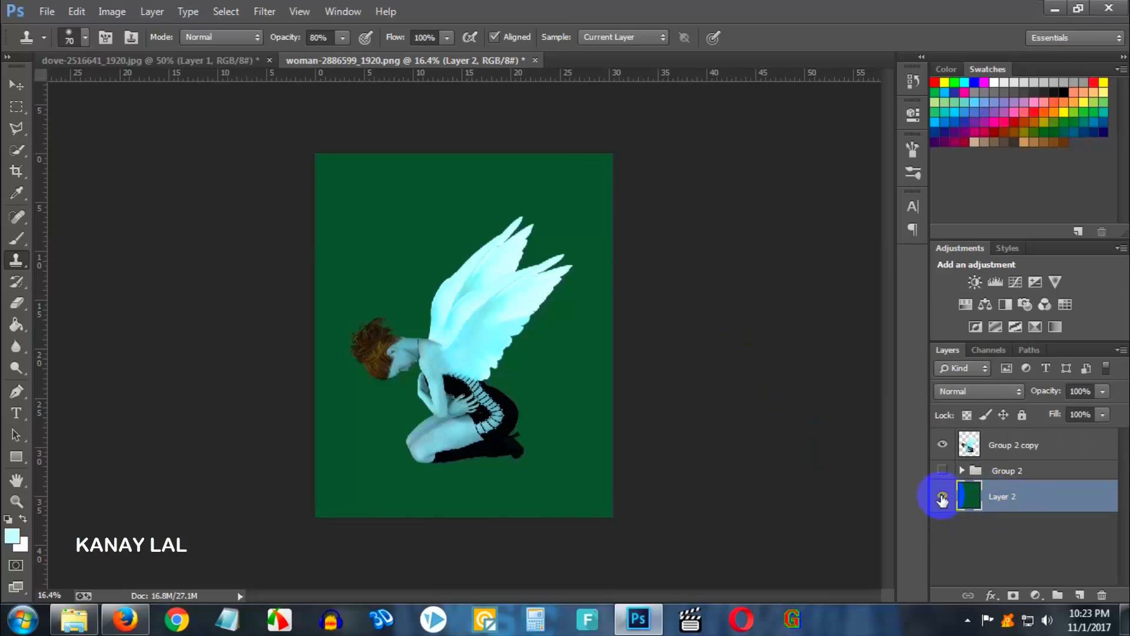
{"action": "left_click", "coordinate": [942, 498]}
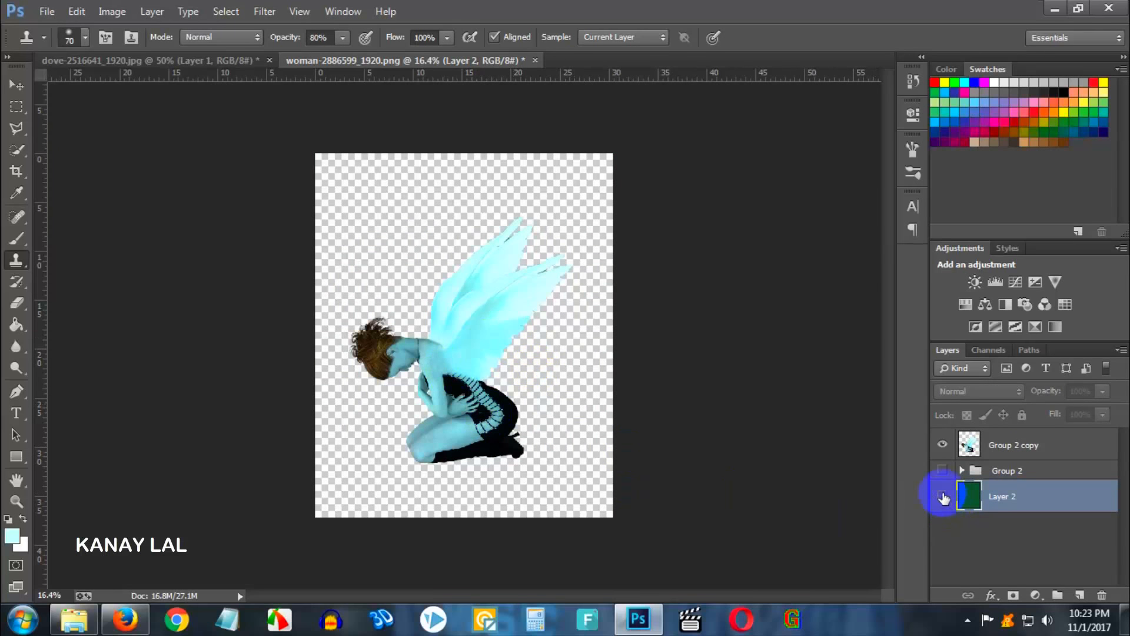
{"action": "left_click", "coordinate": [942, 498]}
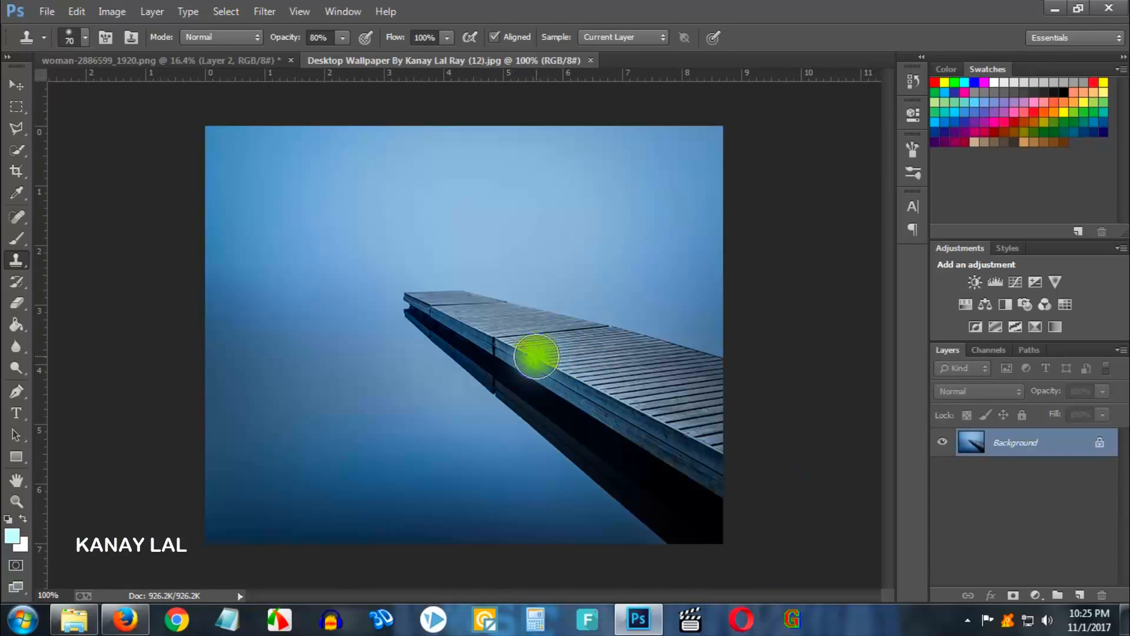
{"action": "left_click", "coordinate": [224, 60]}
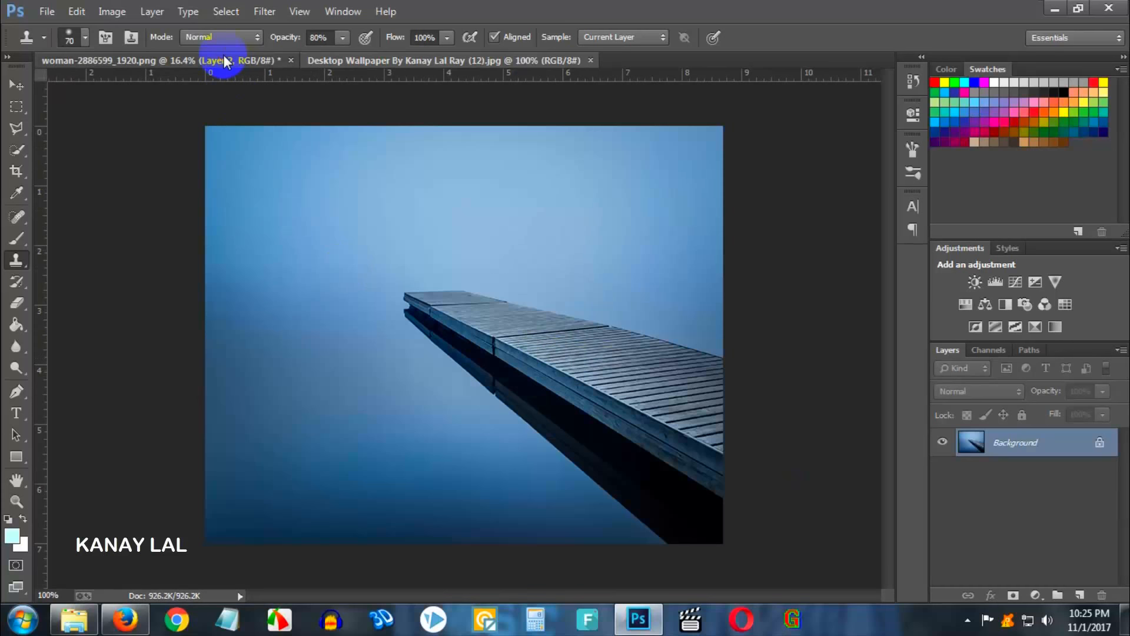
{"action": "left_click", "coordinate": [1033, 457]}
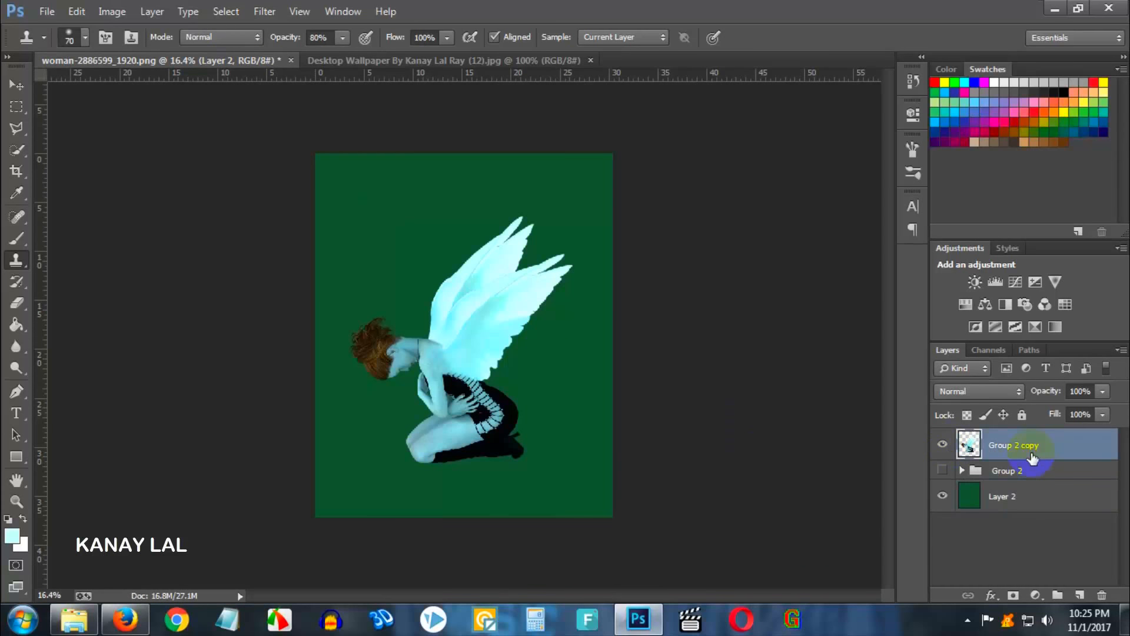
{"action": "left_click", "coordinate": [943, 447]}
{"action": "left_click", "coordinate": [943, 446]}
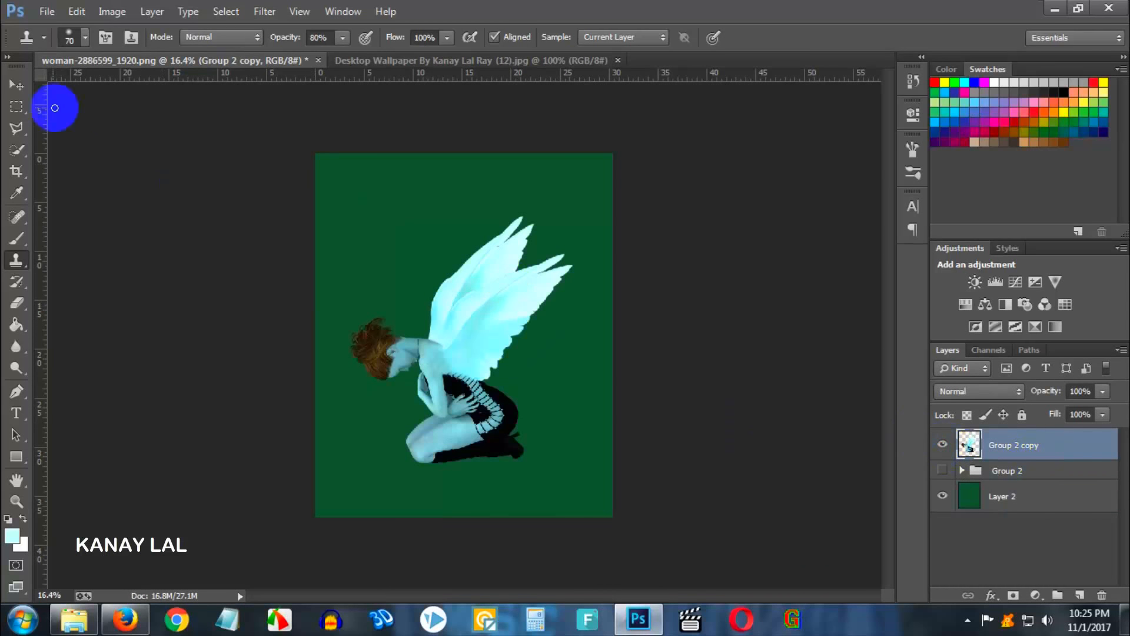
{"action": "left_click", "coordinate": [17, 86]}
{"action": "left_click_drag", "start_coordinate": [463, 303], "coordinate": [545, 312]}
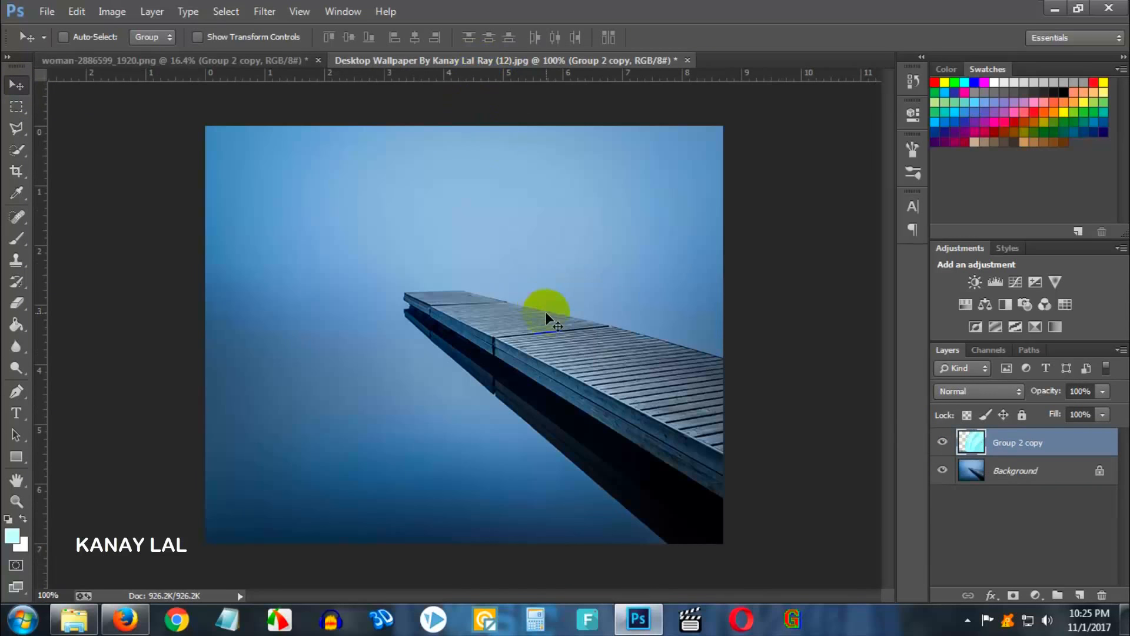
{"action": "key", "text": "ctrl+t"}
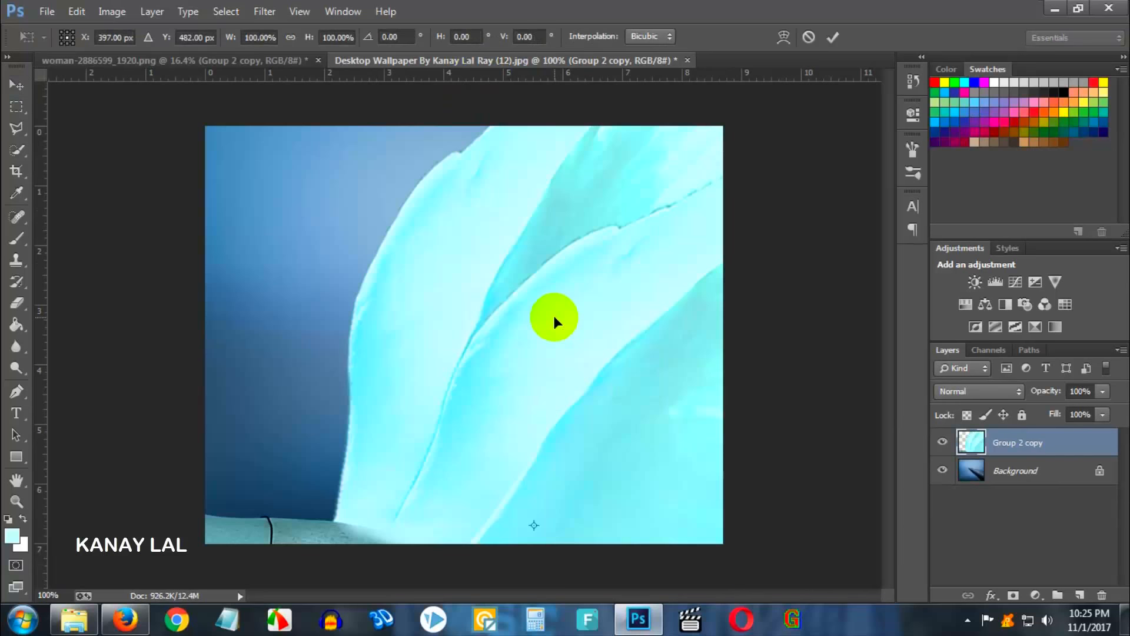
{"action": "key", "text": "Return"}
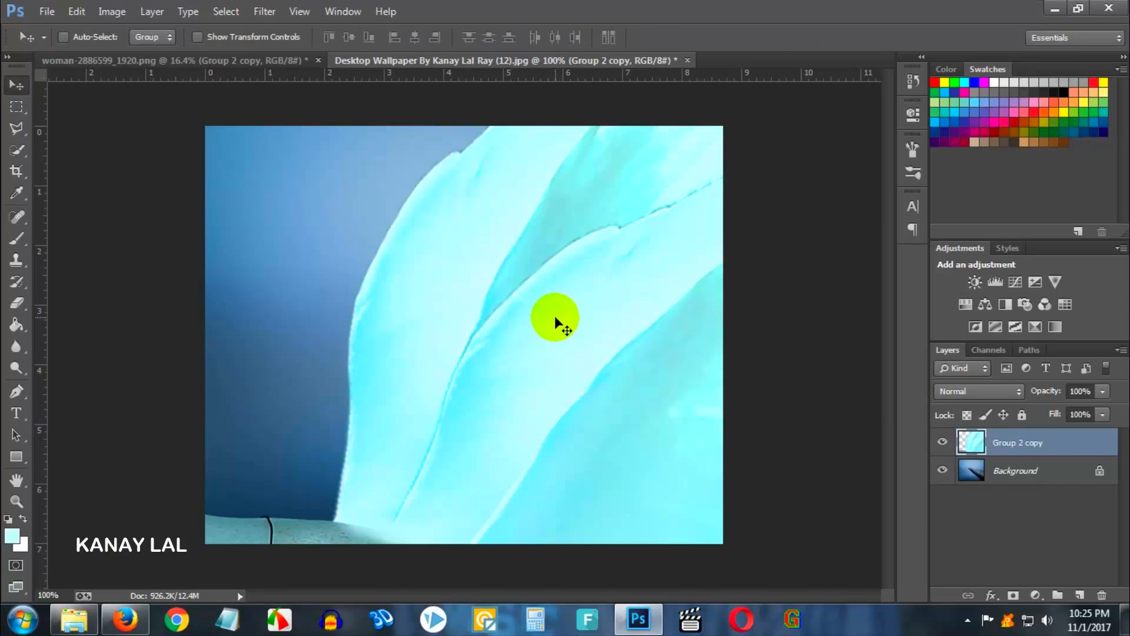
{"action": "key", "text": "Delete"}
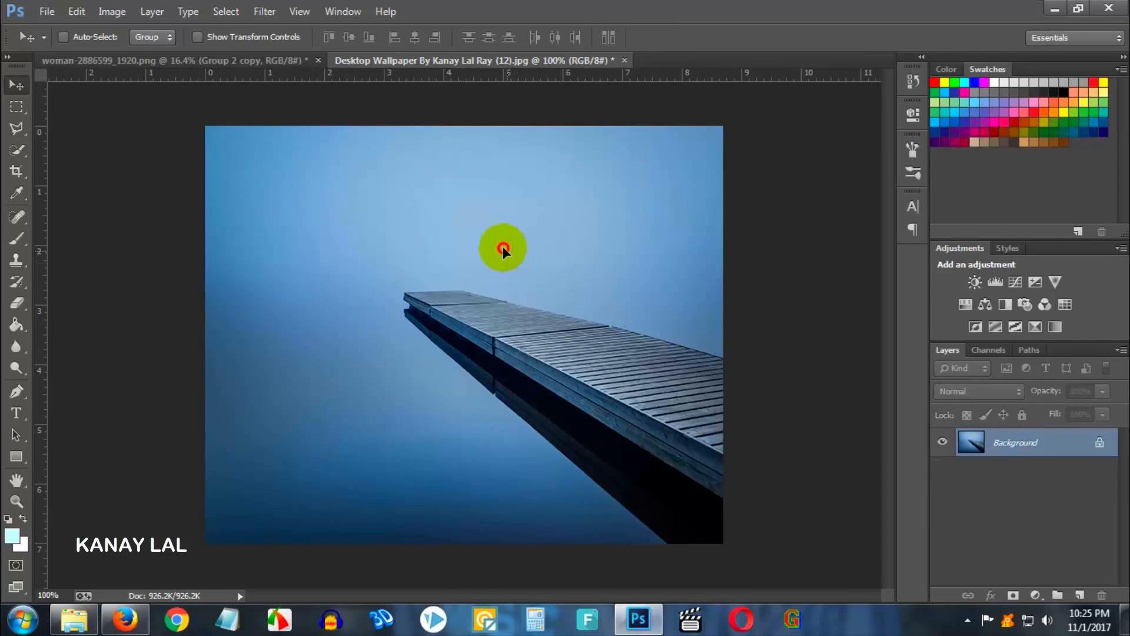
- Copy the pier wallpaper into the woman document as a new layer placed below the figure layers
{"action": "left_click", "coordinate": [227, 63]}
{"action": "left_click_drag", "start_coordinate": [228, 62], "coordinate": [380, 201]}
{"action": "left_click_drag", "start_coordinate": [1046, 450], "coordinate": [1042, 522]}
{"action": "left_click", "coordinate": [531, 266]}
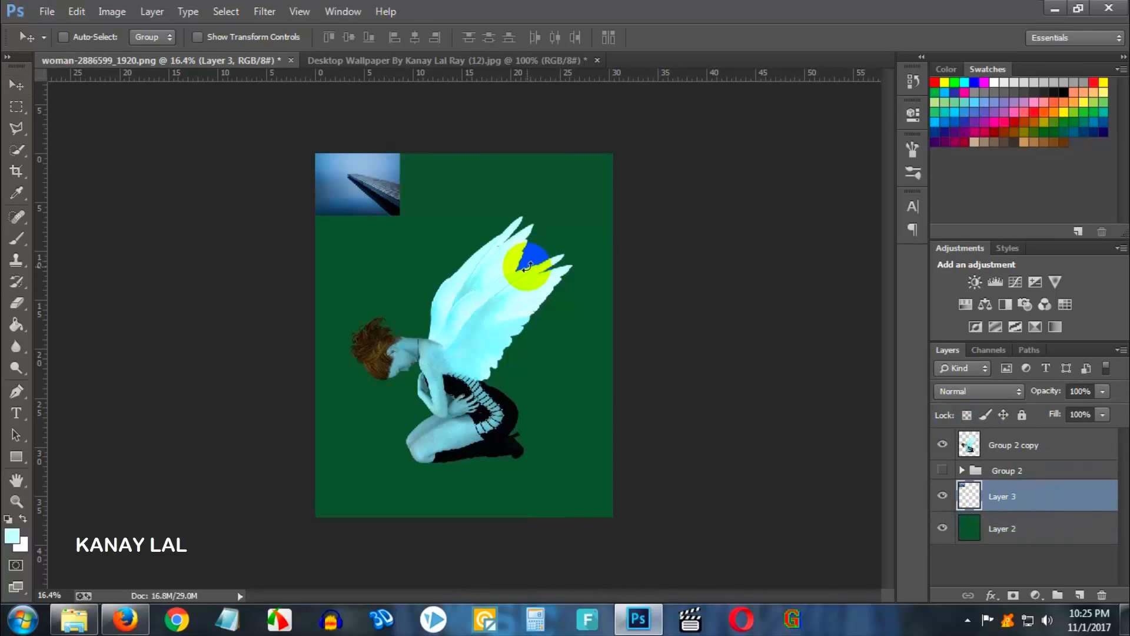
- Scale and position the pier wallpaper layer to fill the whole canvas
{"action": "key", "text": "ctrl+t"}
{"action": "left_click_drag", "start_coordinate": [400, 215], "coordinate": [753, 568]}
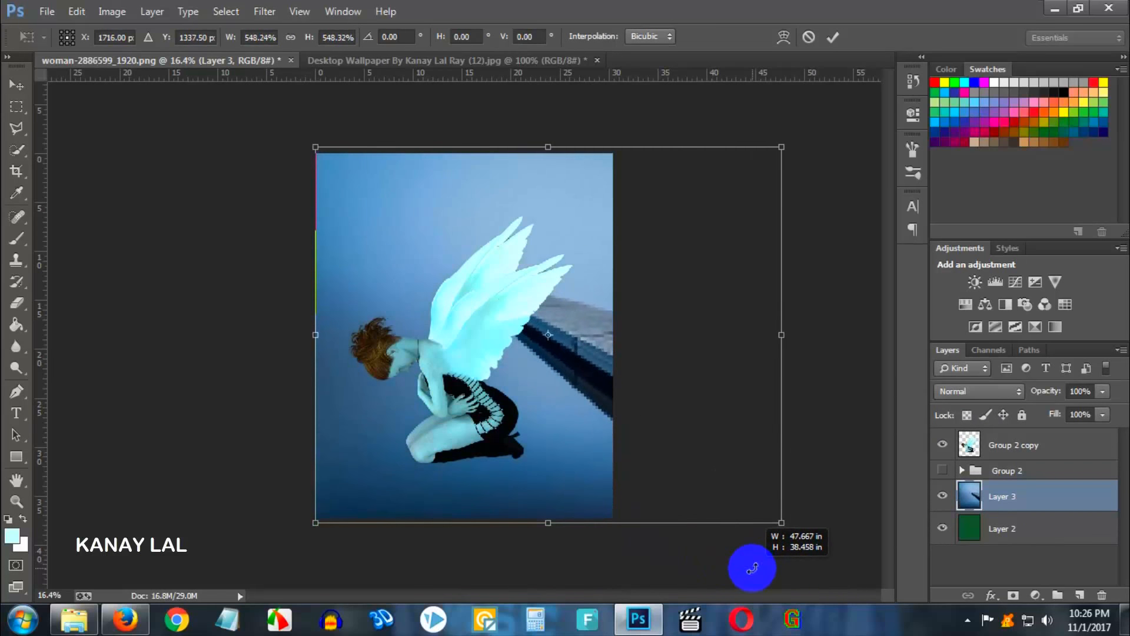
{"action": "left_click_drag", "start_coordinate": [666, 495], "coordinate": [502, 493]}
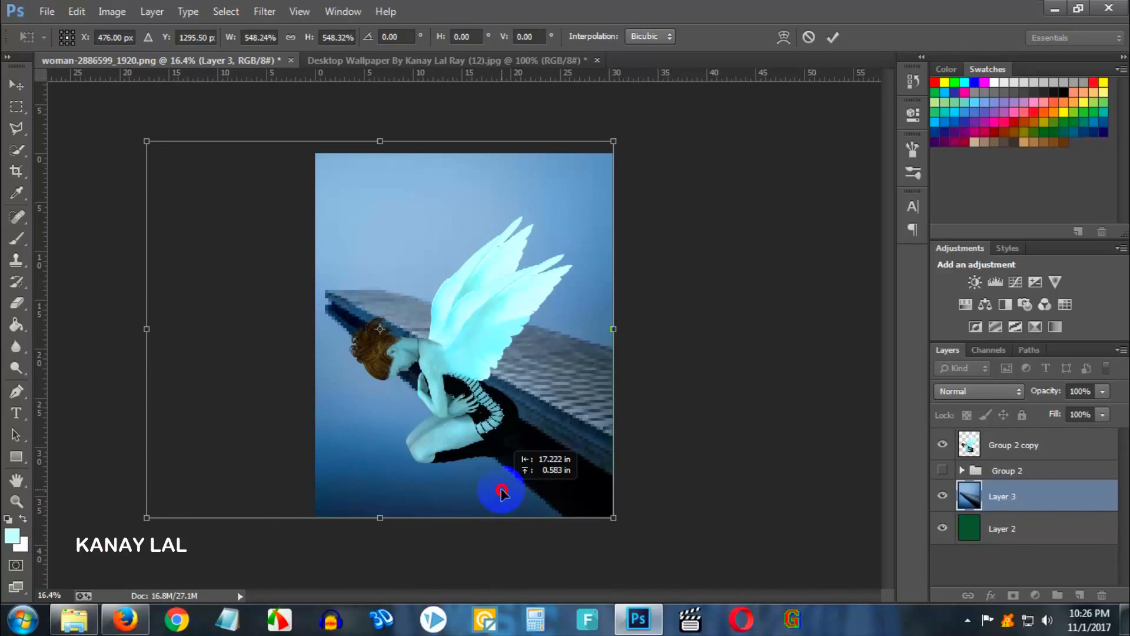
{"action": "left_click_drag", "start_coordinate": [375, 142], "coordinate": [378, 157]}
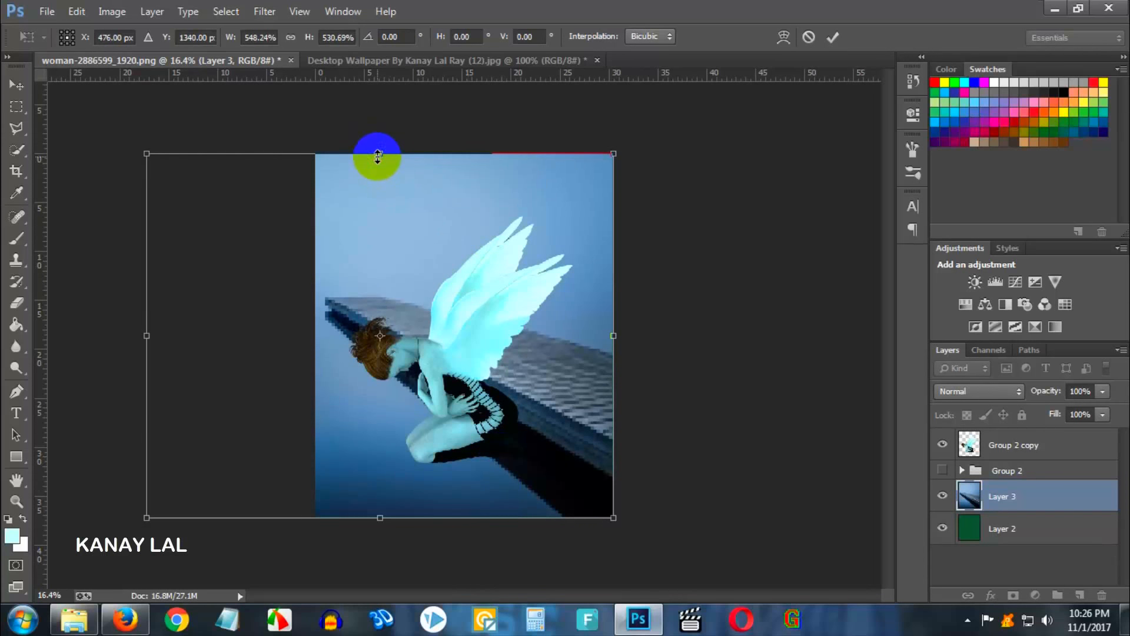
{"action": "key", "text": "Return"}
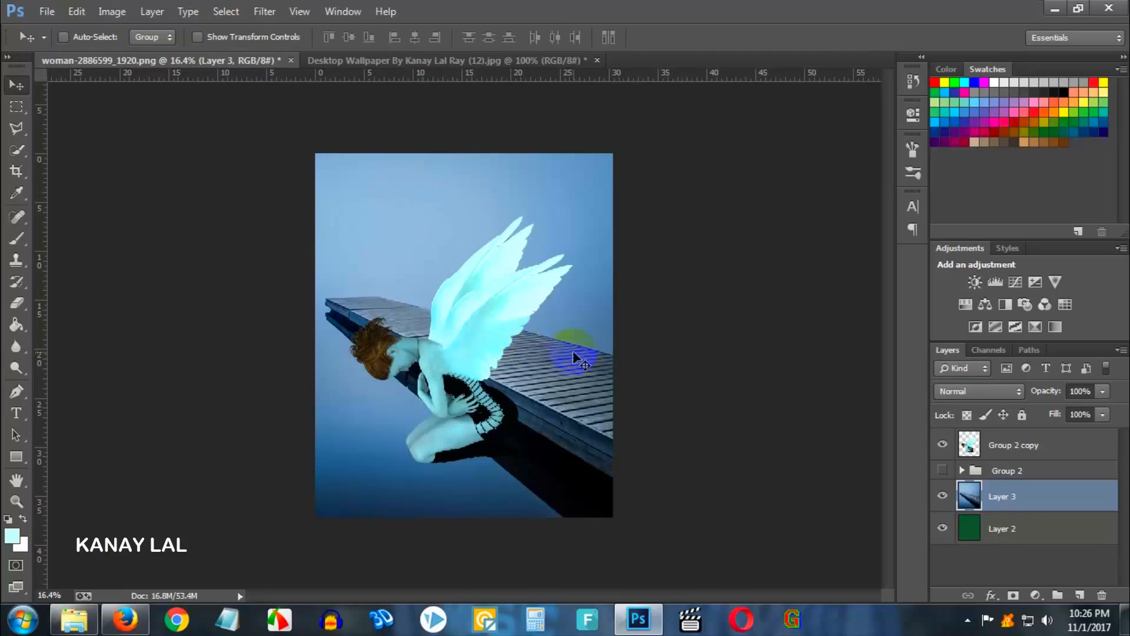
- Scale the angel figure down to about 57% and position it kneeling on the pier's boards
{"action": "left_click", "coordinate": [1020, 448]}
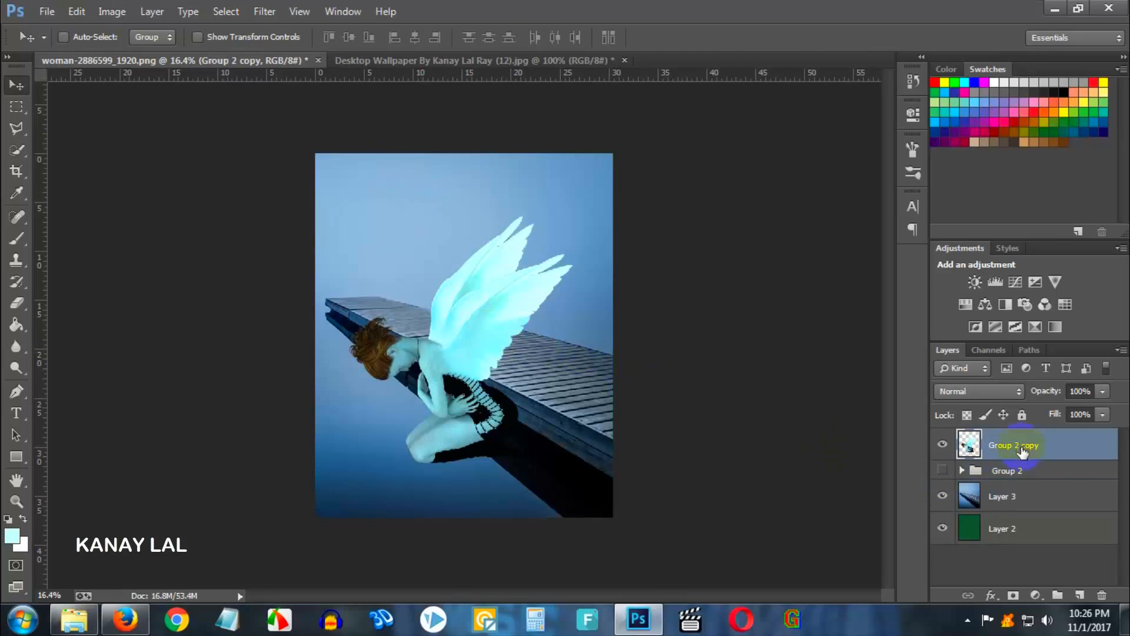
{"action": "left_click_drag", "start_coordinate": [462, 337], "coordinate": [509, 258]}
{"action": "key", "text": "ctrl+t"}
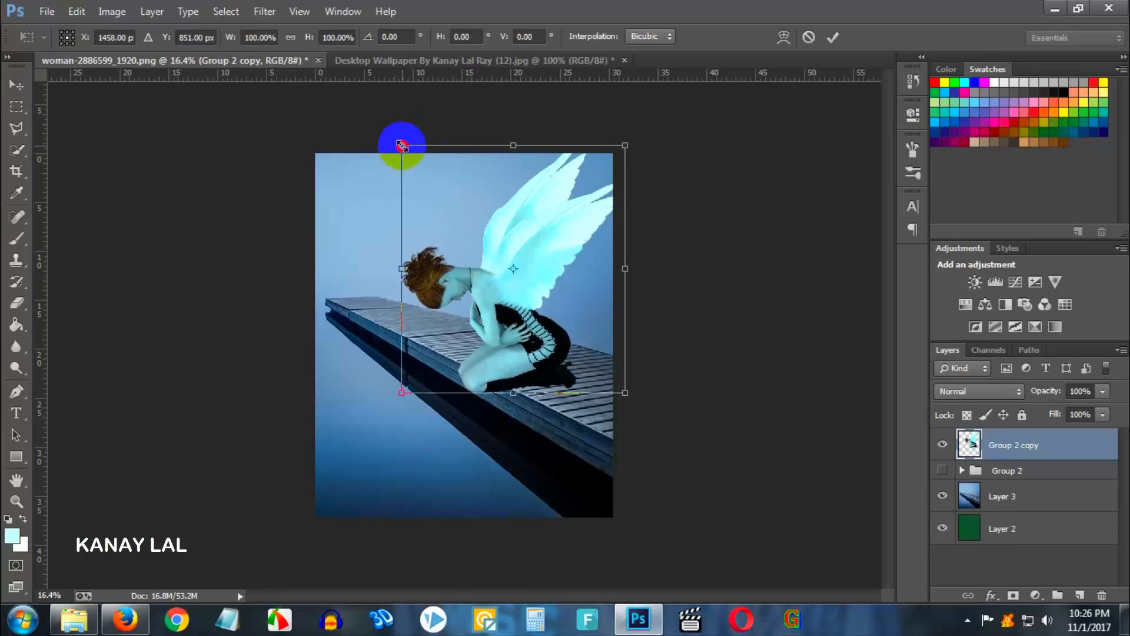
{"action": "left_click_drag", "start_coordinate": [398, 141], "coordinate": [462, 208]}
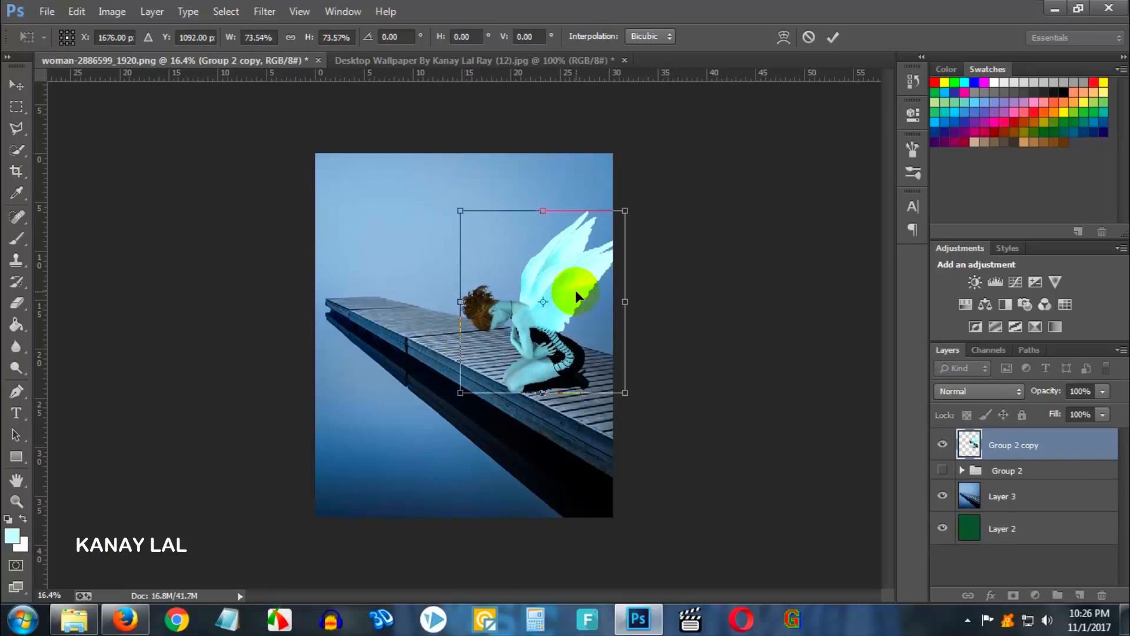
{"action": "left_click_drag", "start_coordinate": [575, 290], "coordinate": [530, 261]}
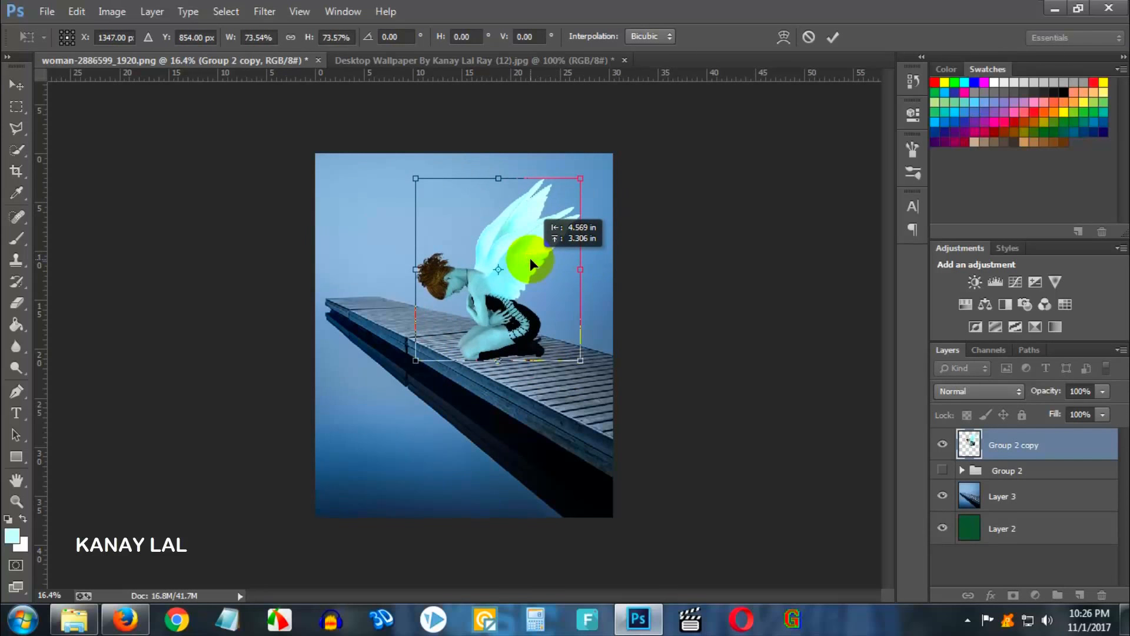
{"action": "left_click_drag", "start_coordinate": [417, 176], "coordinate": [427, 187]}
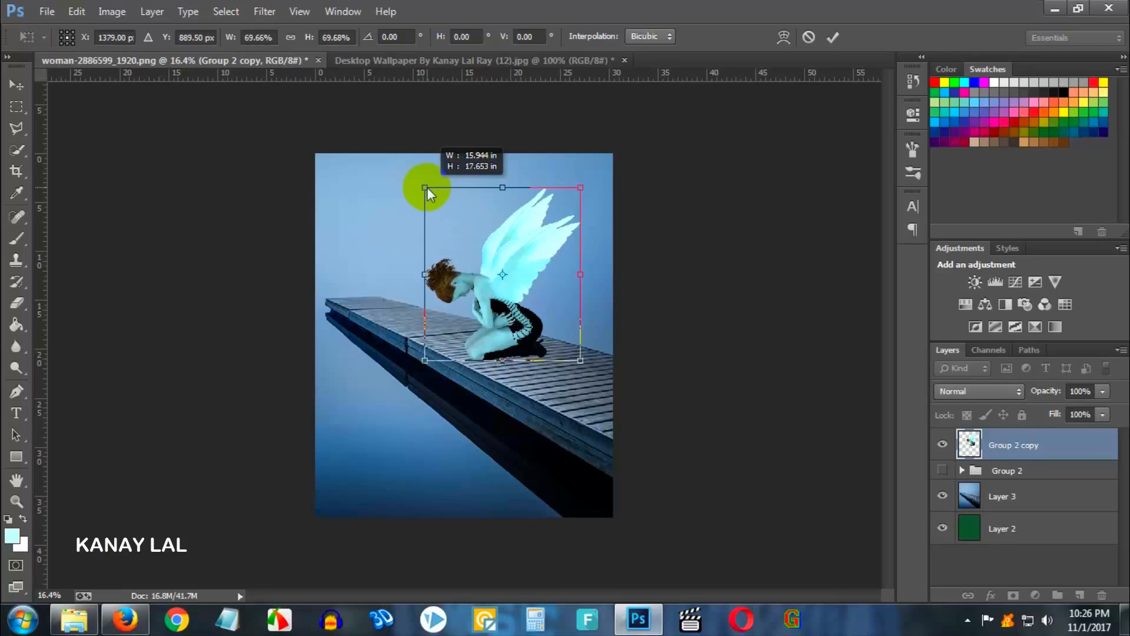
{"action": "left_click_drag", "start_coordinate": [552, 284], "coordinate": [544, 287]}
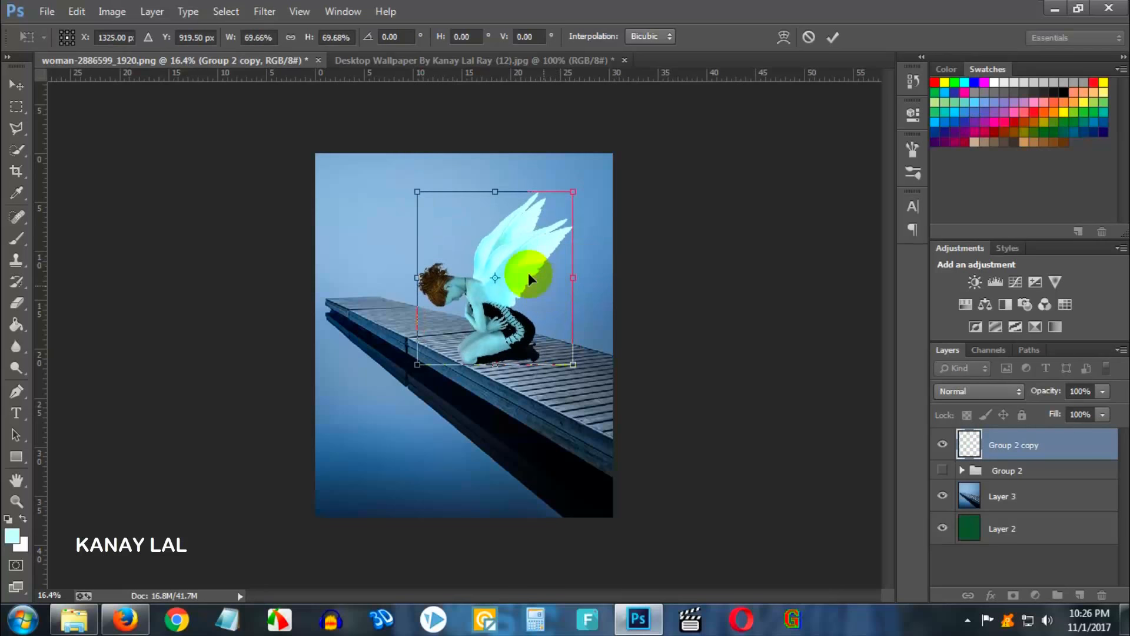
{"action": "left_click_drag", "start_coordinate": [414, 194], "coordinate": [442, 226]}
{"action": "left_click_drag", "start_coordinate": [530, 289], "coordinate": [518, 290]}
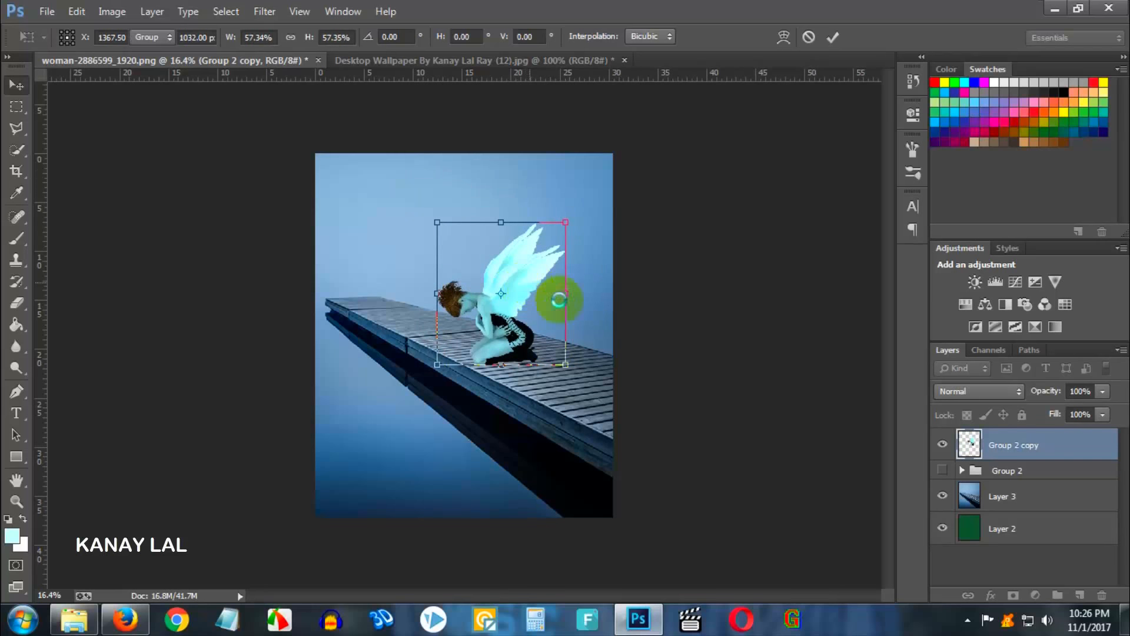
{"action": "key", "text": "Return"}
- Nudge the angel figure slightly to the right on the pier
{"action": "scroll", "coordinate": [548, 359], "scroll_direction": "up", "scroll_amount": 4}
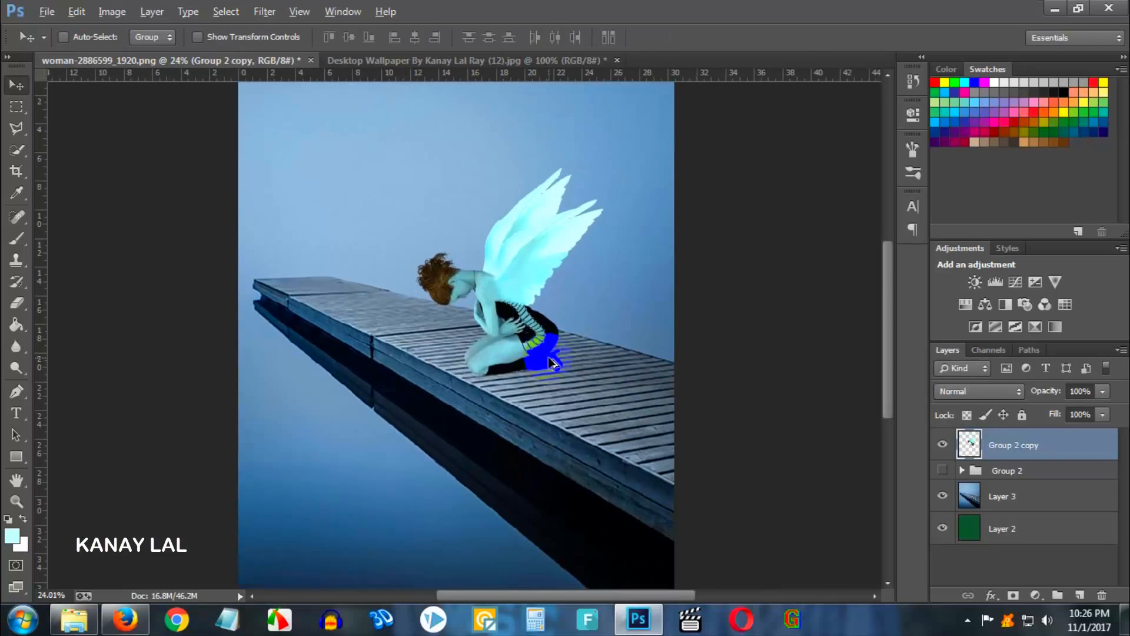
{"action": "left_click_drag", "start_coordinate": [540, 368], "coordinate": [548, 370]}
{"action": "scroll", "coordinate": [586, 379], "scroll_direction": "down", "scroll_amount": 3}
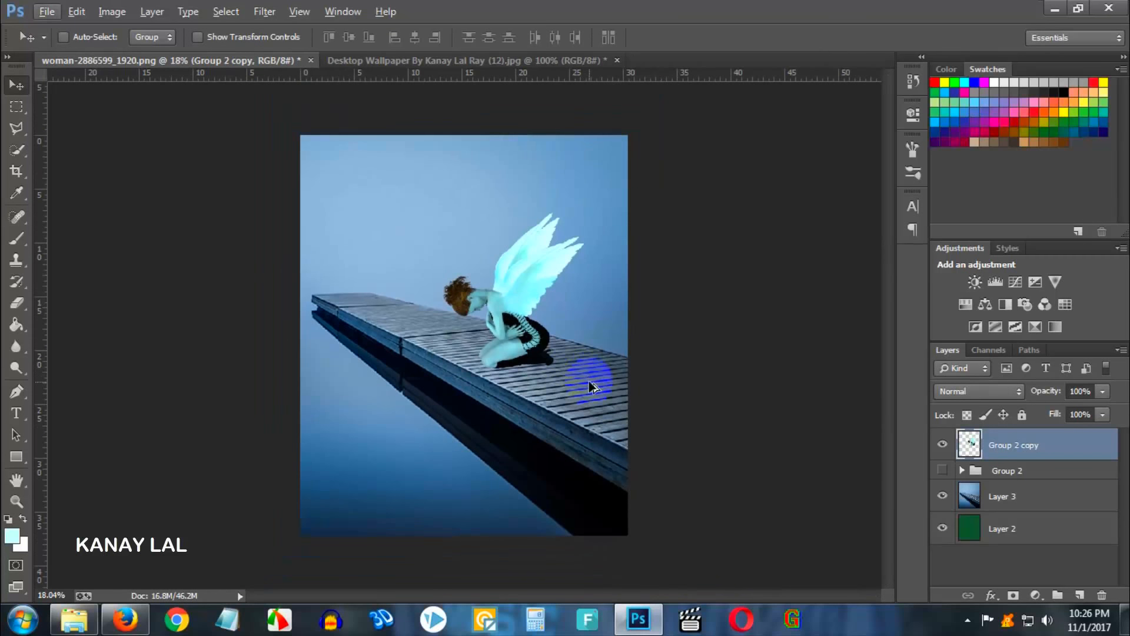
{"action": "scroll", "coordinate": [591, 387], "scroll_direction": "up", "scroll_amount": 1}
{"action": "scroll", "coordinate": [497, 329], "scroll_direction": "up", "scroll_amount": 1}
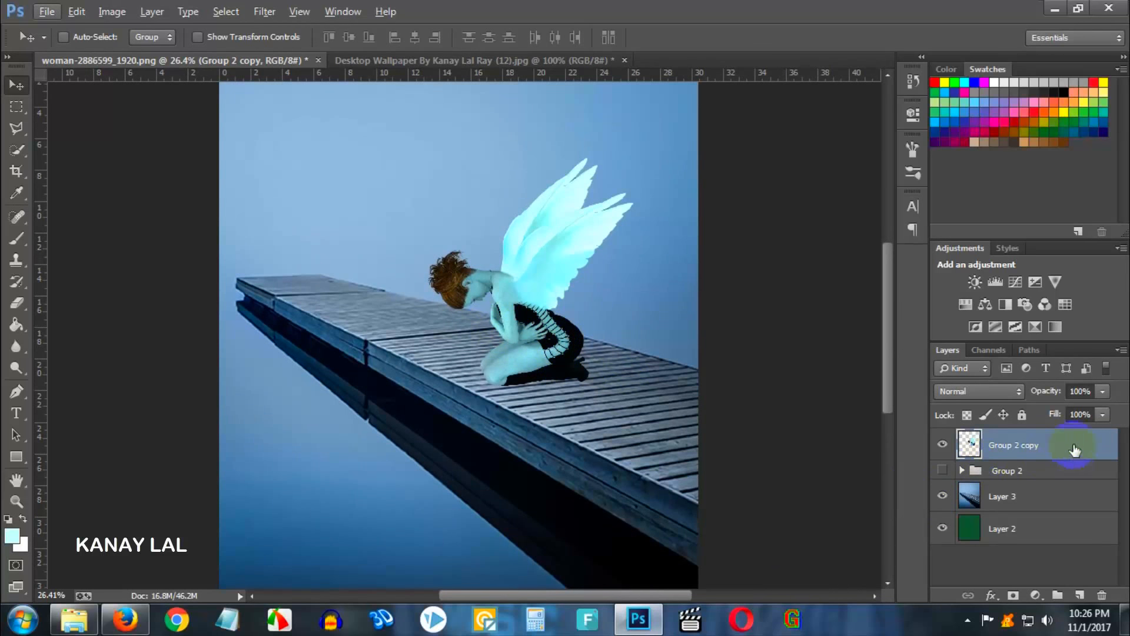
- Add a Drop Shadow to the figure layer and drag the shadow into place beside the figure
{"action": "double_click", "coordinate": [1085, 447]}
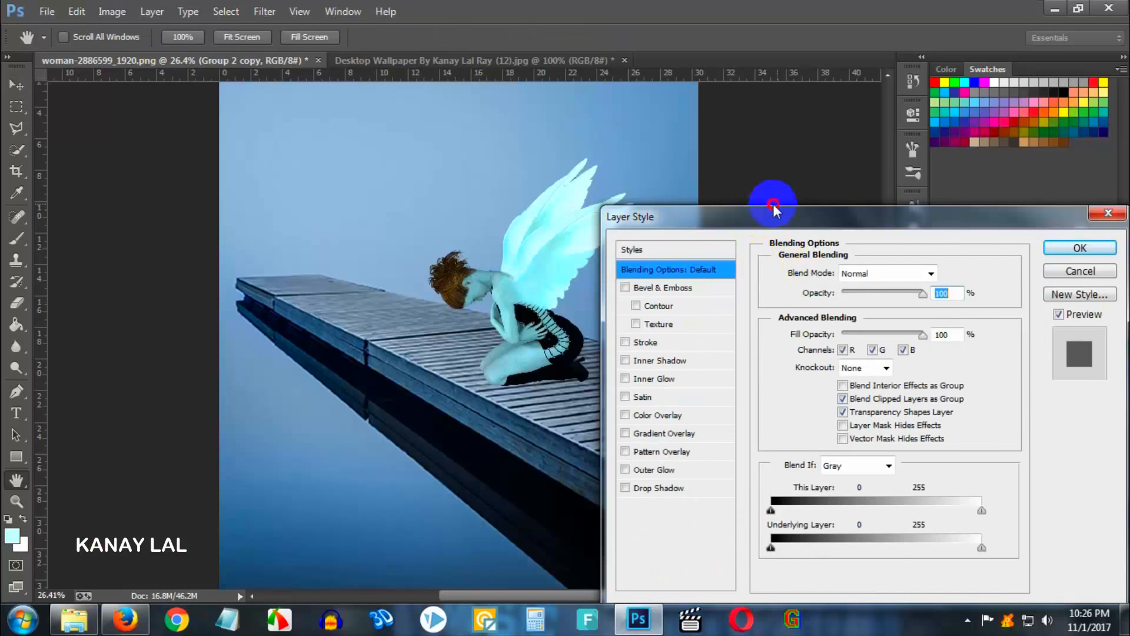
{"action": "left_click_drag", "start_coordinate": [773, 206], "coordinate": [824, 178]}
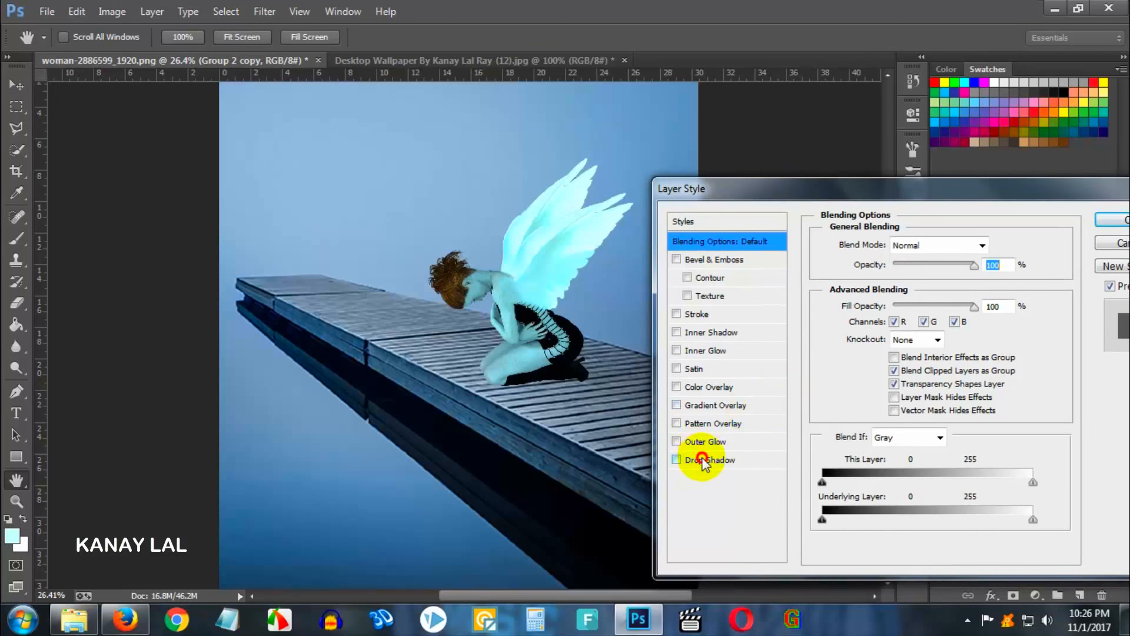
{"action": "left_click", "coordinate": [704, 460]}
{"action": "left_click_drag", "start_coordinate": [565, 415], "coordinate": [570, 419]}
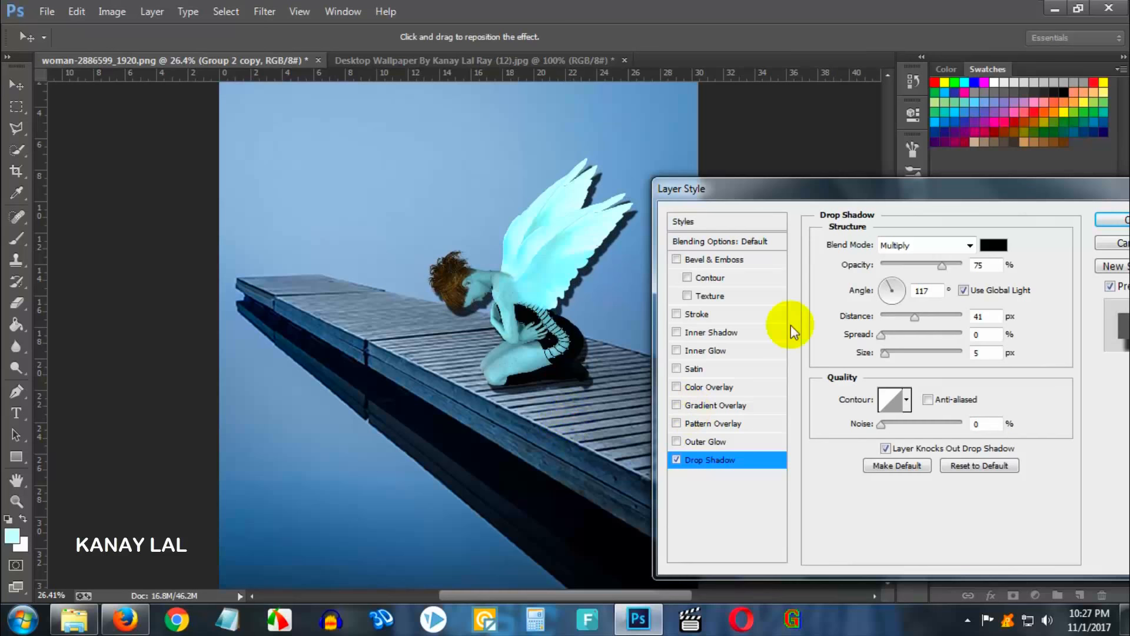
{"action": "left_click", "coordinate": [1117, 225]}
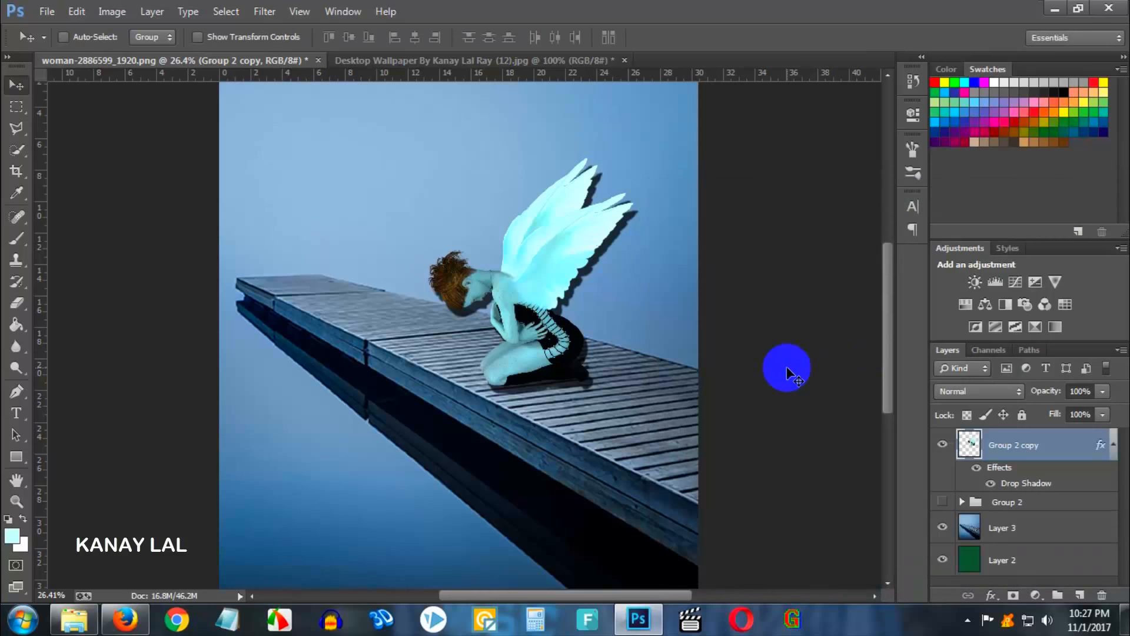
- Convert the figure's drop shadow effect into its own separate layer
{"action": "right_click", "coordinate": [1026, 489]}
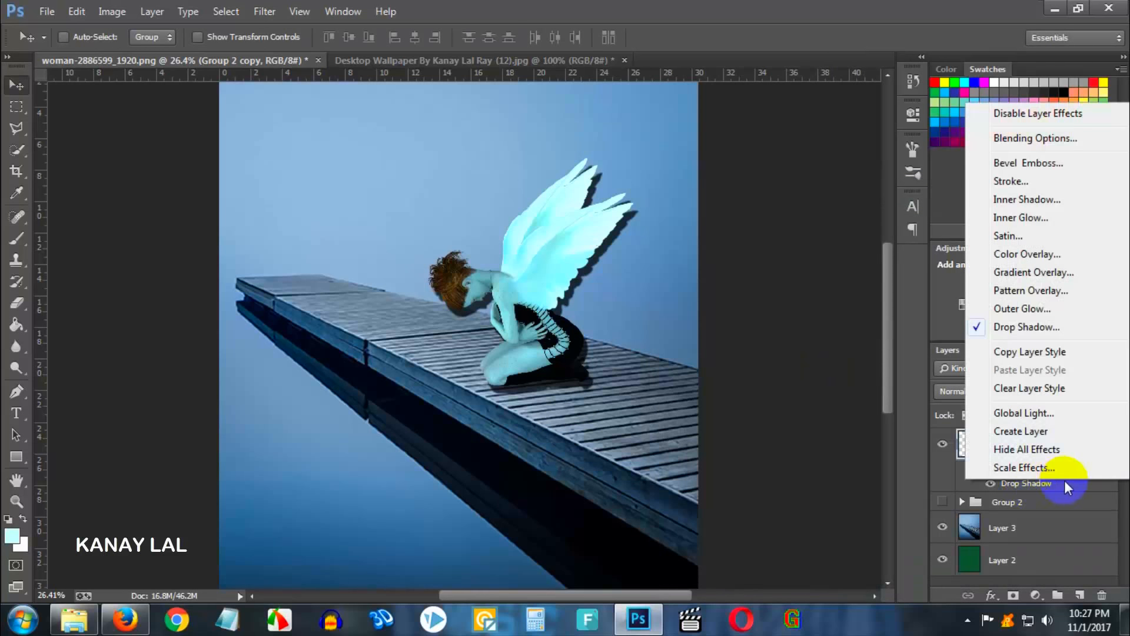
{"action": "left_click", "coordinate": [1037, 432]}
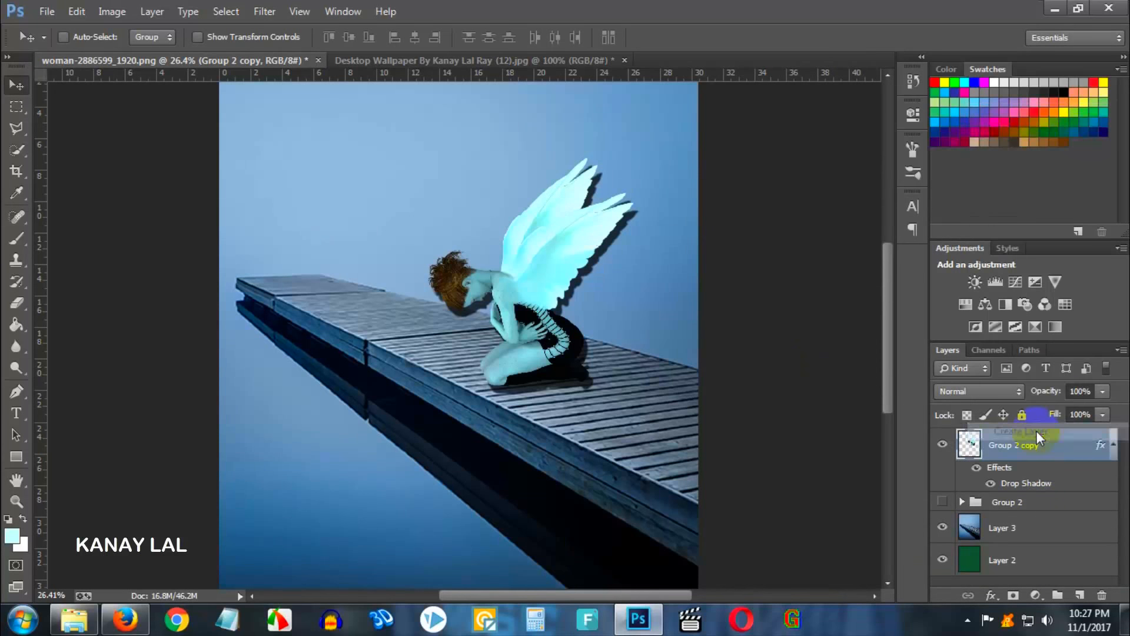
{"action": "left_click", "coordinate": [501, 247]}
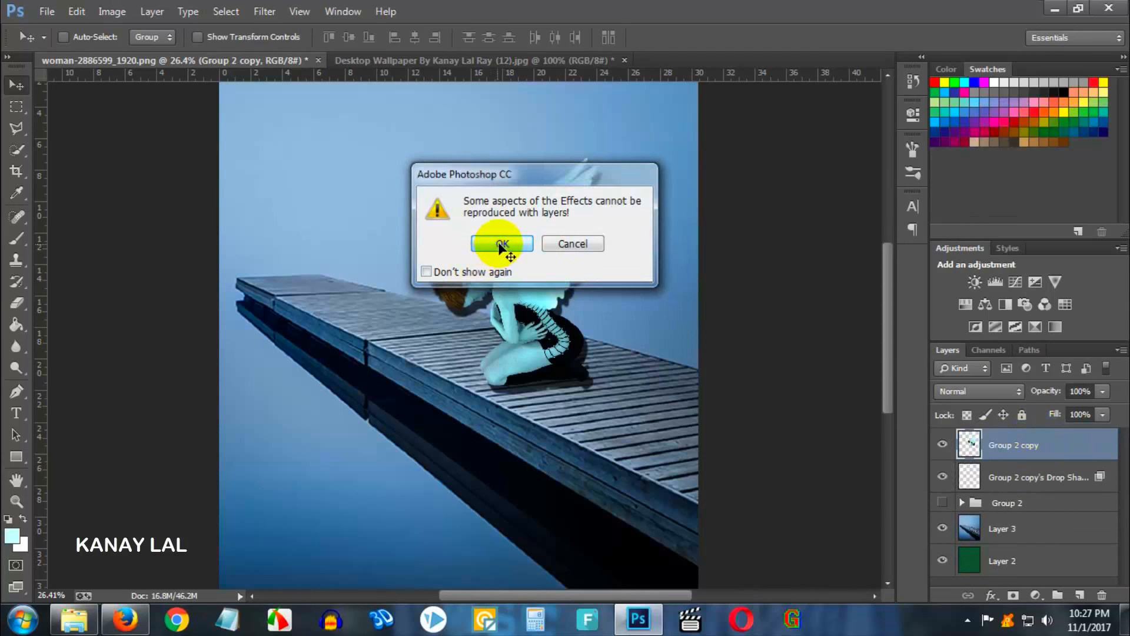
- Flip and skew the shadow layer so it lies flat on the pier boards behind the kneeling figure
{"action": "left_click", "coordinate": [1036, 473]}
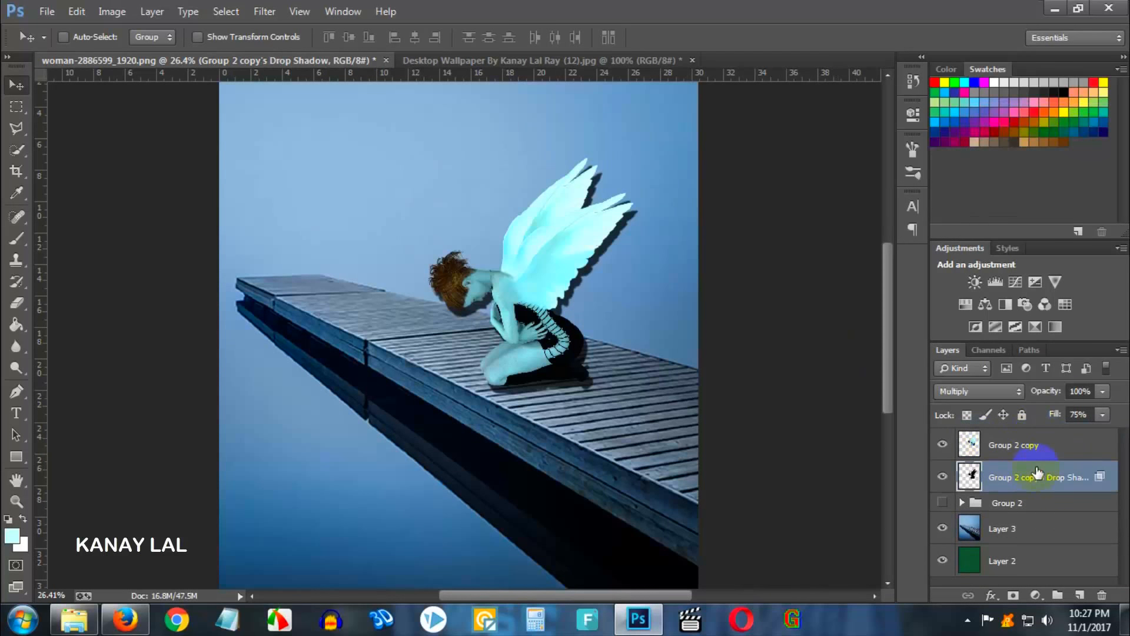
{"action": "key", "text": "ctrl+t"}
{"action": "mouse_move", "coordinate": [602, 287]}
{"action": "left_mouse_down"}
{"action": "mouse_move", "coordinate": [613, 316]}
{"action": "mouse_move", "coordinate": [605, 292]}
{"action": "left_mouse_up"}
{"action": "left_click_drag", "start_coordinate": [437, 171], "coordinate": [577, 467]}
{"action": "left_click_drag", "start_coordinate": [645, 172], "coordinate": [681, 452]}
{"action": "left_click_drag", "start_coordinate": [628, 422], "coordinate": [674, 398]}
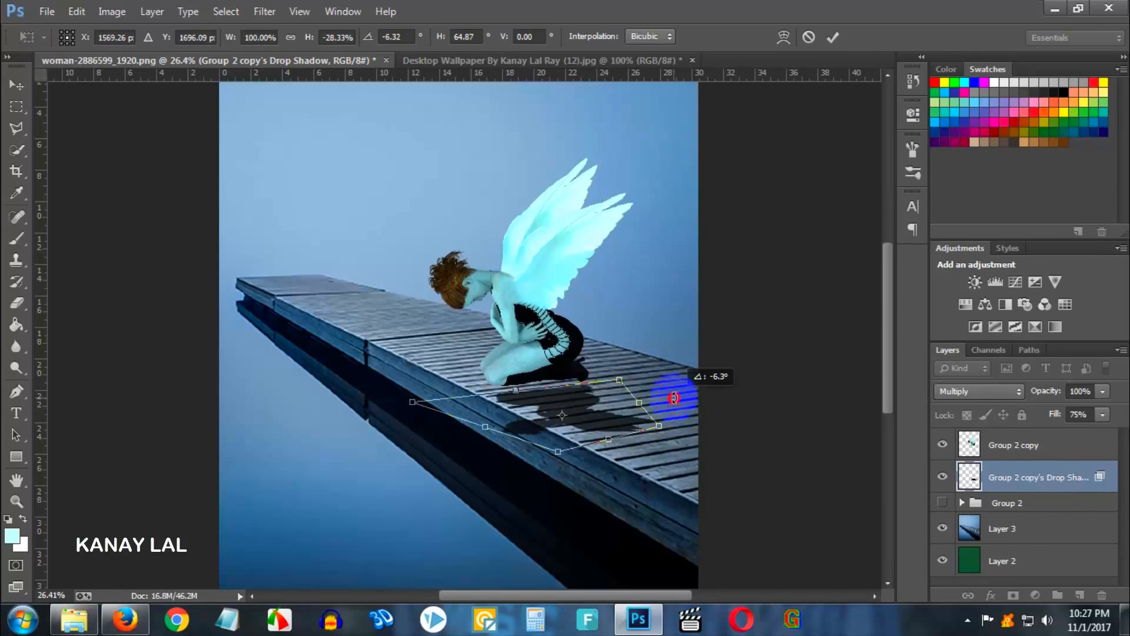
{"action": "left_click_drag", "start_coordinate": [589, 429], "coordinate": [594, 425]}
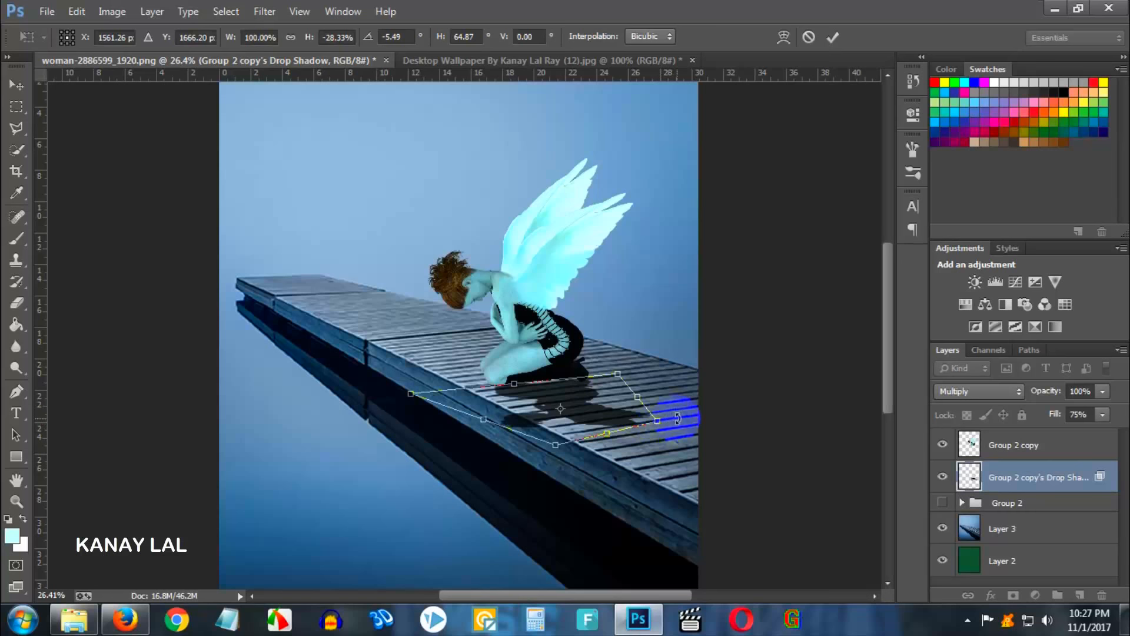
{"action": "key", "text": "Return"}
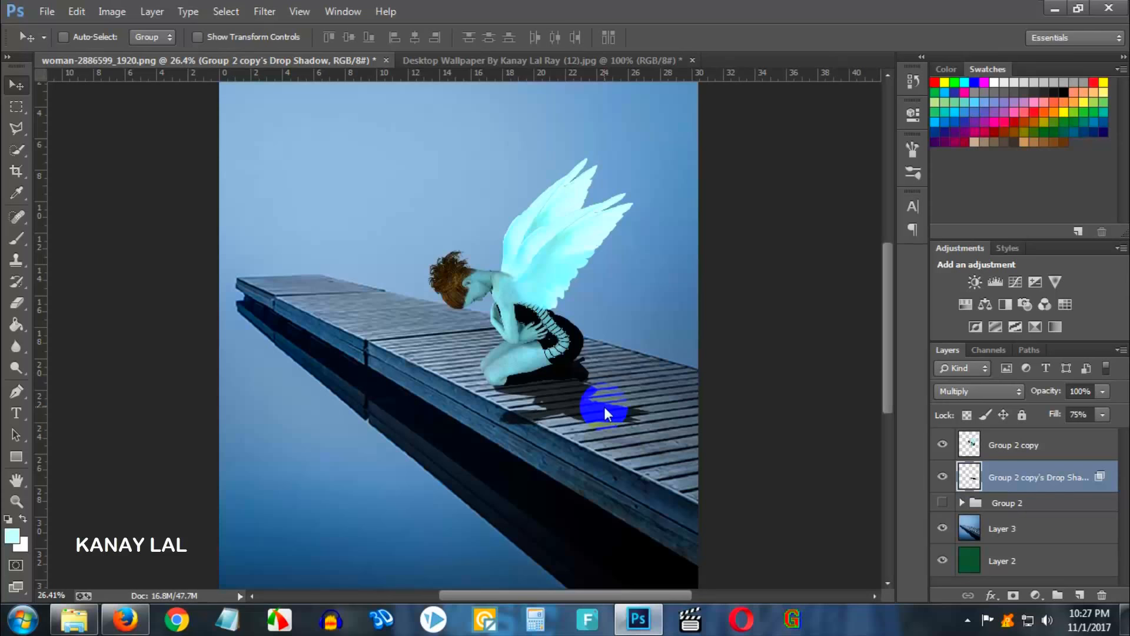
{"action": "left_click", "coordinate": [30, 307]}
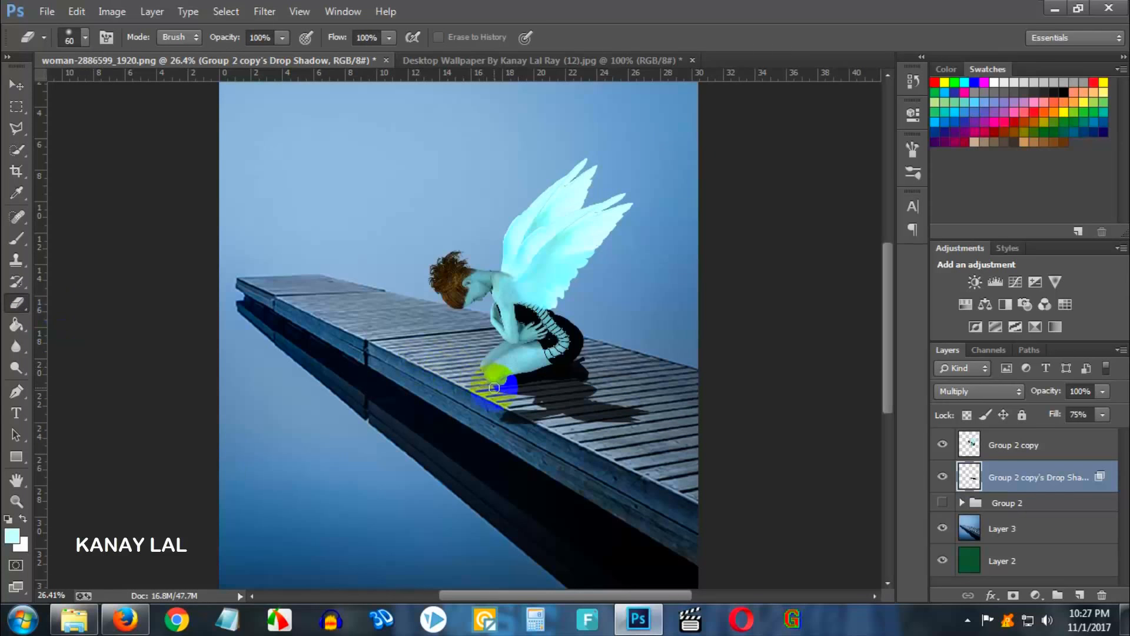
{"action": "key", "text": "bracketright"}
{"action": "key", "text": "bracketright"}
{"action": "key", "text": "bracketright"}
{"action": "key", "text": "bracketright"}
{"action": "key", "text": "bracketright"}
{"action": "key", "text": "bracketright"}
{"action": "key", "text": "bracketright"}
{"action": "key", "text": "bracketright"}
{"action": "key", "text": "bracketright"}
{"action": "key", "text": "bracketright"}
{"action": "key", "text": "bracketright"}
{"action": "key", "text": "bracketright"}
{"action": "key", "text": "bracketright"}
{"action": "key", "text": "bracketright"}
{"action": "key", "text": "bracketright"}
{"action": "key", "text": "bracketright"}
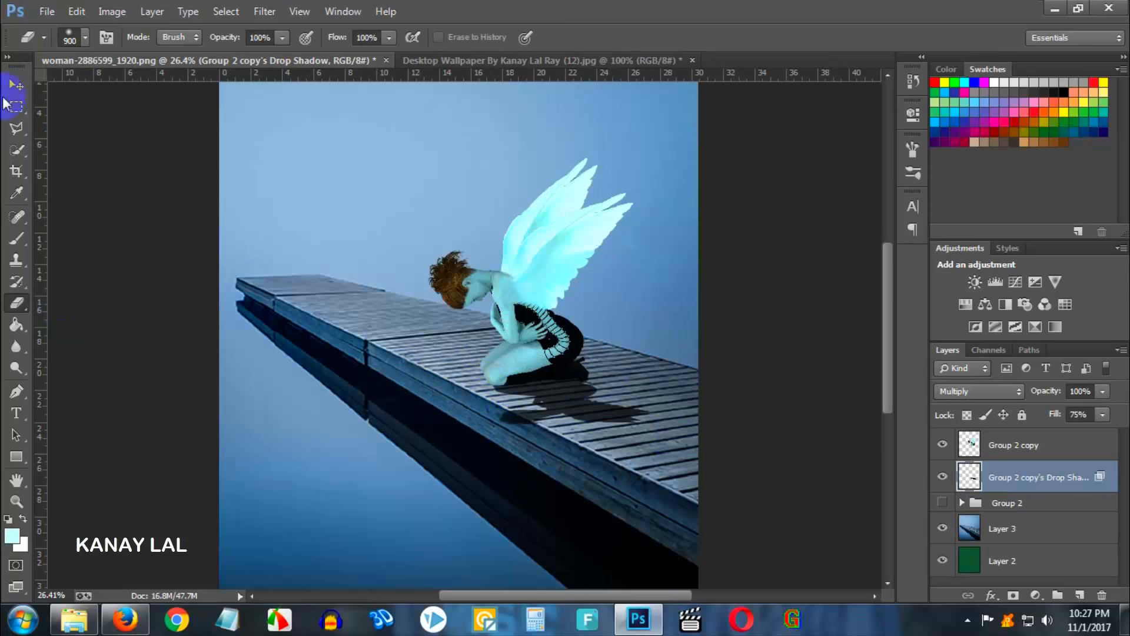
- Move the shadow layer down, then free-transform it to stretch and skew it along the pier boards and commit
{"action": "left_click", "coordinate": [17, 85]}
{"action": "left_click_drag", "start_coordinate": [556, 391], "coordinate": [563, 417]}
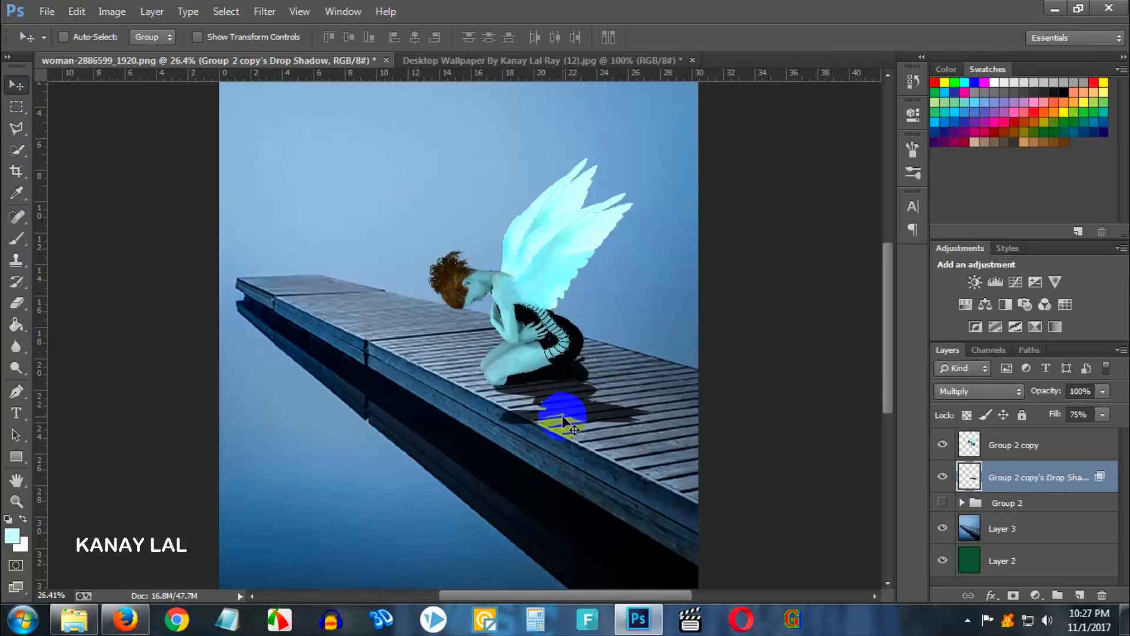
{"action": "key", "text": "ctrl+t"}
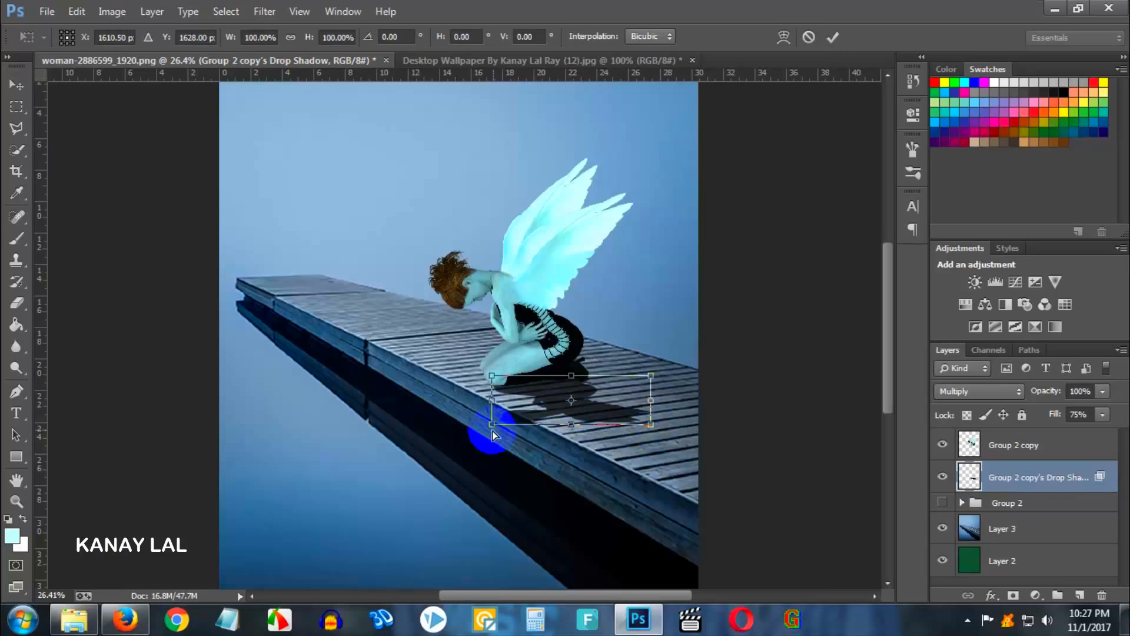
{"action": "left_click_drag", "start_coordinate": [492, 424], "coordinate": [531, 433]}
{"action": "left_click_drag", "start_coordinate": [651, 376], "coordinate": [636, 368]}
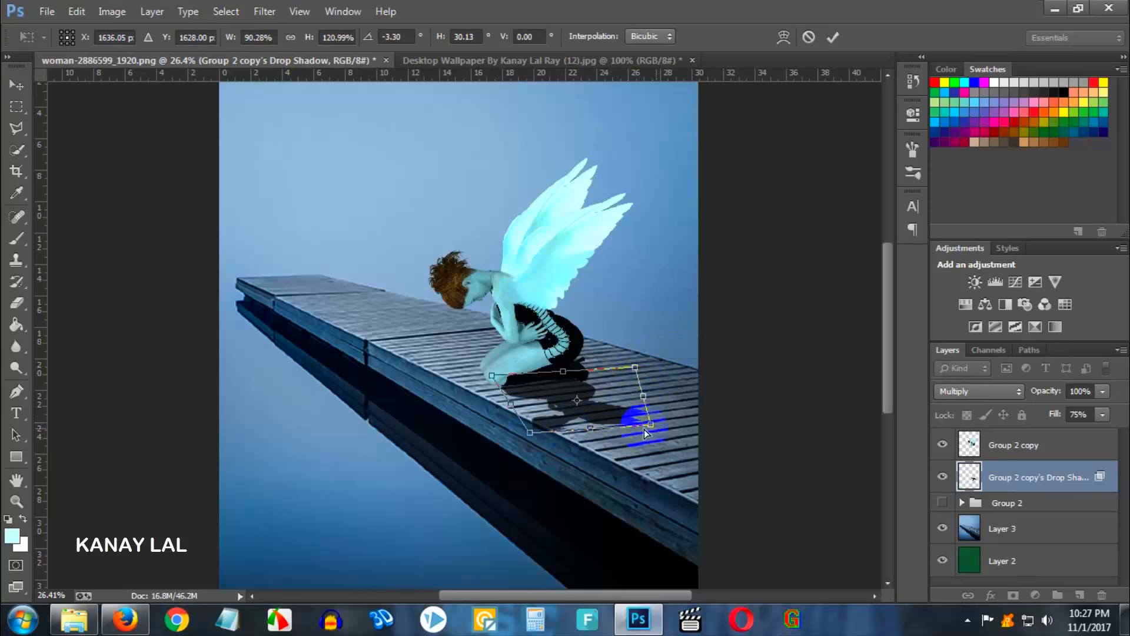
{"action": "left_click_drag", "start_coordinate": [650, 425], "coordinate": [657, 422]}
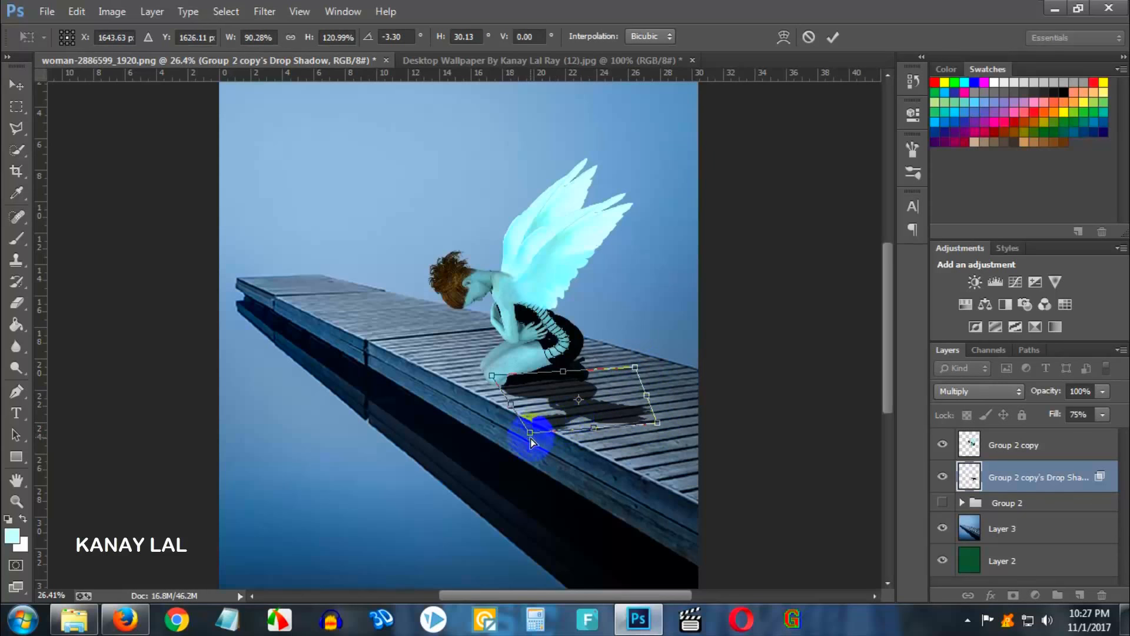
{"action": "left_click_drag", "start_coordinate": [531, 436], "coordinate": [548, 452]}
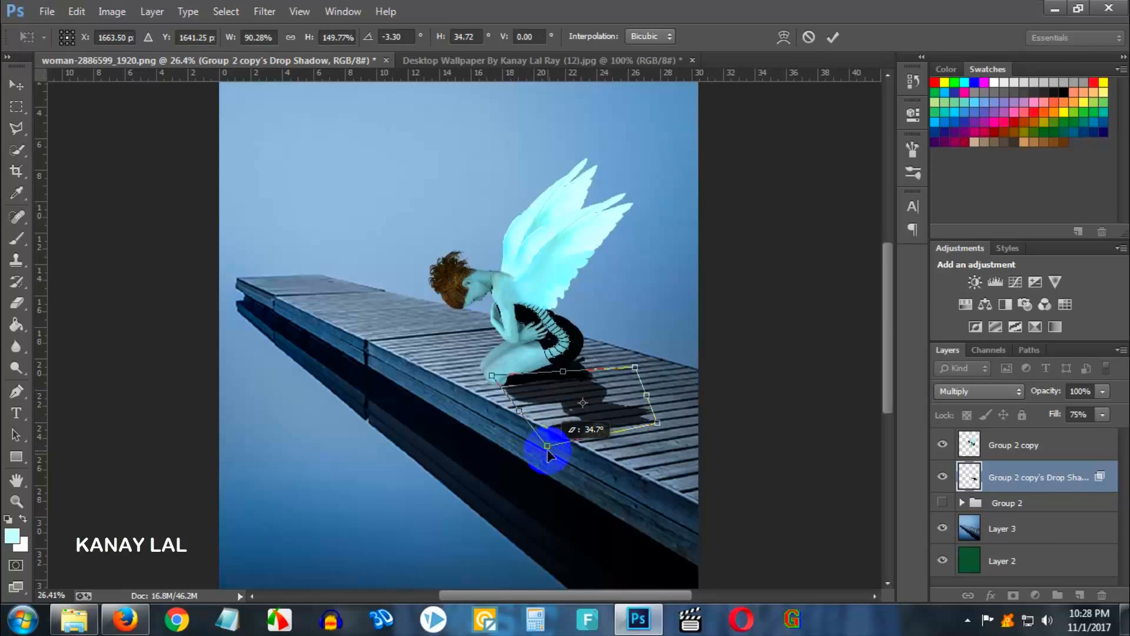
{"action": "left_click", "coordinate": [596, 407]}
{"action": "left_click_drag", "start_coordinate": [595, 406], "coordinate": [588, 401]}
{"action": "key", "text": "Return"}
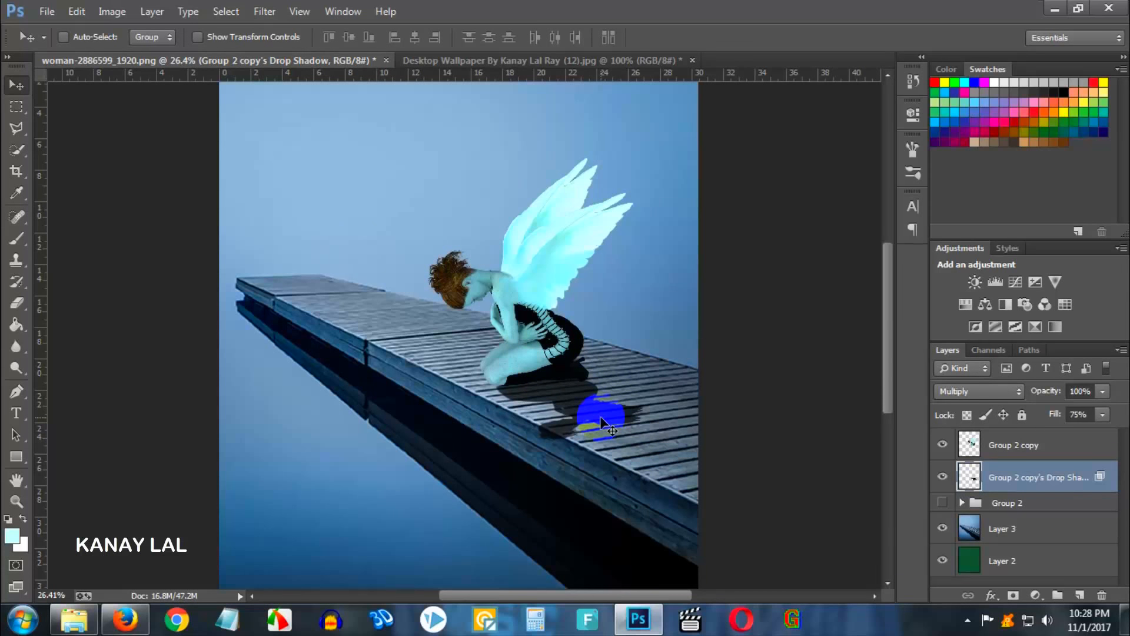
- Fade the shadow's far end with a 300 px Eraser at 9% opacity
{"action": "left_click", "coordinate": [16, 302]}
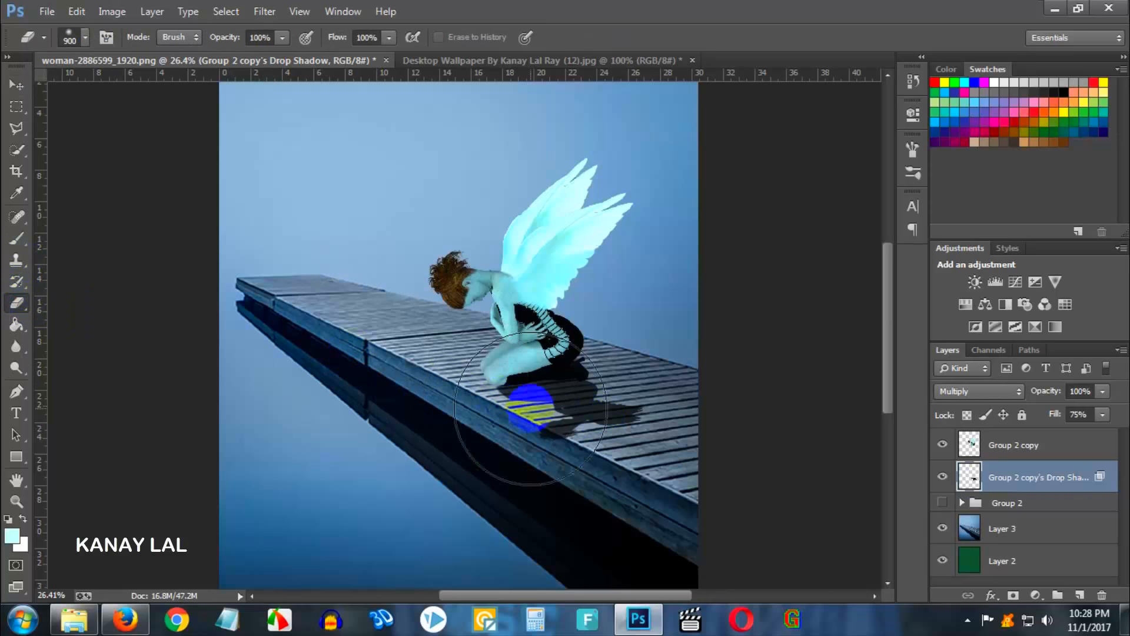
{"action": "key", "text": "bracketleft"}
{"action": "key", "text": "bracketleft"}
{"action": "key", "text": "bracketleft"}
{"action": "key", "text": "bracketleft"}
{"action": "key", "text": "bracketleft"}
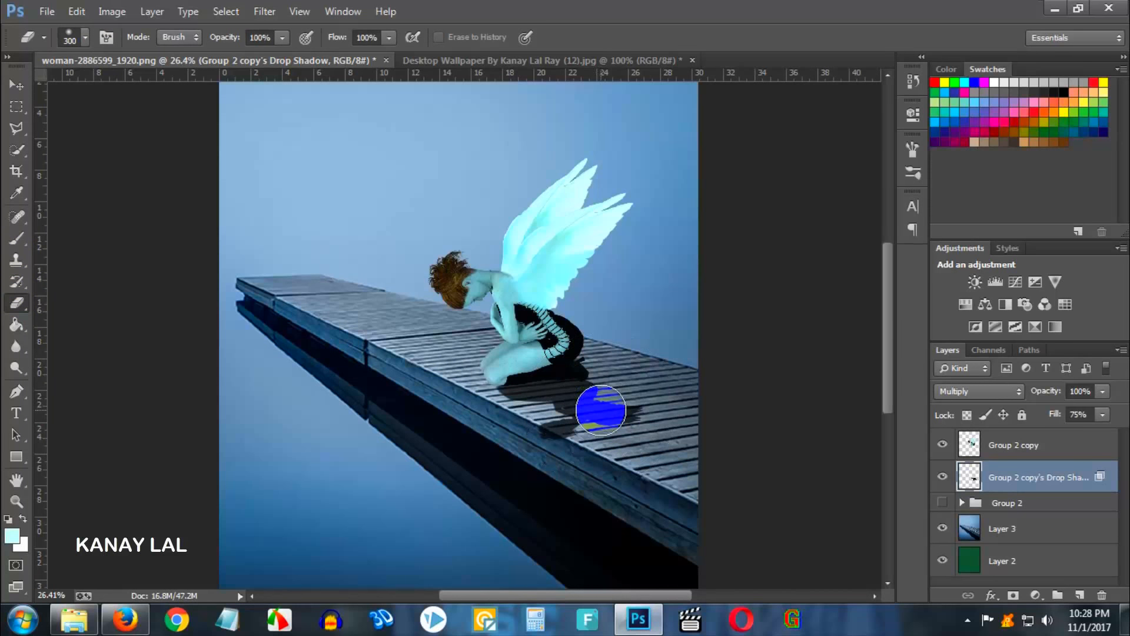
{"action": "left_click", "coordinate": [279, 39]}
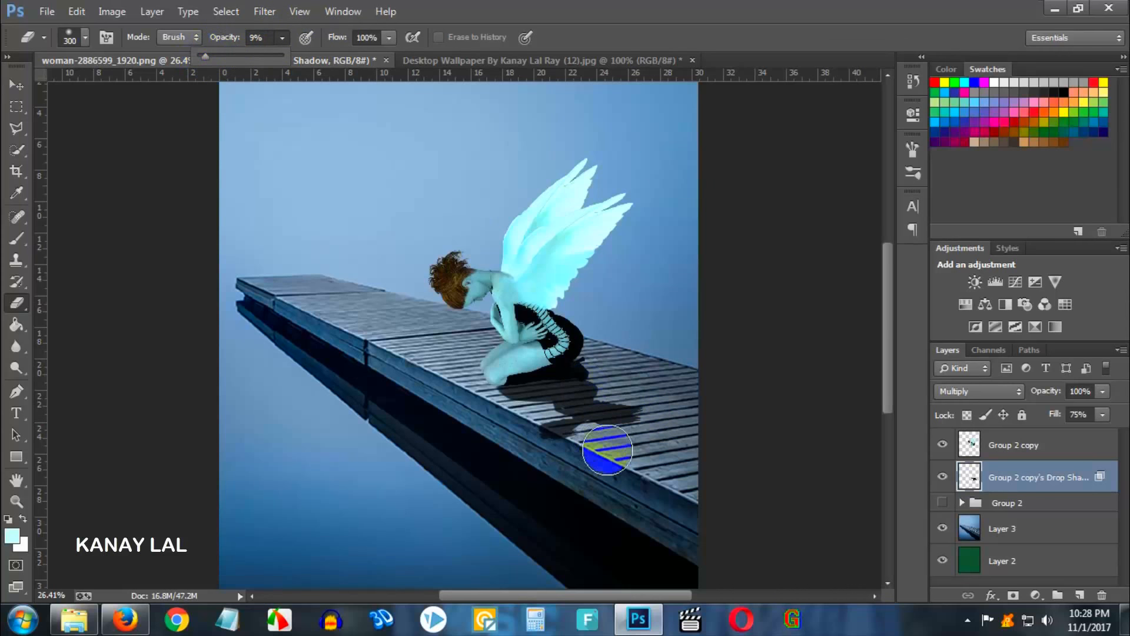
{"action": "mouse_move", "coordinate": [654, 400]}
{"action": "left_mouse_down"}
{"action": "mouse_move", "coordinate": [528, 431]}
{"action": "mouse_move", "coordinate": [587, 460]}
{"action": "mouse_move", "coordinate": [539, 453]}
{"action": "mouse_move", "coordinate": [622, 487]}
{"action": "mouse_move", "coordinate": [569, 470]}
{"action": "mouse_move", "coordinate": [644, 395]}
{"action": "mouse_move", "coordinate": [647, 404]}
{"action": "mouse_move", "coordinate": [635, 386]}
{"action": "mouse_move", "coordinate": [538, 409]}
{"action": "mouse_move", "coordinate": [591, 398]}
{"action": "mouse_move", "coordinate": [640, 405]}
{"action": "mouse_move", "coordinate": [596, 452]}
{"action": "mouse_move", "coordinate": [638, 427]}
{"action": "mouse_move", "coordinate": [642, 406]}
{"action": "mouse_move", "coordinate": [551, 387]}
{"action": "mouse_move", "coordinate": [447, 441]}
{"action": "mouse_move", "coordinate": [548, 482]}
{"action": "mouse_move", "coordinate": [594, 430]}
{"action": "mouse_move", "coordinate": [663, 438]}
{"action": "mouse_move", "coordinate": [659, 487]}
{"action": "mouse_move", "coordinate": [591, 465]}
{"action": "mouse_move", "coordinate": [654, 491]}
{"action": "left_mouse_up"}
{"action": "scroll", "coordinate": [654, 494], "scroll_direction": "down", "scroll_amount": 3}
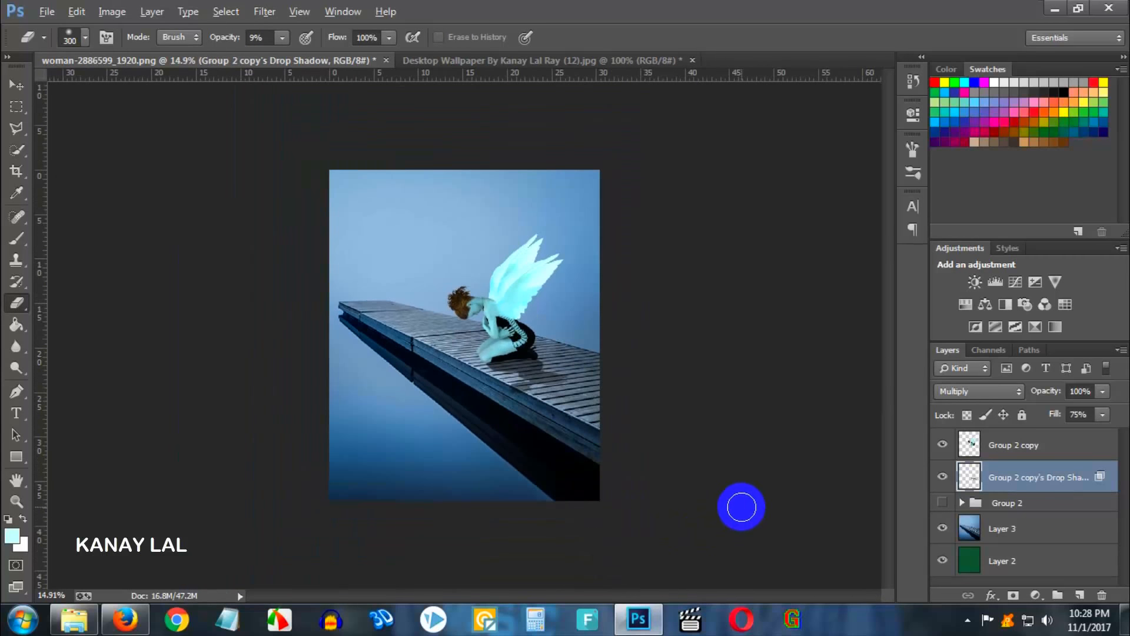
{"action": "scroll", "coordinate": [724, 479], "scroll_direction": "down", "scroll_amount": 2}
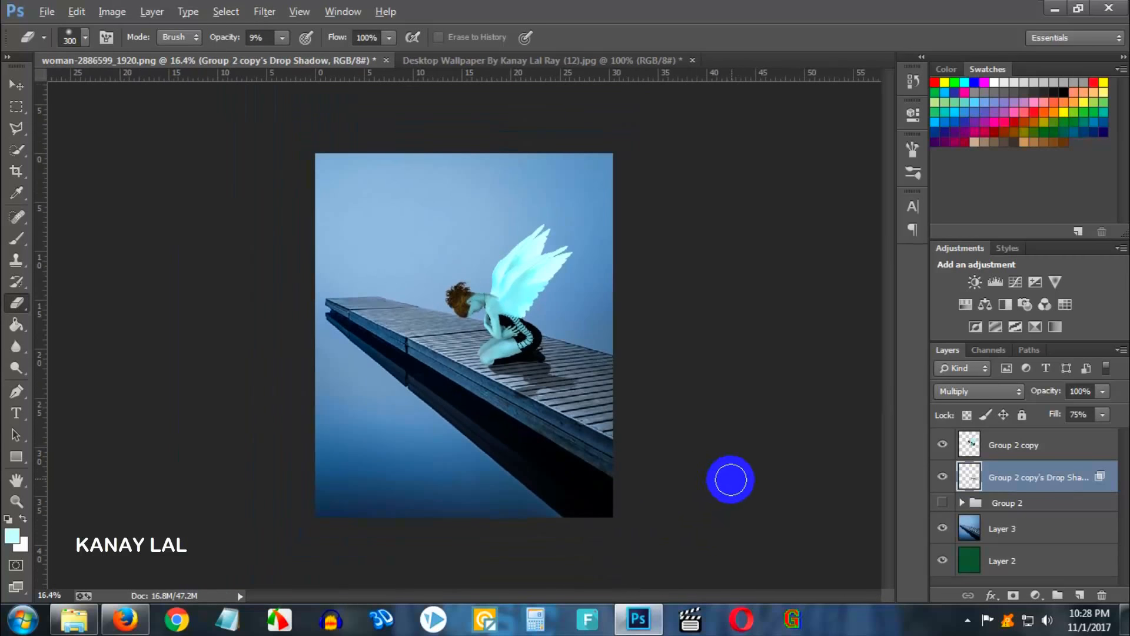
{"action": "scroll", "coordinate": [736, 478], "scroll_direction": "up", "scroll_amount": 2}
{"action": "scroll", "coordinate": [738, 478], "scroll_direction": "down", "scroll_amount": 2}
{"action": "key", "text": "alt"}
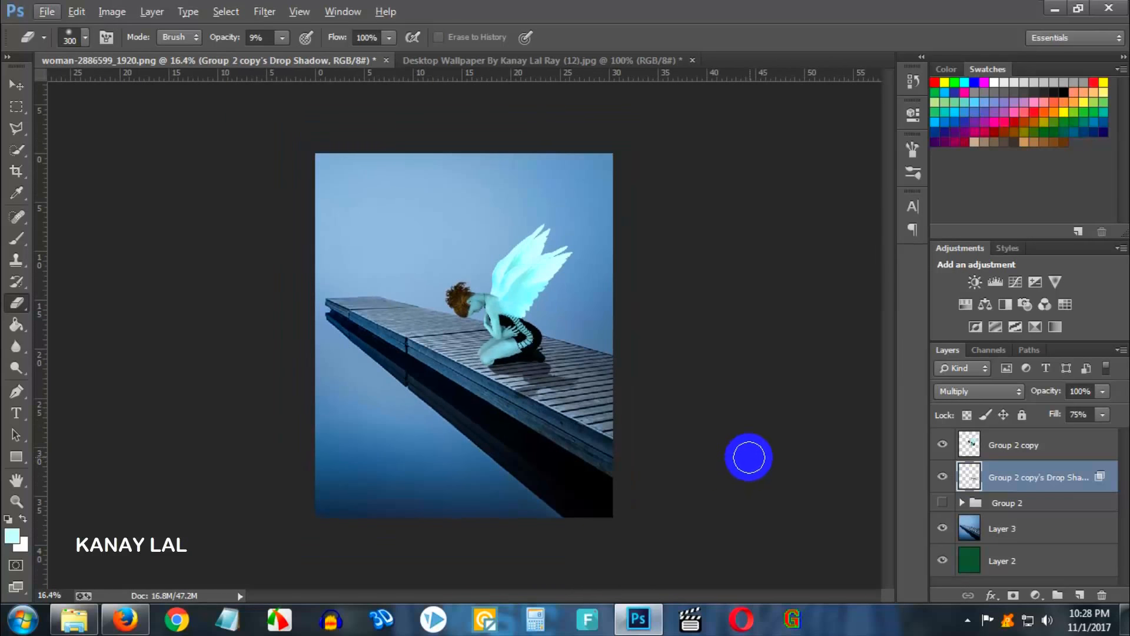